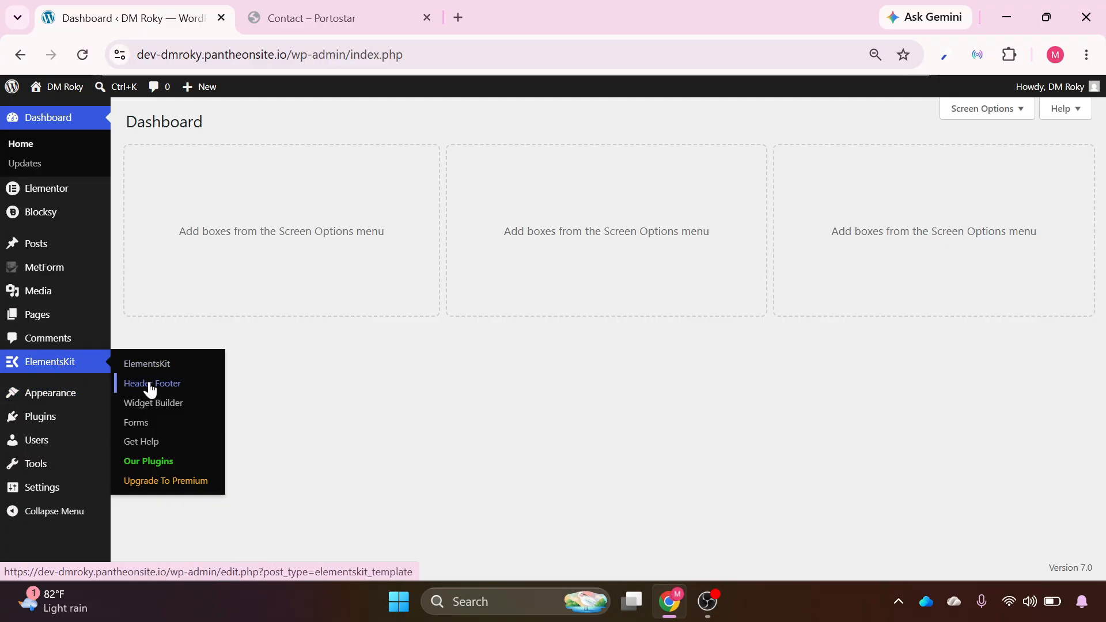
# Create an activated ElementsKit header template titled "Header" for the entire site and open its content for editing.
pyautogui.click(150, 385)
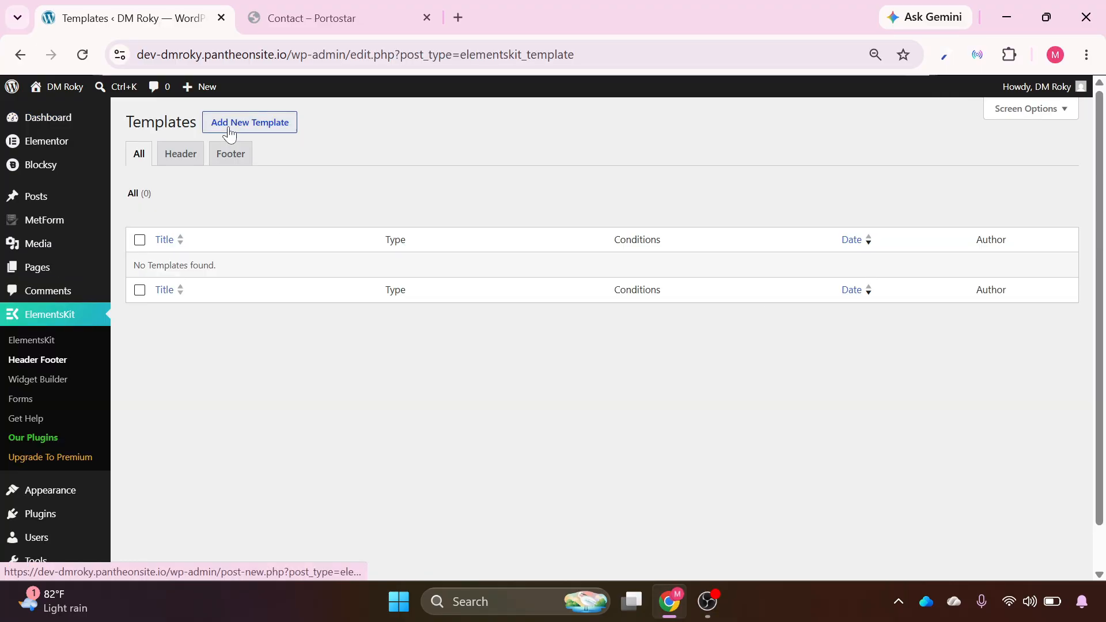
pyautogui.click(254, 124)
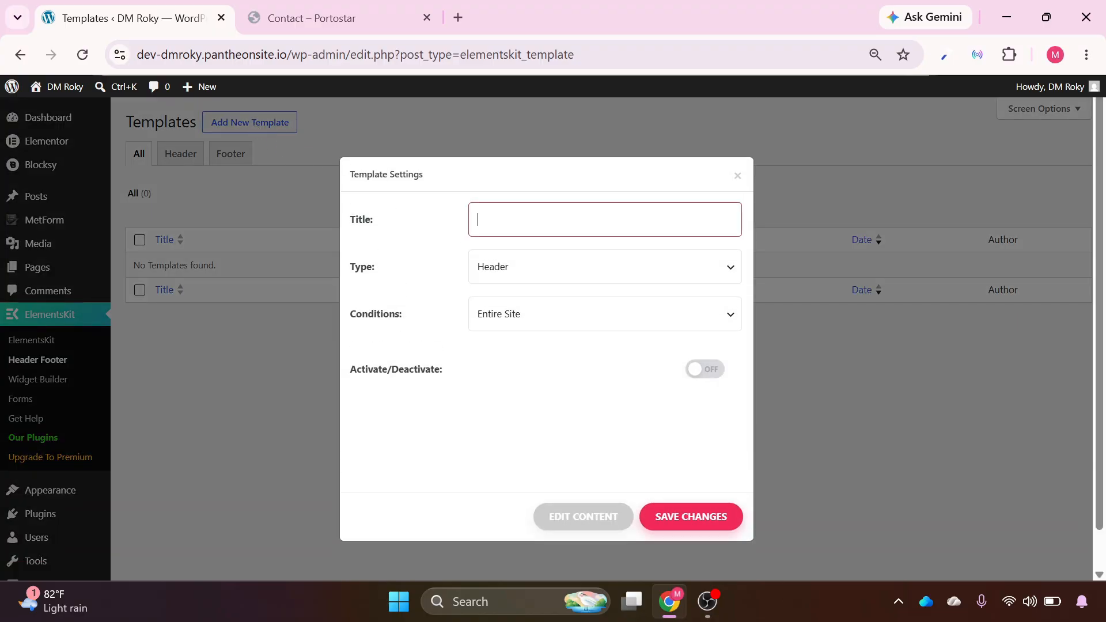
pyautogui.write('Header')
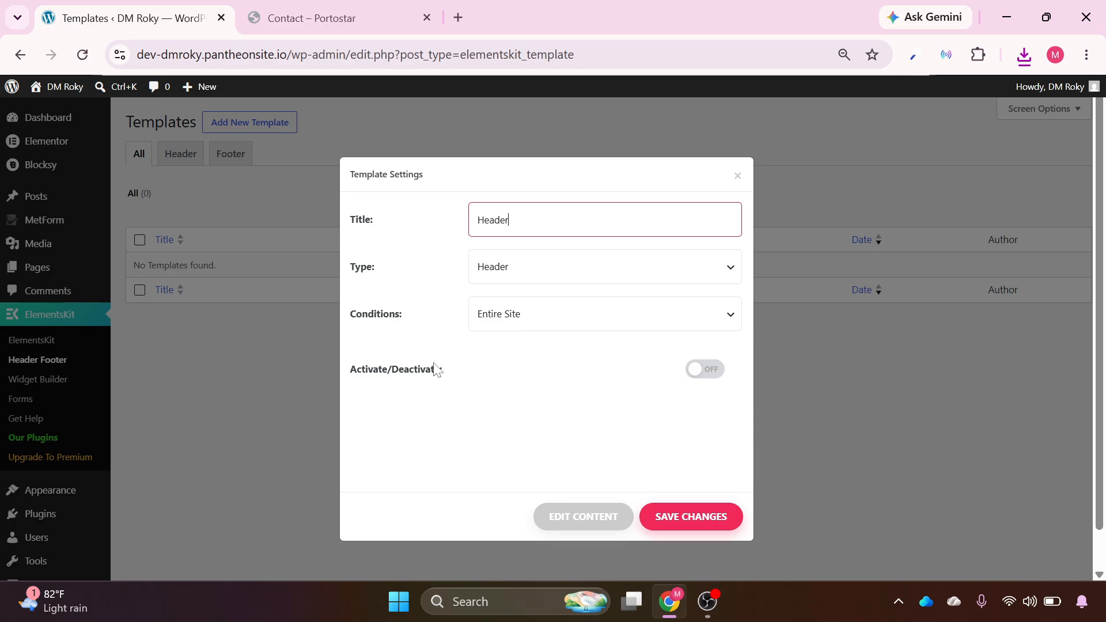
pyautogui.moveTo(366, 369); pyautogui.dragTo(431, 369)
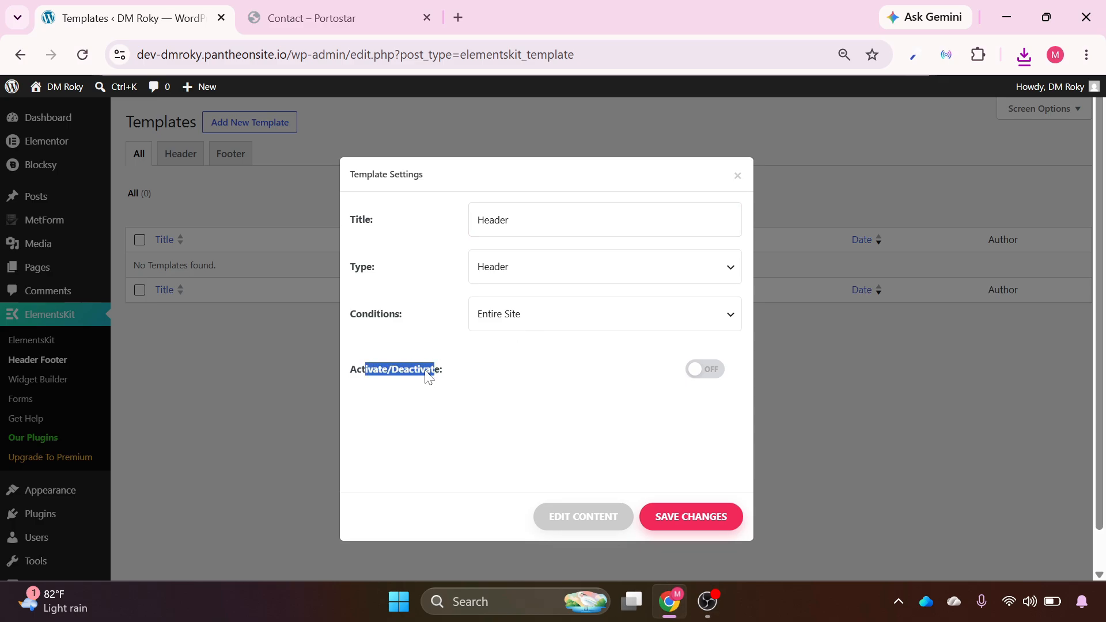
pyautogui.click(702, 373)
pyautogui.click(578, 518)
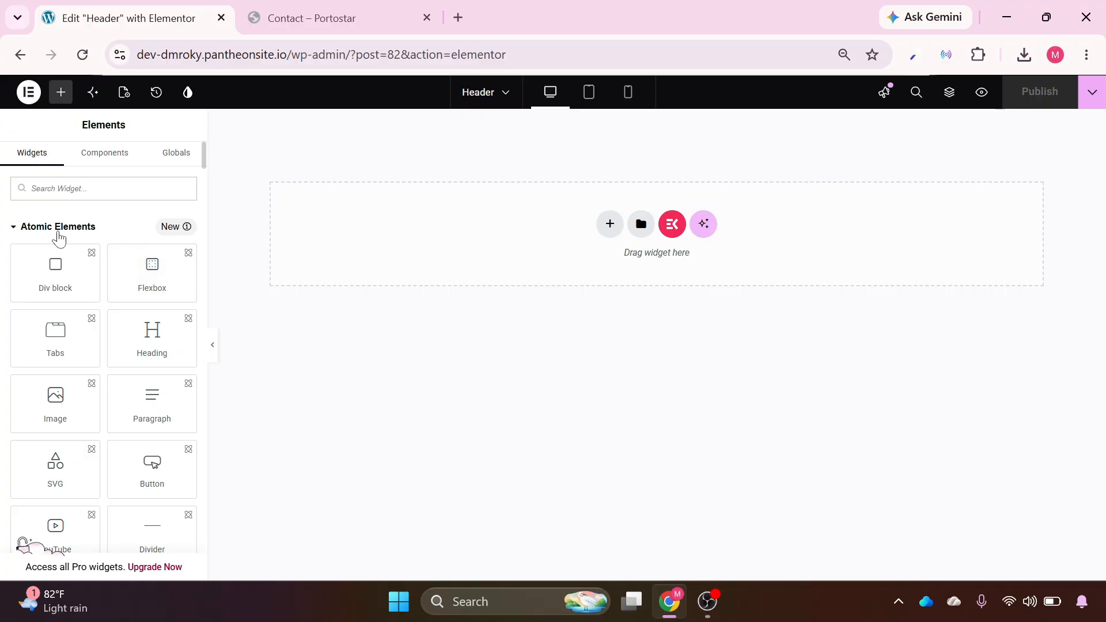
# Add a container to the header with a 1200 px boxed width, horizontal row direction and Space Between justification.
pyautogui.click(58, 229)
pyautogui.click(47, 259)
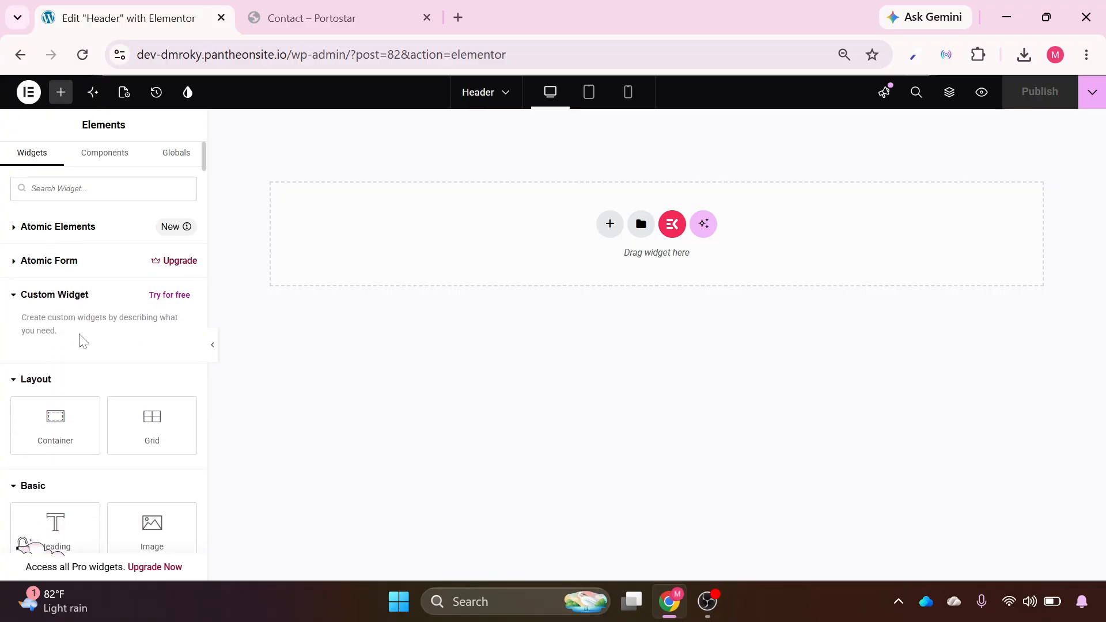
pyautogui.moveTo(56, 421); pyautogui.dragTo(363, 178)
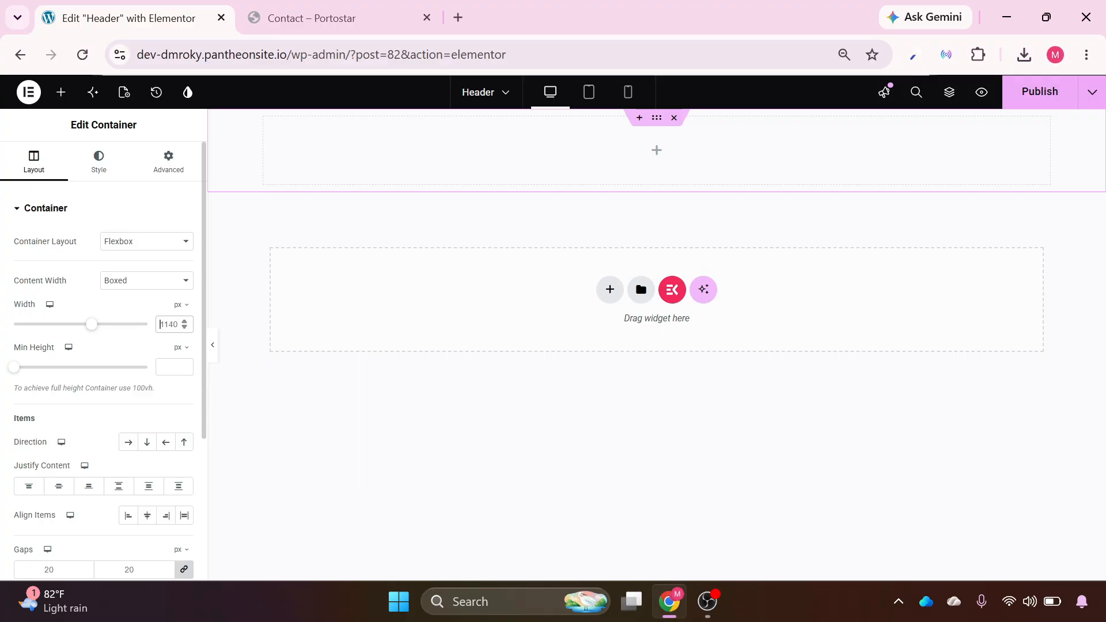
pyautogui.write('1200')
pyautogui.click(128, 443)
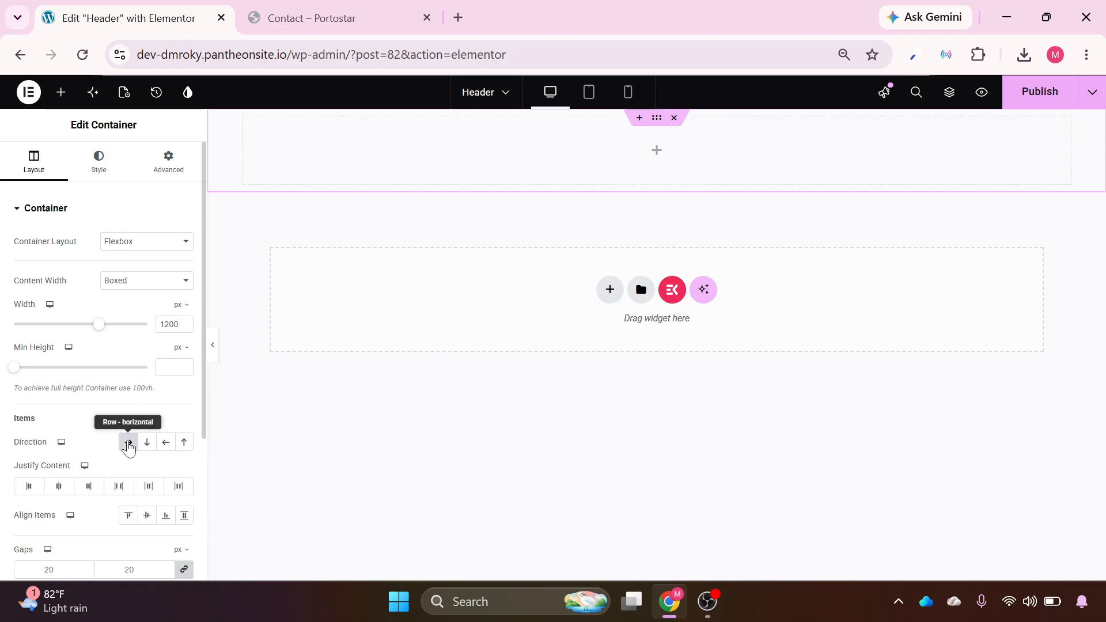
pyautogui.click(118, 487)
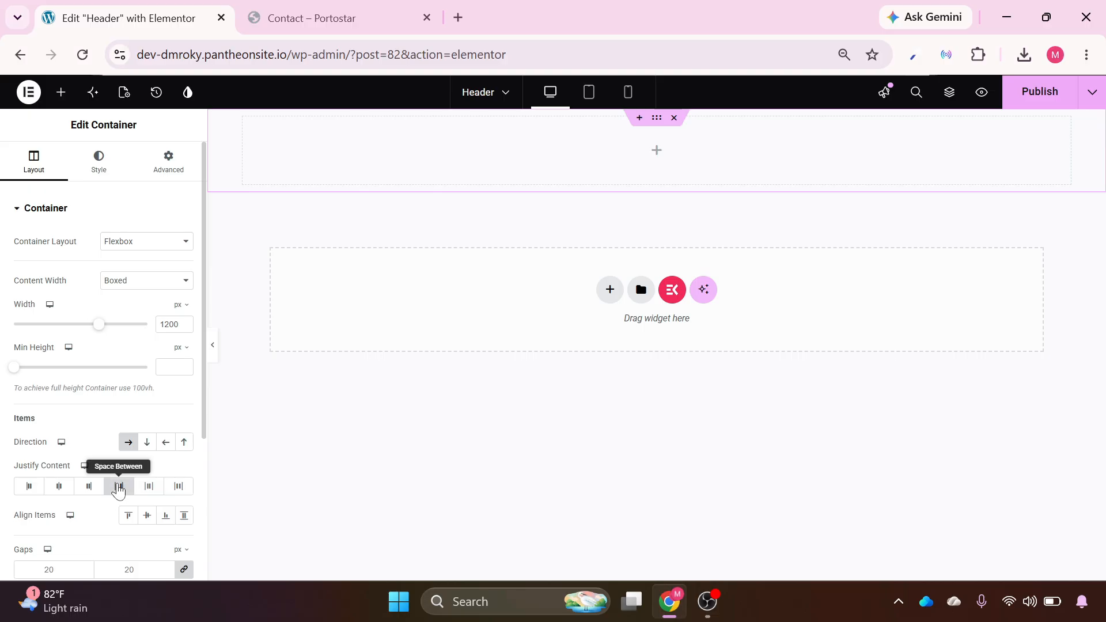
# Nest a container inside the header container and set its width to 20%.
pyautogui.click(656, 153)
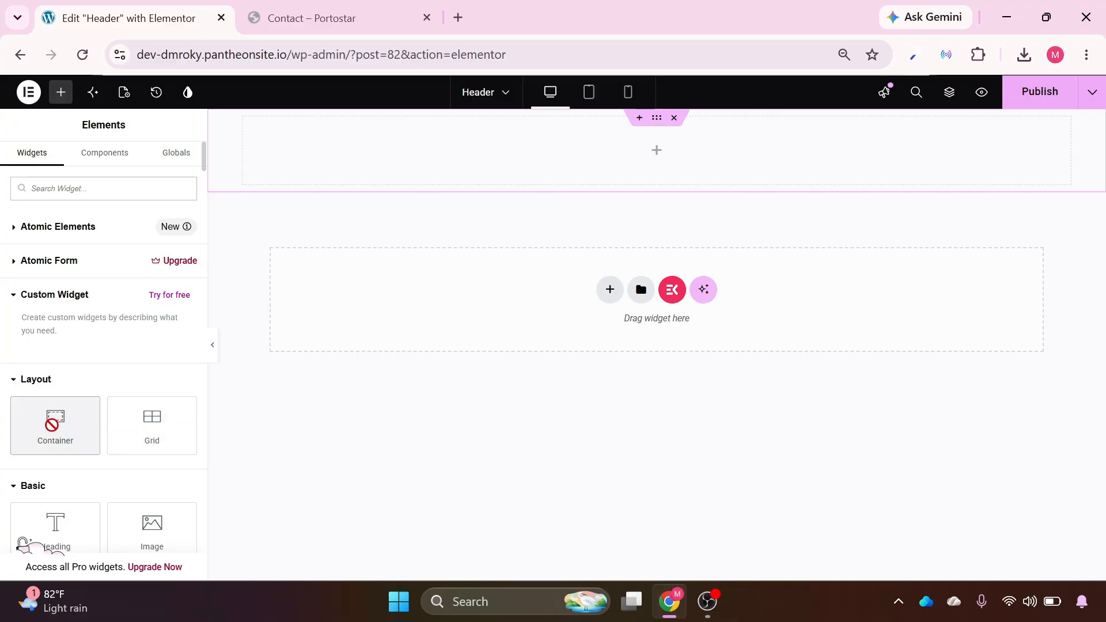
pyautogui.moveTo(48, 426); pyautogui.dragTo(484, 148)
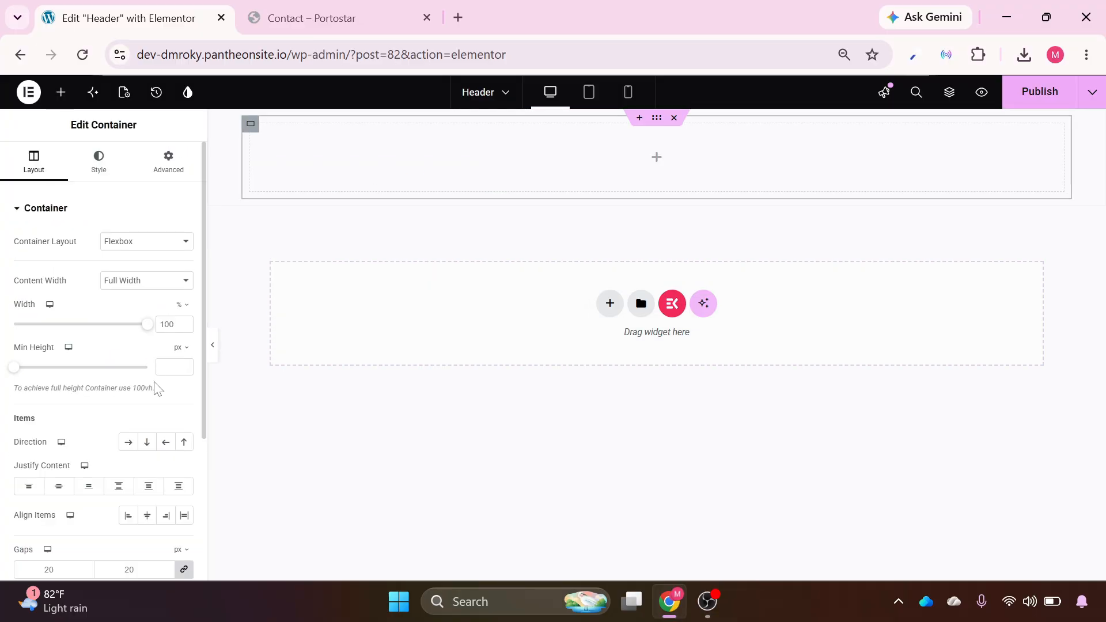
pyautogui.write('2')
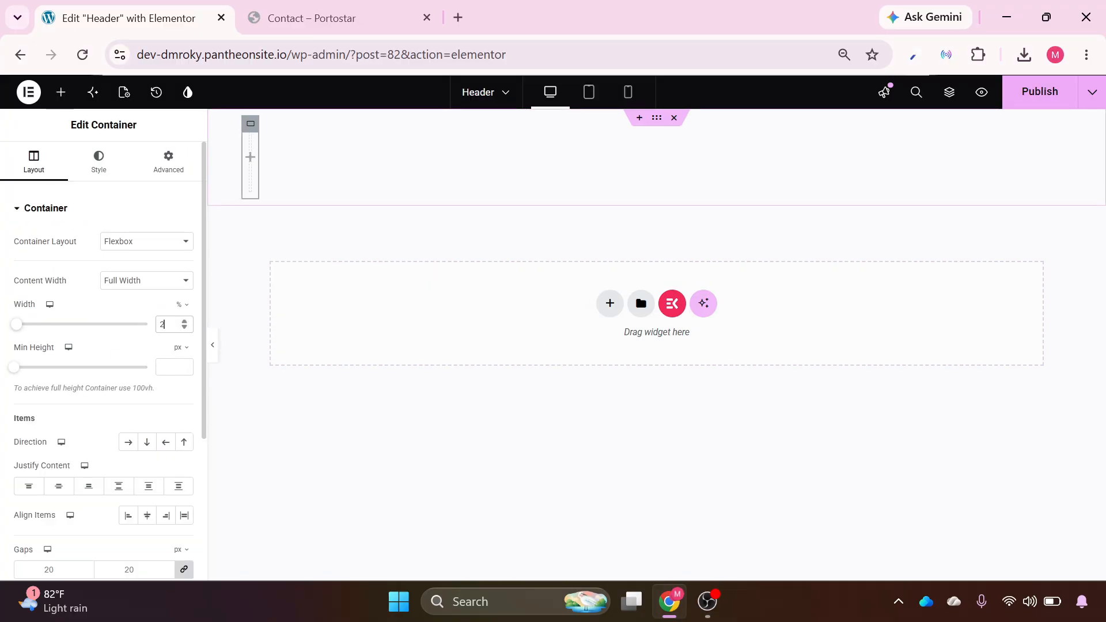
pyautogui.write('0')
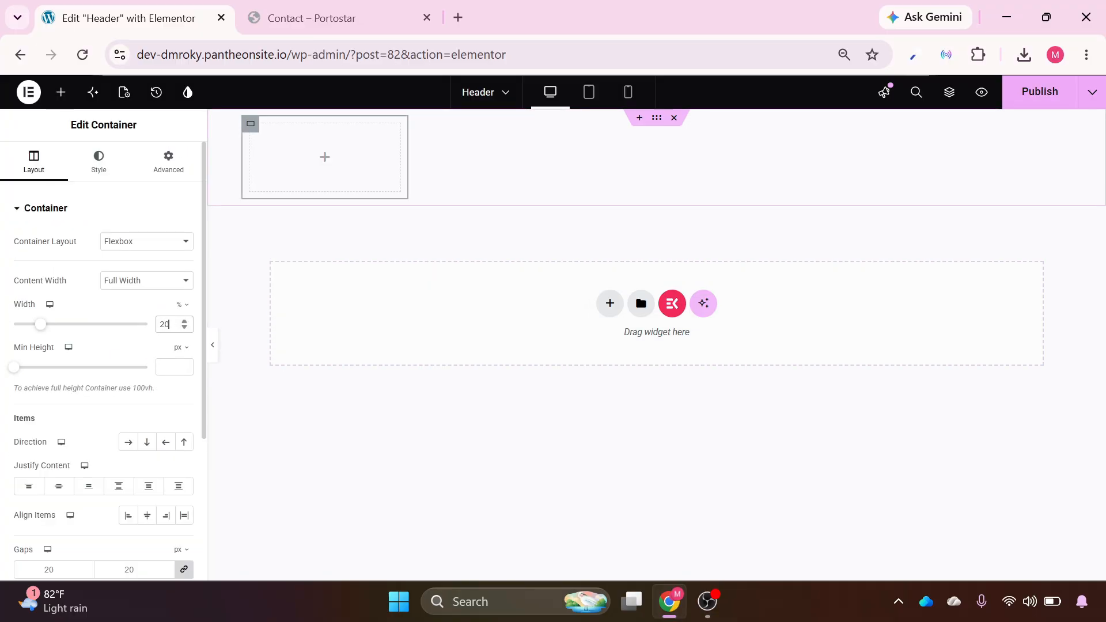
# Duplicate the nested container twice to form three columns and set the middle column's width to 60%.
pyautogui.rightClick(249, 134)
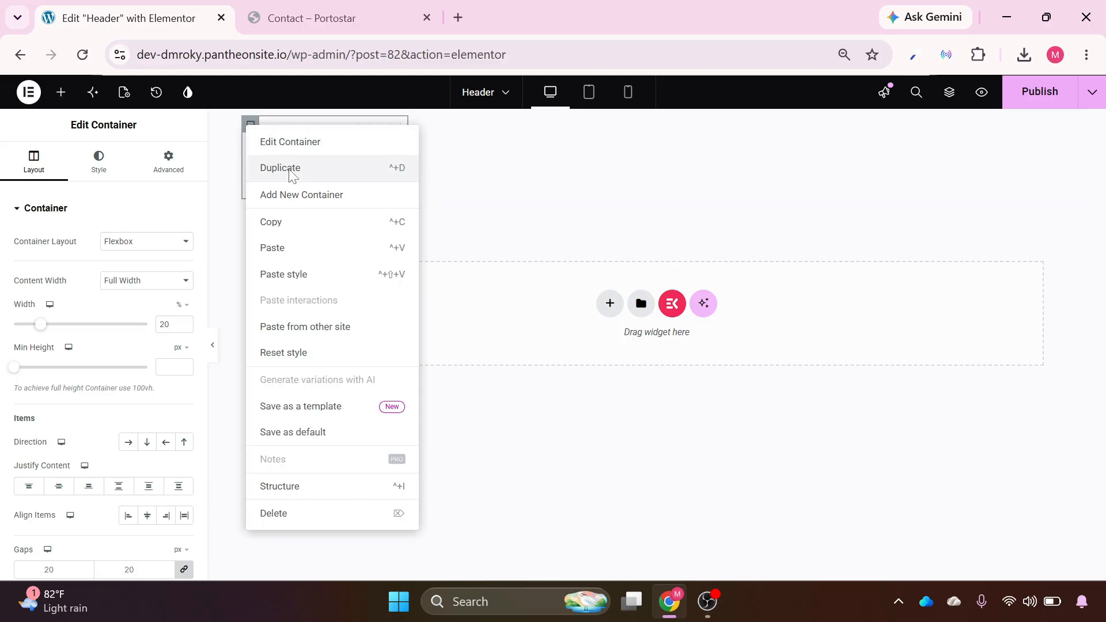
pyautogui.click(290, 170)
pyautogui.rightClick(911, 131)
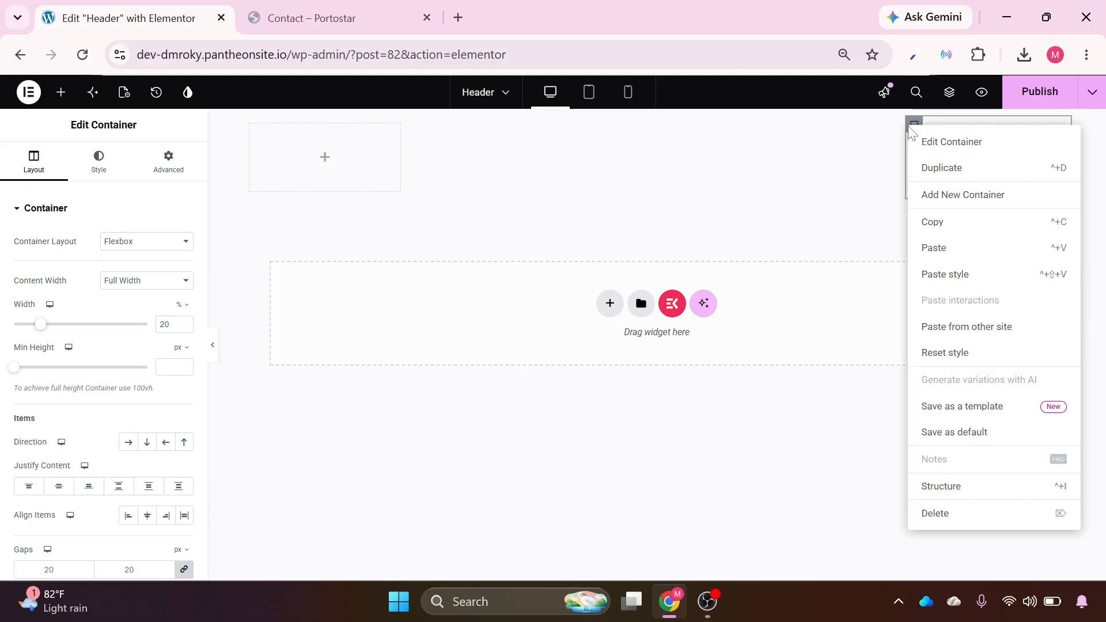
pyautogui.click(935, 173)
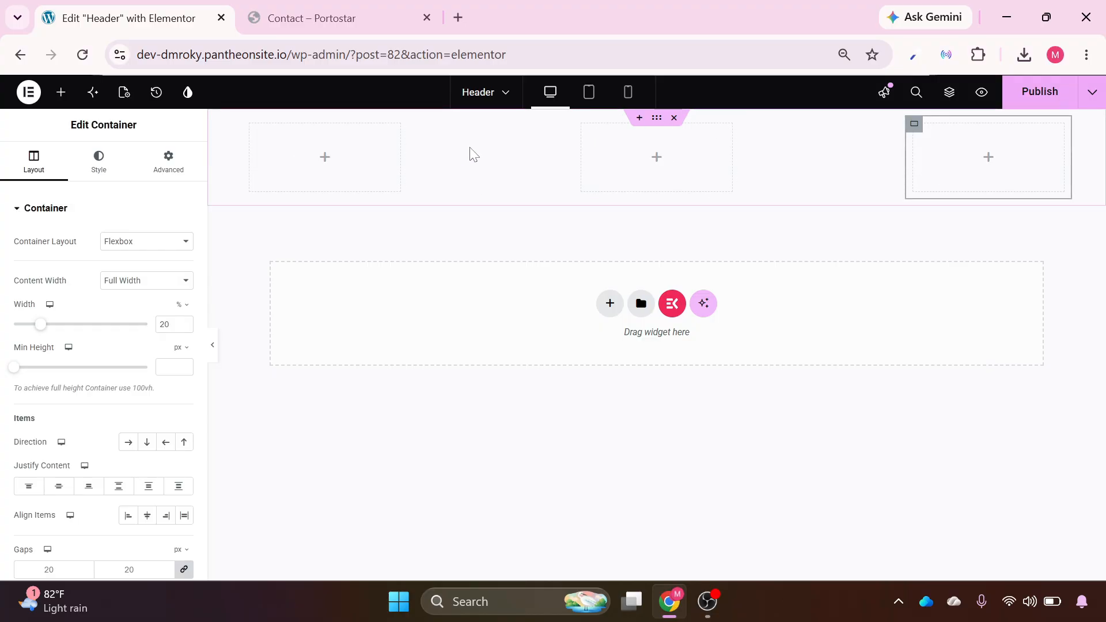
pyautogui.click(583, 125)
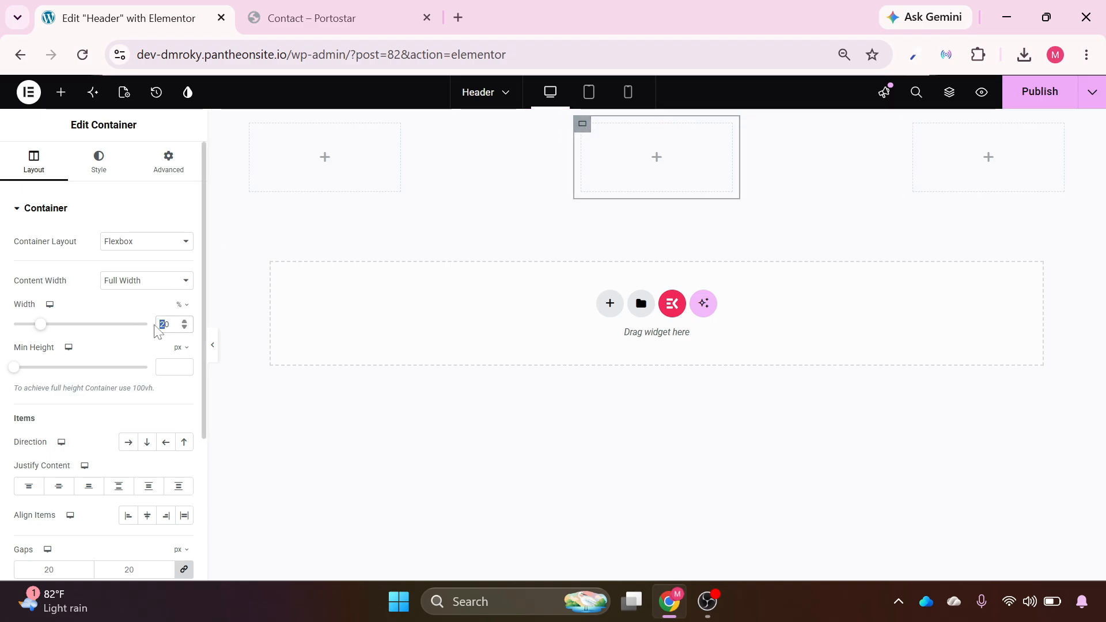
pyautogui.write('6')
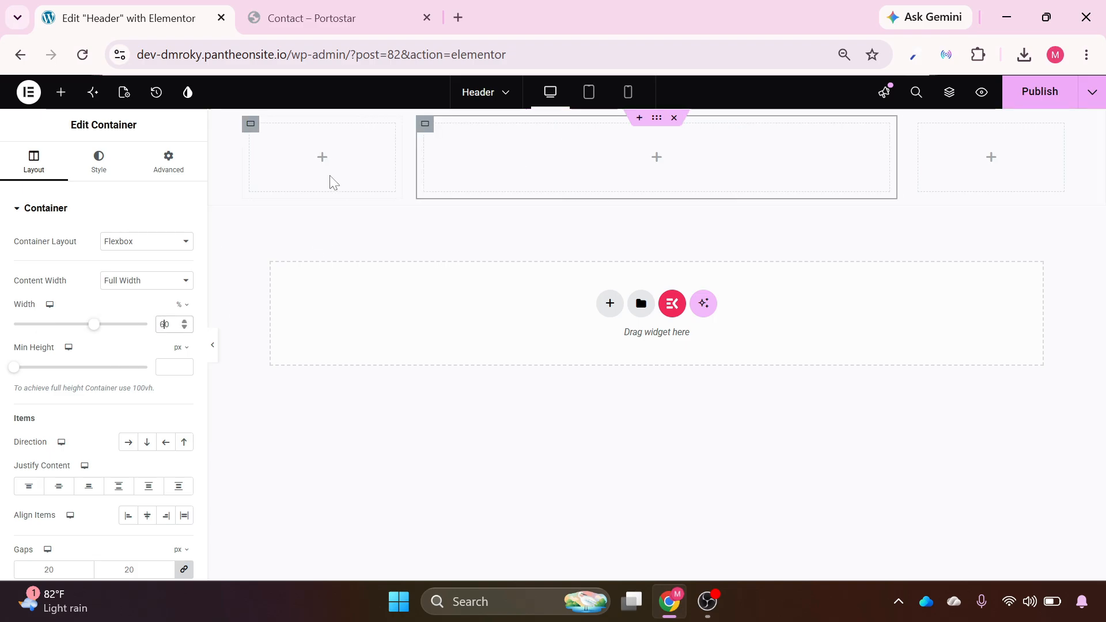
# Insert an image at Full resolution in the first column and upload LOGO.png as its picture.
pyautogui.click(323, 159)
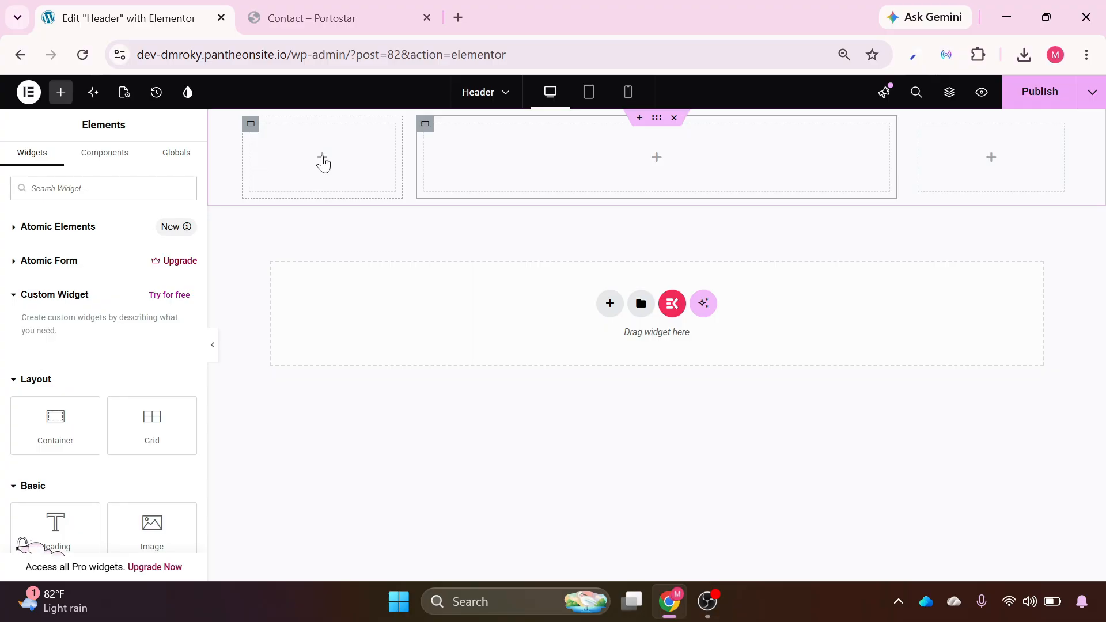
pyautogui.moveTo(137, 530); pyautogui.dragTo(318, 150)
pyautogui.click(144, 354)
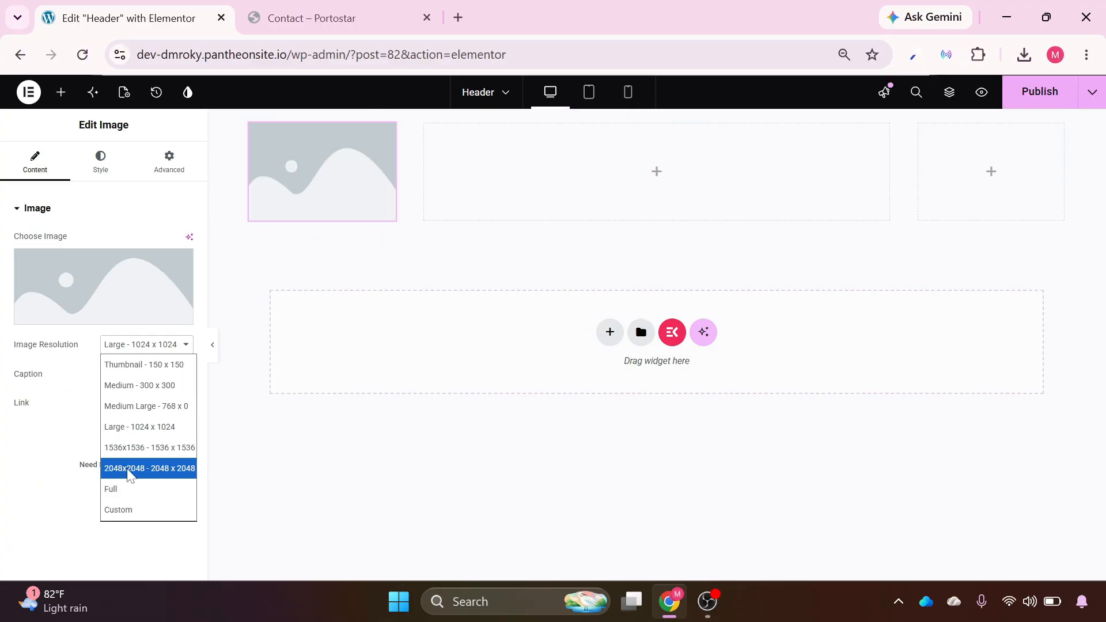
pyautogui.click(116, 487)
pyautogui.click(123, 298)
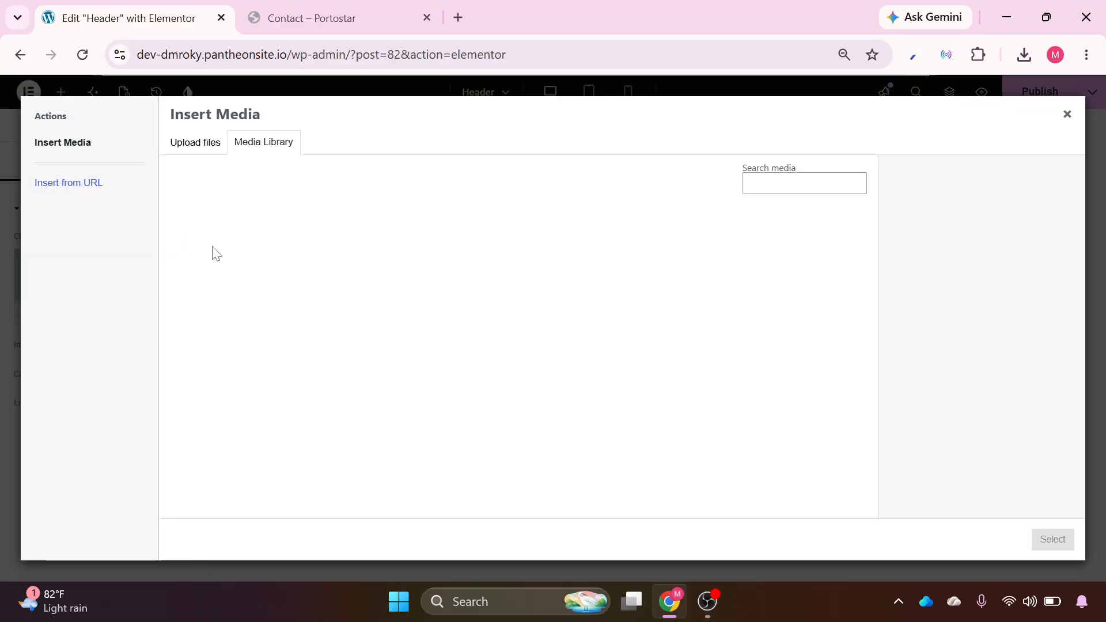
pyautogui.click(195, 144)
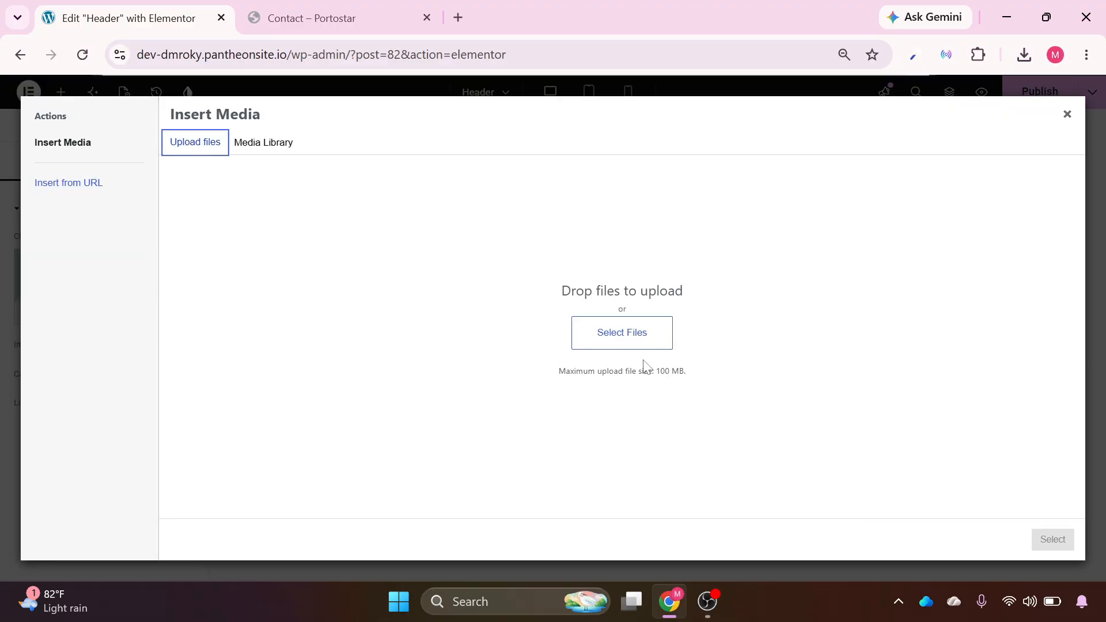
pyautogui.click(615, 340)
pyautogui.click(423, 383)
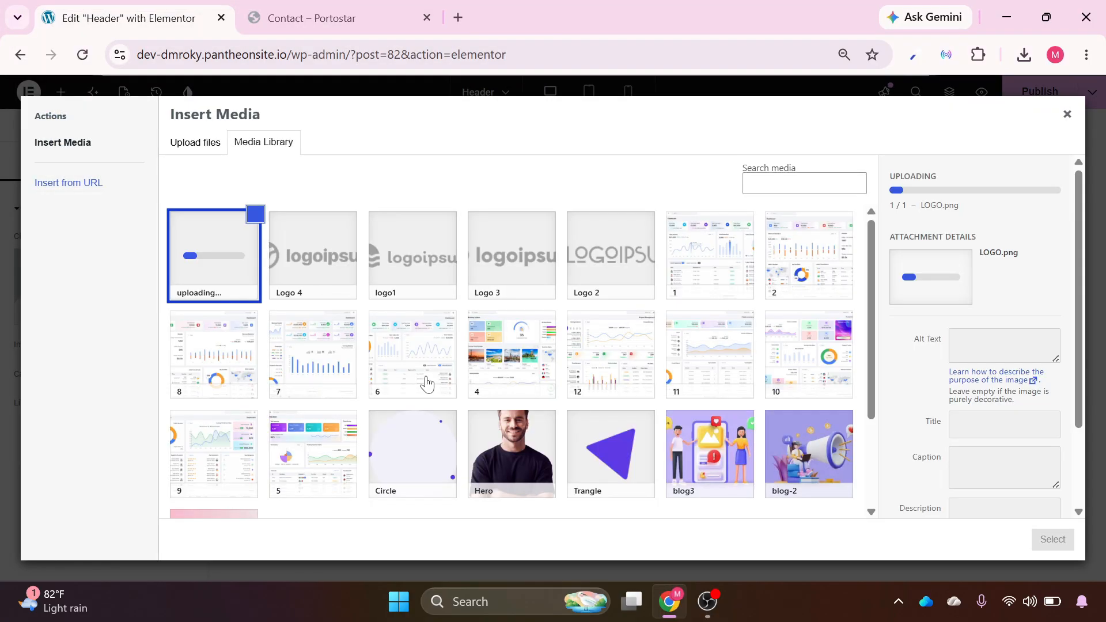
pyautogui.click(1047, 543)
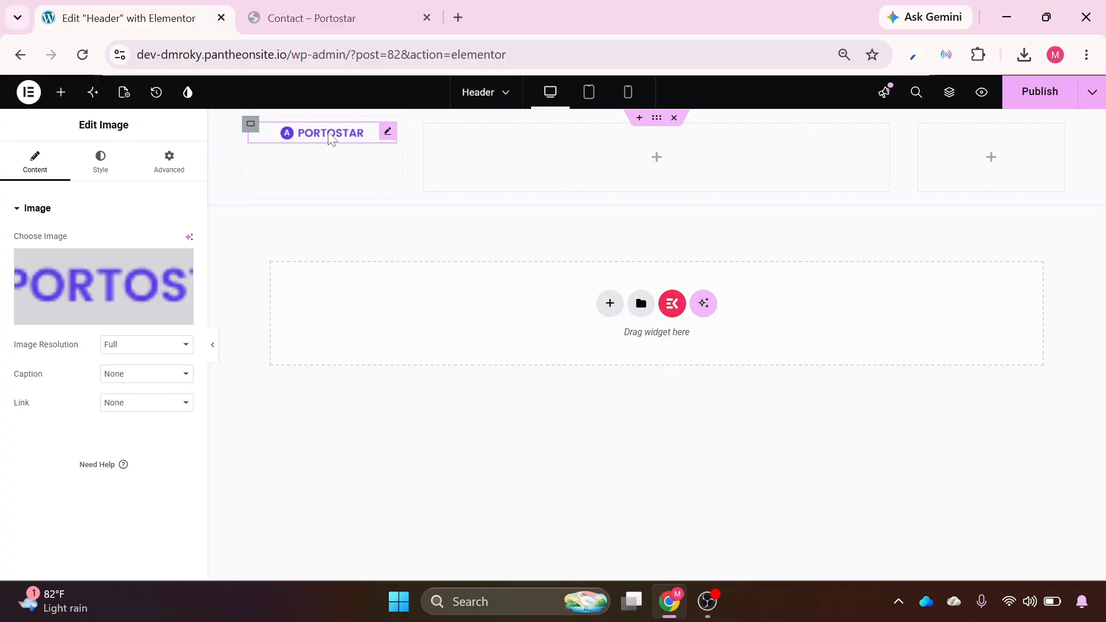
# Center the logo column's content vertically and align the logo image to the left.
pyautogui.click(252, 127)
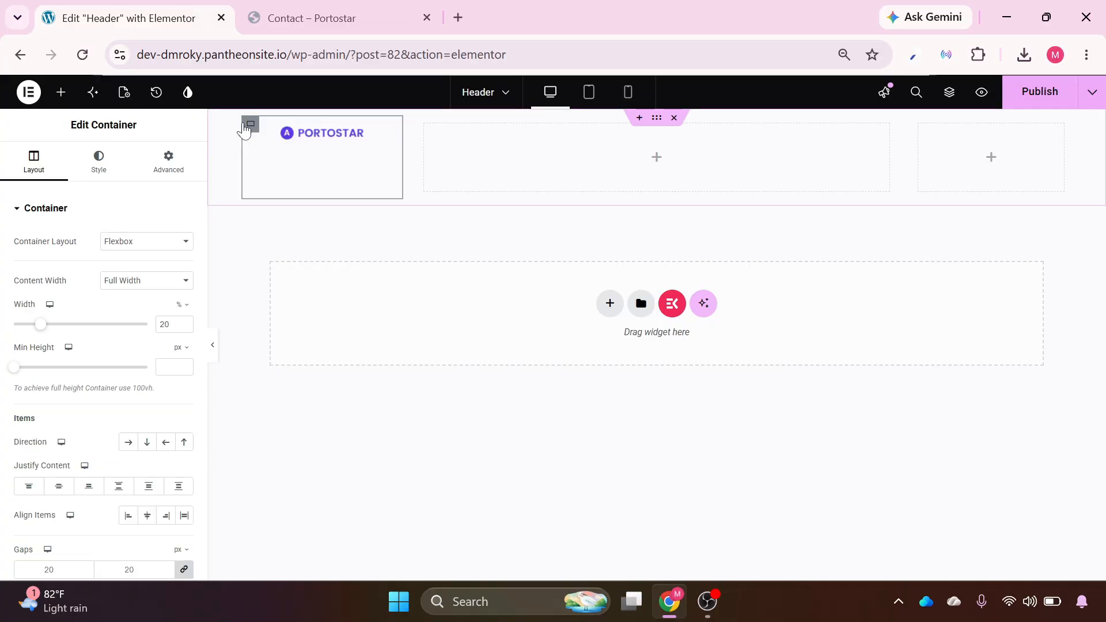
pyautogui.click(56, 487)
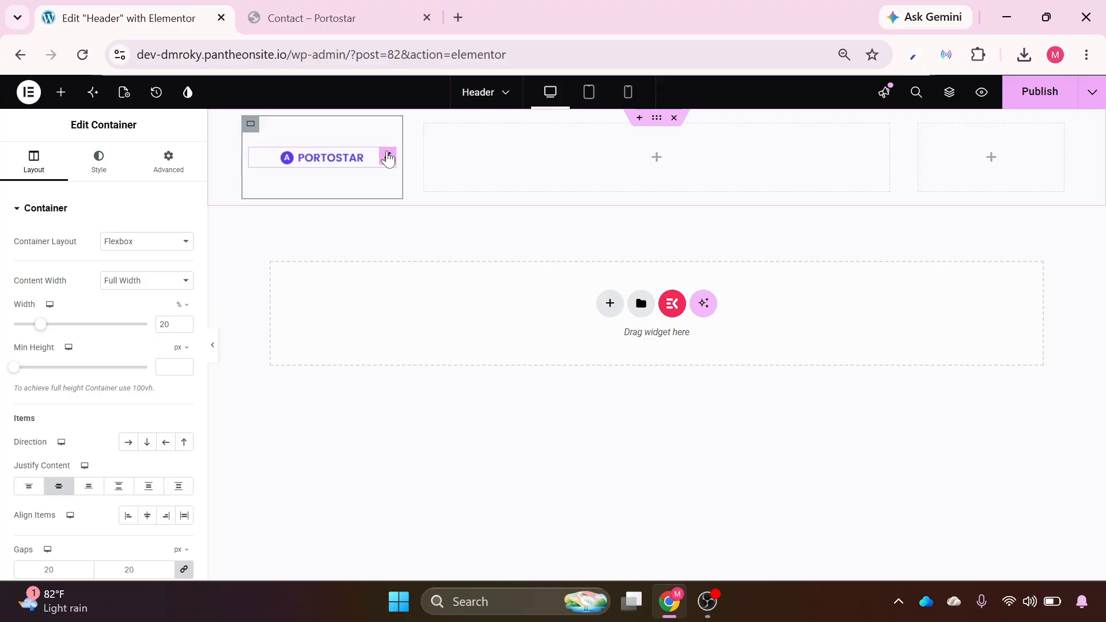
pyautogui.click(387, 157)
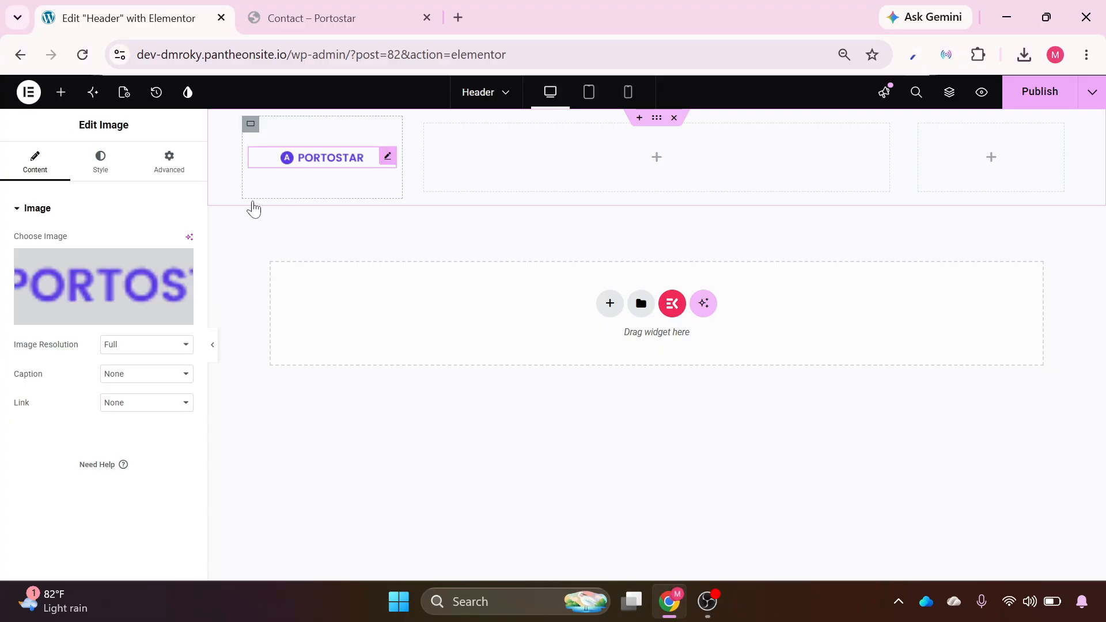
pyautogui.click(102, 166)
pyautogui.click(148, 244)
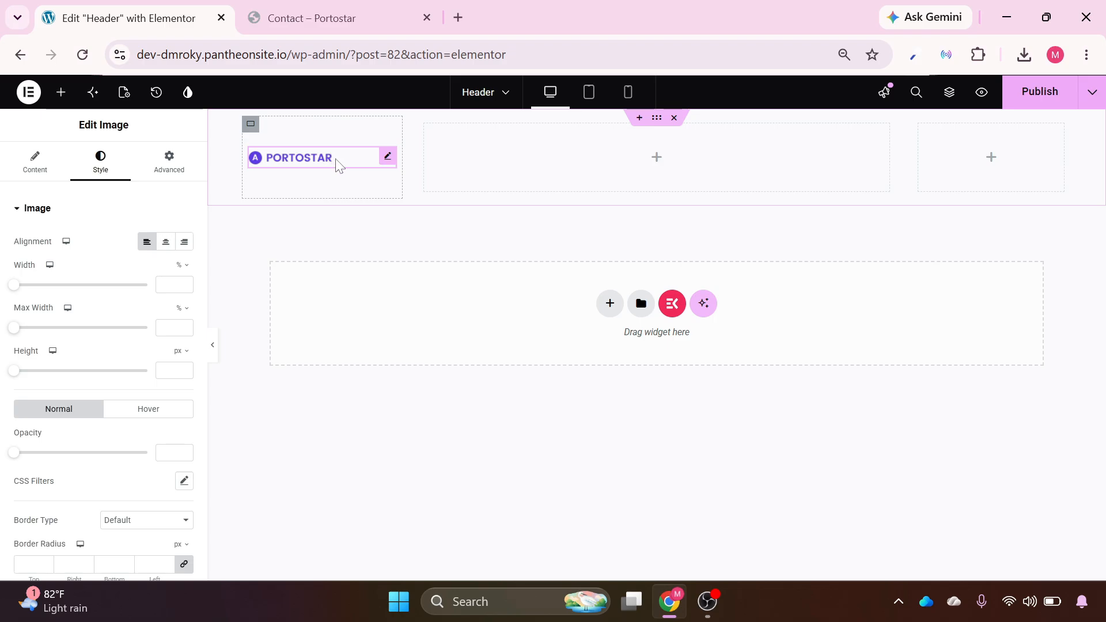
# Search the widgets for "menu" and place an ElementsKit Nav Menu in the header's middle column.
pyautogui.click(655, 162)
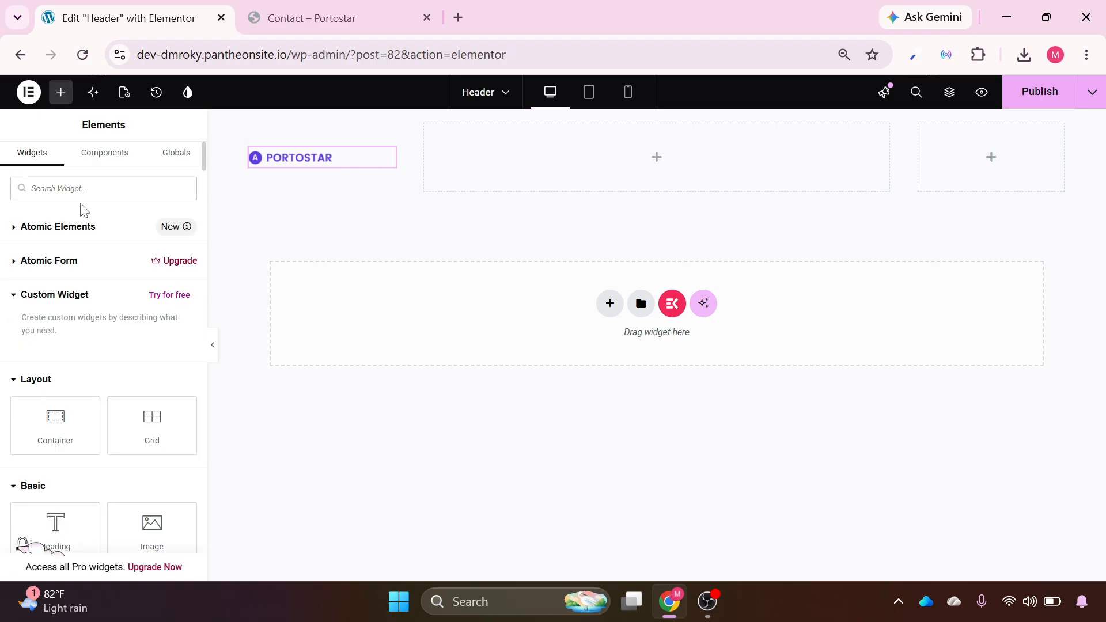
pyautogui.write('menu')
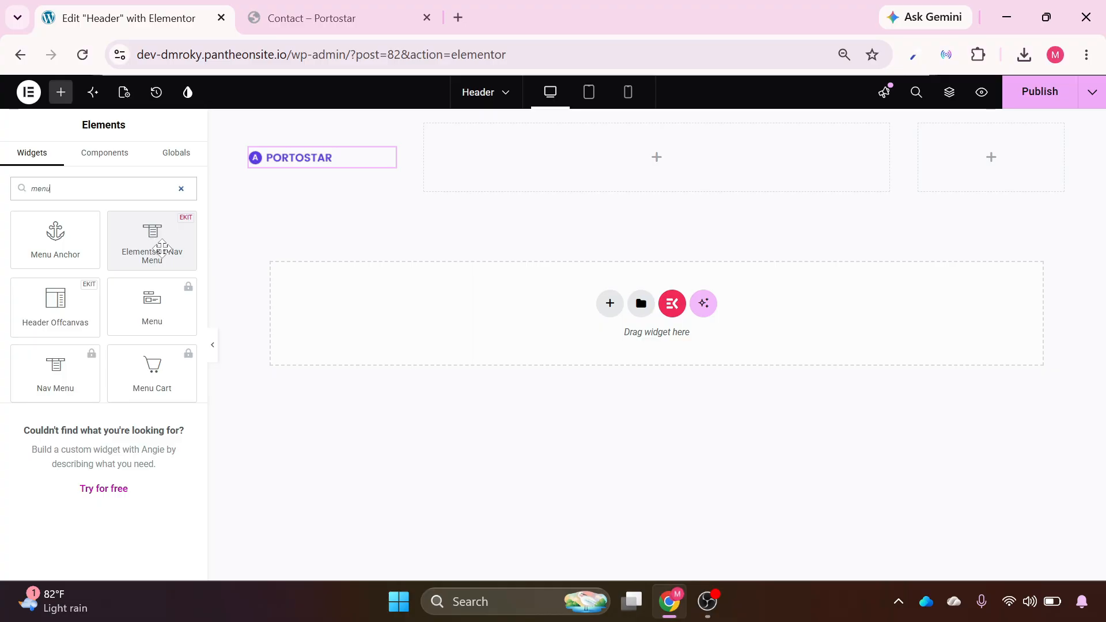
pyautogui.click(148, 251)
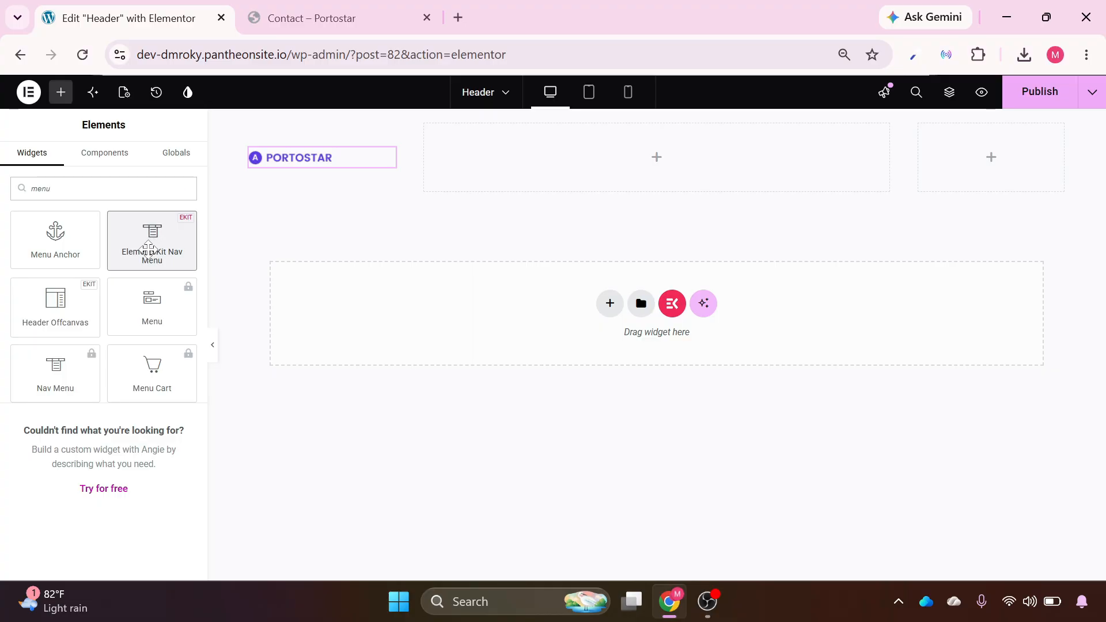
pyautogui.moveTo(148, 251); pyautogui.dragTo(618, 174)
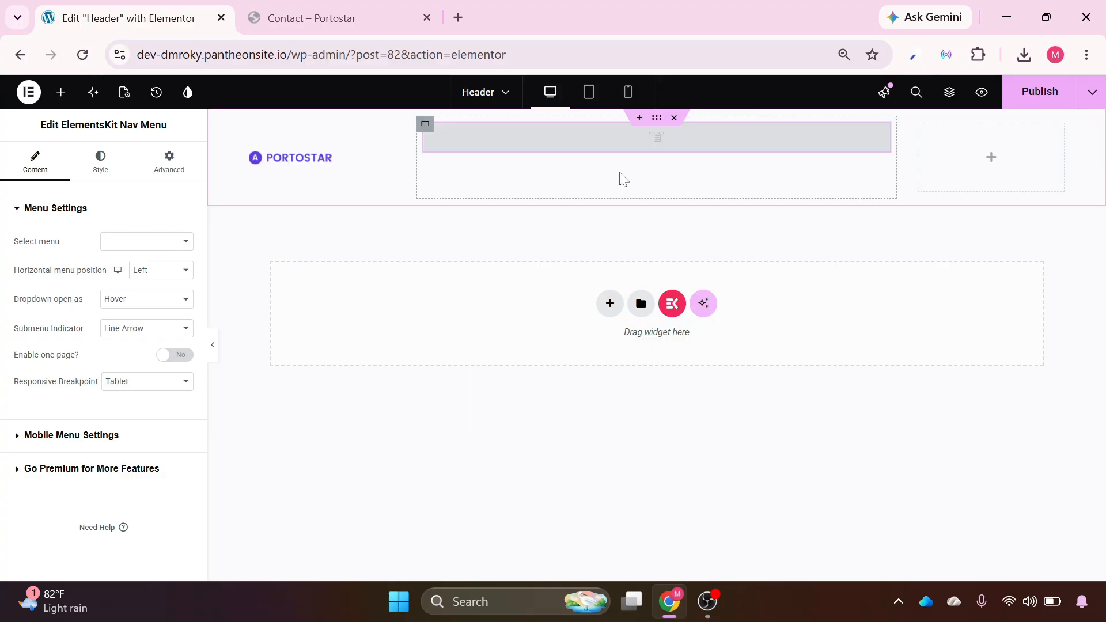
# Assign Primary Menu to the nav menu widget and set its horizontal menu position to Center.
pyautogui.click(148, 245)
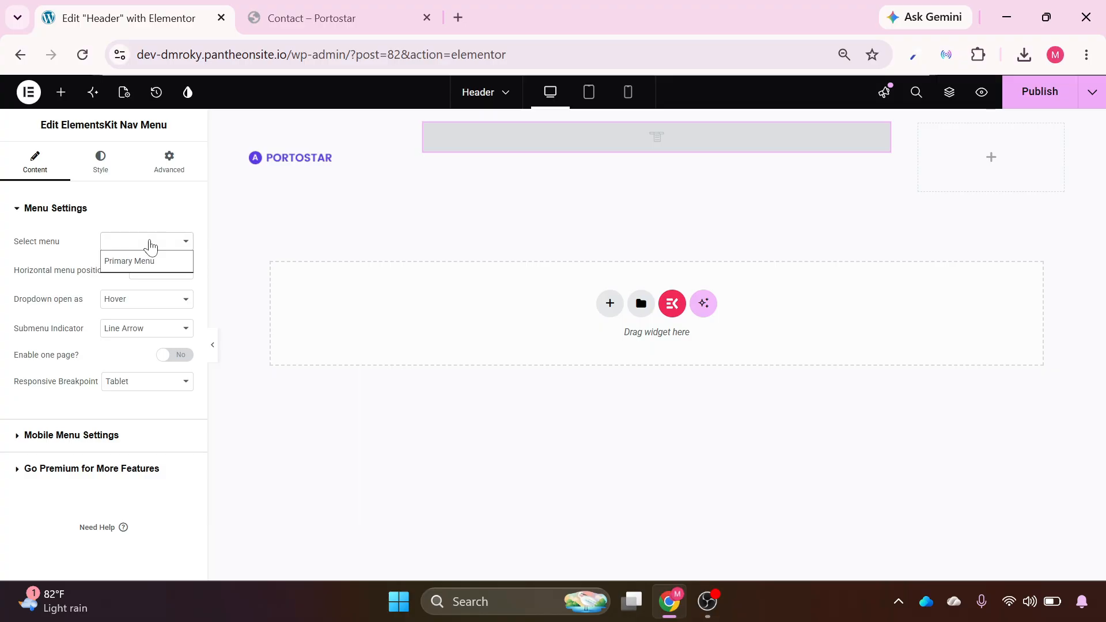
pyautogui.click(127, 262)
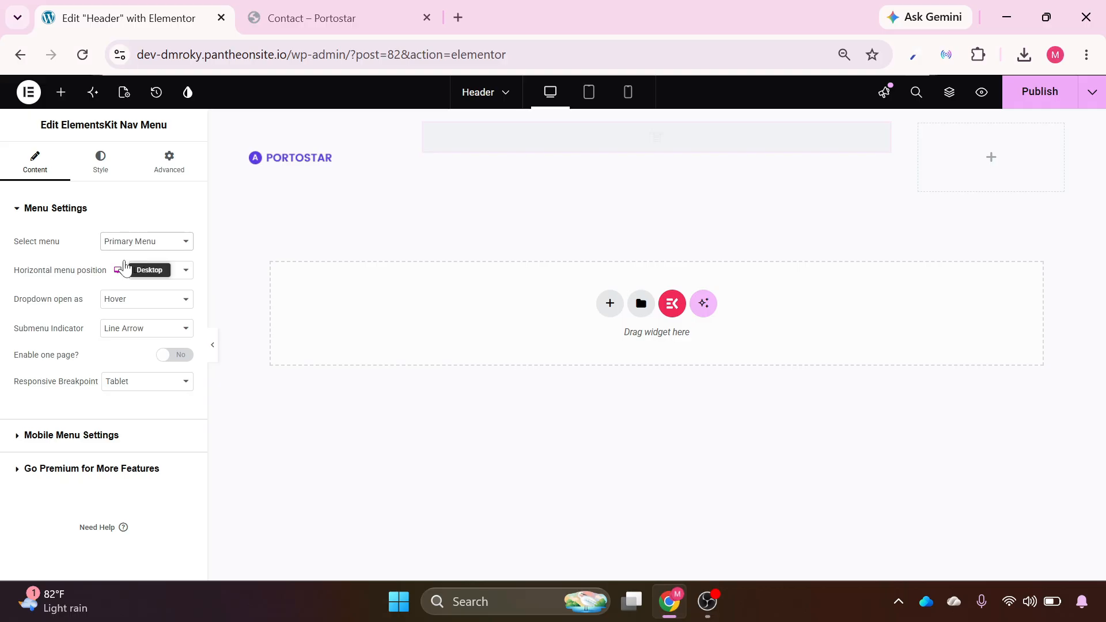
pyautogui.click(152, 275)
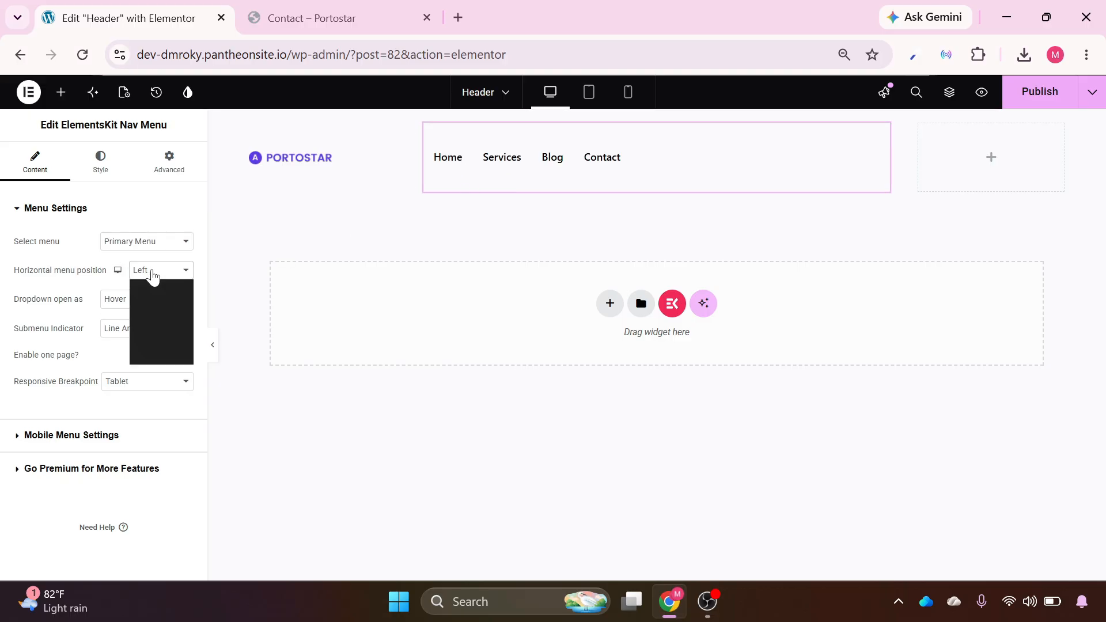
pyautogui.click(151, 310)
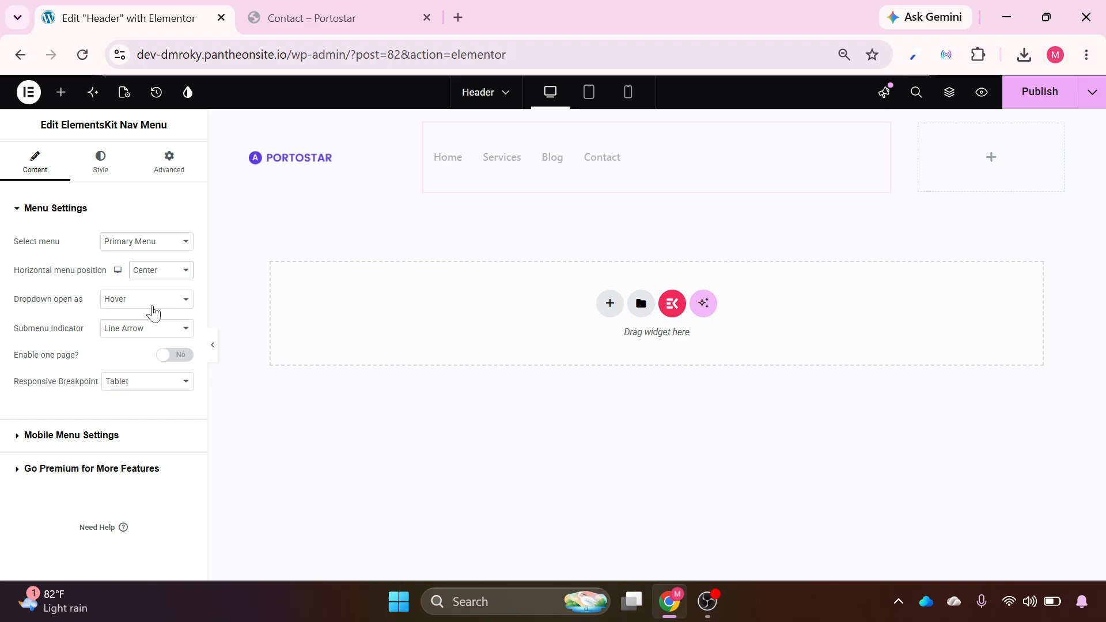
# Style the menu item typography with the Poppins family, size 16 px, weight 500 (Medium) and Uppercase transform.
pyautogui.click(102, 170)
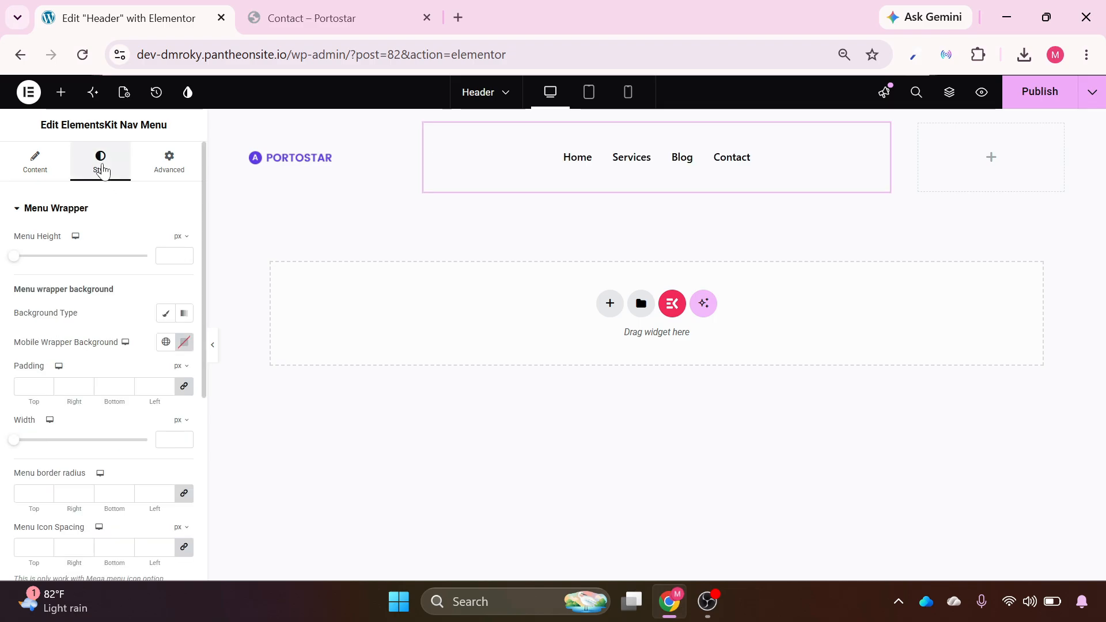
pyautogui.click(81, 210)
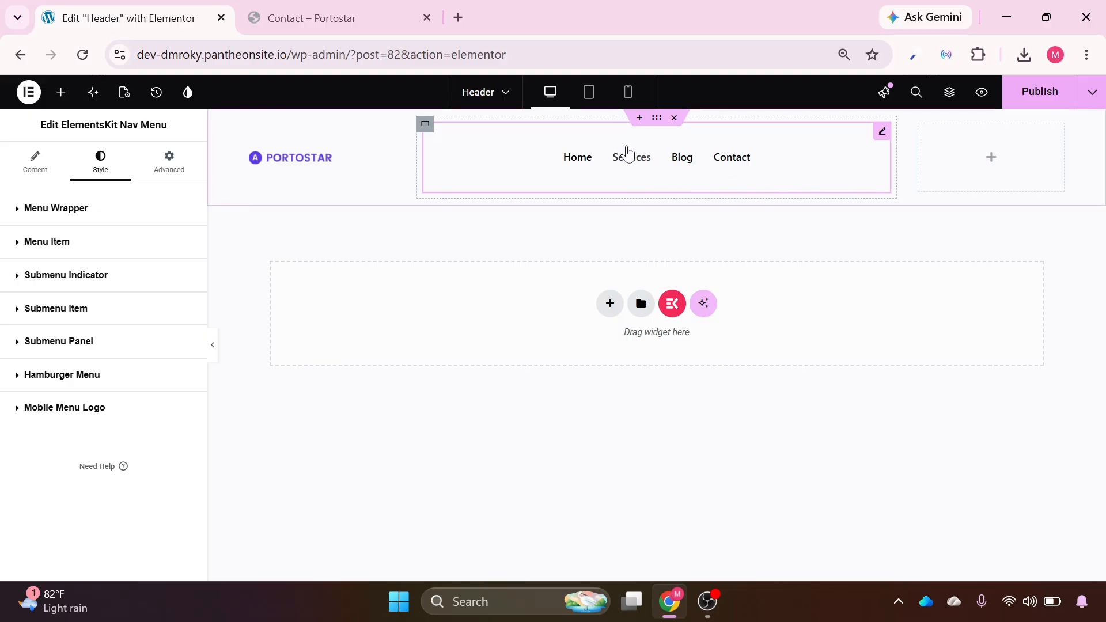
pyautogui.click(58, 243)
pyautogui.click(184, 275)
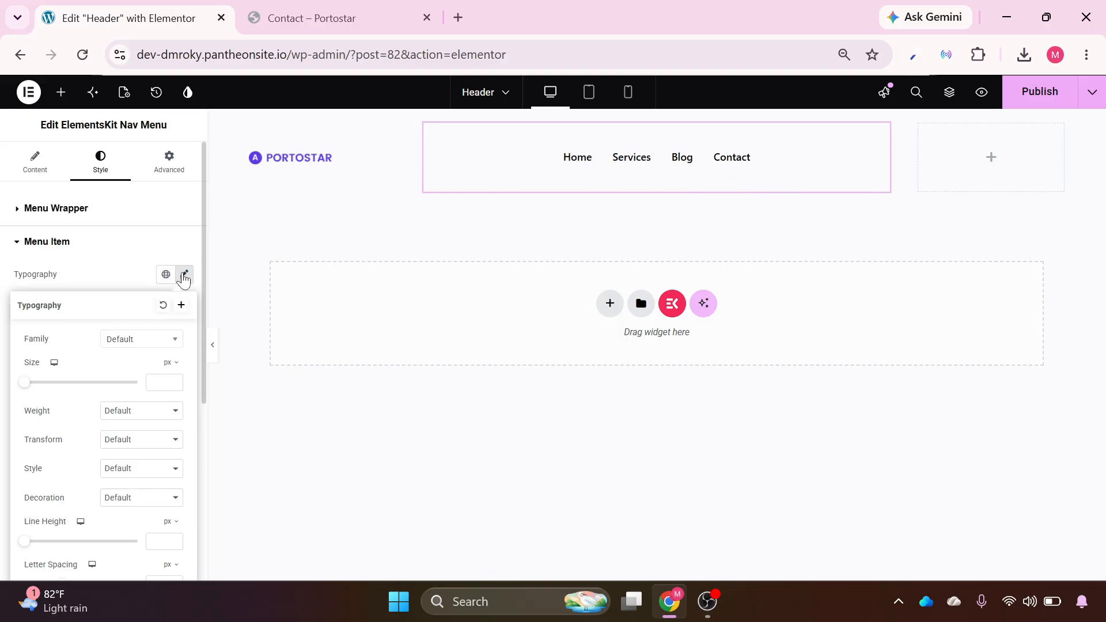
pyautogui.click(153, 350)
pyautogui.write('oppins')
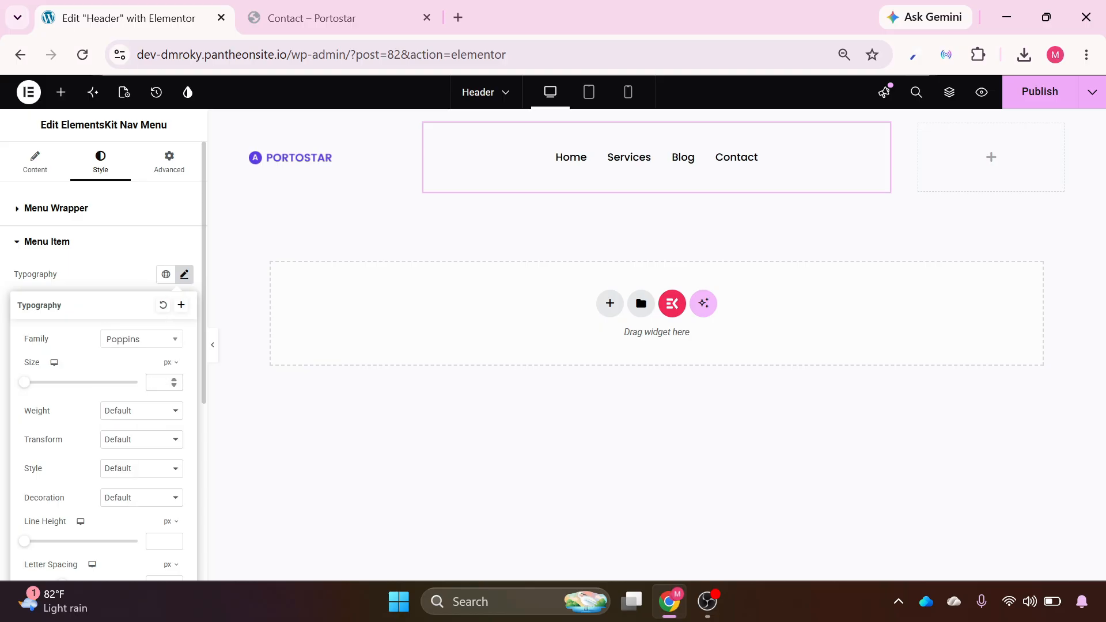
pyautogui.write('16')
pyautogui.click(149, 411)
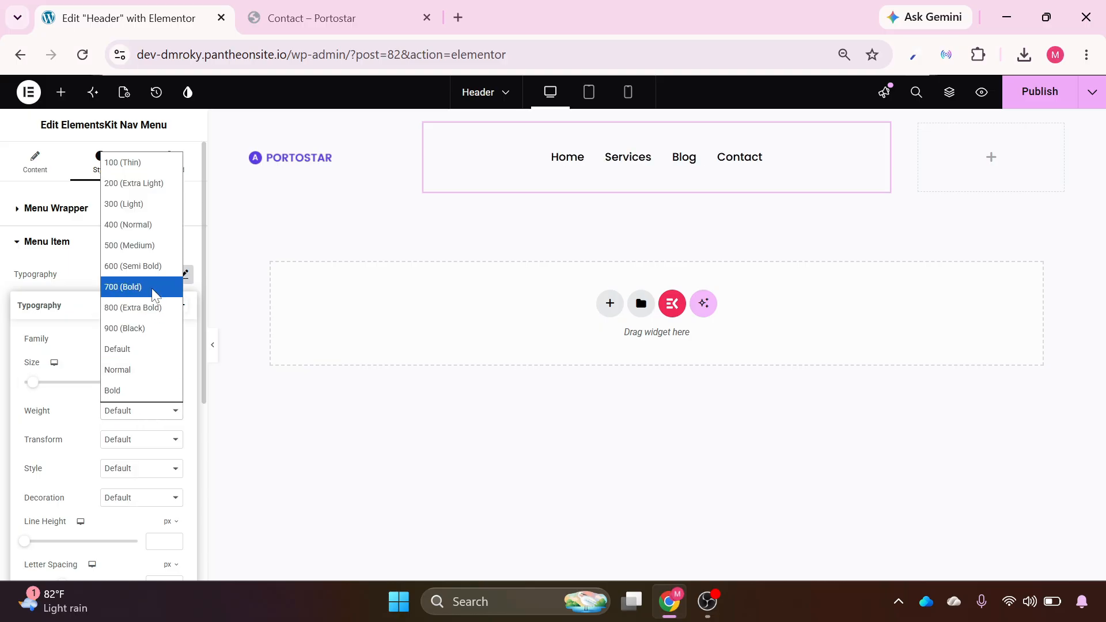
pyautogui.click(153, 247)
pyautogui.click(136, 443)
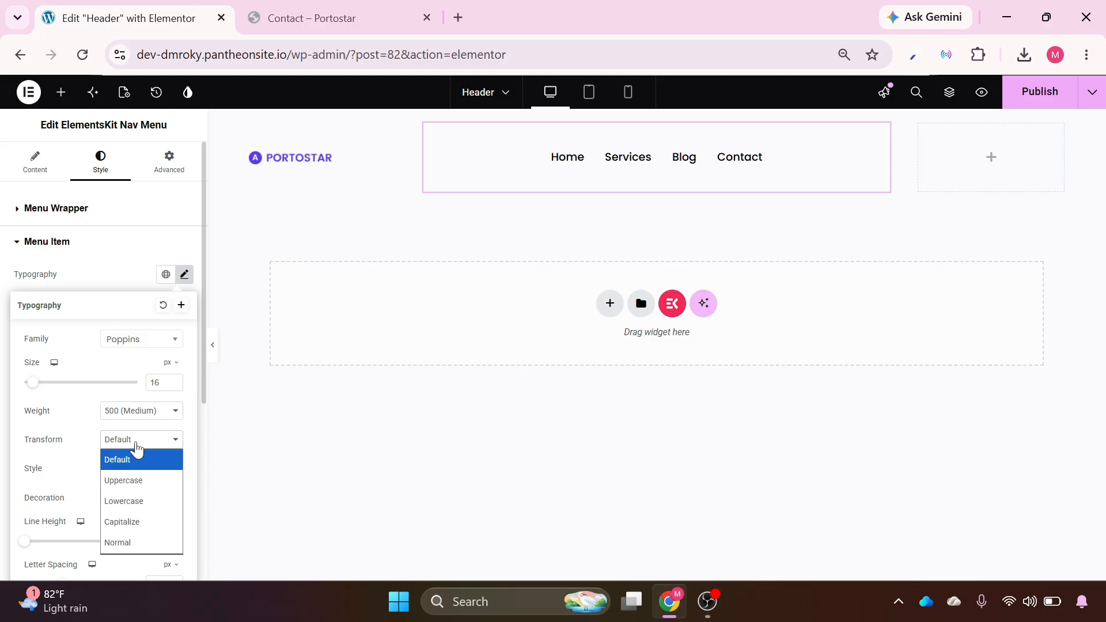
pyautogui.click(137, 480)
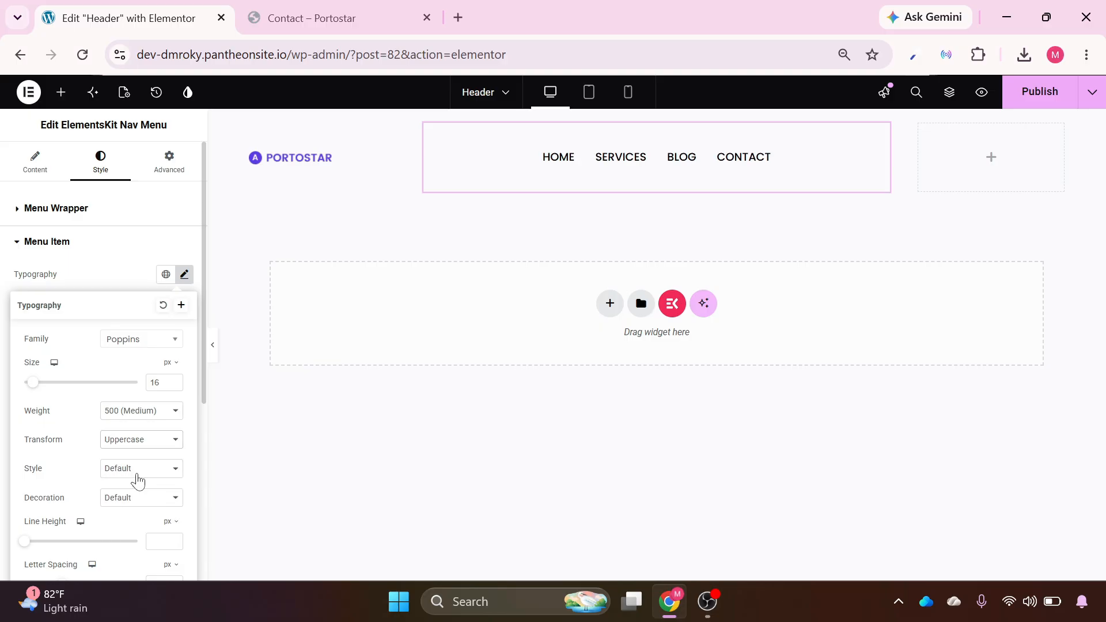
pyautogui.click(123, 277)
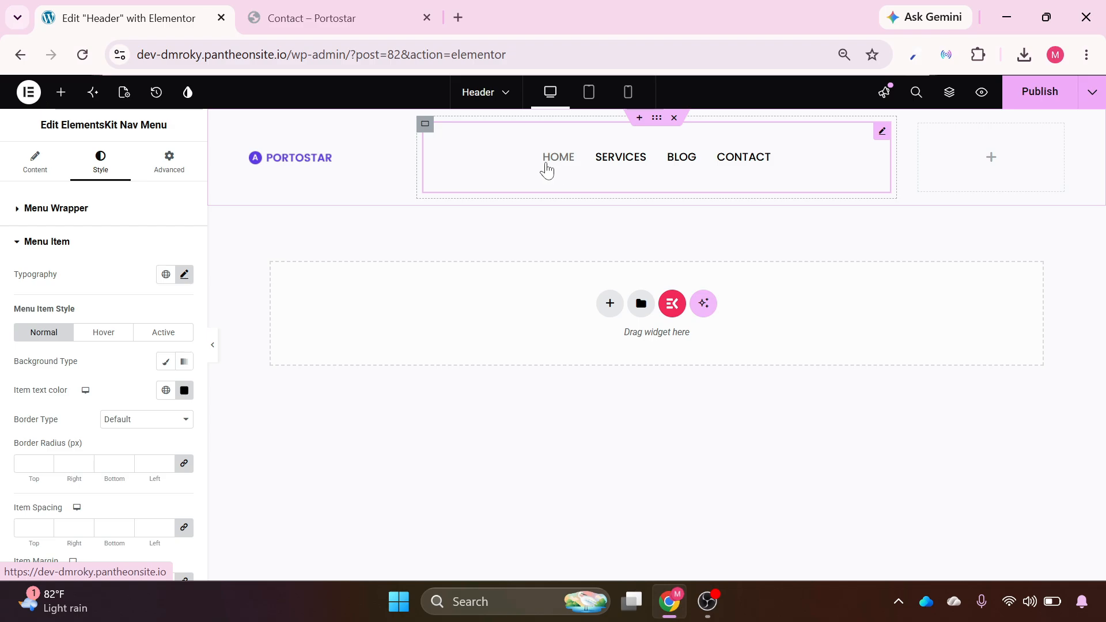
# Set the menu items' normal text color to dark gray #454545.
pyautogui.click(167, 392)
pyautogui.click(184, 390)
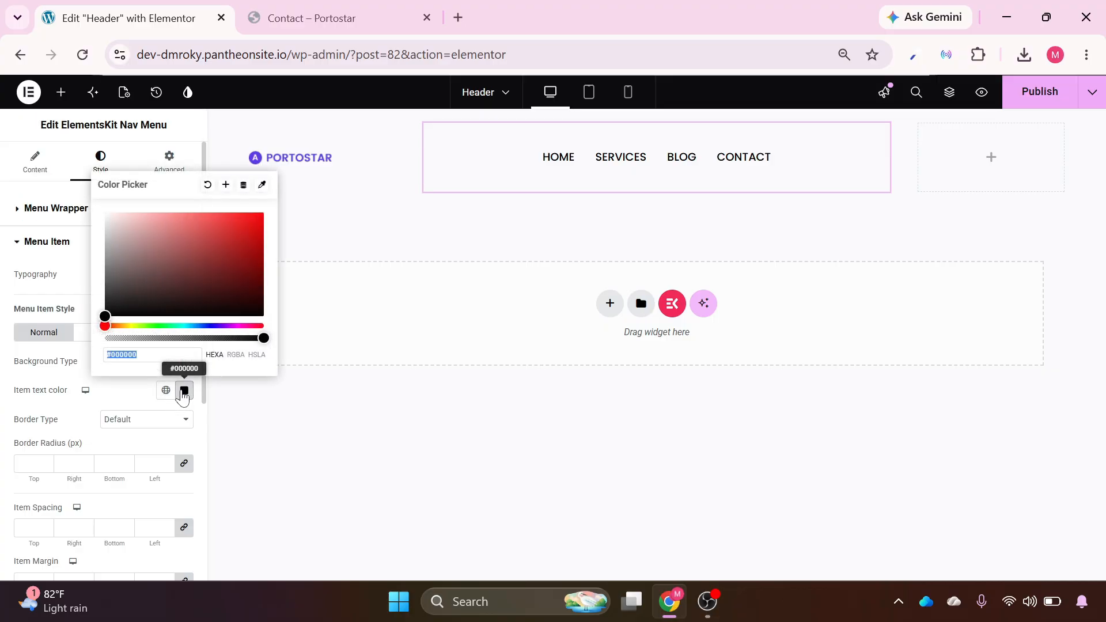
pyautogui.click(127, 292)
pyautogui.moveTo(116, 293); pyautogui.dragTo(104, 288)
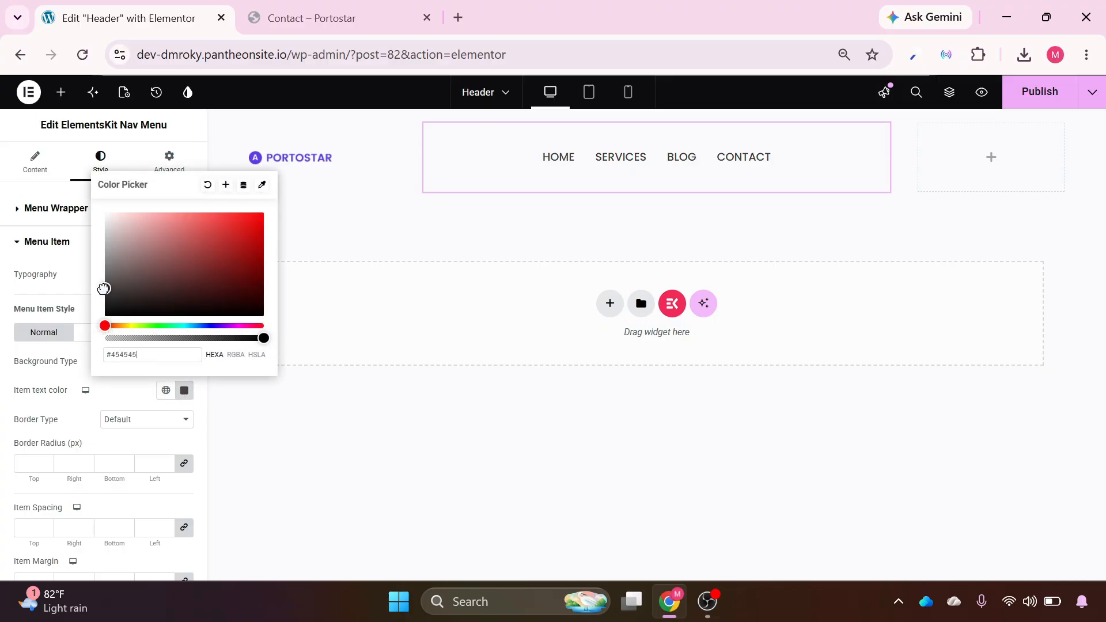
pyautogui.click(117, 394)
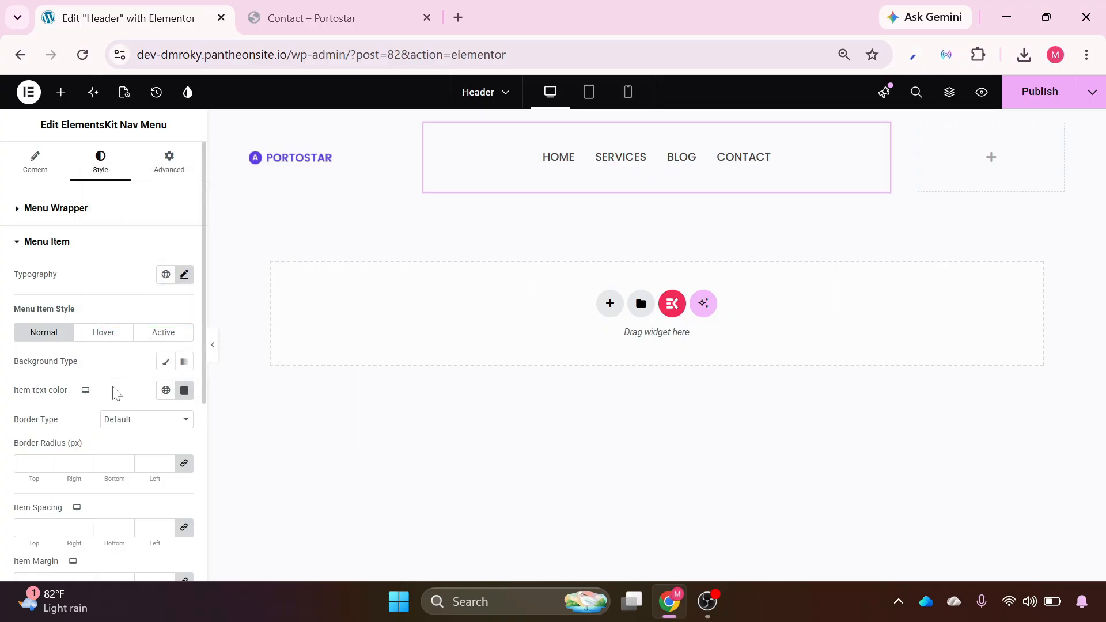
# Change the menu items' hover text color to a saturated blue-violet.
pyautogui.click(109, 334)
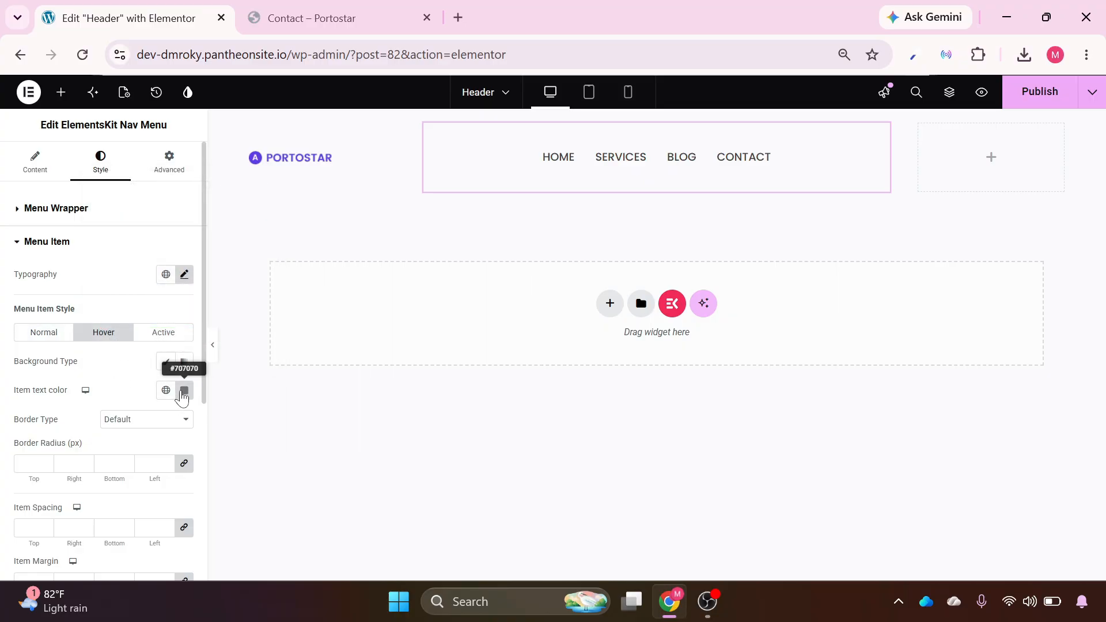
pyautogui.click(183, 391)
pyautogui.moveTo(104, 326); pyautogui.dragTo(217, 326)
pyautogui.moveTo(256, 225); pyautogui.dragTo(262, 210)
pyautogui.click(141, 381)
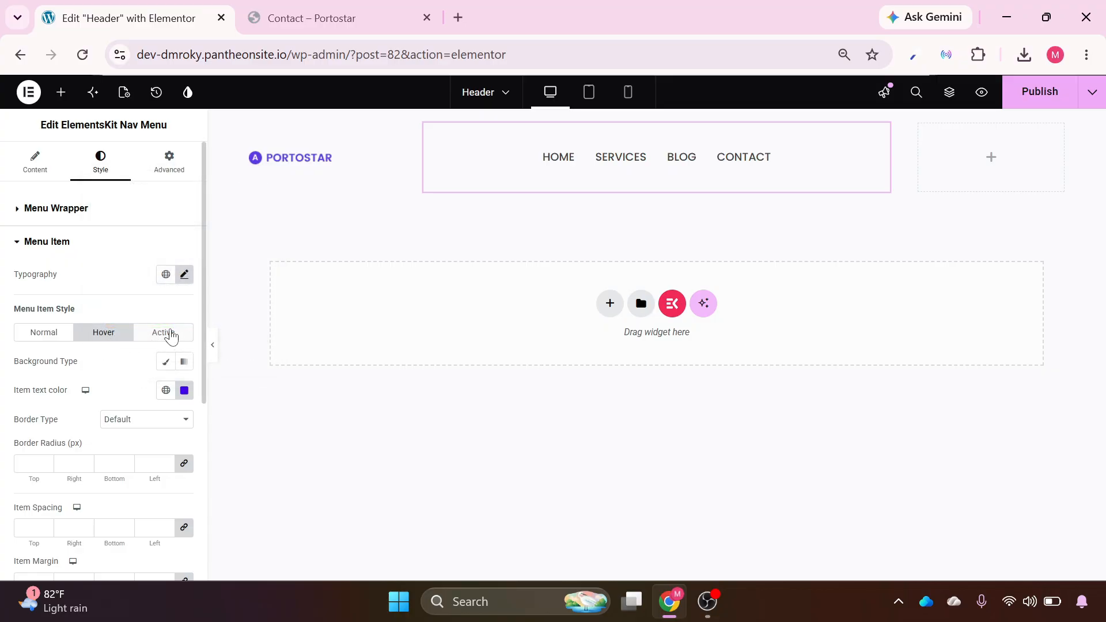
# Change the menu items' active text color to a saturated blue similar to the hover color.
pyautogui.click(167, 333)
pyautogui.click(184, 390)
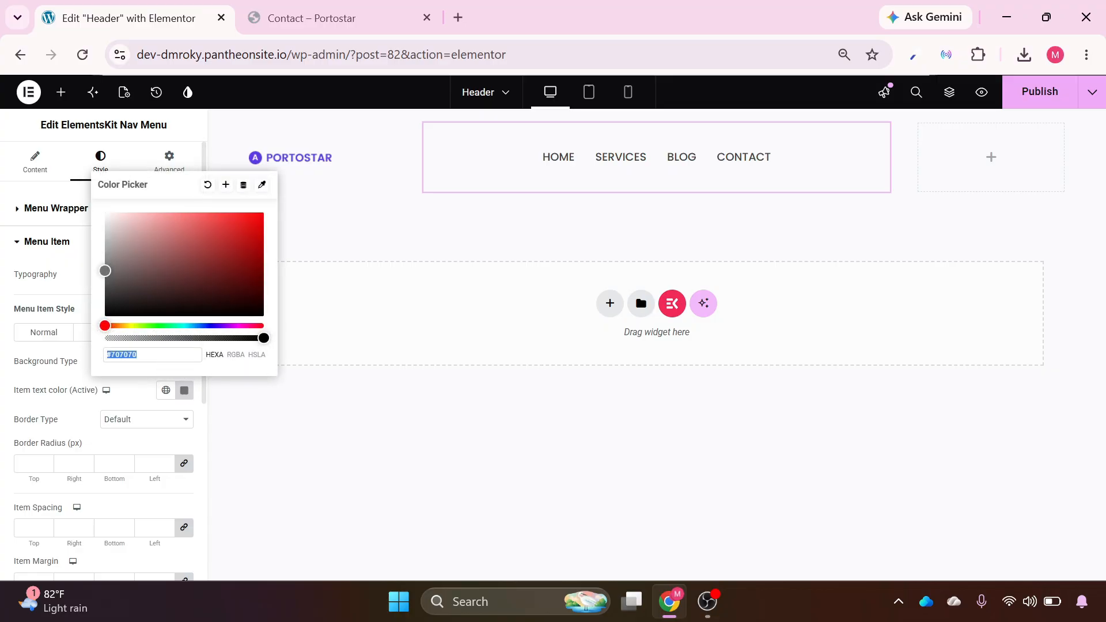
pyautogui.moveTo(110, 326); pyautogui.dragTo(214, 326)
pyautogui.moveTo(254, 230); pyautogui.dragTo(258, 210)
pyautogui.click(476, 321)
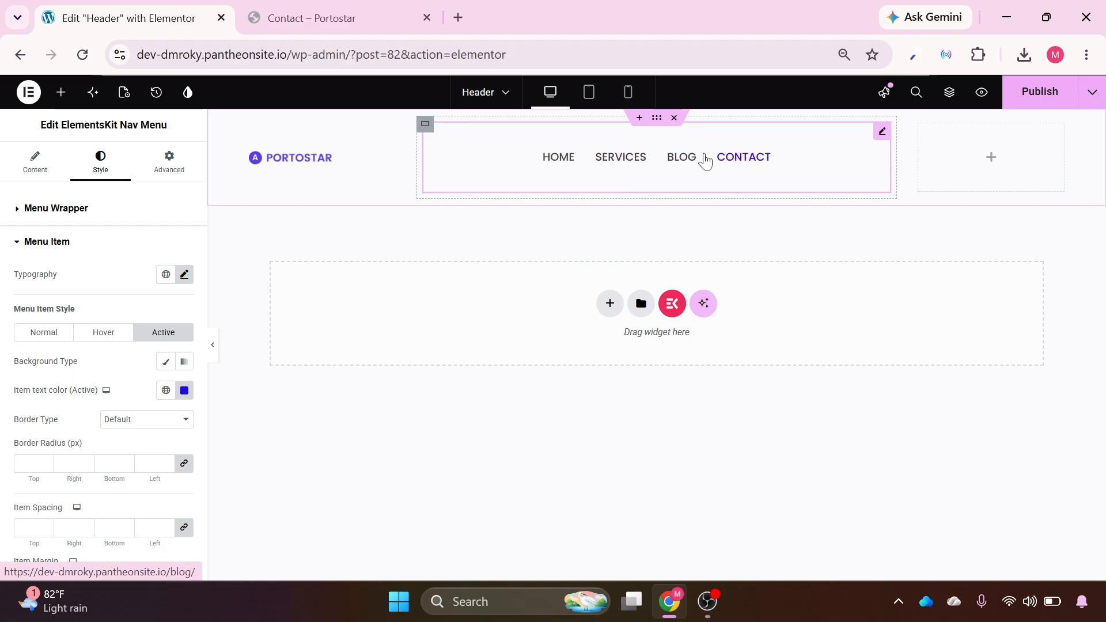
# Add a Button widget to the header's third column and label it "Hire Me".
pyautogui.click(992, 161)
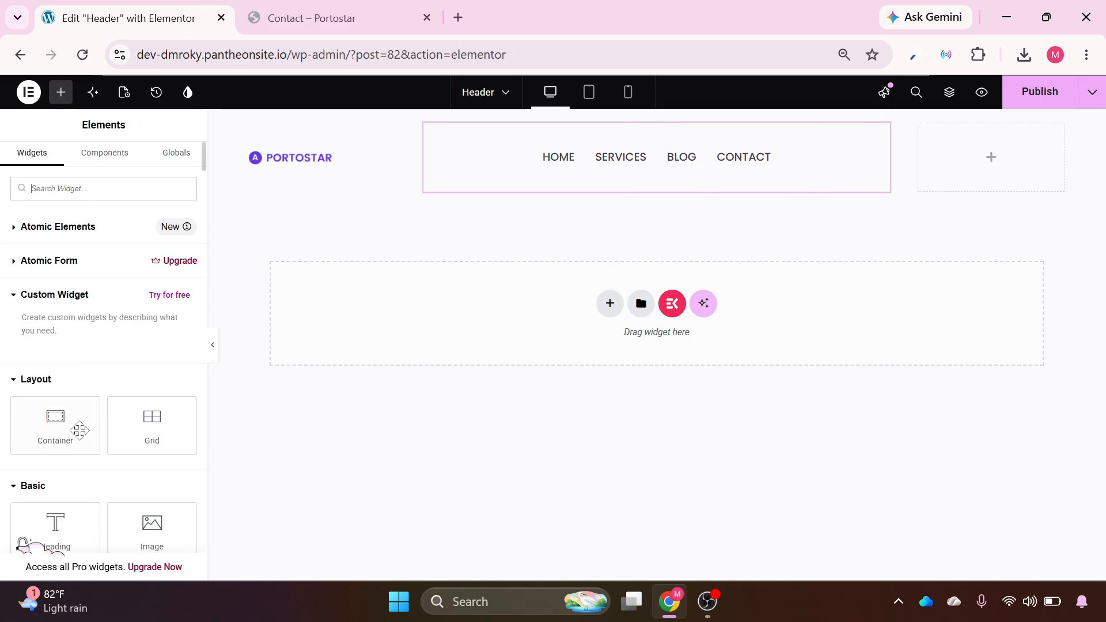
pyautogui.scroll(-3, 79, 431)
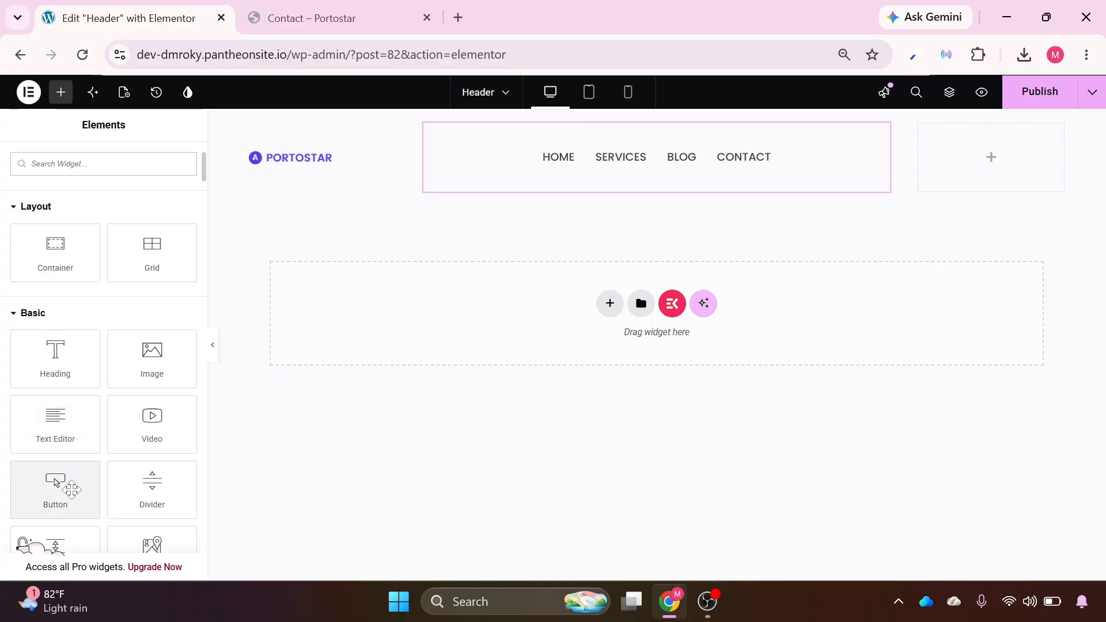
pyautogui.moveTo(71, 489); pyautogui.dragTo(990, 159)
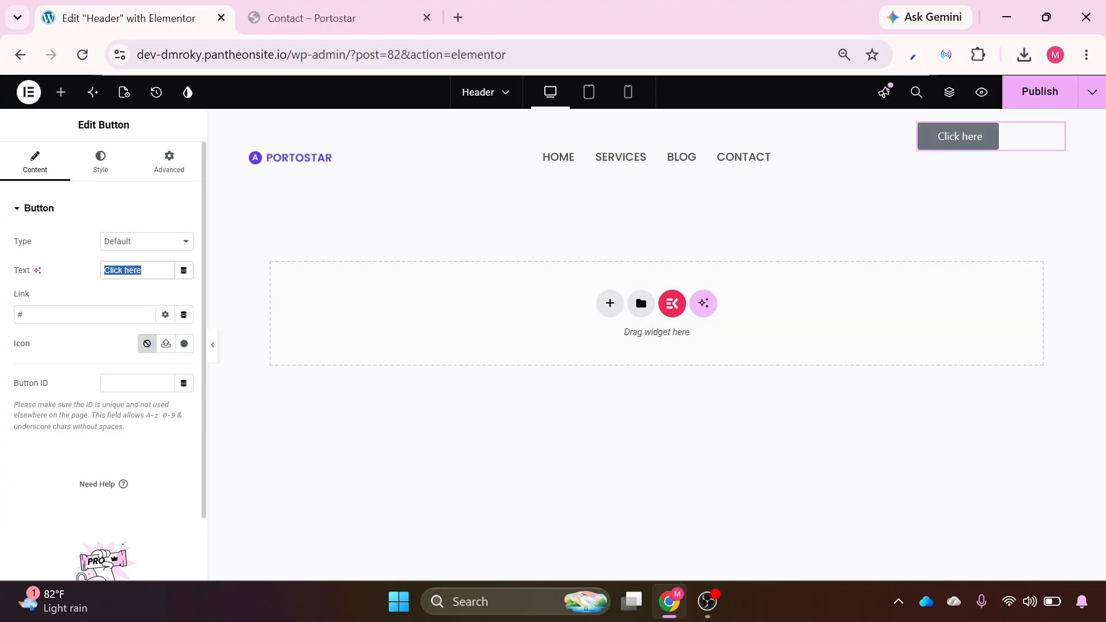
pyautogui.write('Hire Me')
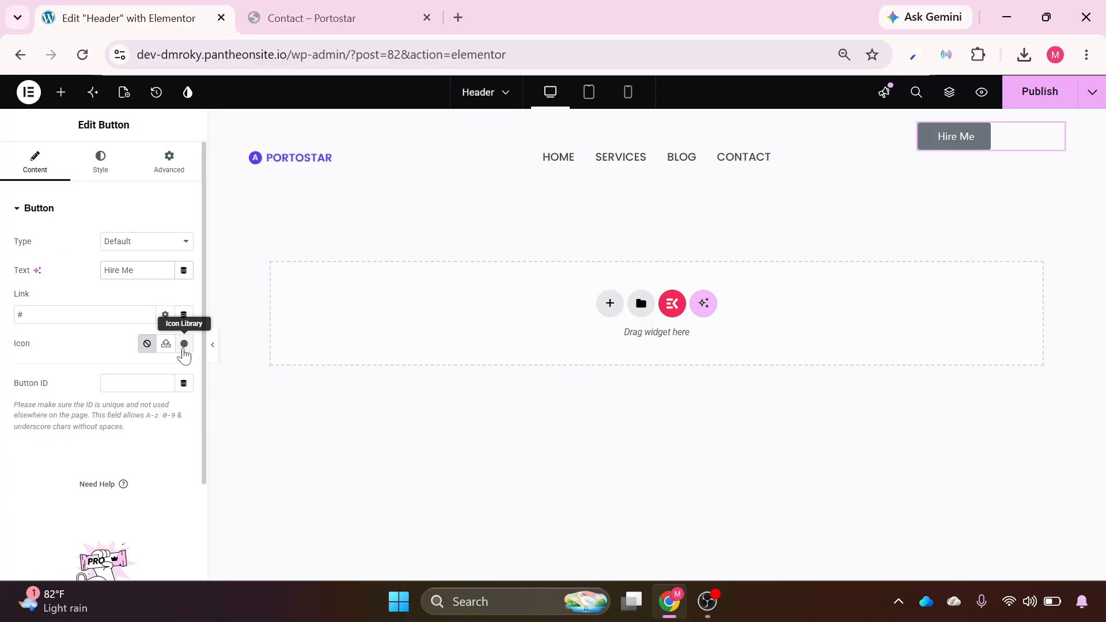
# Give the Hire Me button a Telegram paper-plane icon positioned after the text and link the button to the Contact page.
pyautogui.click(184, 344)
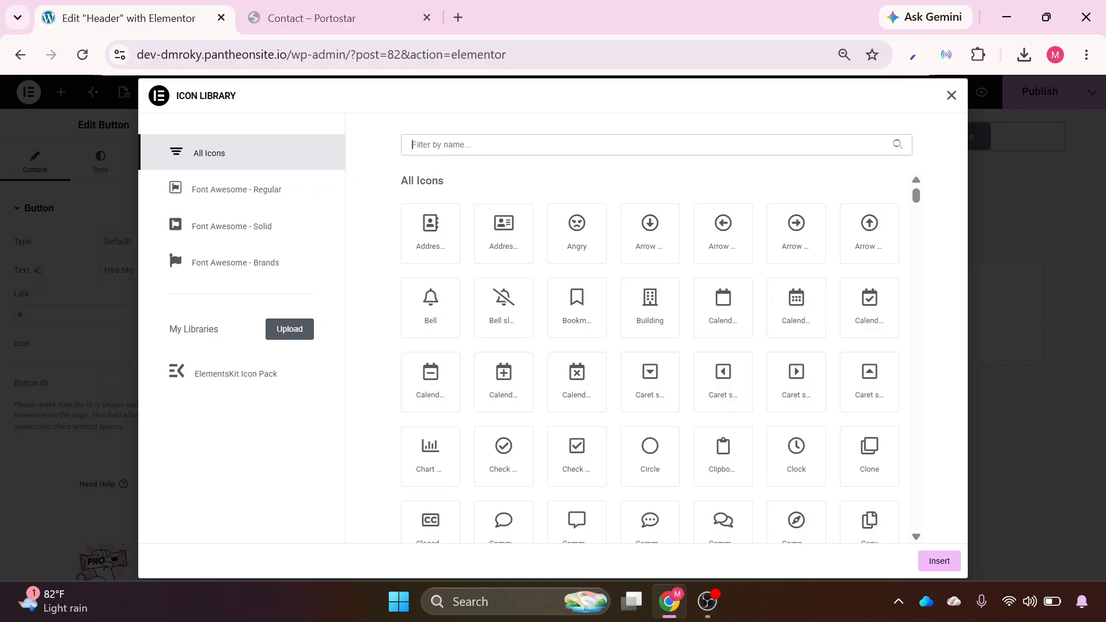
pyautogui.write('tele')
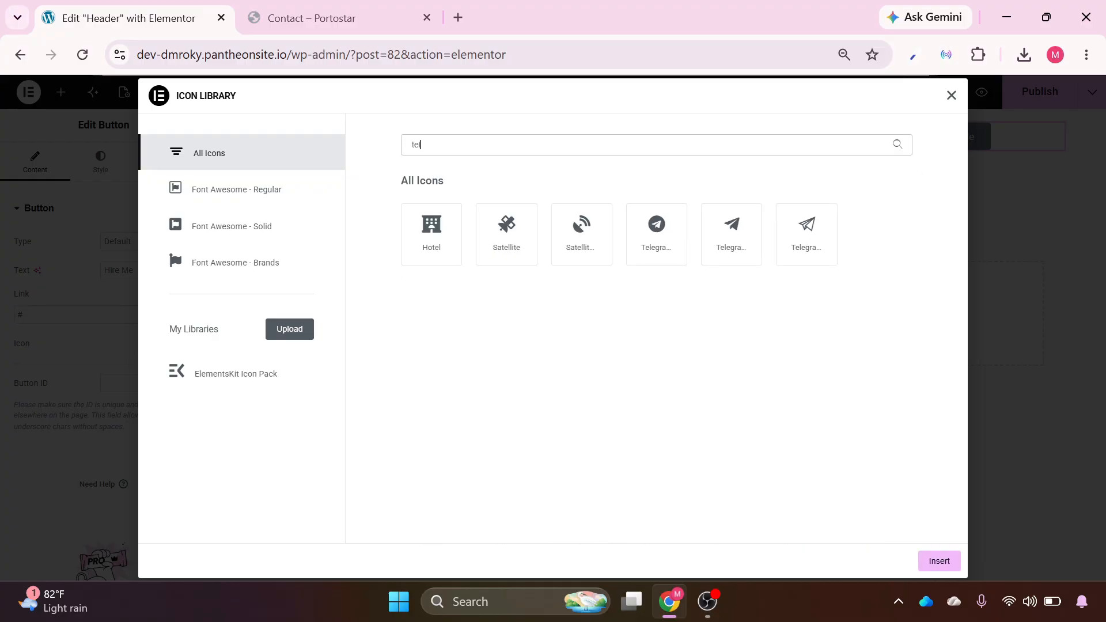
pyautogui.click(506, 233)
pyautogui.click(938, 560)
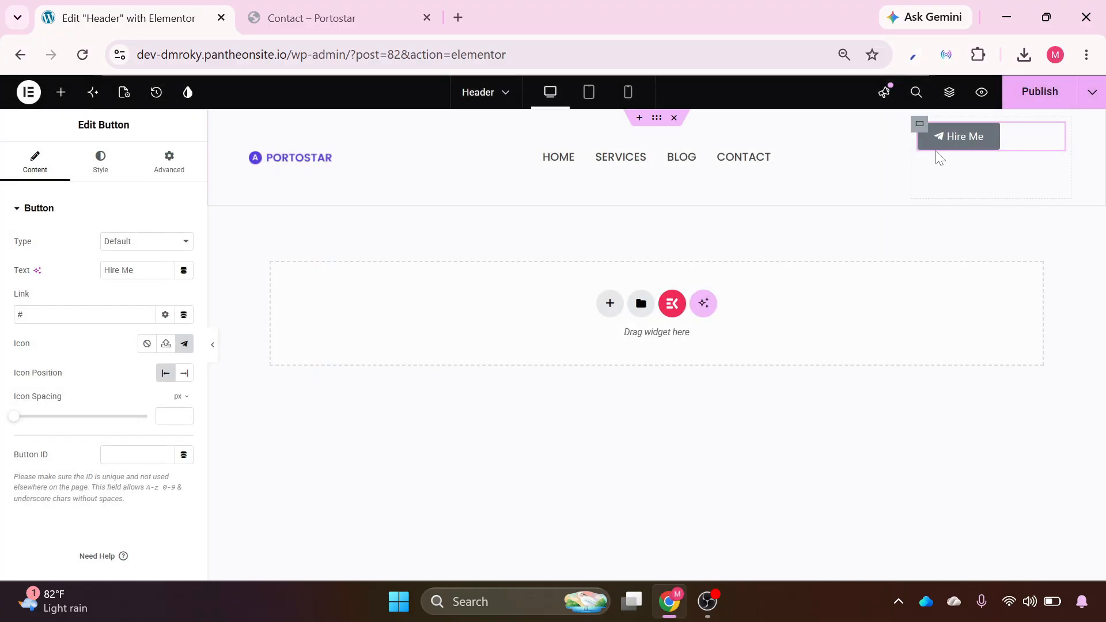
pyautogui.click(184, 374)
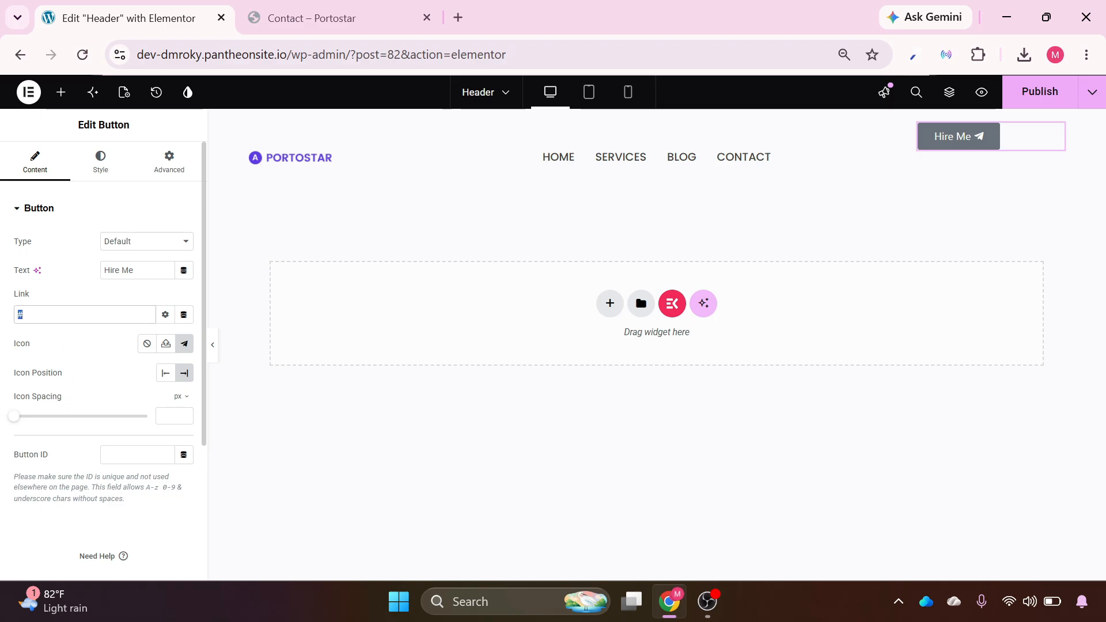
pyautogui.write('ontact')
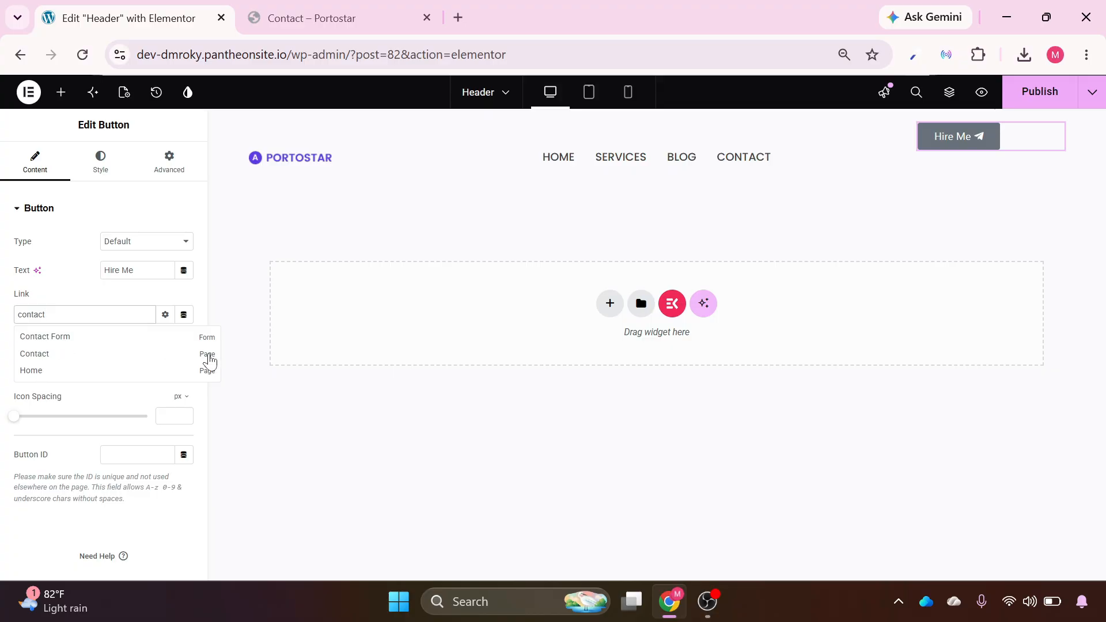
pyautogui.click(38, 355)
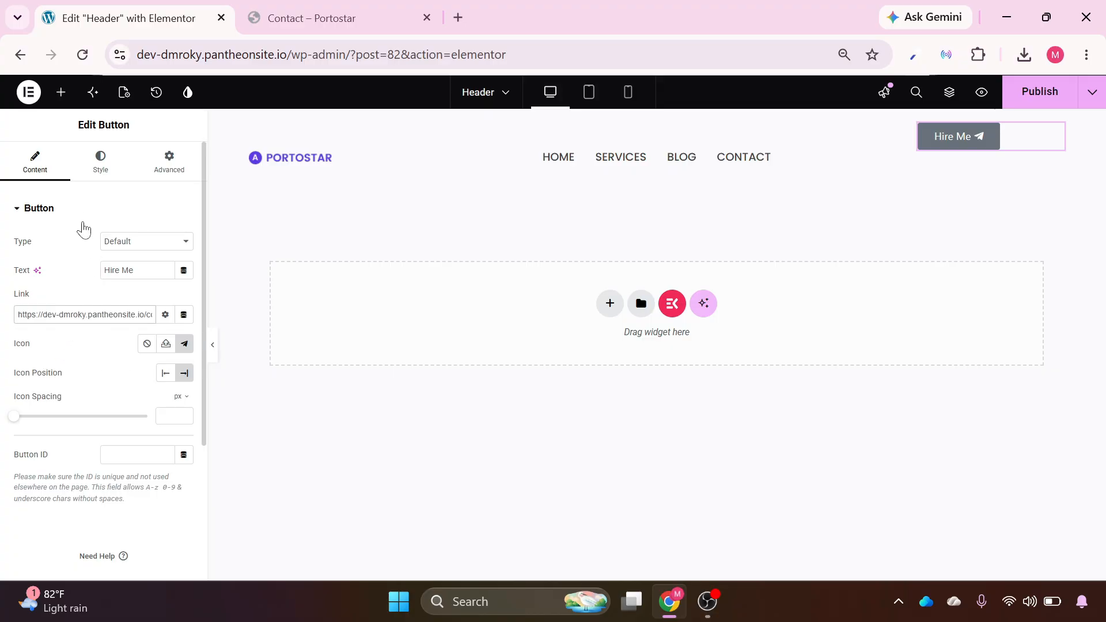
# Set the Hire Me button's typography to the Poppins font family with an Uppercase transform.
pyautogui.click(98, 166)
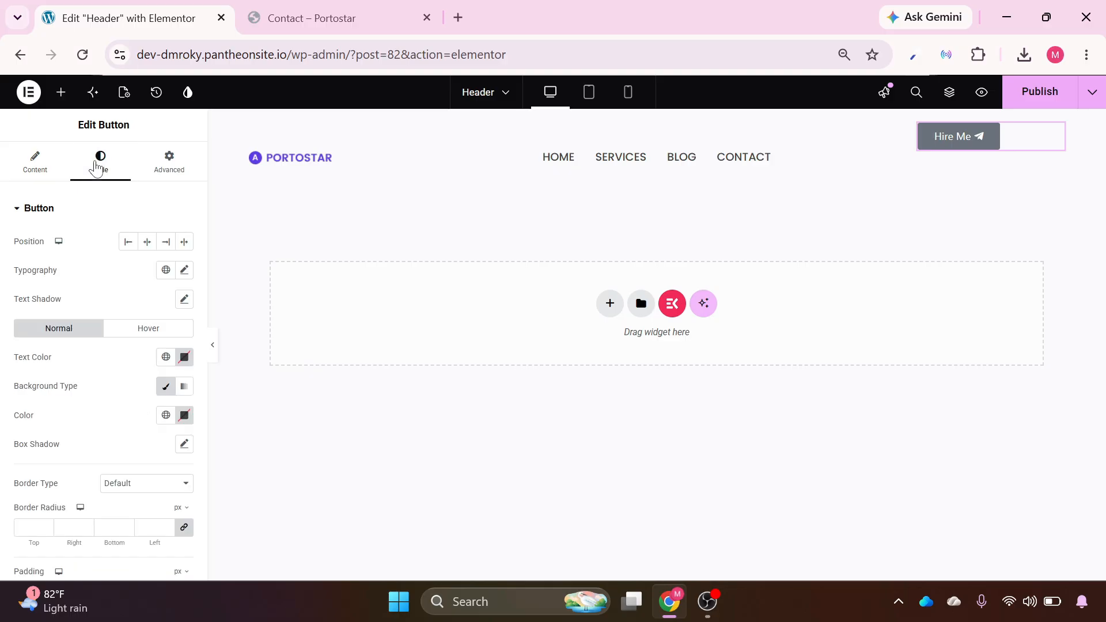
pyautogui.click(185, 270)
pyautogui.click(133, 340)
pyautogui.write('pop')
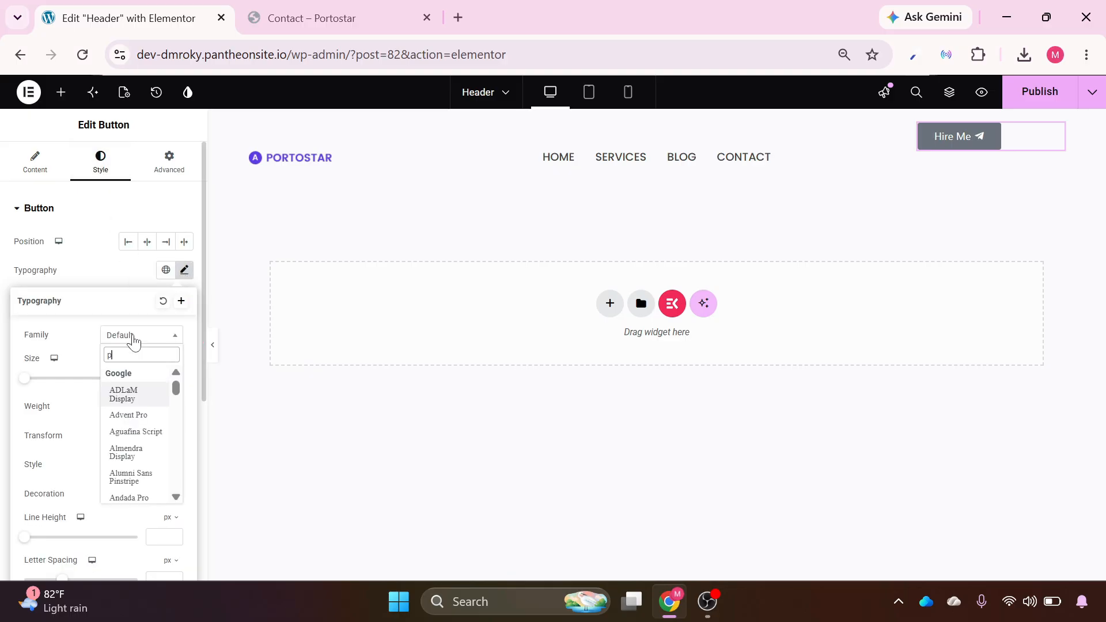
pyautogui.click(152, 384)
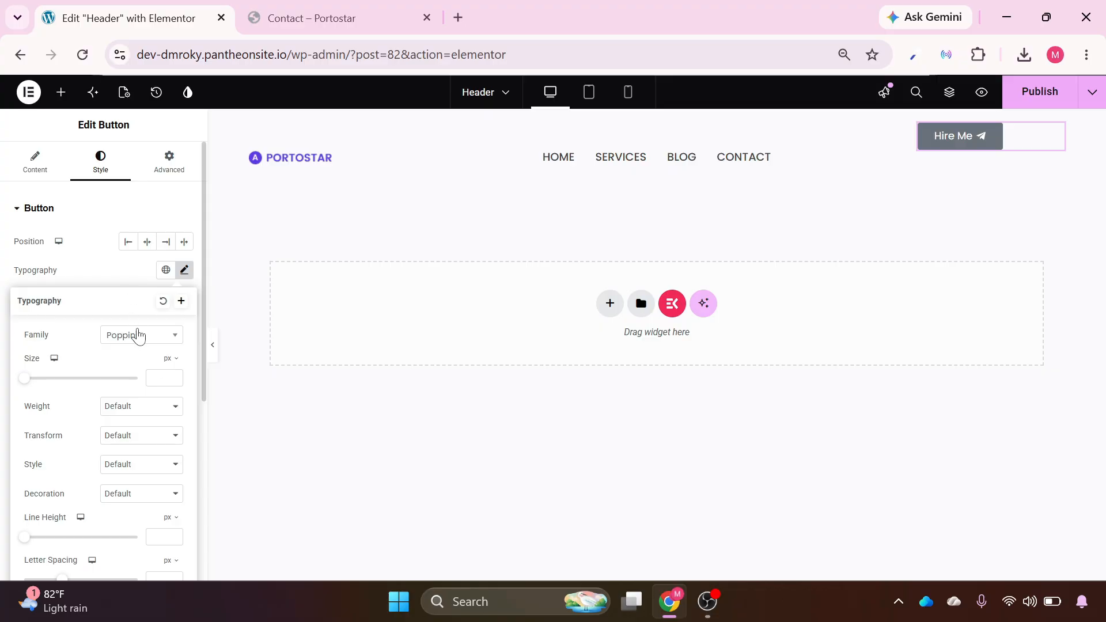
pyautogui.click(133, 433)
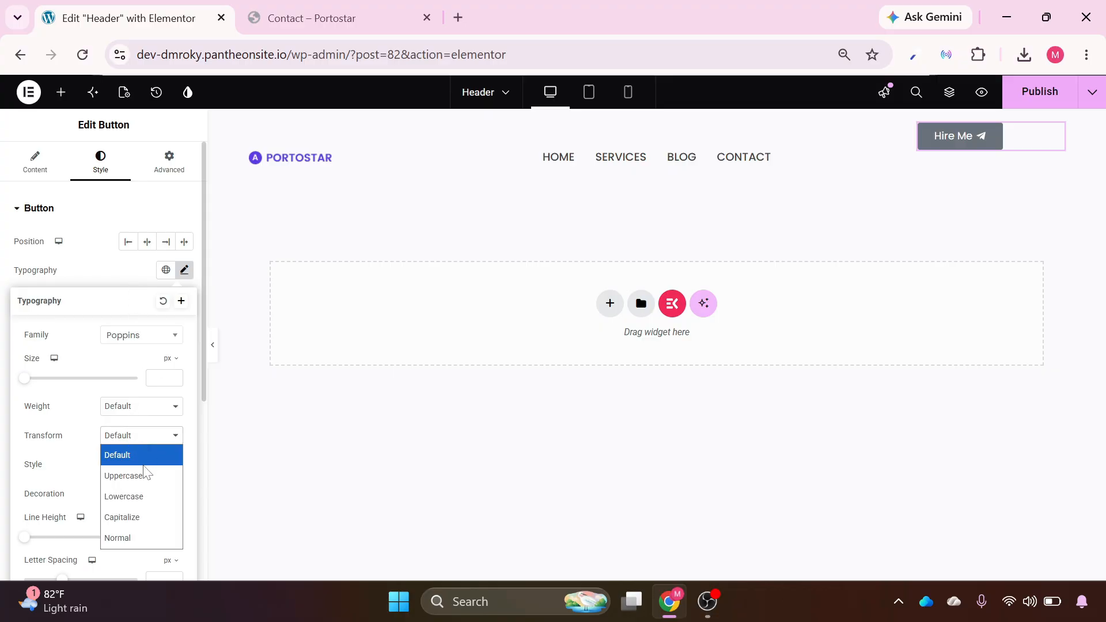
pyautogui.click(142, 475)
pyautogui.click(103, 282)
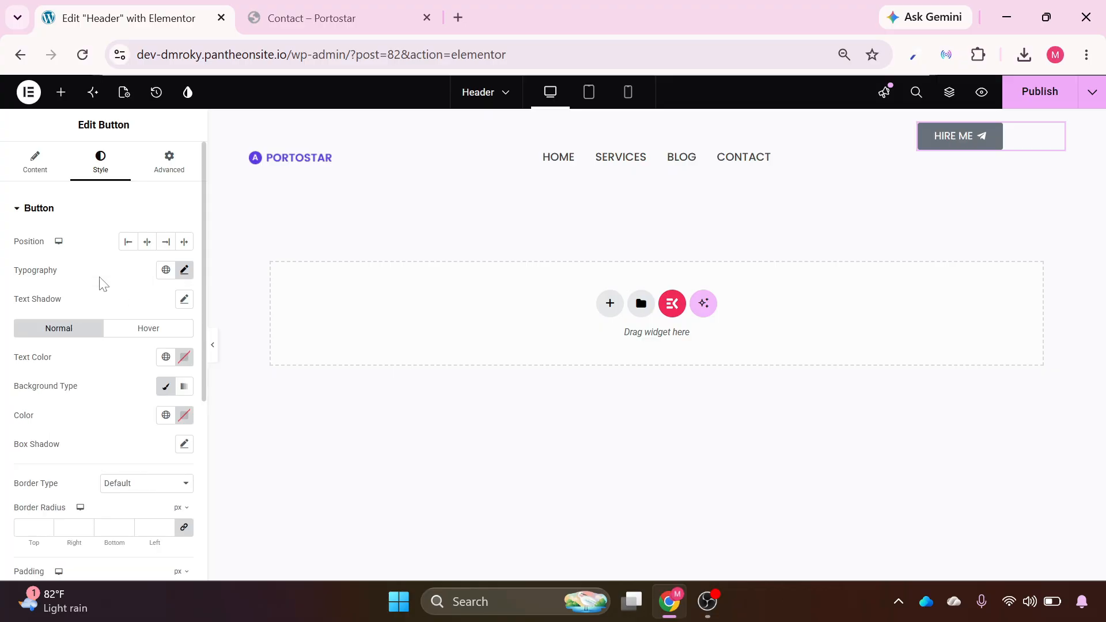
# Set the Hire Me button's normal text color to white.
pyautogui.click(184, 358)
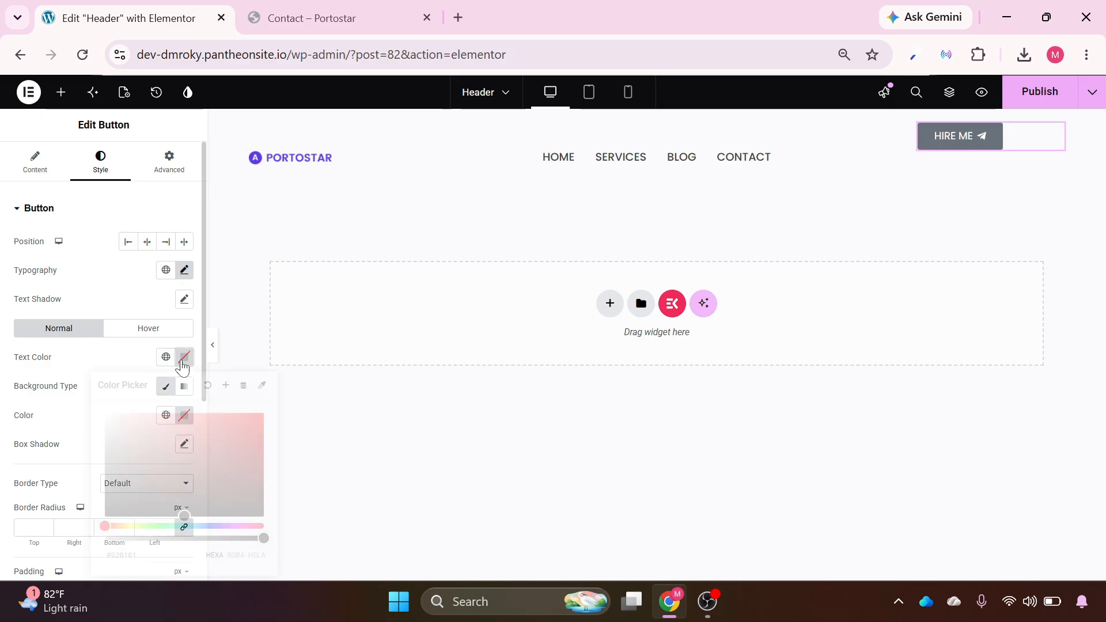
pyautogui.moveTo(127, 438); pyautogui.dragTo(87, 405)
pyautogui.click(148, 329)
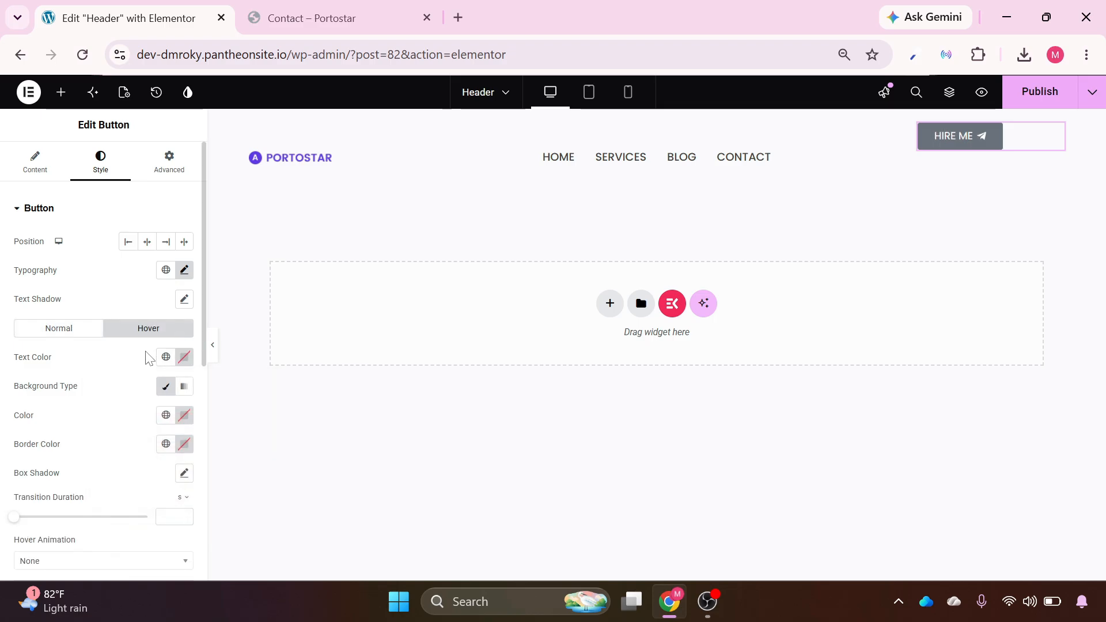
pyautogui.click(84, 328)
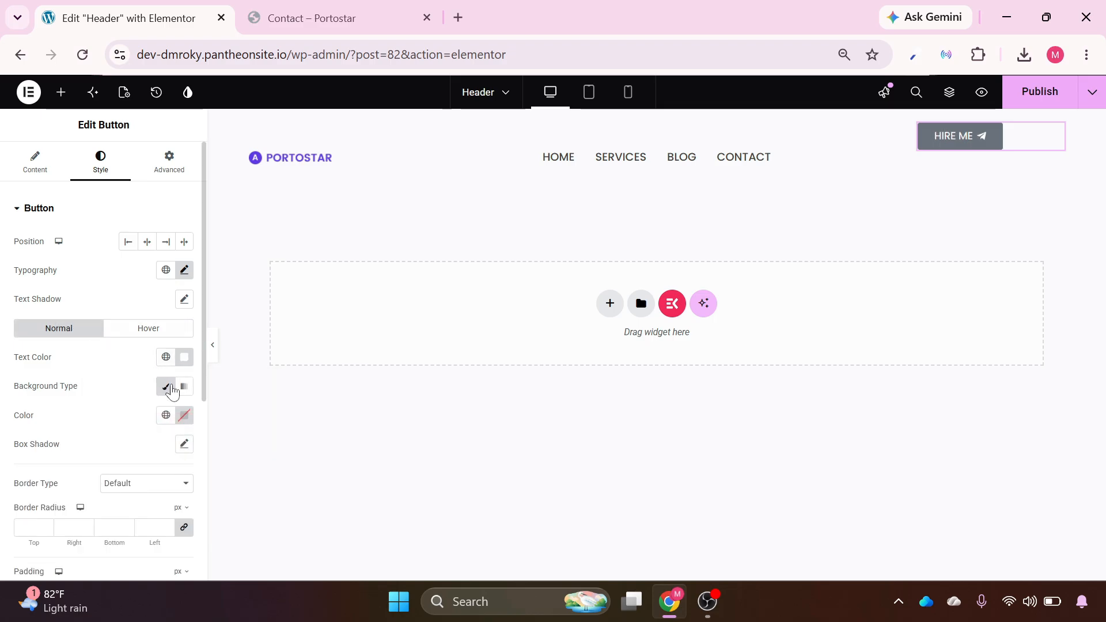
# Give the Hire Me button a saturated blue background in its normal state and a border radius of 5 px on all corners.
pyautogui.click(166, 415)
pyautogui.click(183, 416)
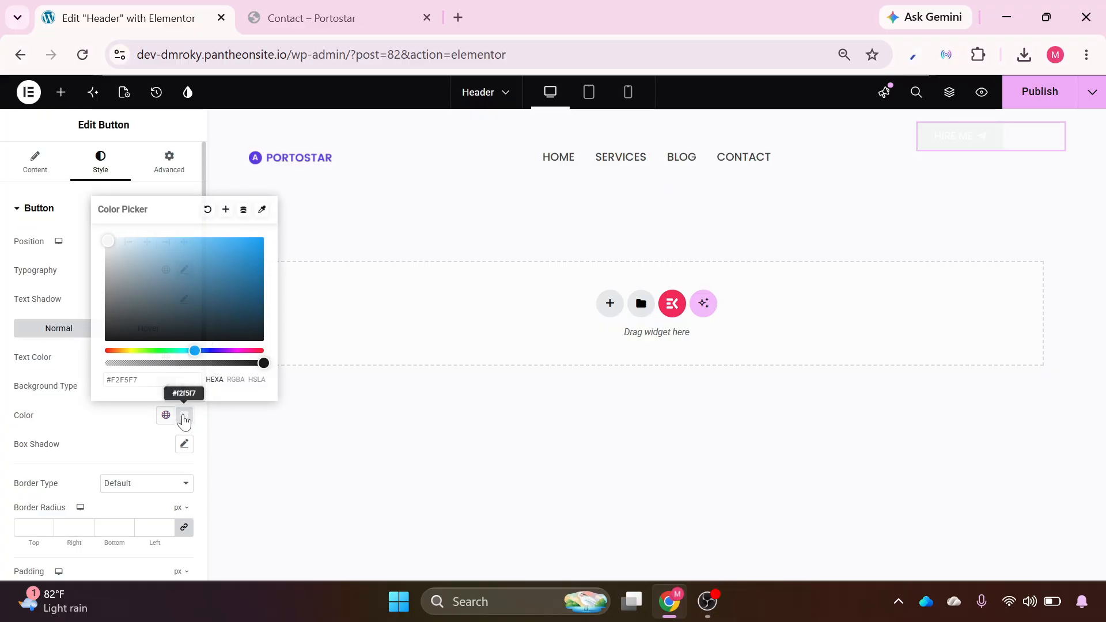
pyautogui.moveTo(195, 351); pyautogui.dragTo(211, 351)
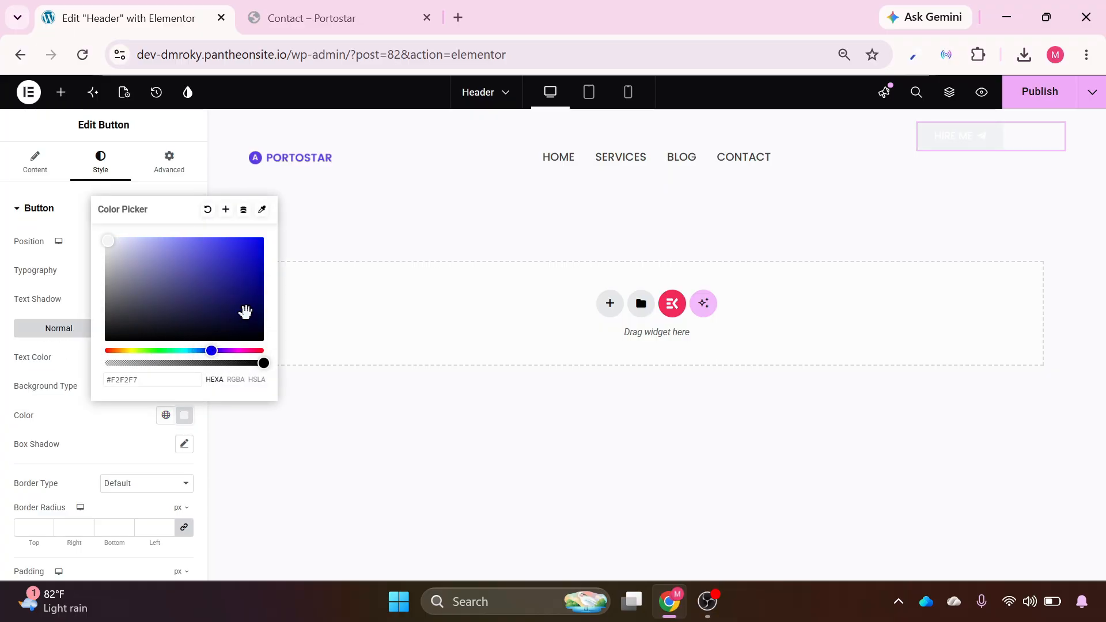
pyautogui.click(254, 257)
pyautogui.scroll(-2, 87, 413)
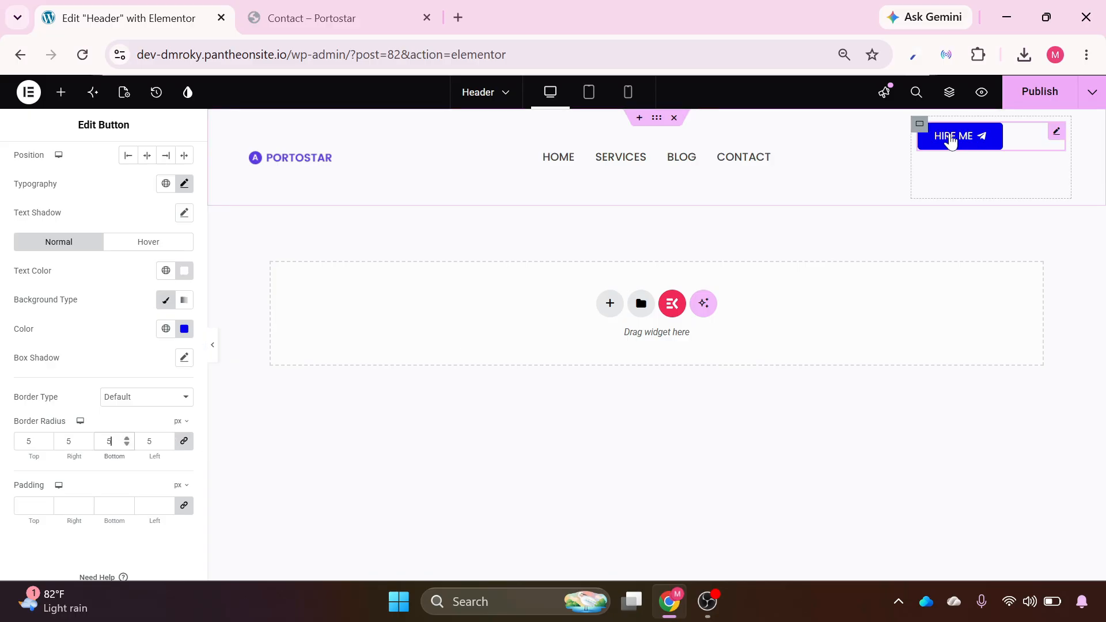
# Center the third column's content vertically and align the Hire Me button to the right of its column.
pyautogui.click(919, 125)
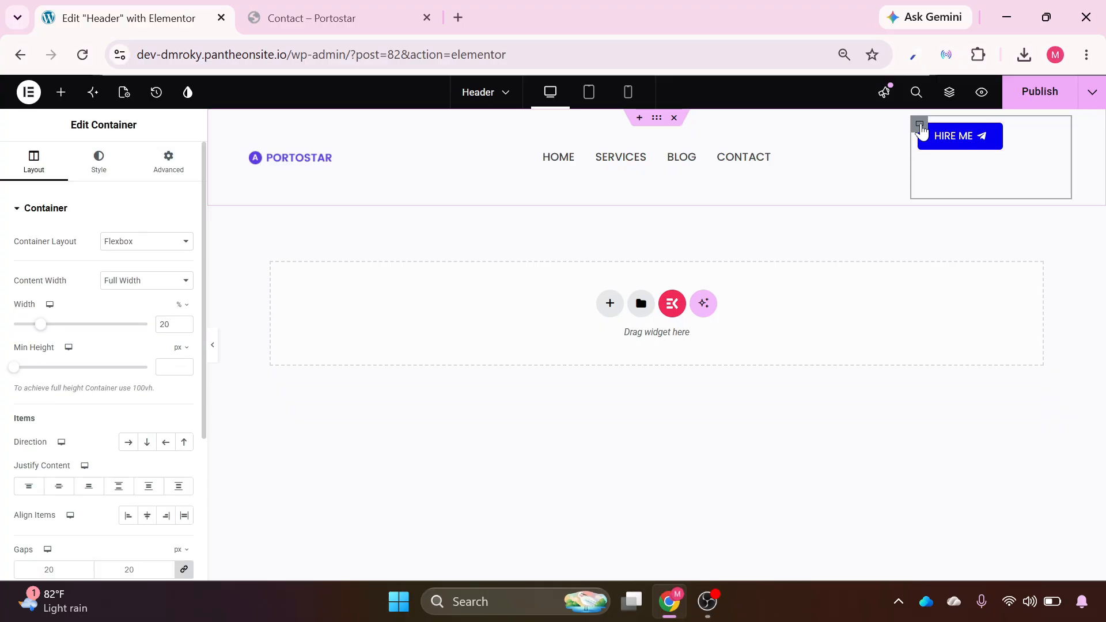
pyautogui.click(61, 489)
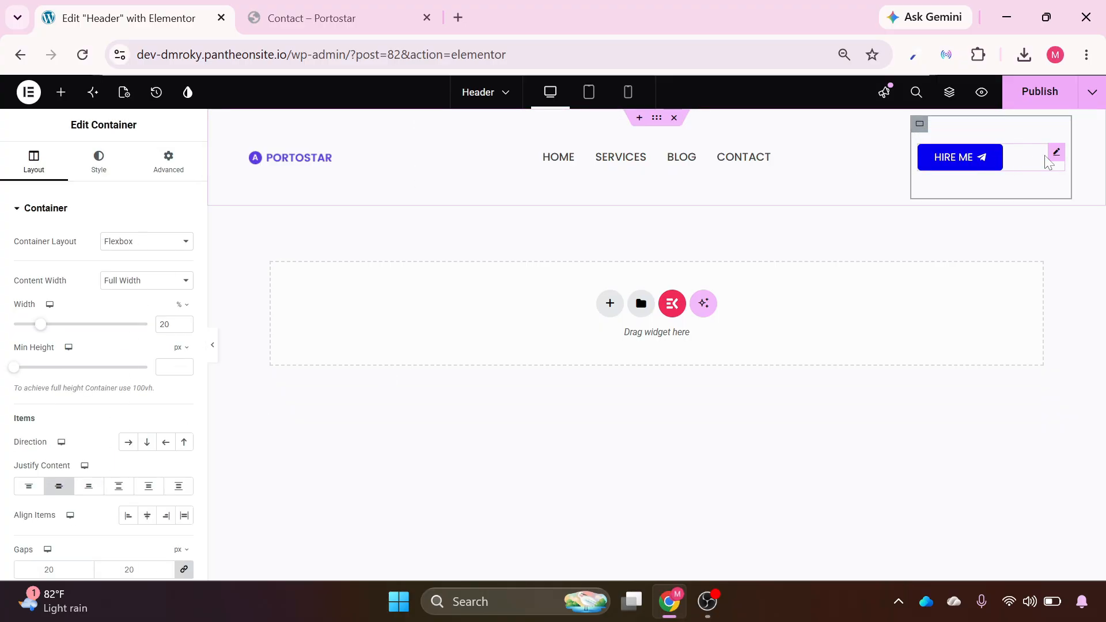
pyautogui.click(1056, 156)
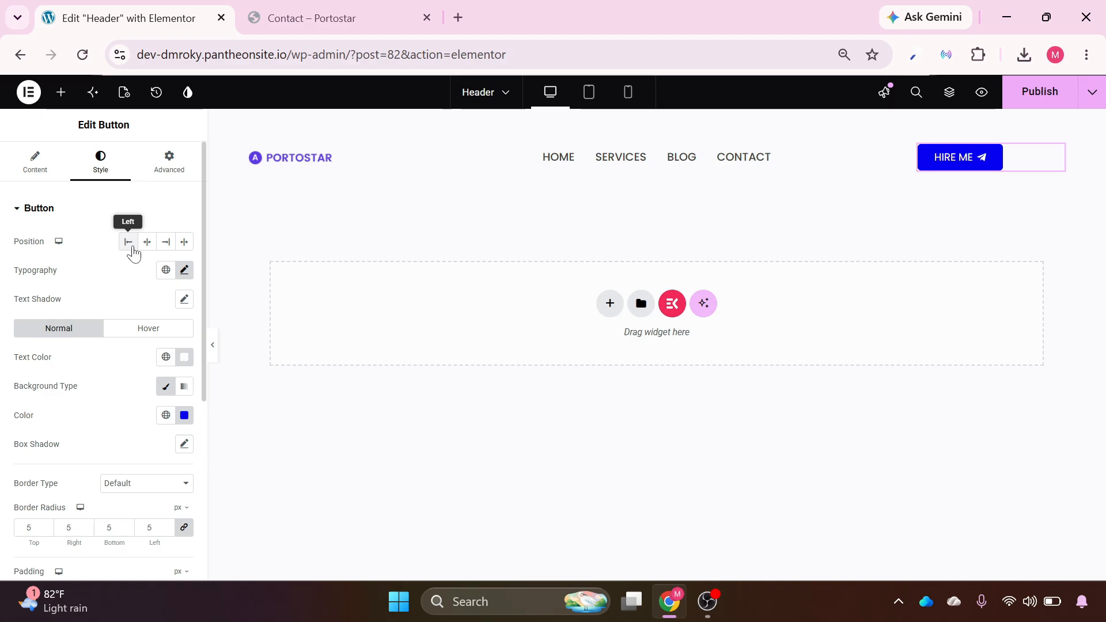
pyautogui.click(166, 242)
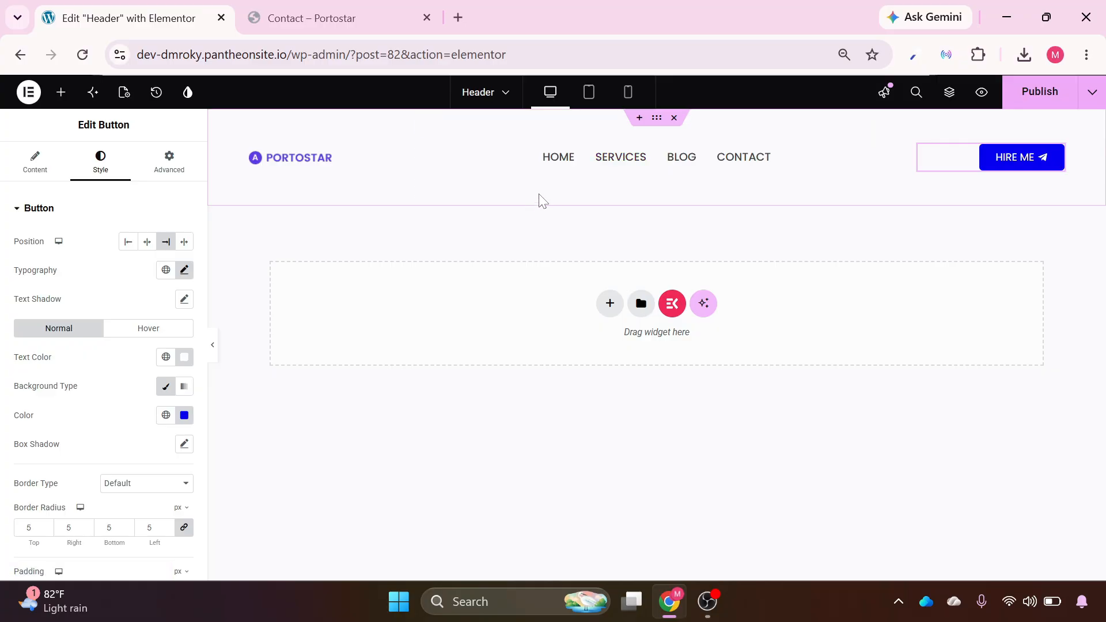
# Switch to the tablet preview and set the nav menu's Responsive Breakpoint to Mobile.
pyautogui.click(588, 95)
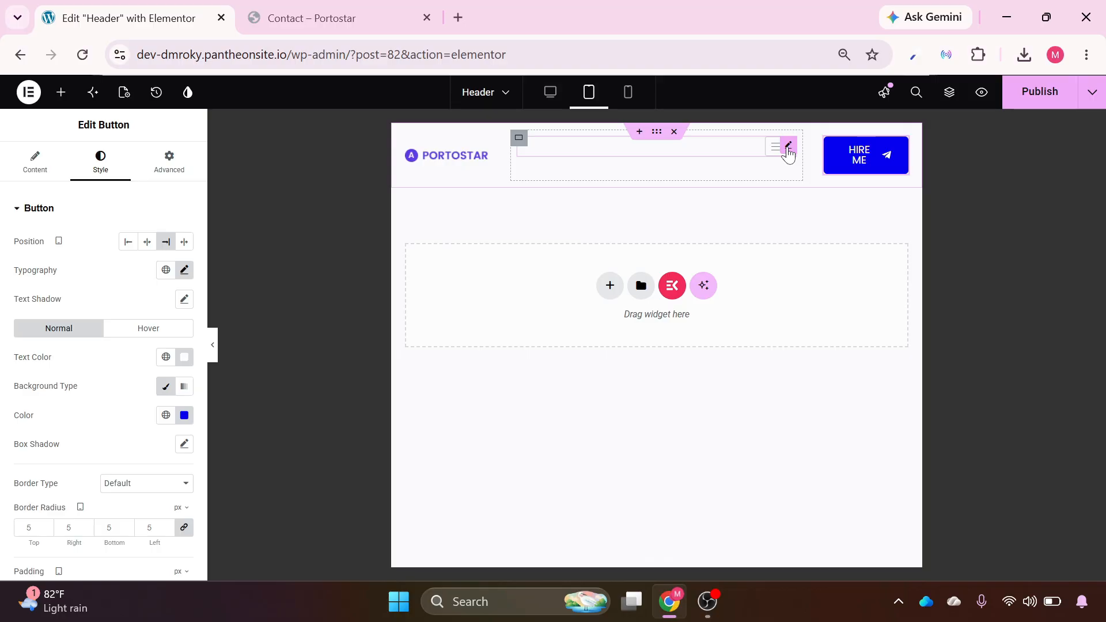
pyautogui.click(788, 150)
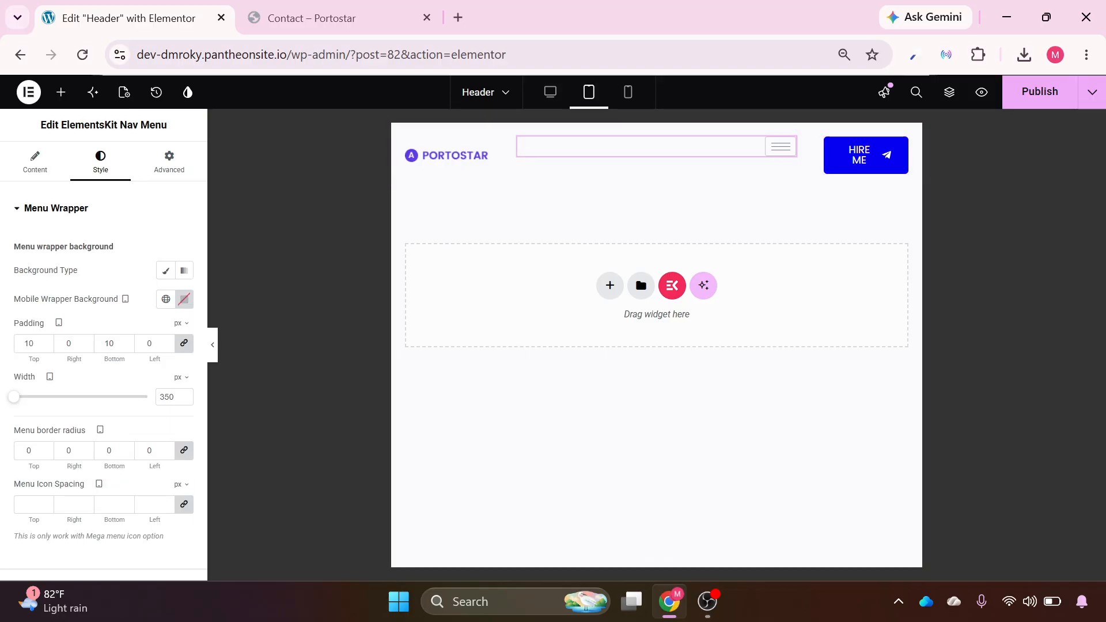
pyautogui.moveTo(36, 127); pyautogui.dragTo(170, 130)
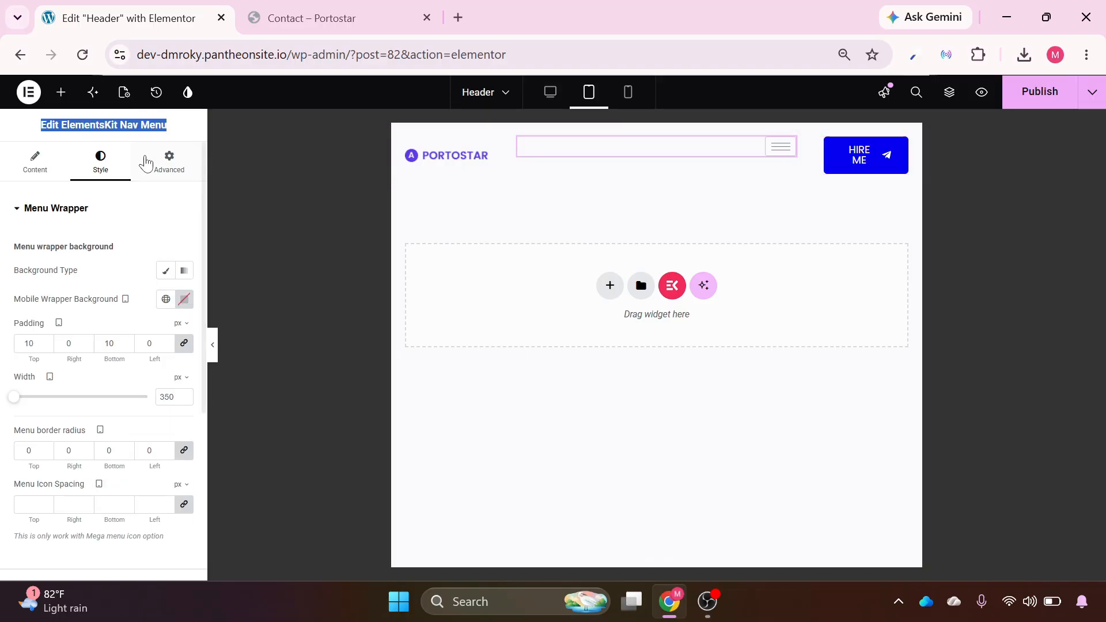
pyautogui.click(950, 93)
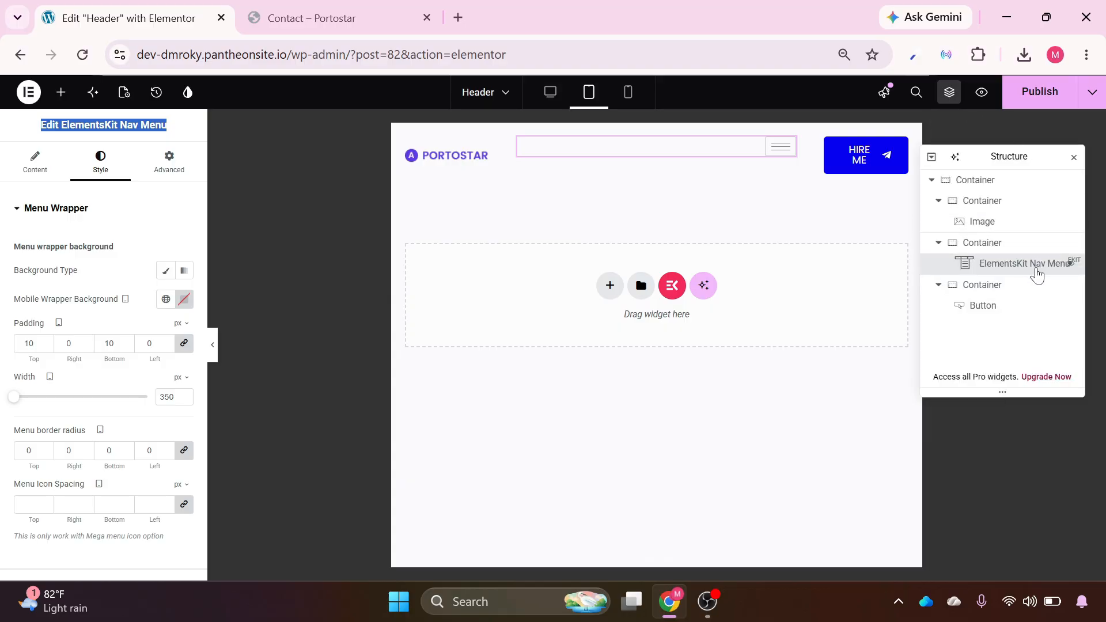
pyautogui.click(38, 173)
pyautogui.moveTo(16, 385); pyautogui.dragTo(97, 394)
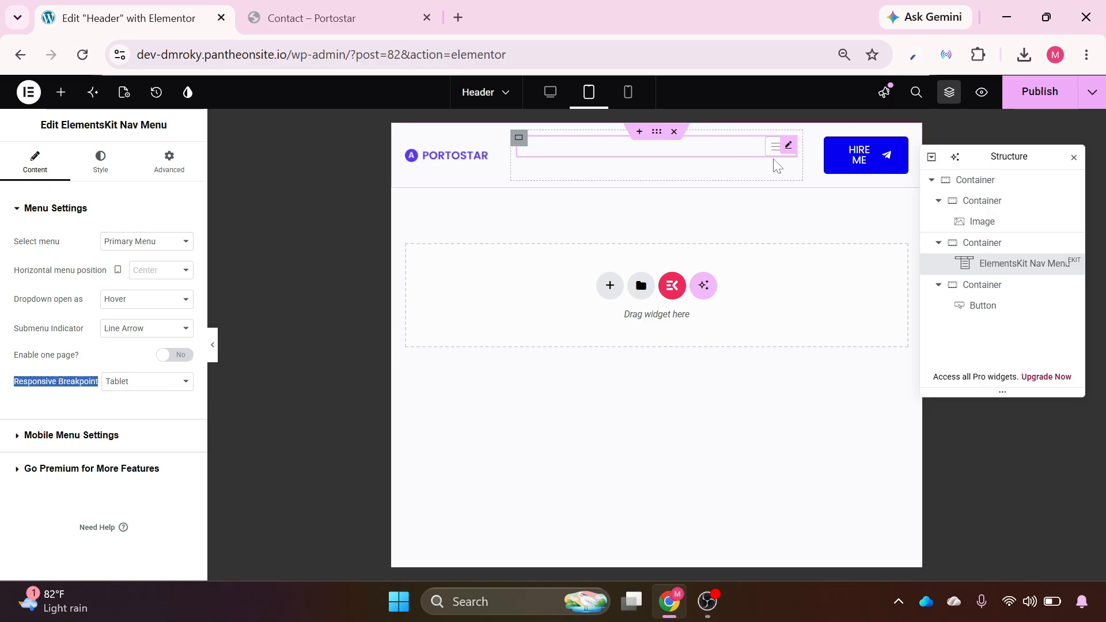
pyautogui.click(135, 386)
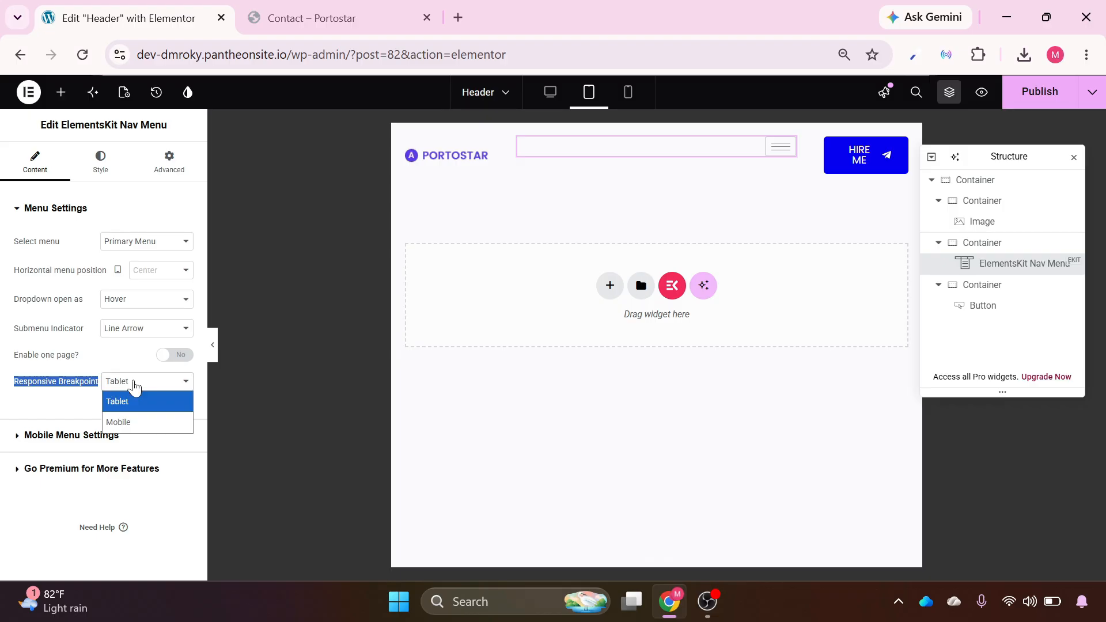
pyautogui.click(130, 422)
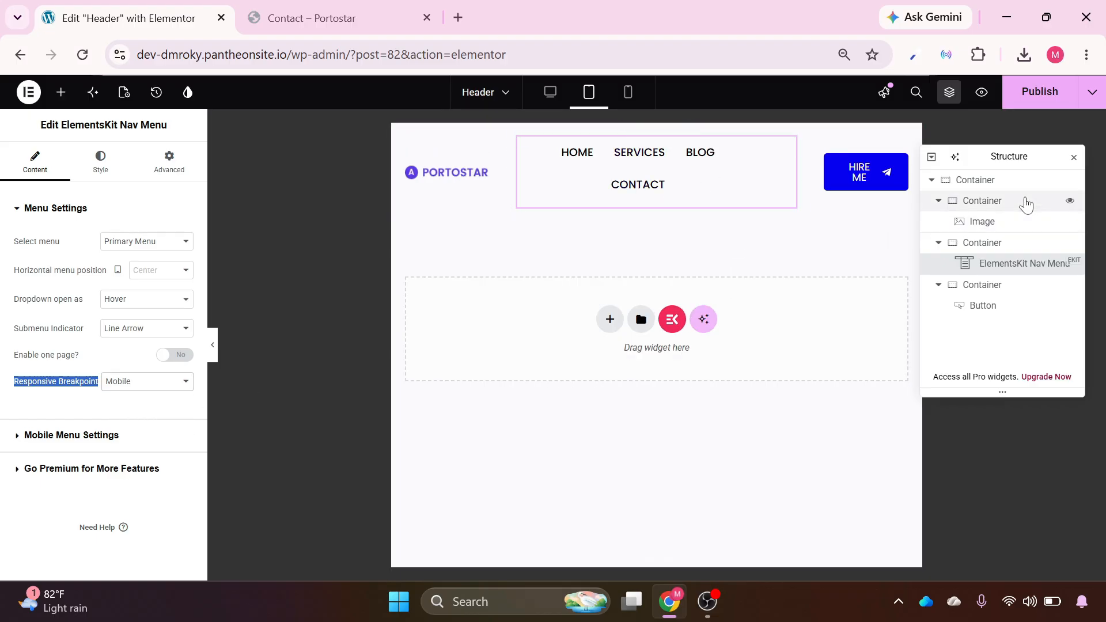
pyautogui.click(1073, 158)
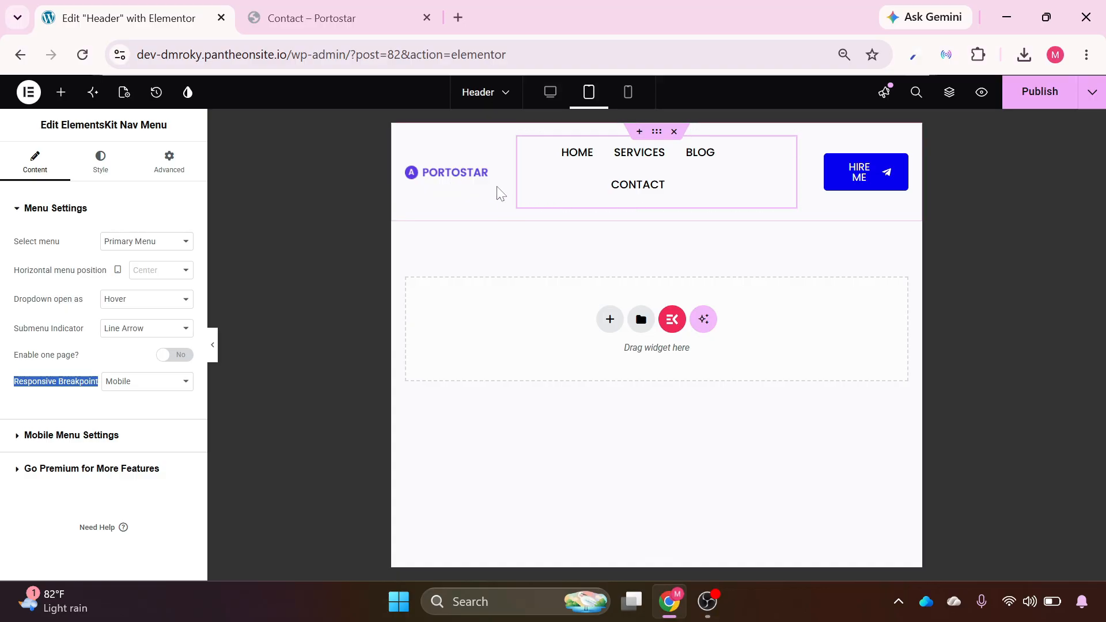
# Set the nav menu wrapper's width to 420 px for the tablet layout.
pyautogui.click(787, 149)
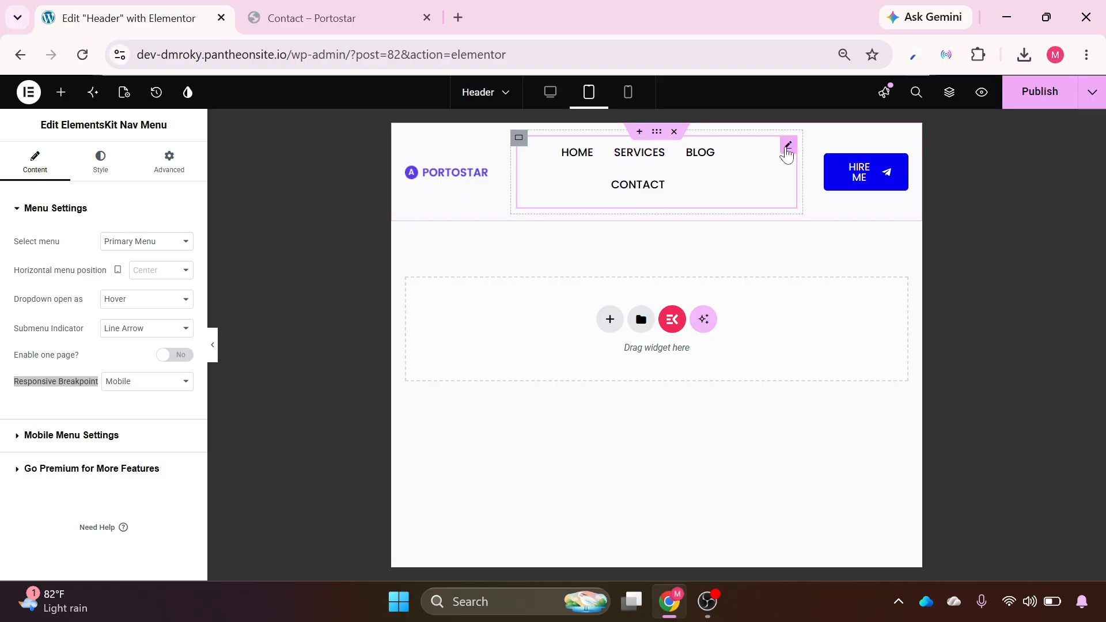
pyautogui.click(99, 164)
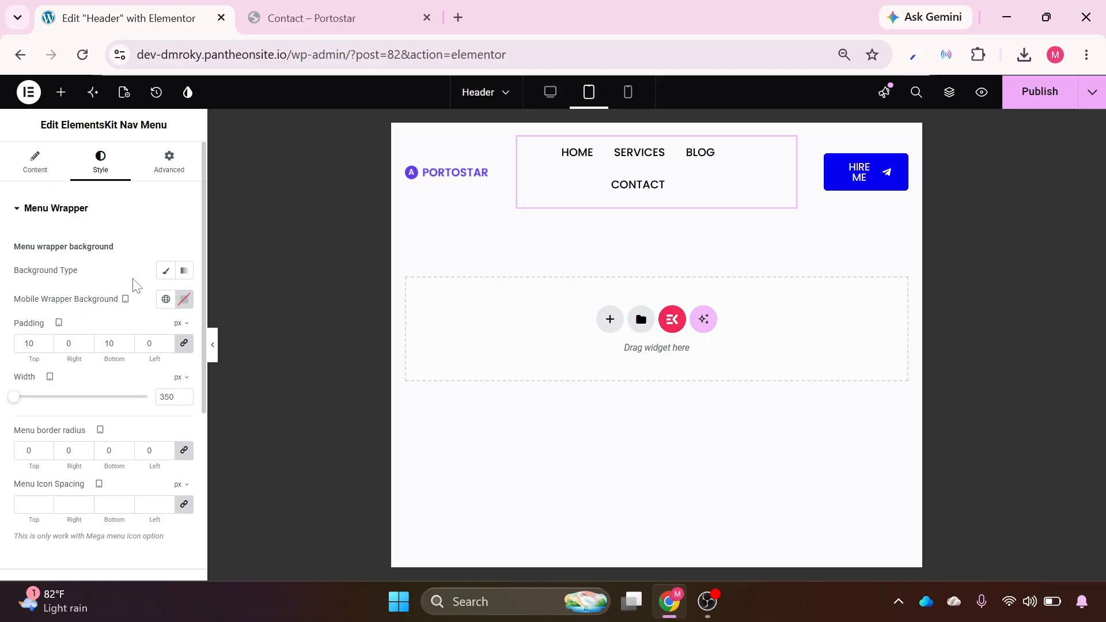
pyautogui.moveTo(18, 403); pyautogui.dragTo(32, 398)
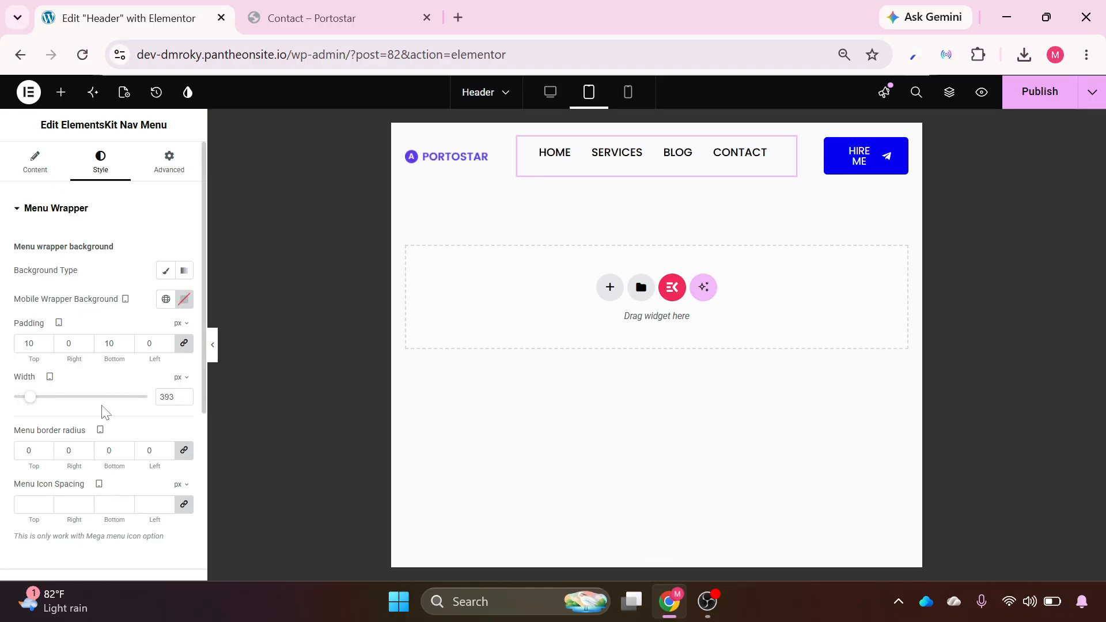
pyautogui.click(163, 397)
pyautogui.doubleClick(163, 397)
pyautogui.write('420')
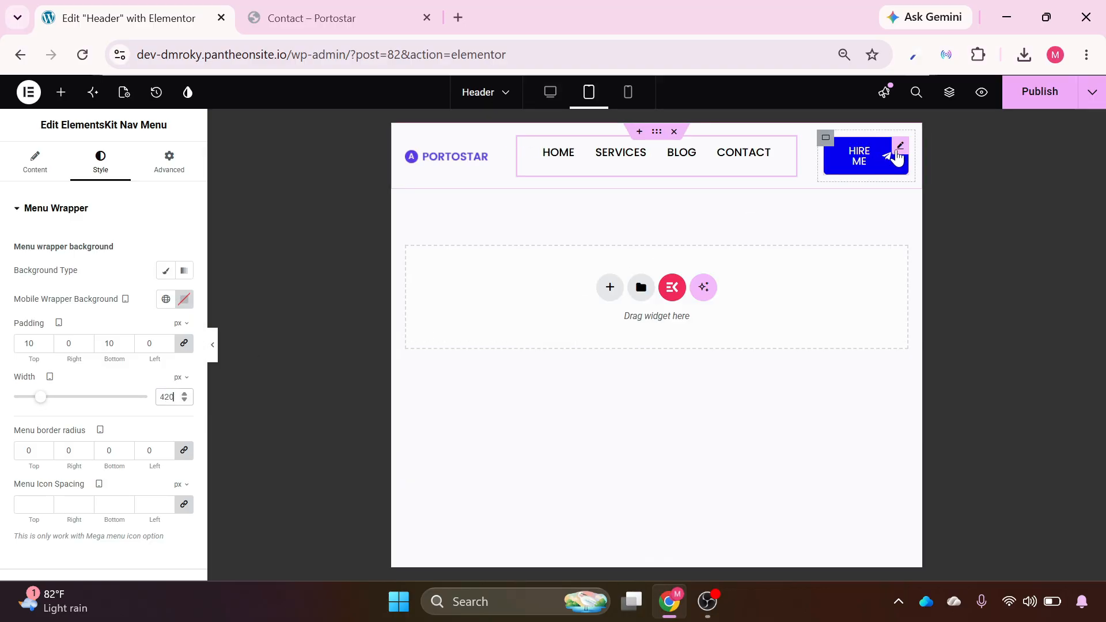
# Set the Hire Me button's font size to 13 px for the tablet layout.
pyautogui.click(899, 148)
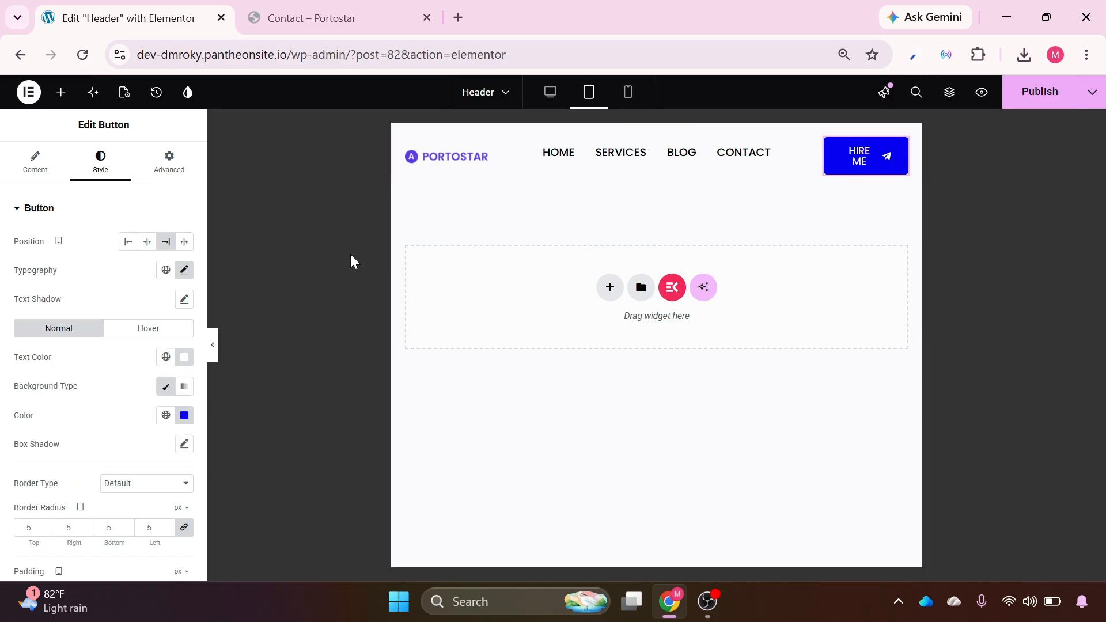
pyautogui.click(185, 270)
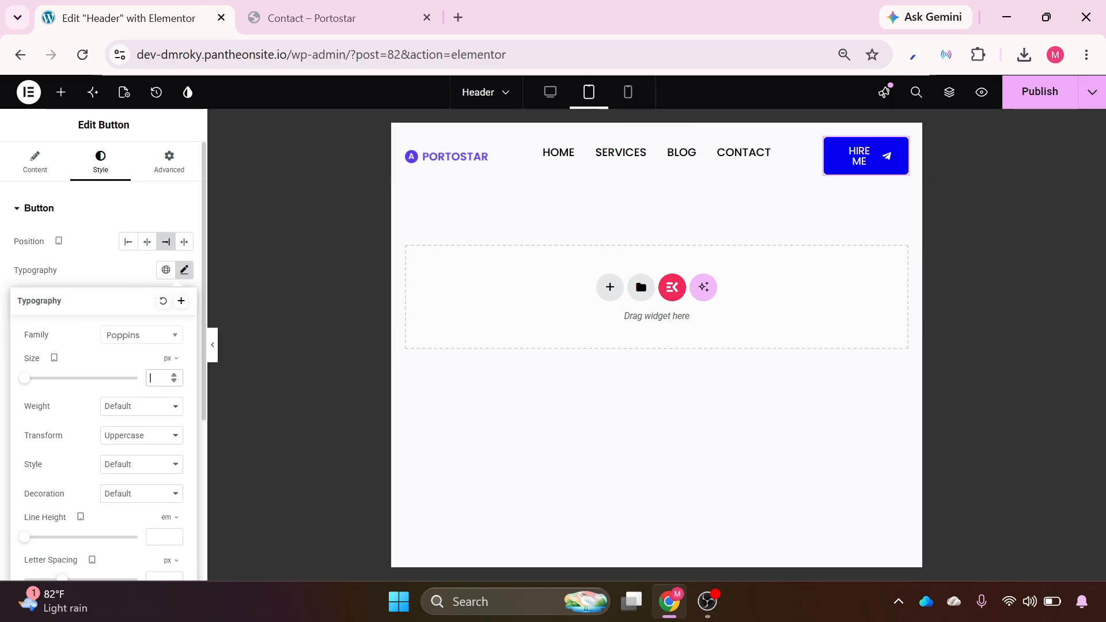
pyautogui.write('13')
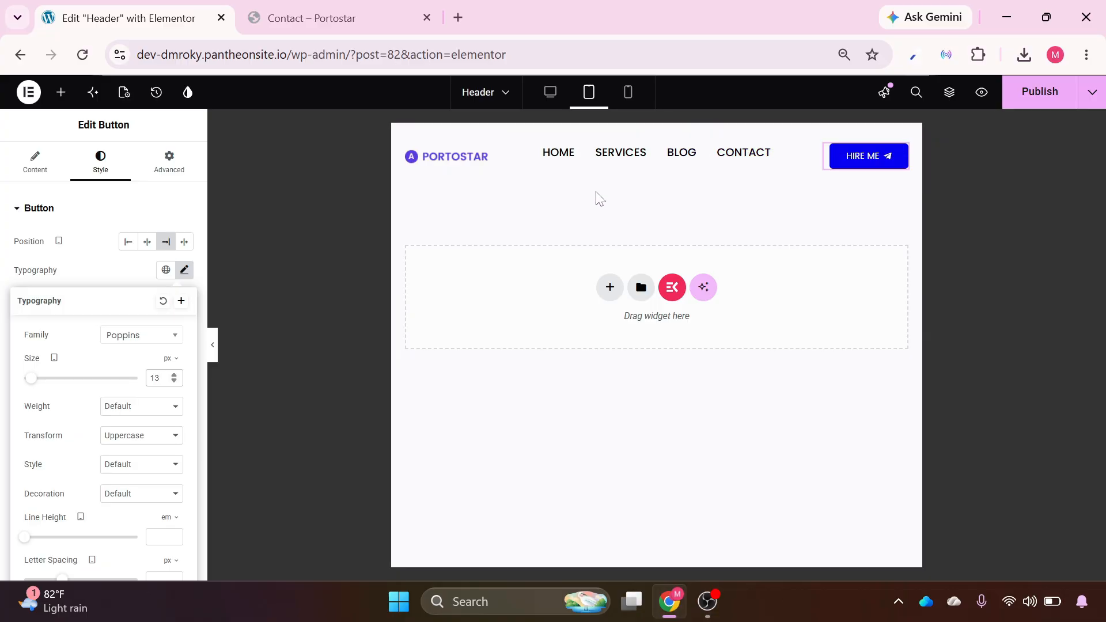
# Switch to the mobile preview and change the logo container's width unit to percent, making it 100% wide.
pyautogui.click(629, 96)
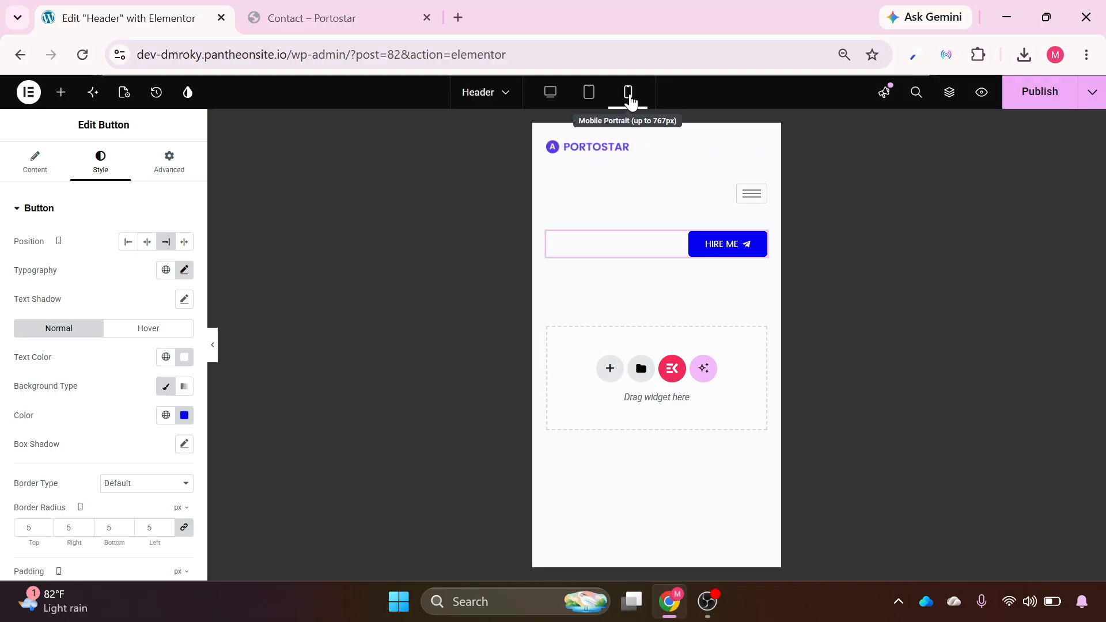
pyautogui.click(548, 139)
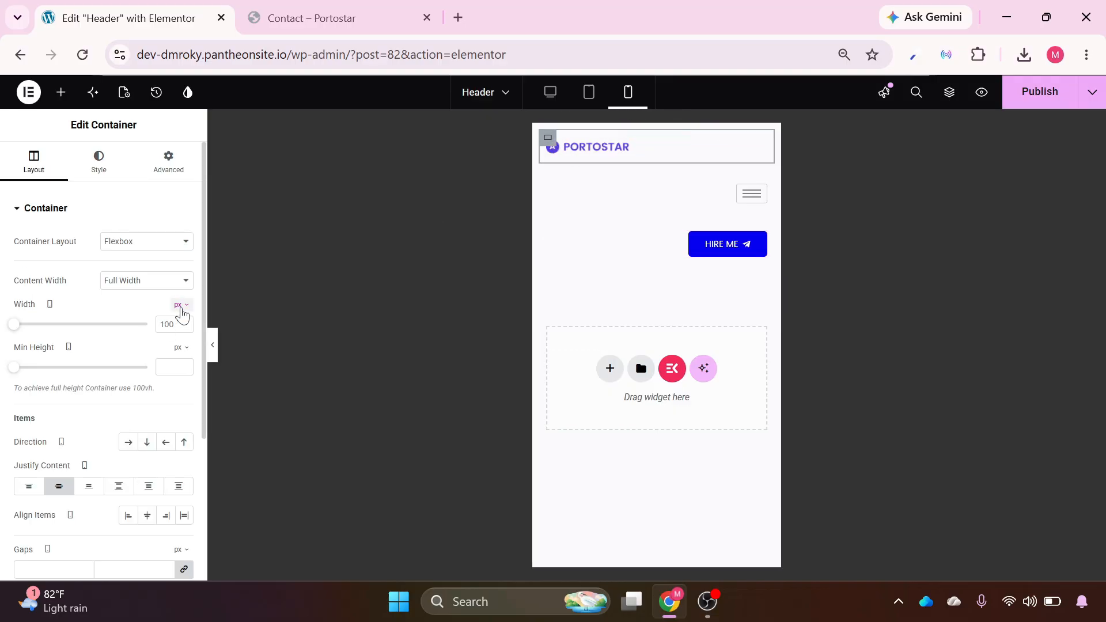
pyautogui.click(181, 305)
pyautogui.click(178, 323)
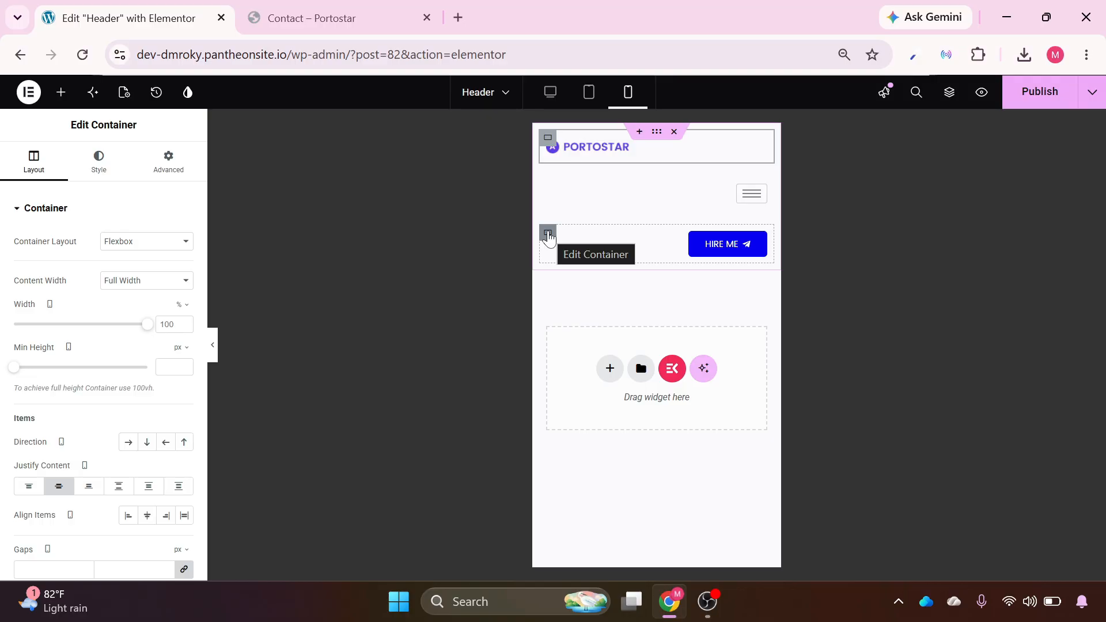
# Hide the Hire Me button's container on mobile portrait and preview the mobile header without the editing panel.
pyautogui.click(548, 235)
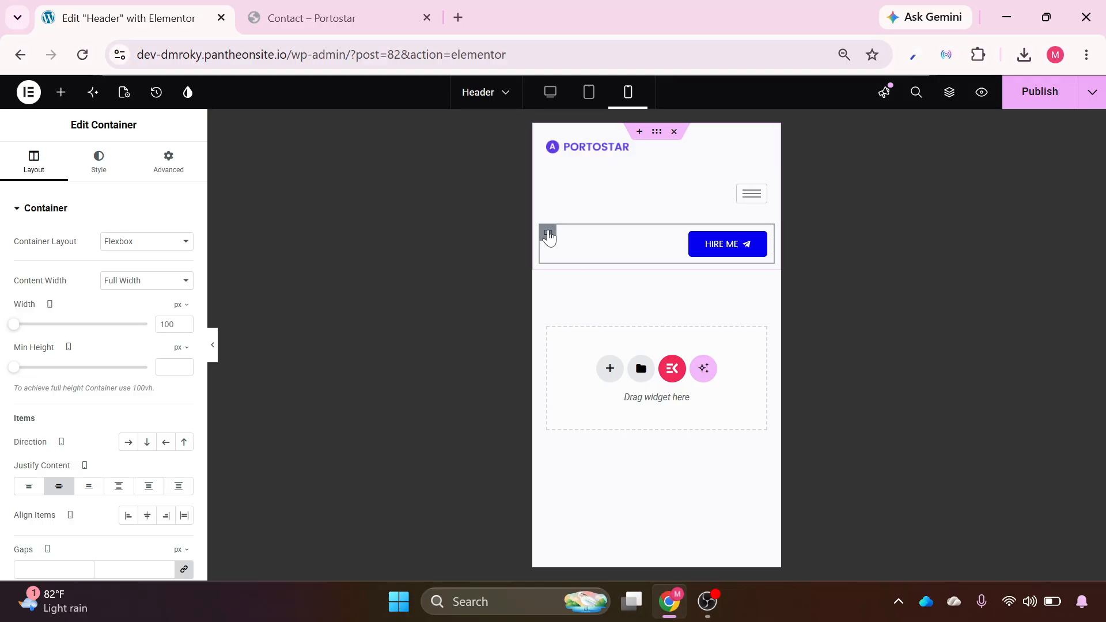
pyautogui.click(165, 172)
pyautogui.click(40, 210)
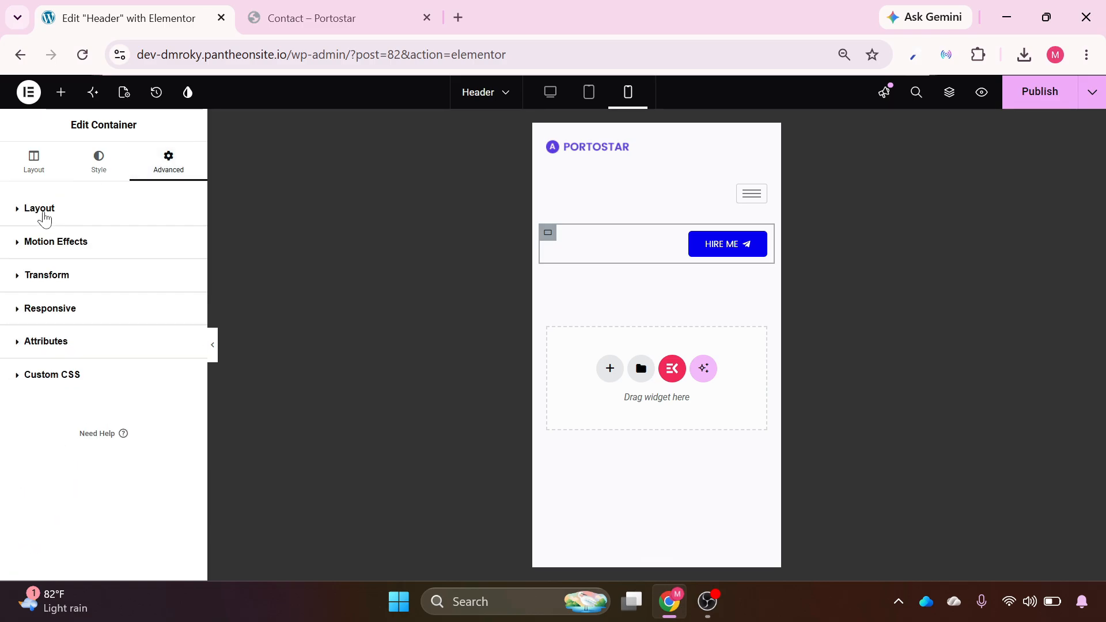
pyautogui.click(56, 311)
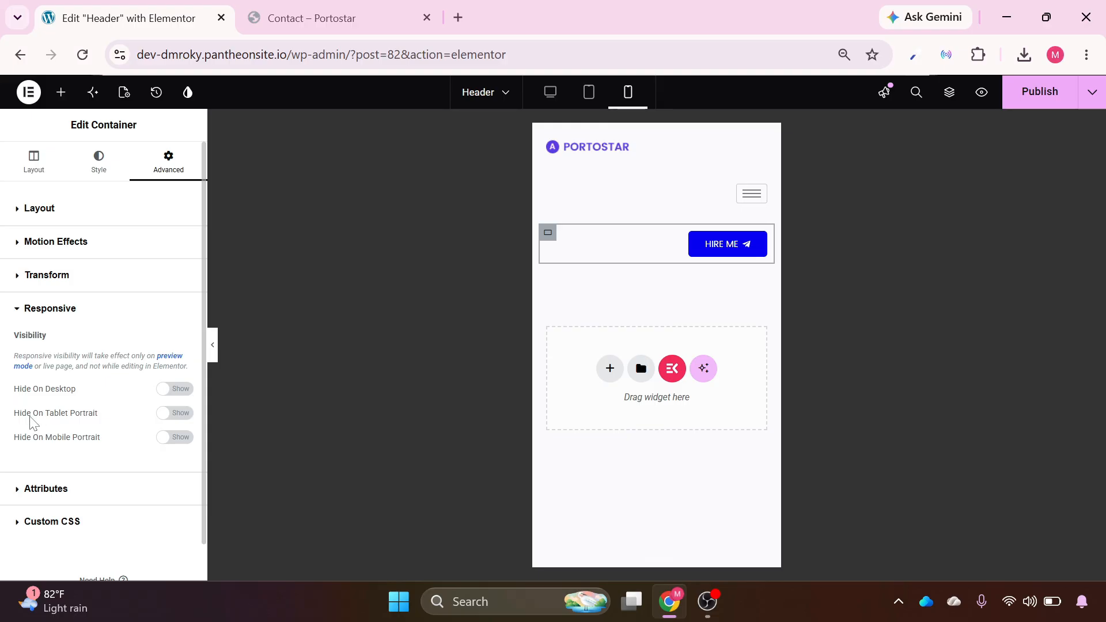
pyautogui.moveTo(19, 414); pyautogui.dragTo(103, 429)
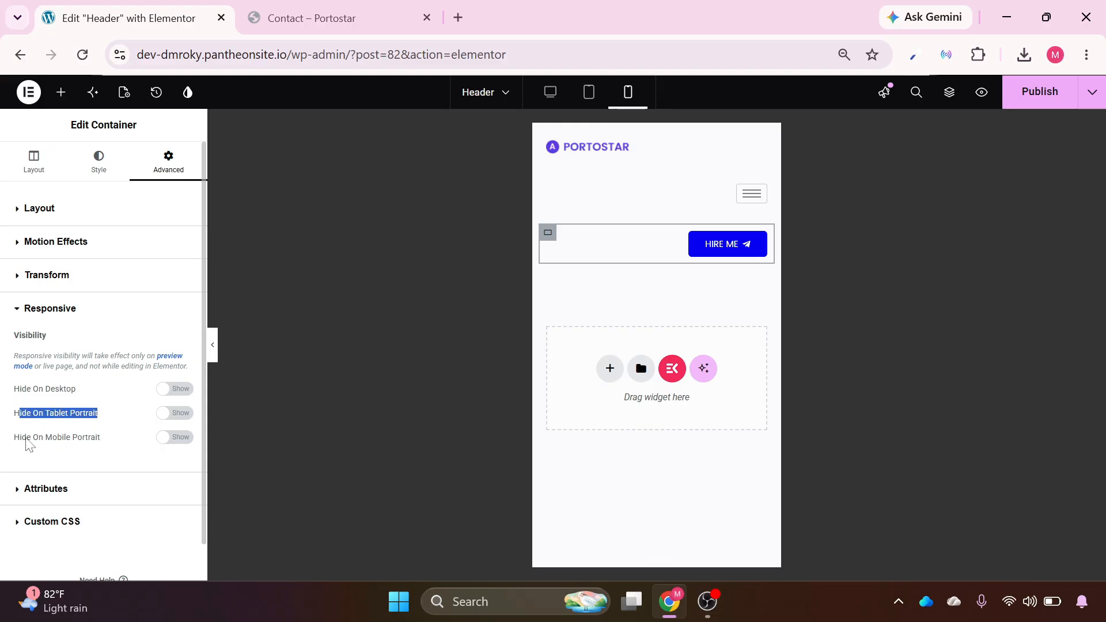
pyautogui.moveTo(25, 439); pyautogui.dragTo(107, 449)
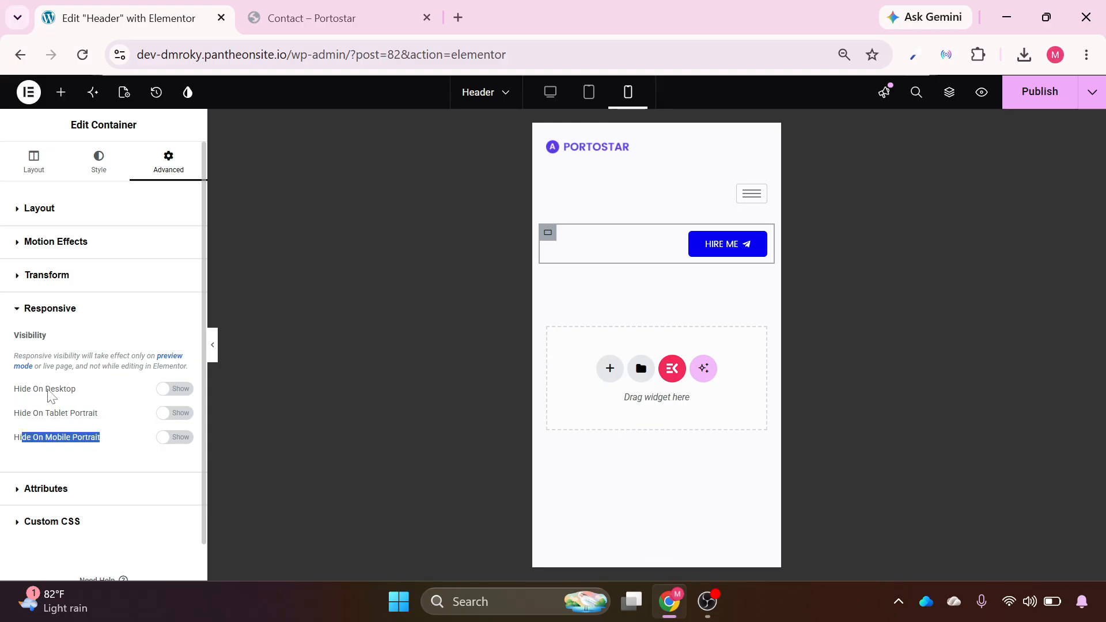
pyautogui.moveTo(48, 391); pyautogui.dragTo(80, 396)
pyautogui.click(84, 404)
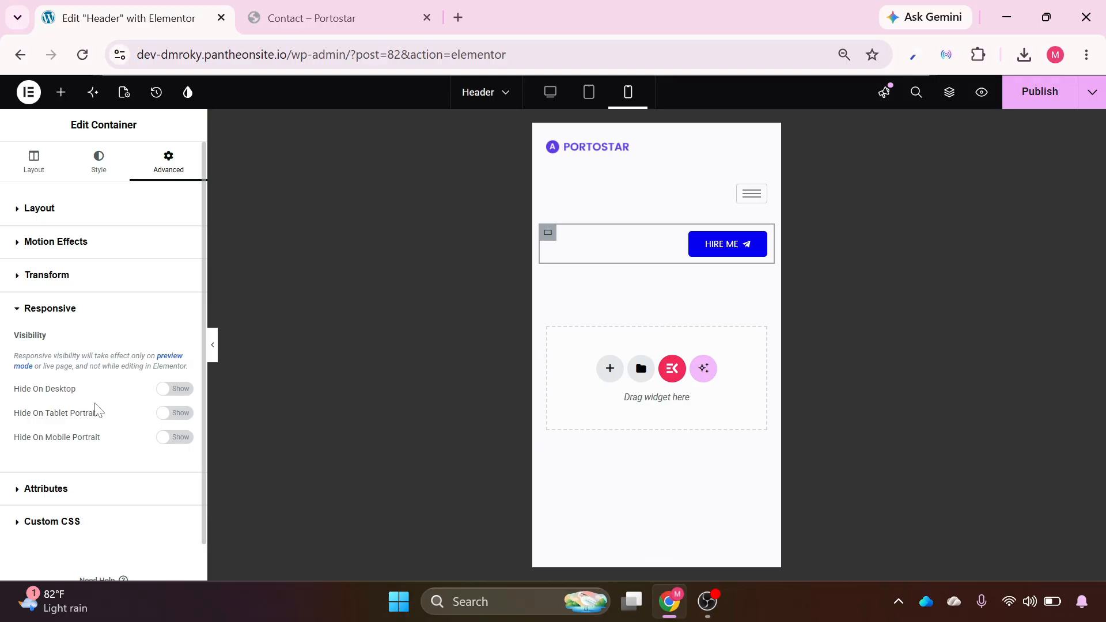
pyautogui.click(169, 438)
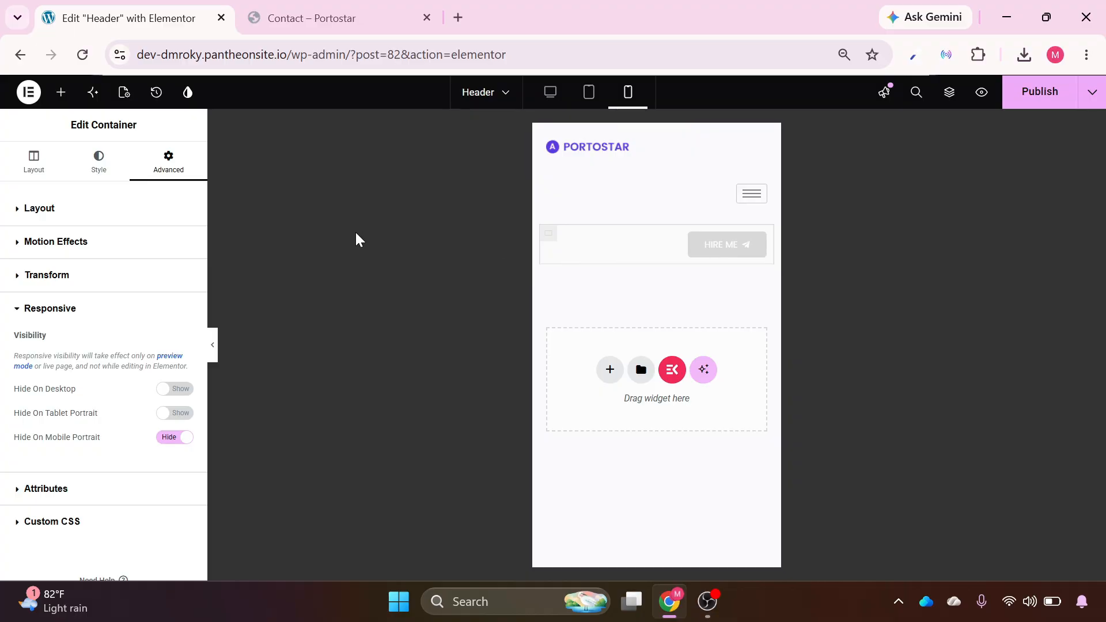
pyautogui.click(213, 345)
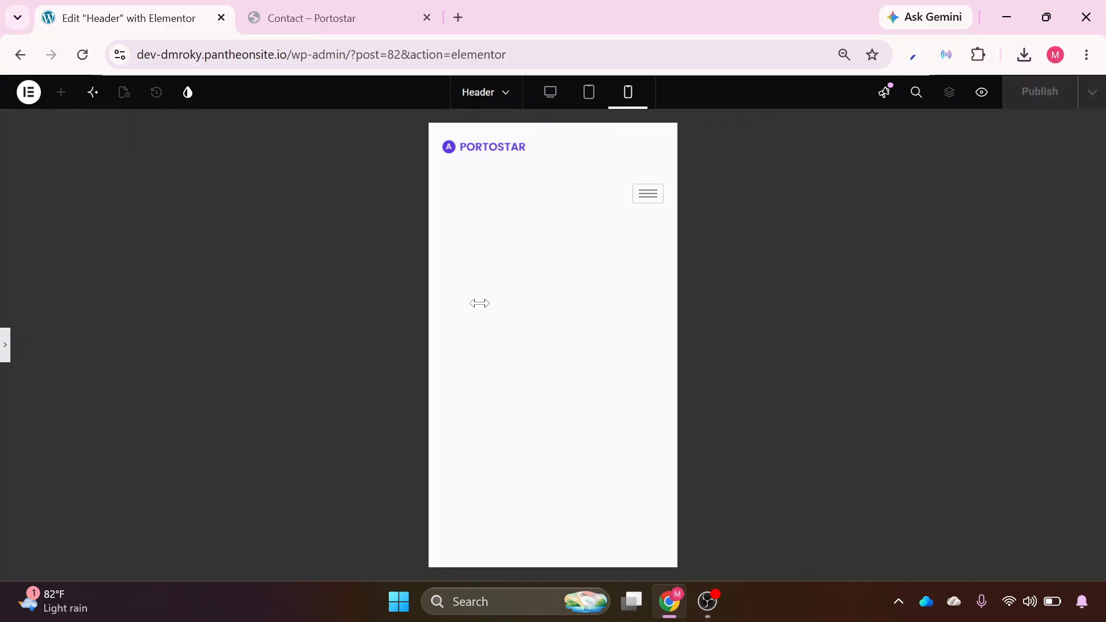
pyautogui.click(5, 345)
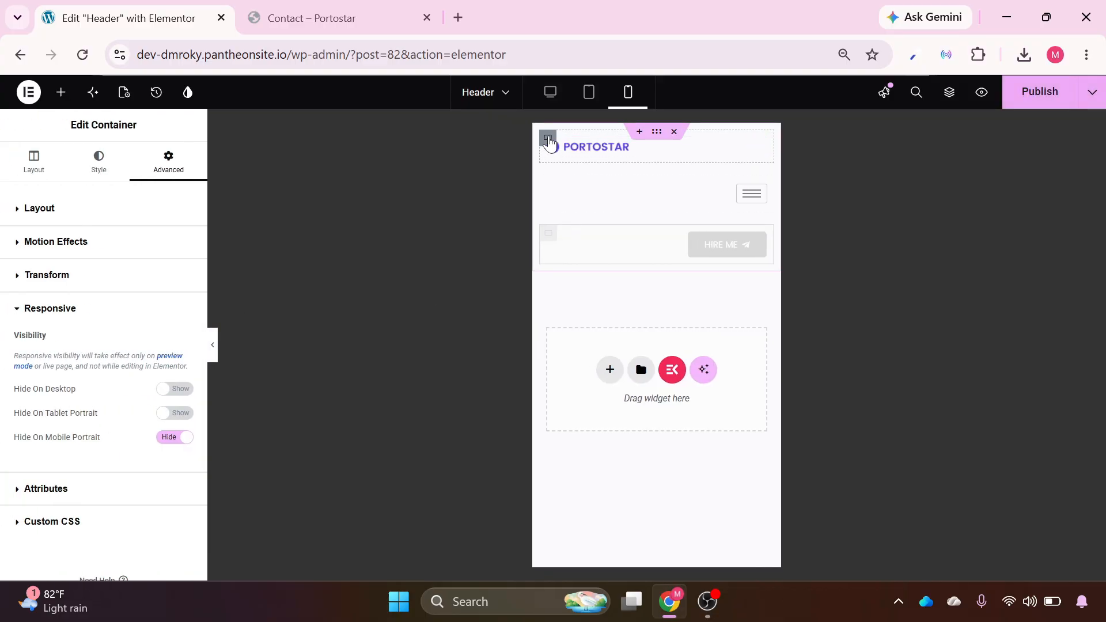
# Set the logo container's width to 60% for the mobile layout.
pyautogui.click(583, 151)
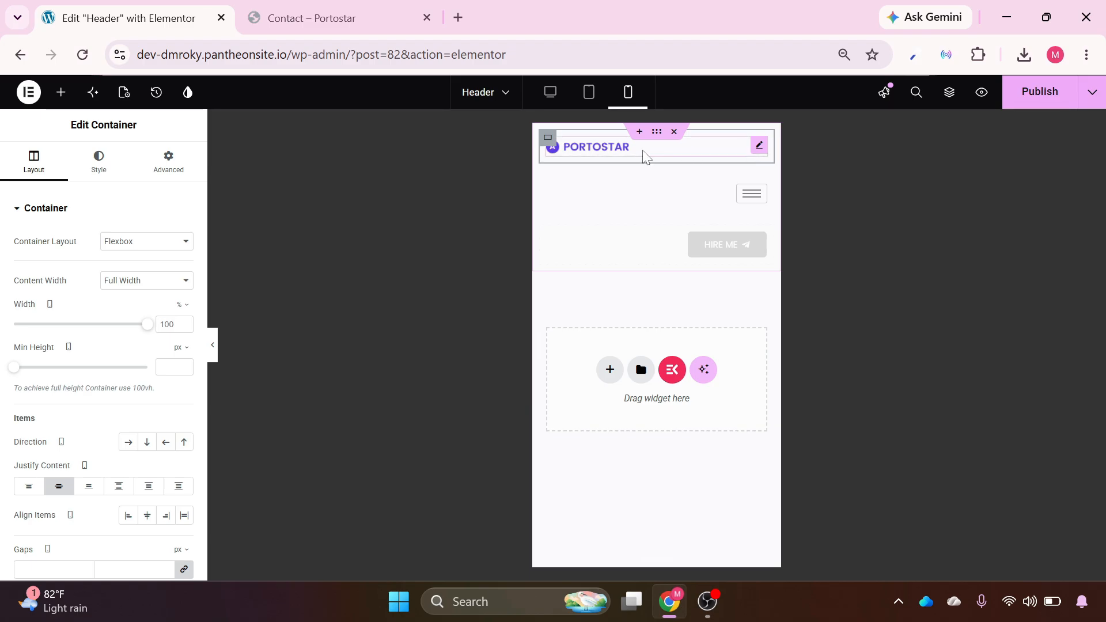
pyautogui.click(171, 325)
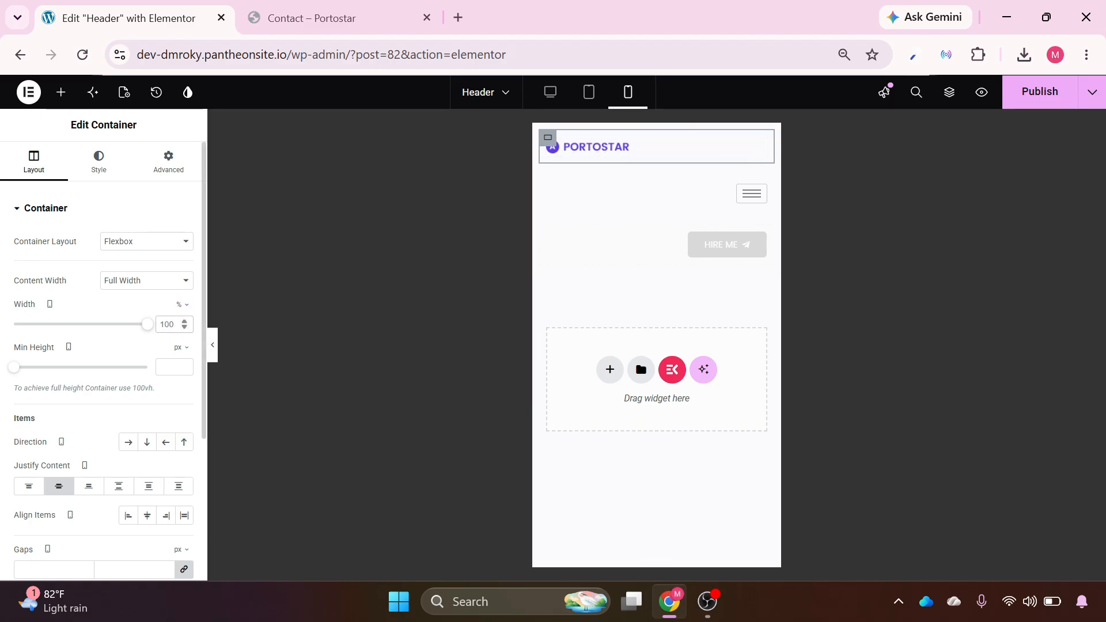
pyautogui.write('60')
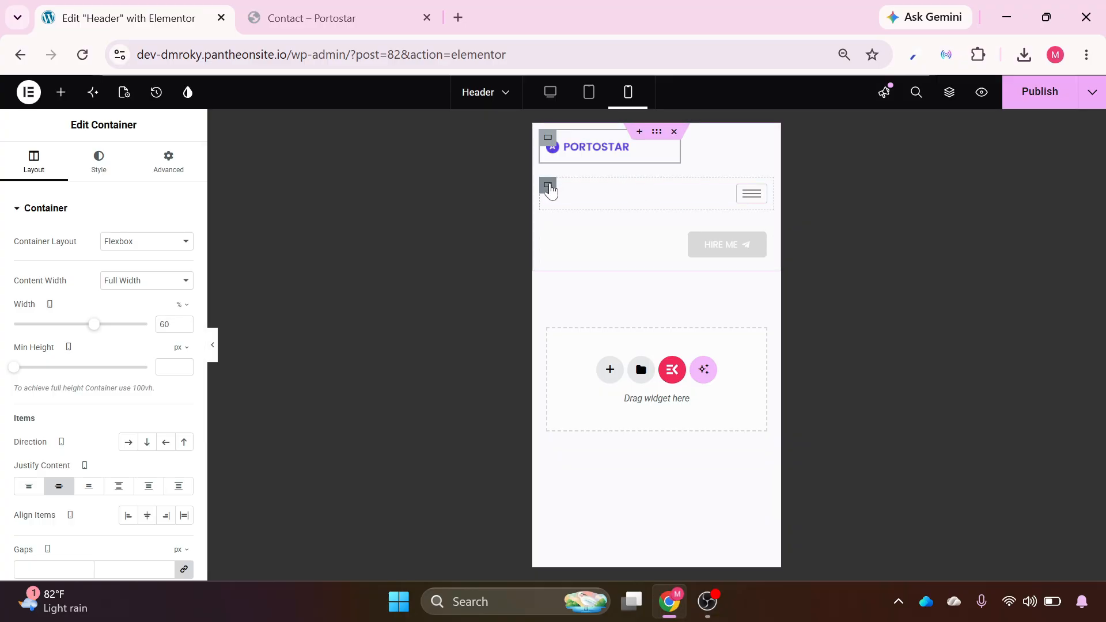
# Change the nav menu container's width unit to percent and set it to 30% for the mobile layout.
pyautogui.click(549, 187)
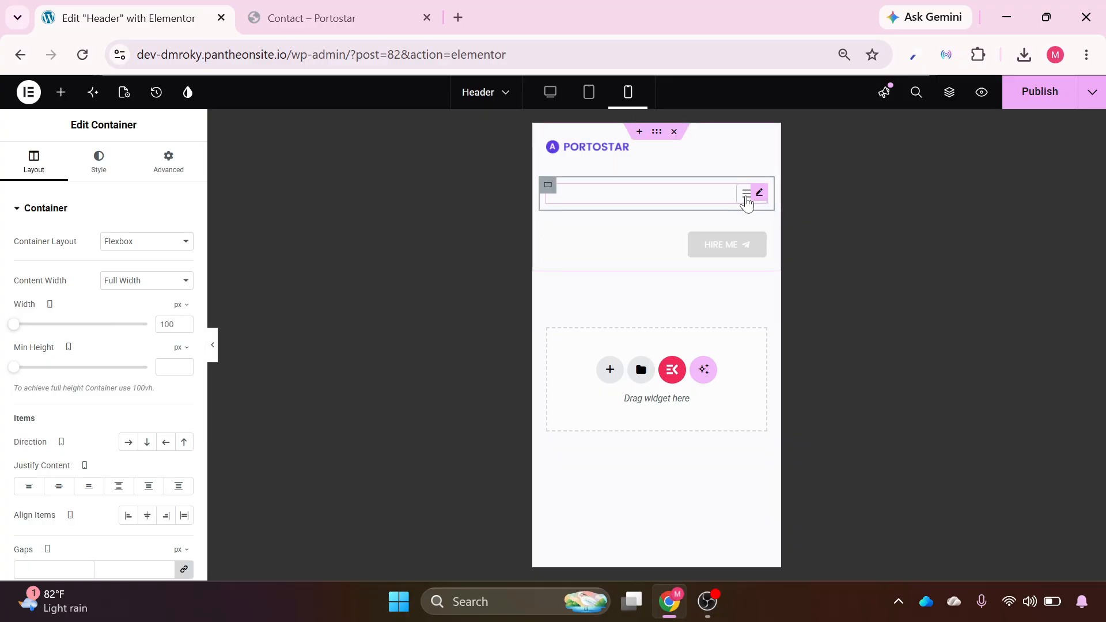
pyautogui.click(179, 305)
pyautogui.click(180, 326)
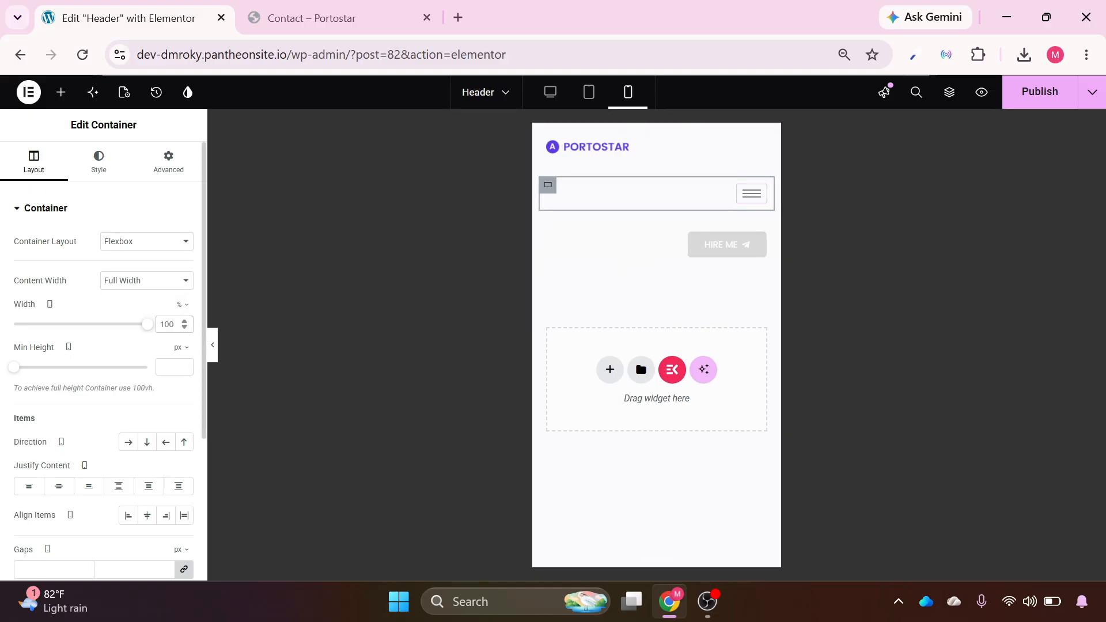
pyautogui.write('30')
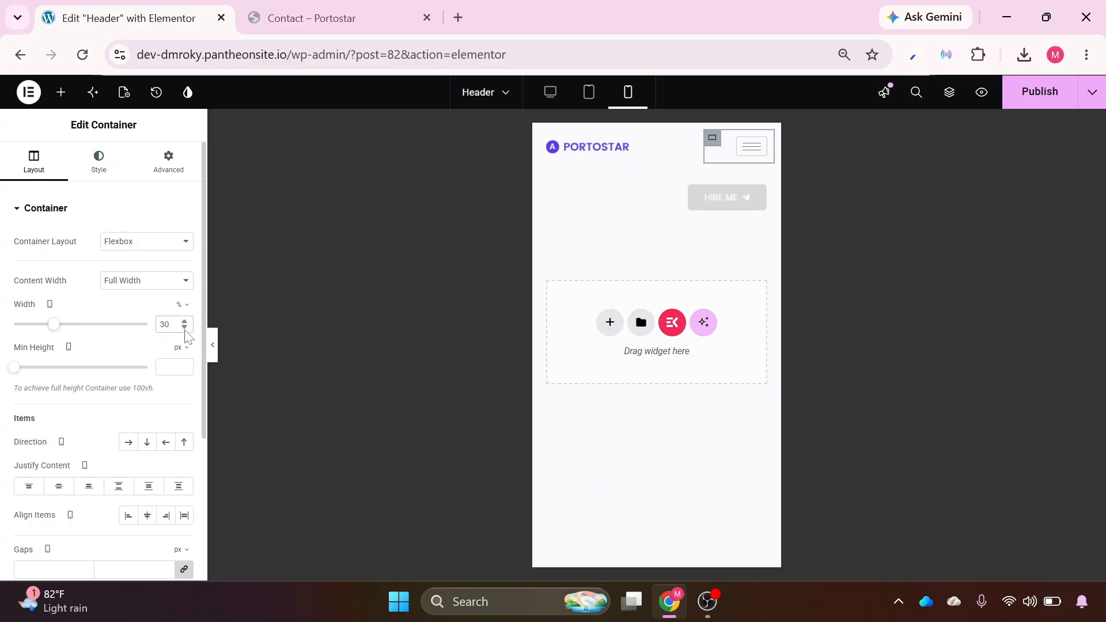
# Test the hamburger menu and set the nav menu's Mobile Menu Logo to the LOGO image from the media library.
pyautogui.click(744, 151)
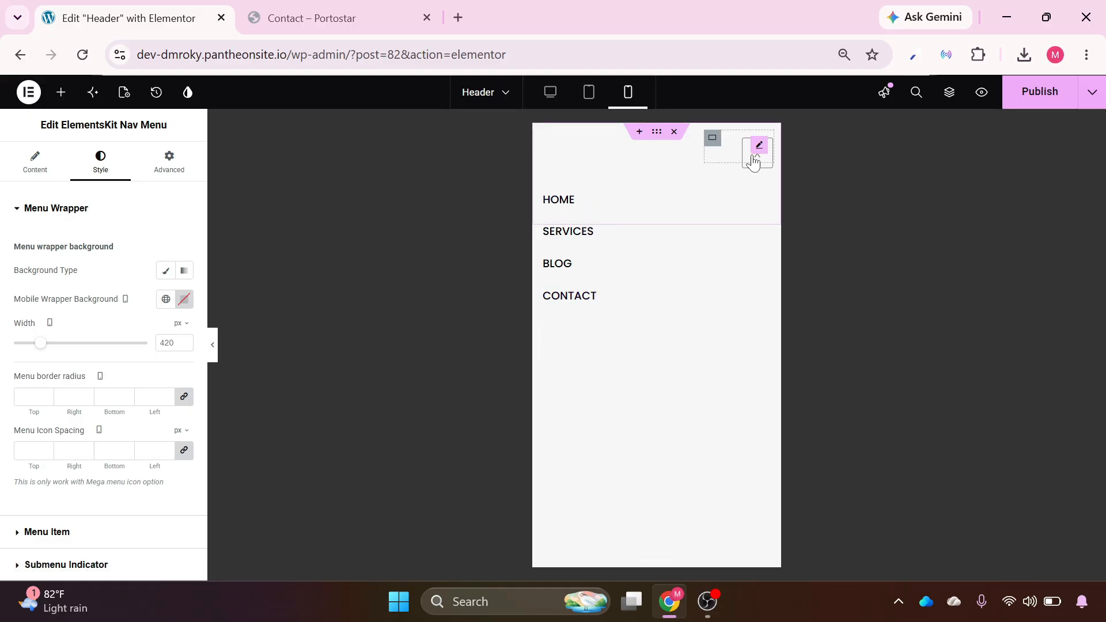
pyautogui.click(753, 161)
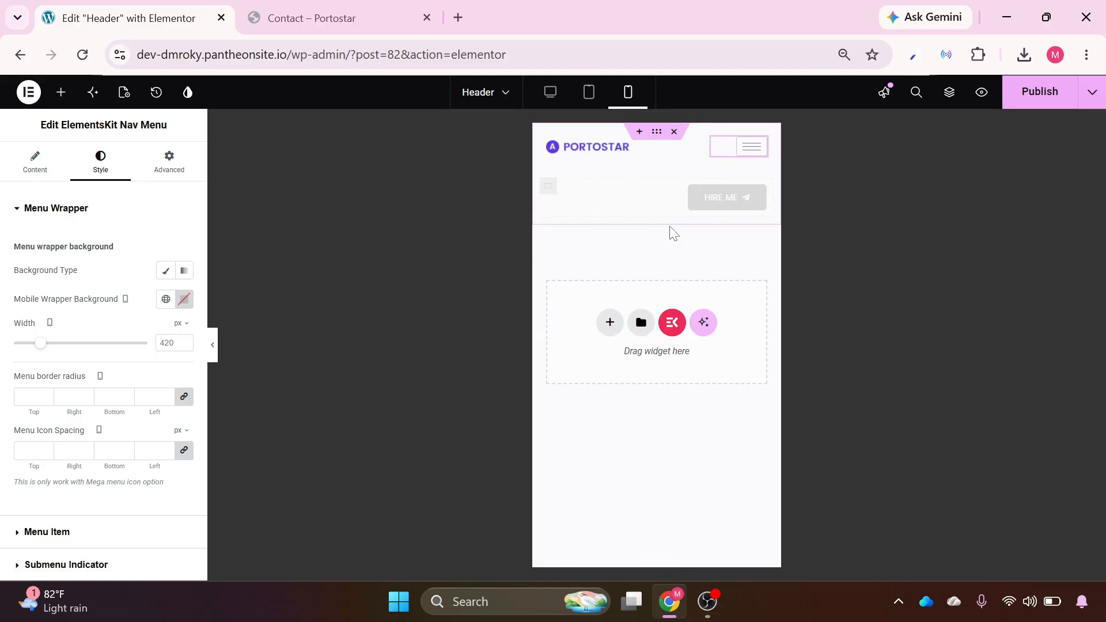
pyautogui.click(35, 163)
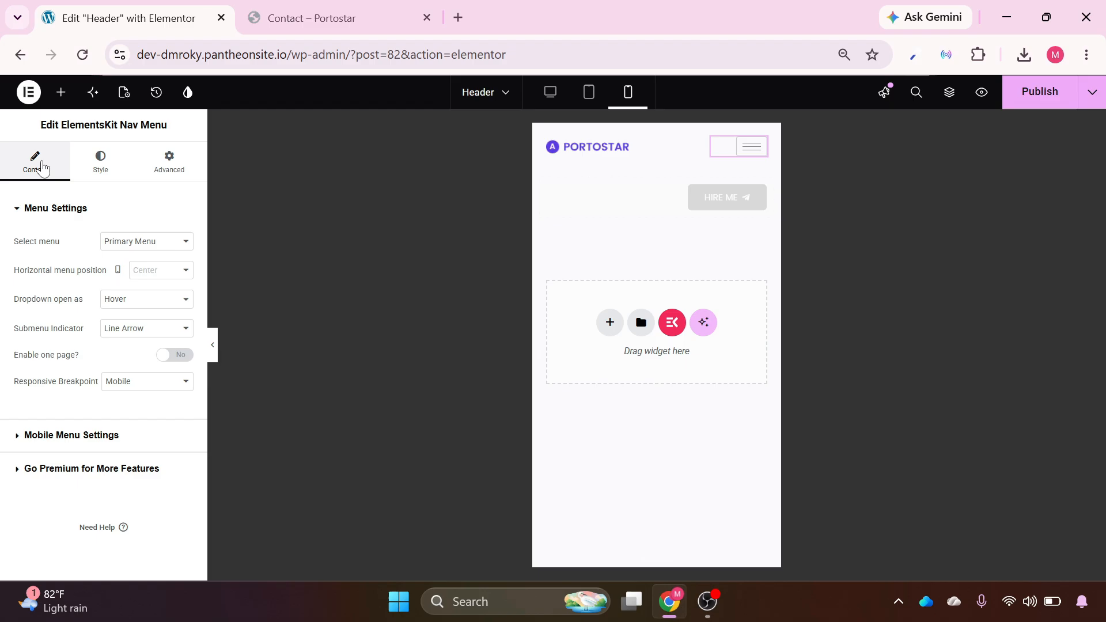
pyautogui.click(70, 436)
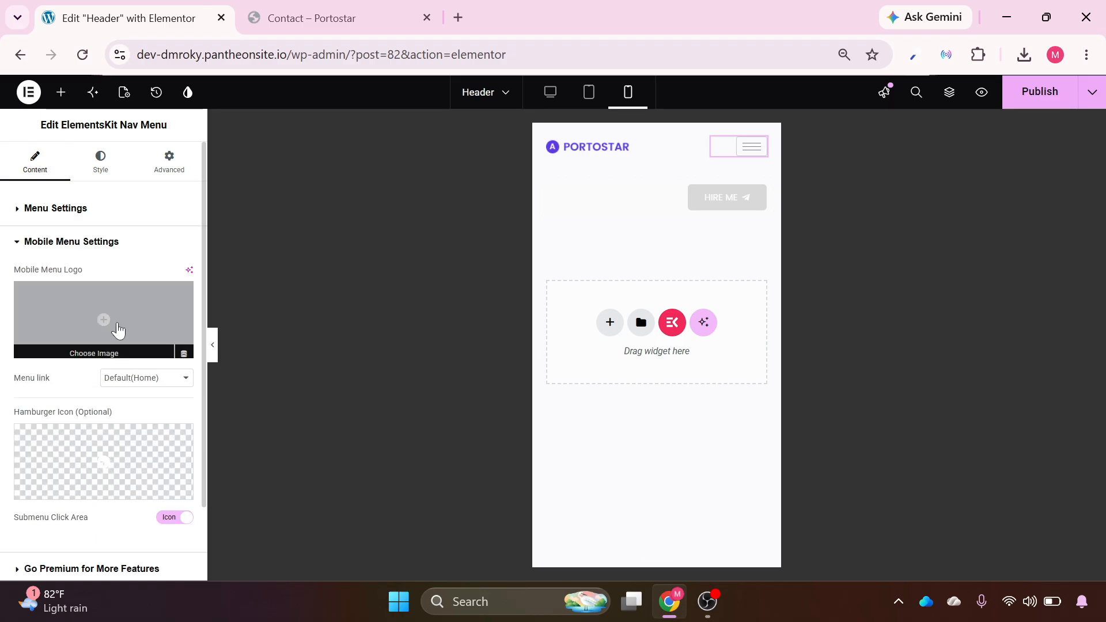
pyautogui.click(101, 318)
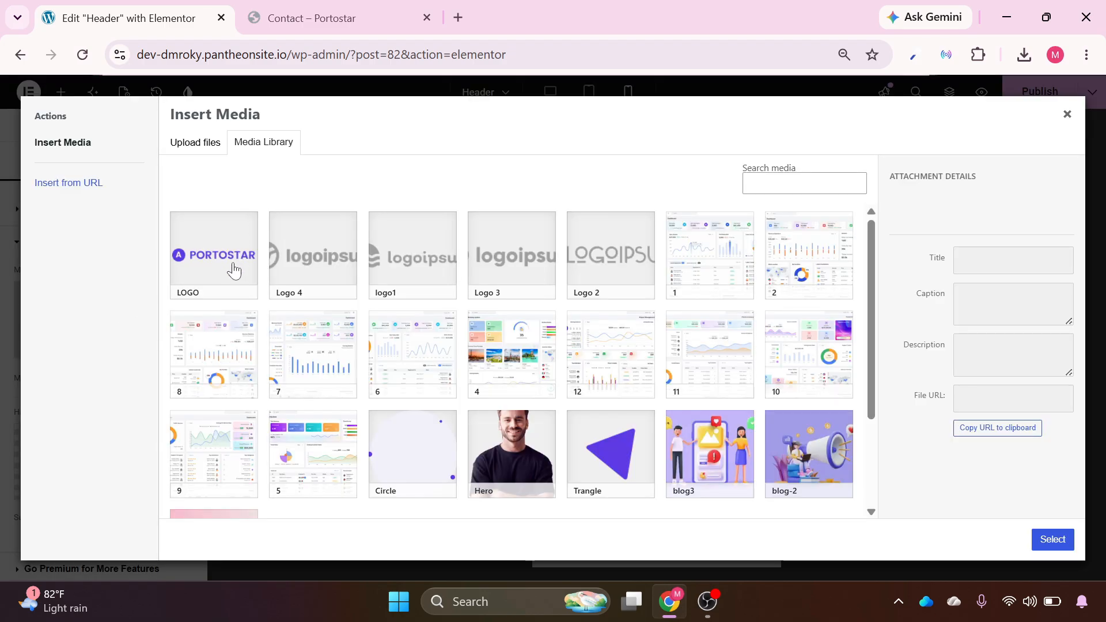
pyautogui.click(211, 267)
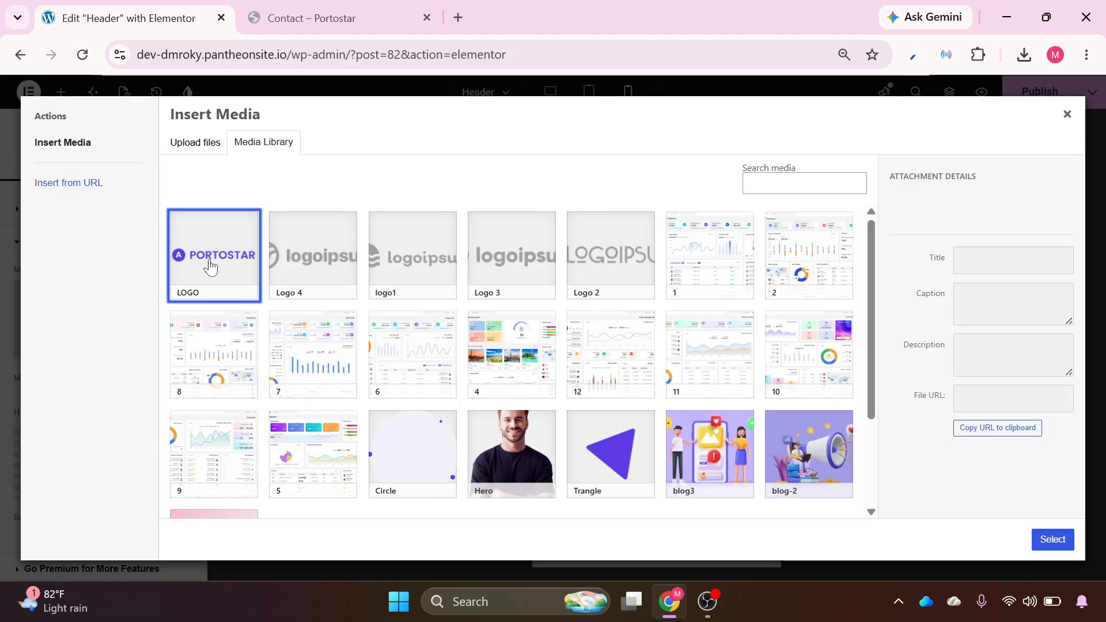
pyautogui.click(1052, 541)
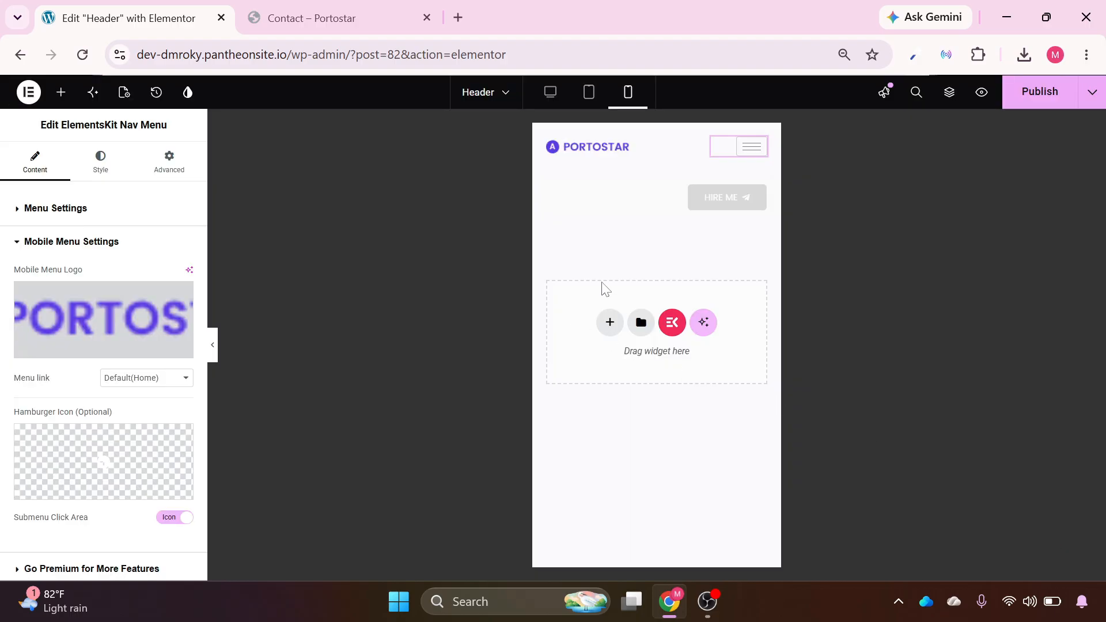
# Open and close the mobile menu to check its logo, and publish the header.
pyautogui.click(746, 151)
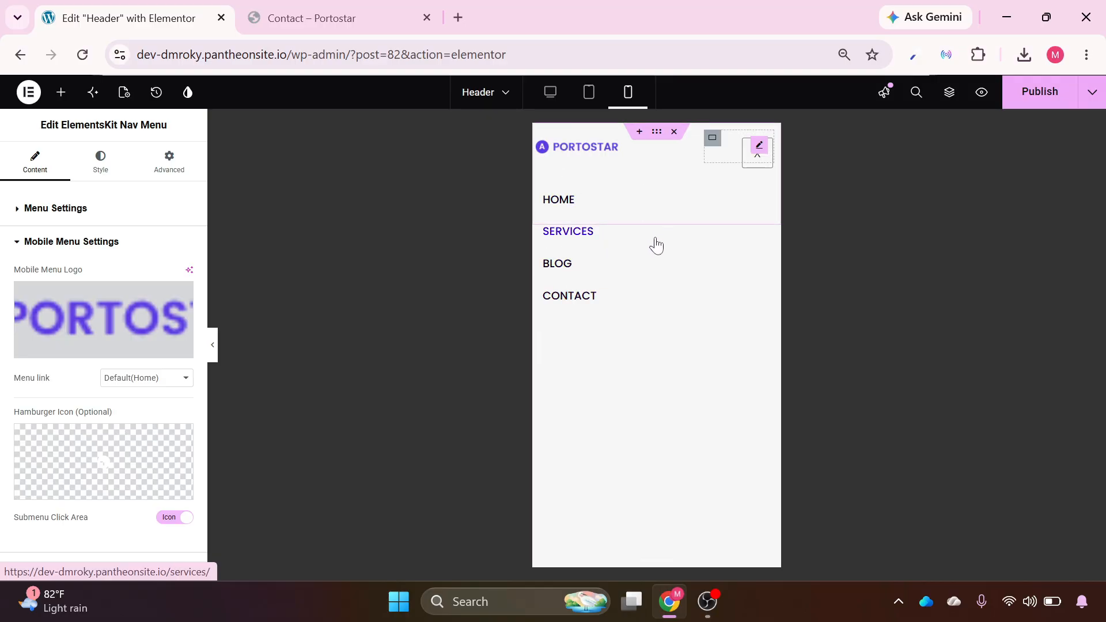
pyautogui.click(760, 167)
pyautogui.click(760, 170)
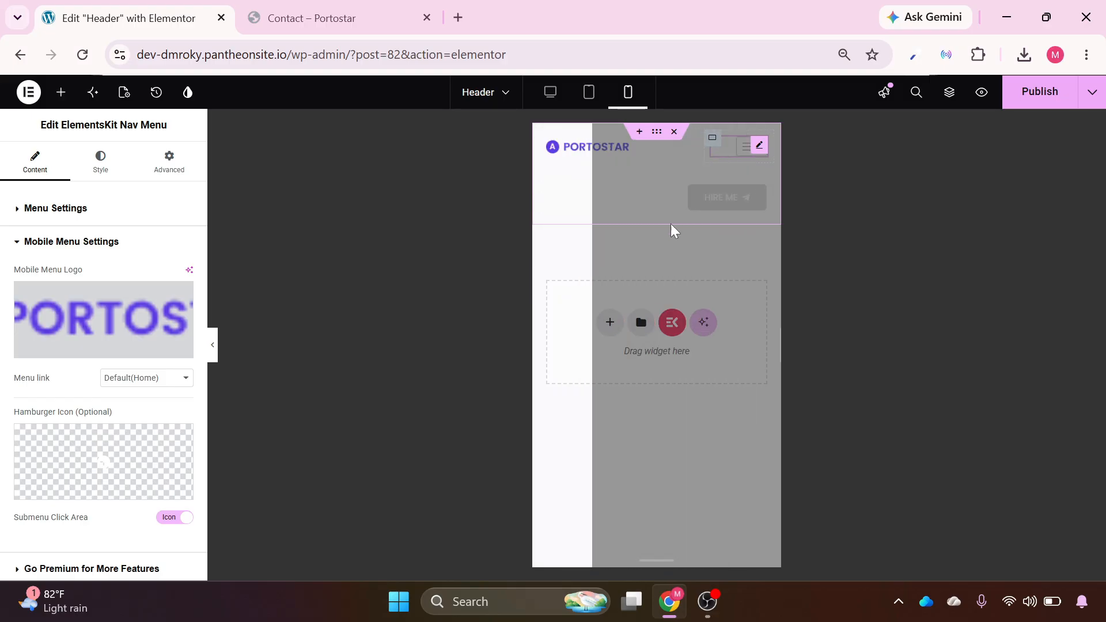
pyautogui.click(1040, 93)
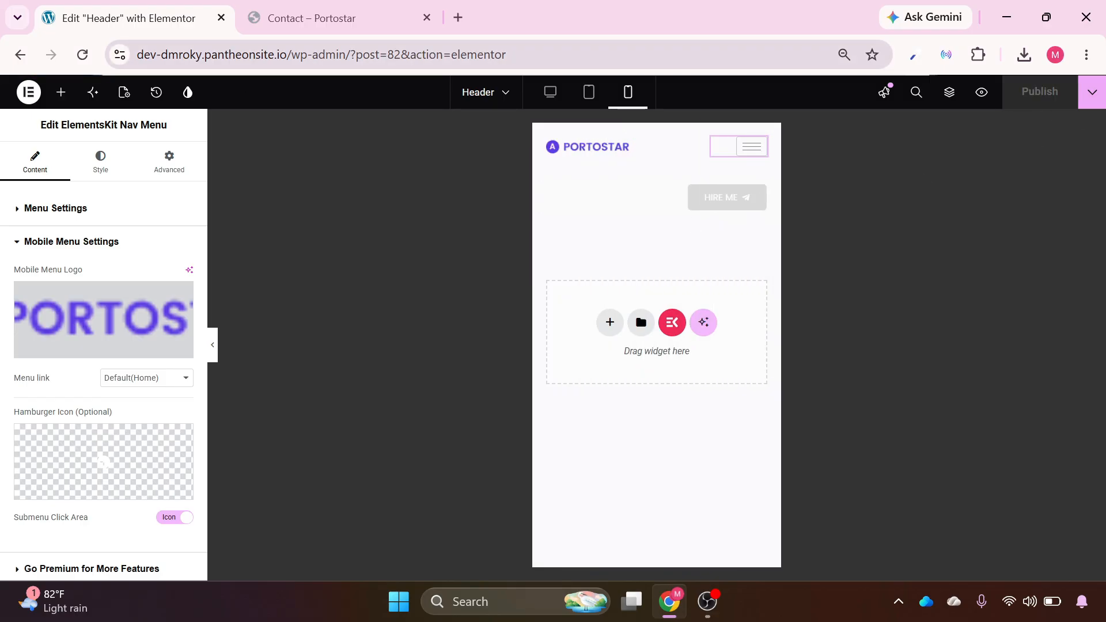
# Load the live site's home page to check the published header.
pyautogui.moveTo(288, 55); pyautogui.dragTo(546, 54)
pyautogui.press('BackSpace')
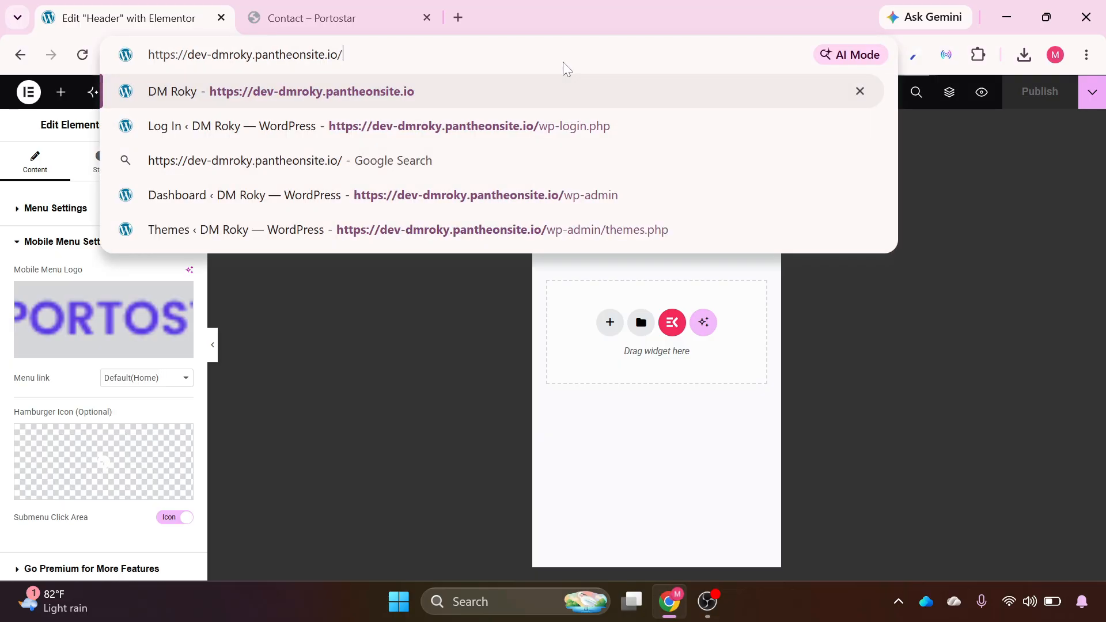
pyautogui.press('Return')
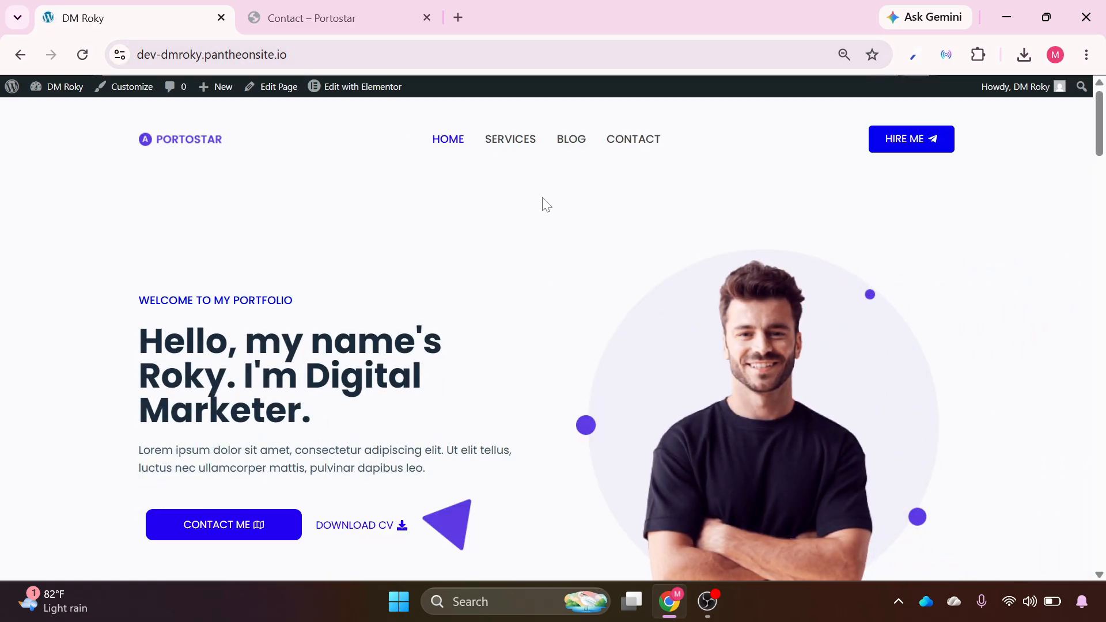
# Create an activated ElementsKit template titled Footer, with type Footer and condition Entire Site, and open its content for editing.
pyautogui.click(12, 89)
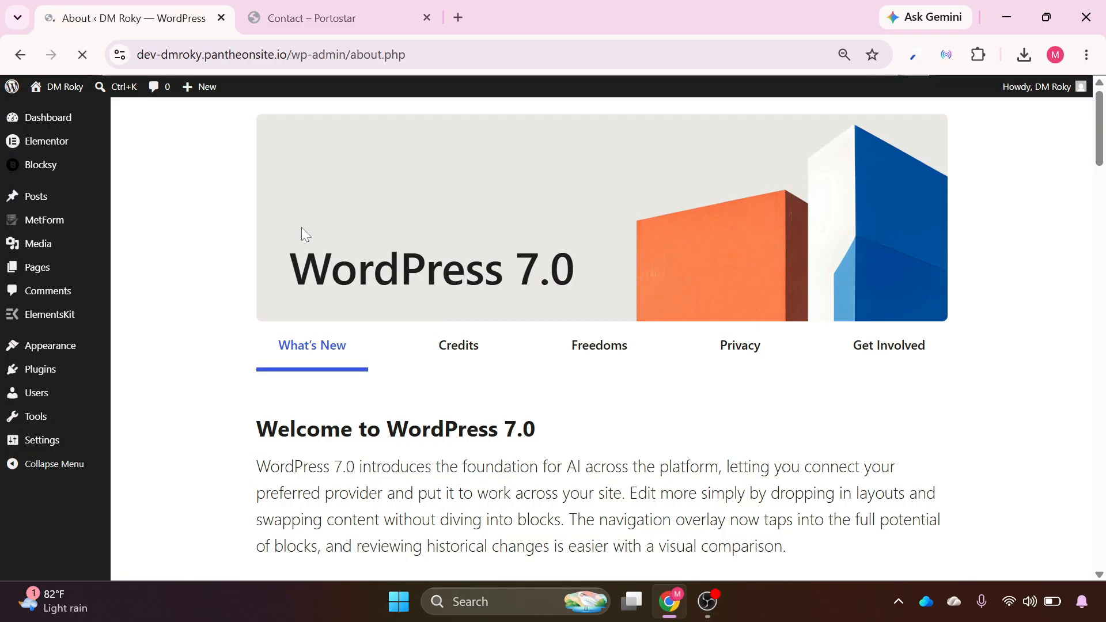
pyautogui.moveTo(57, 321)
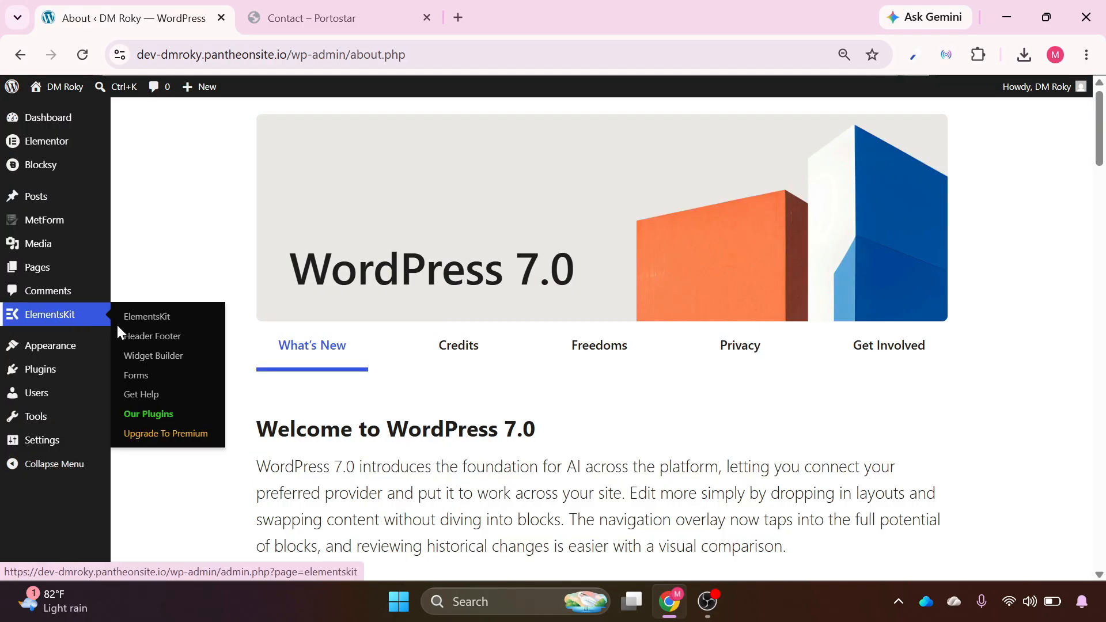
pyautogui.click(148, 337)
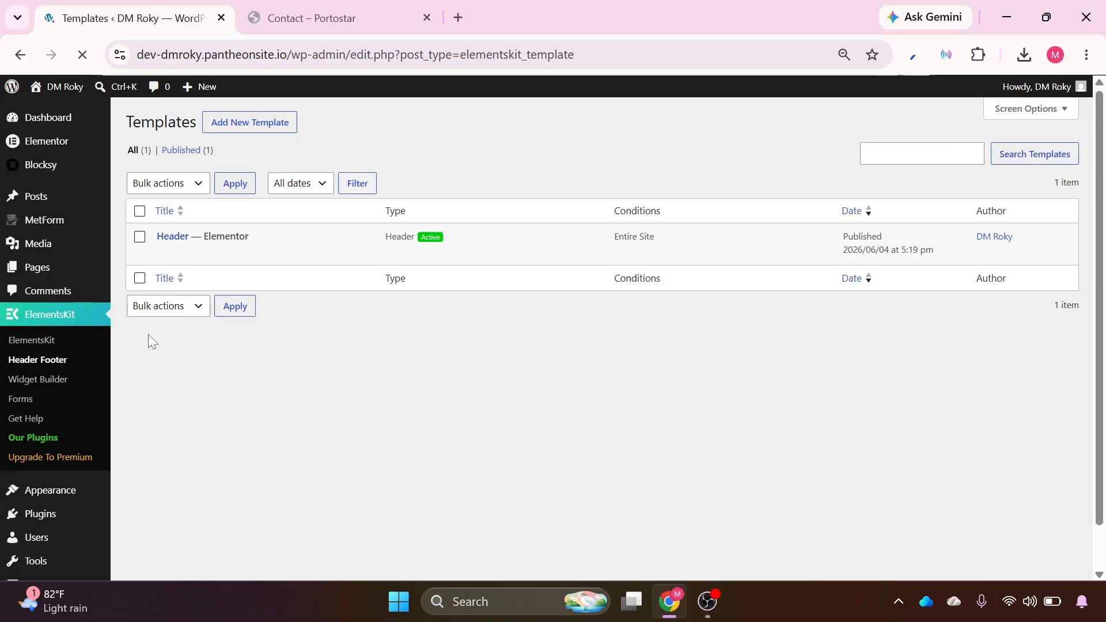
pyautogui.click(251, 124)
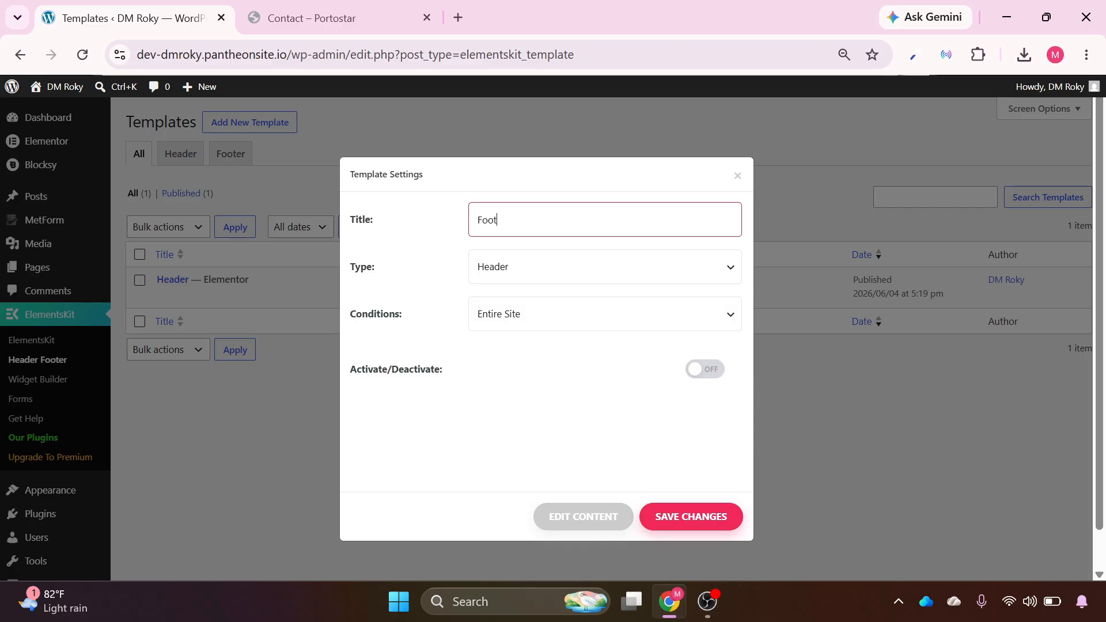
pyautogui.click(555, 280)
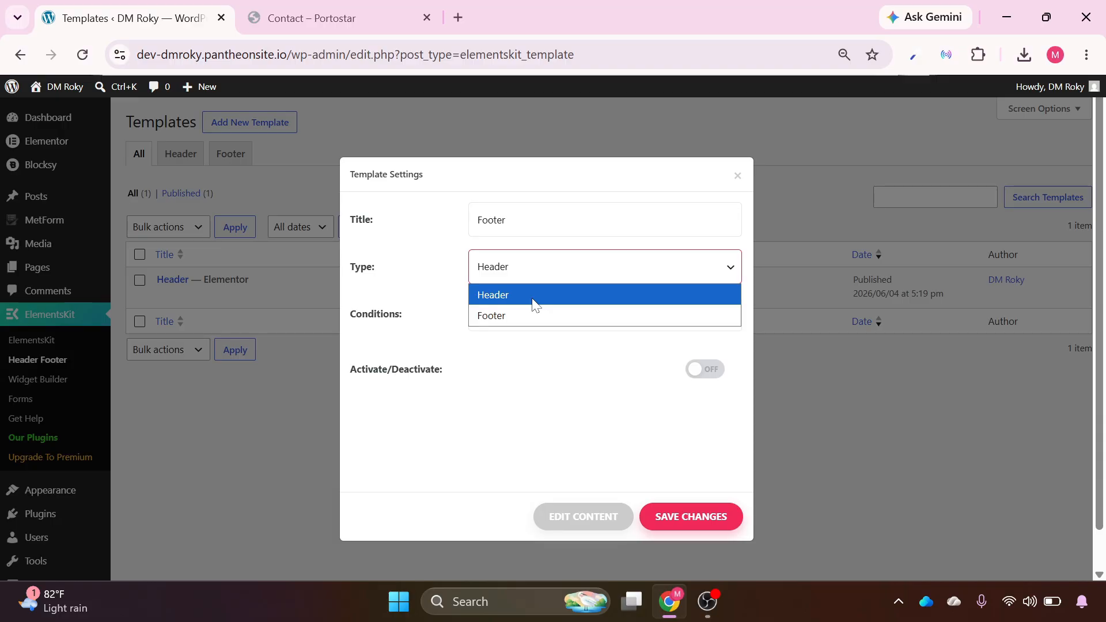
pyautogui.click(515, 316)
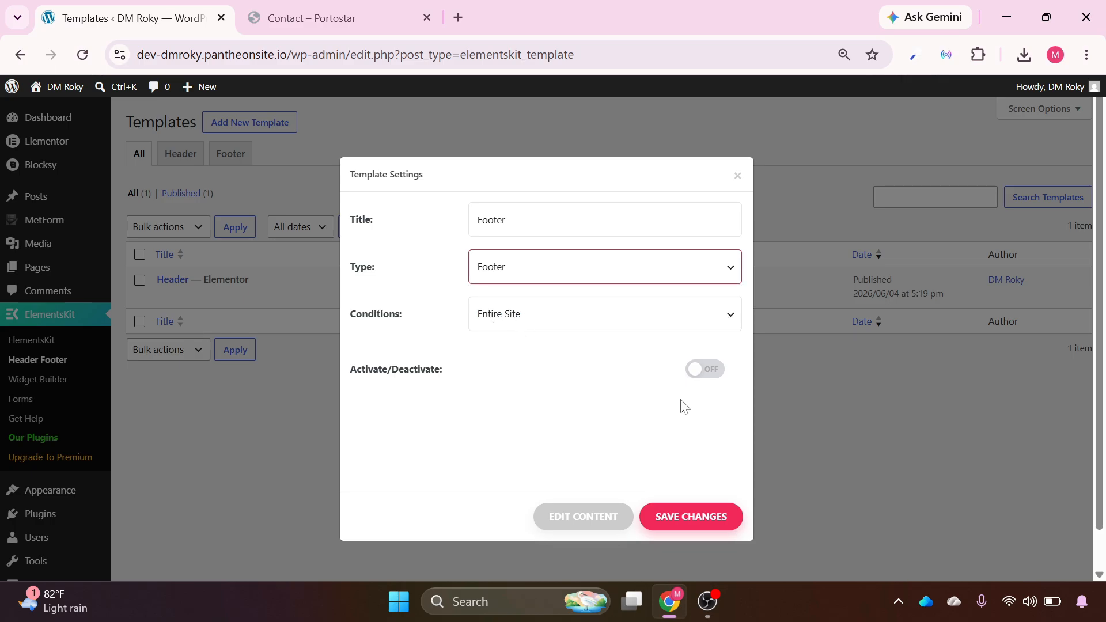
pyautogui.click(700, 373)
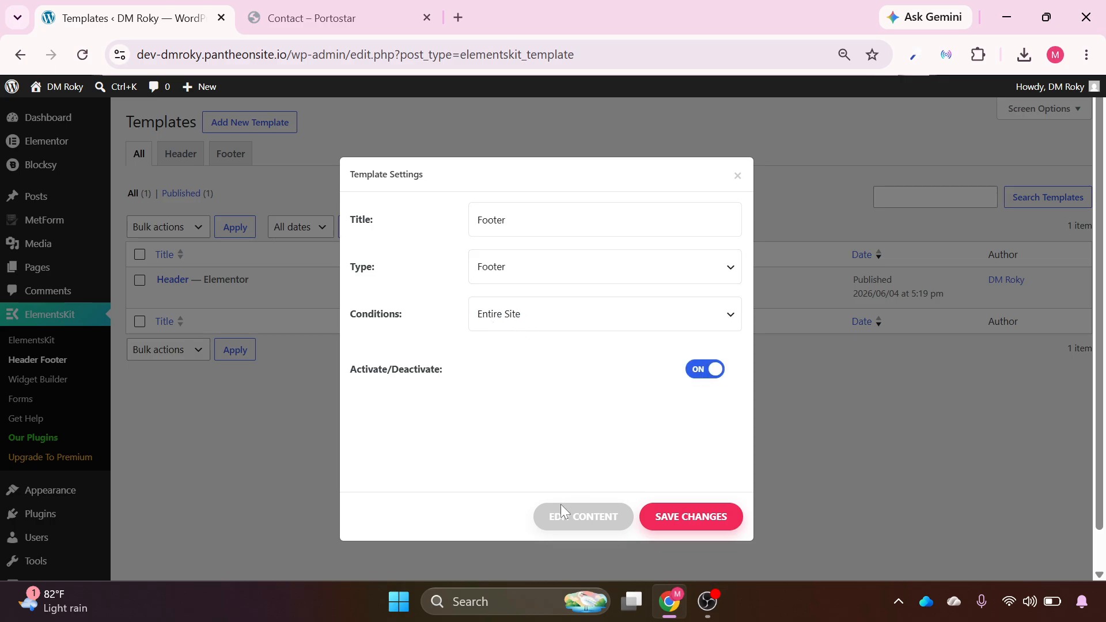
pyautogui.click(566, 518)
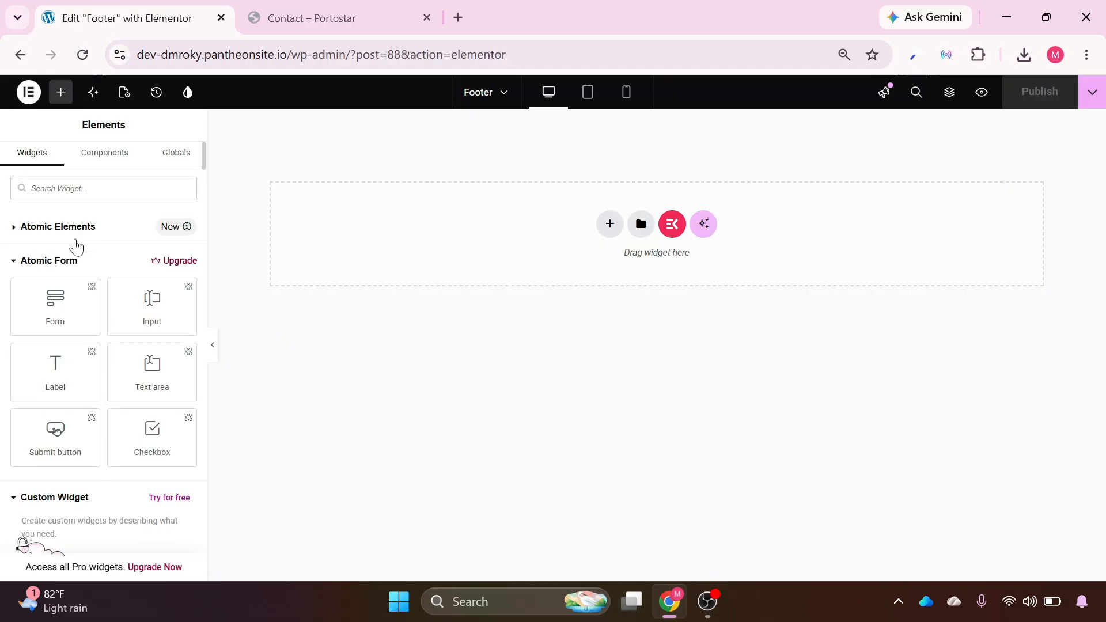
# Add a container to the empty footer, nest another container inside it, and duplicate the nested container.
pyautogui.click(58, 260)
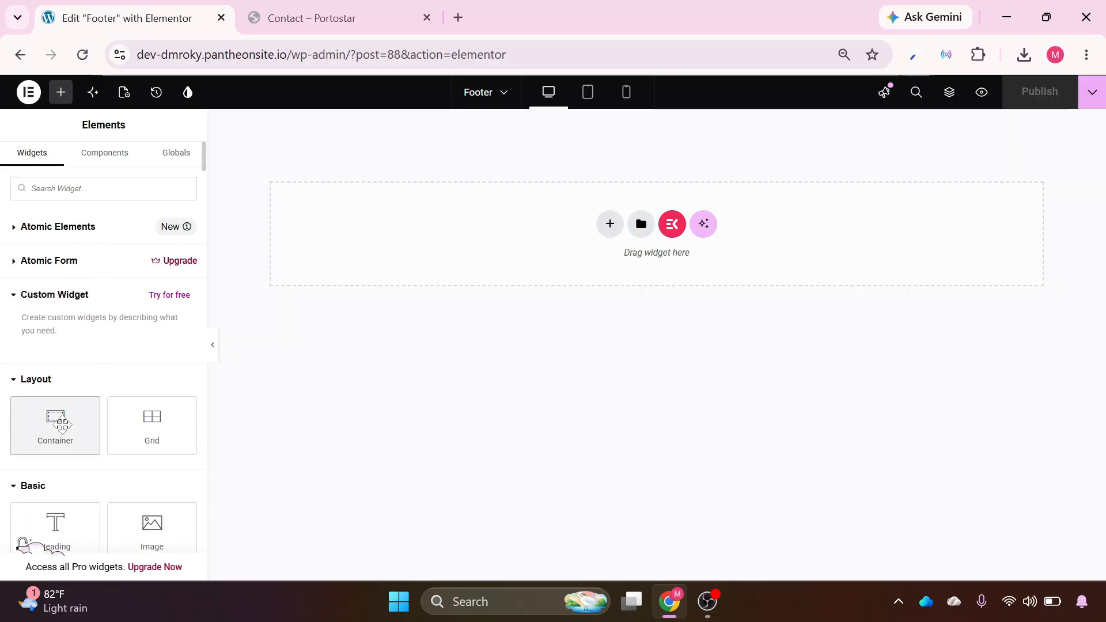
pyautogui.moveTo(61, 424); pyautogui.dragTo(604, 222)
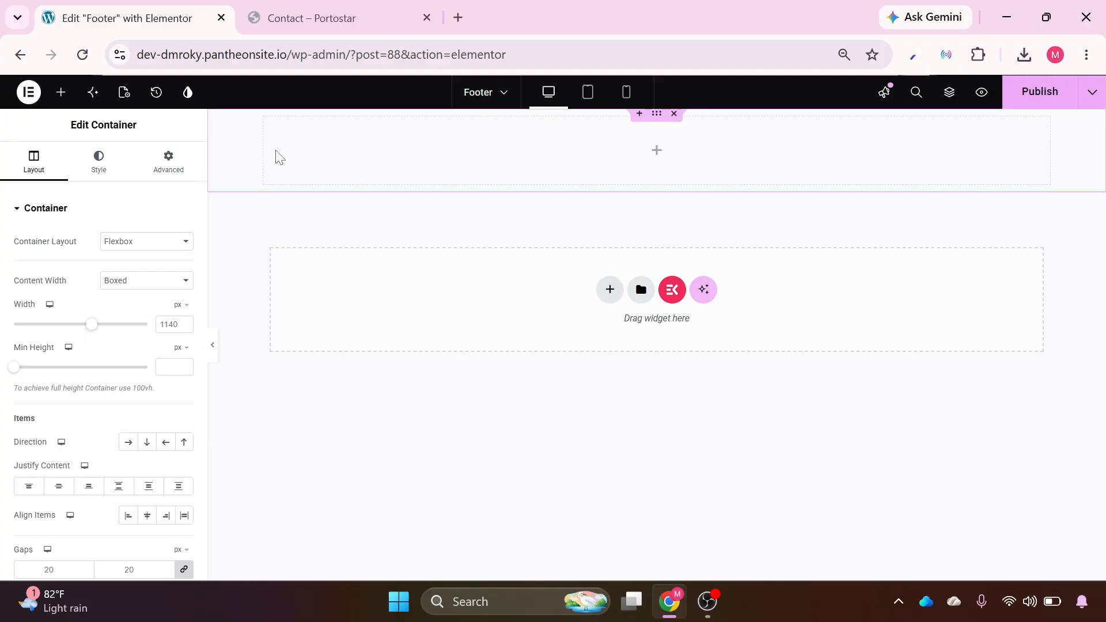
pyautogui.click(658, 159)
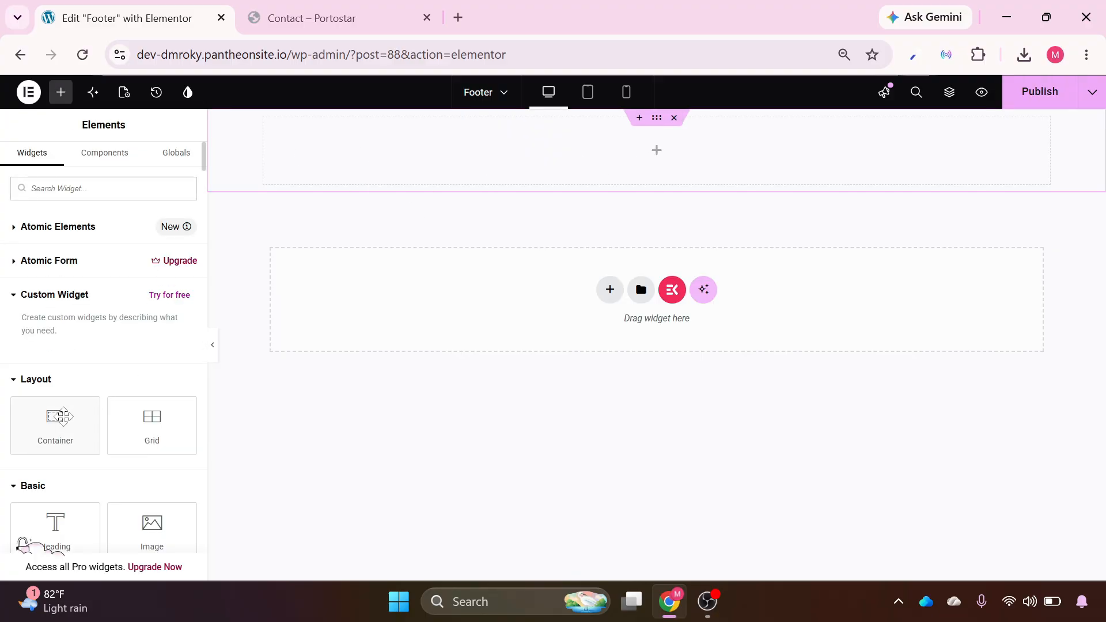
pyautogui.moveTo(60, 416); pyautogui.dragTo(307, 168)
pyautogui.rightClick(272, 125)
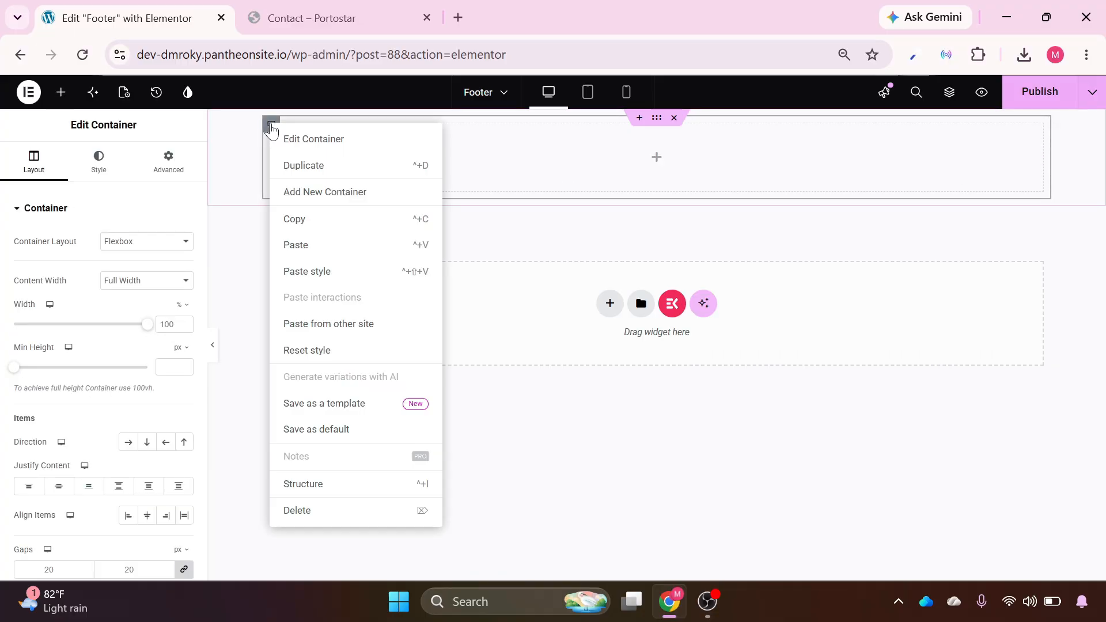
pyautogui.click(316, 172)
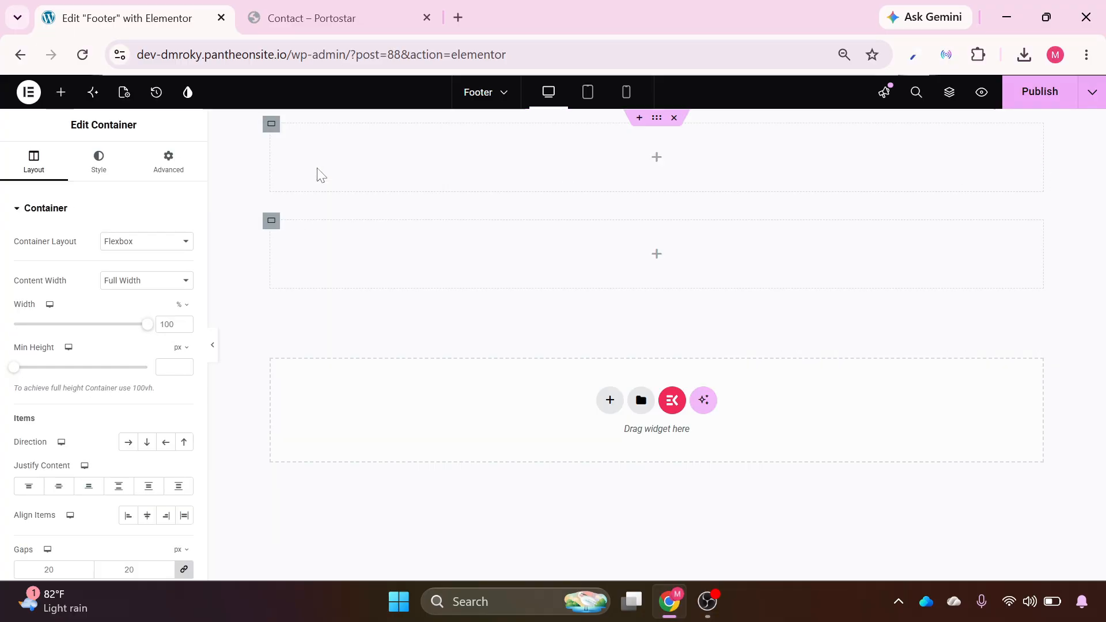
# Set the outer container's padding to 100 px top and bottom and 20 px left and right, and its boxed width to 1200 px.
pyautogui.click(658, 121)
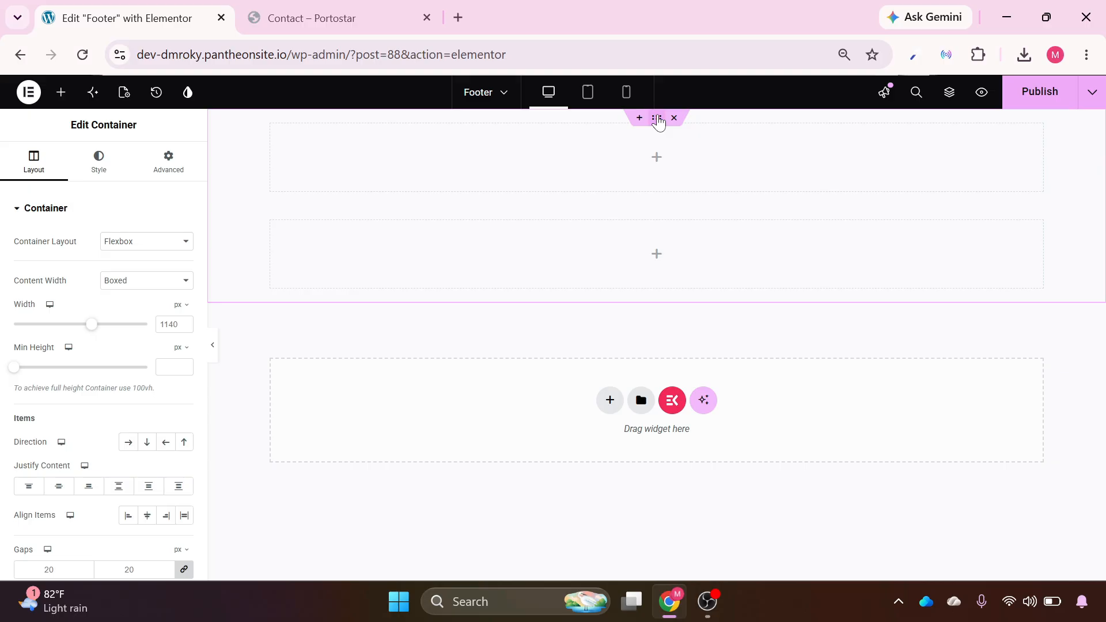
pyautogui.click(171, 167)
pyautogui.click(184, 310)
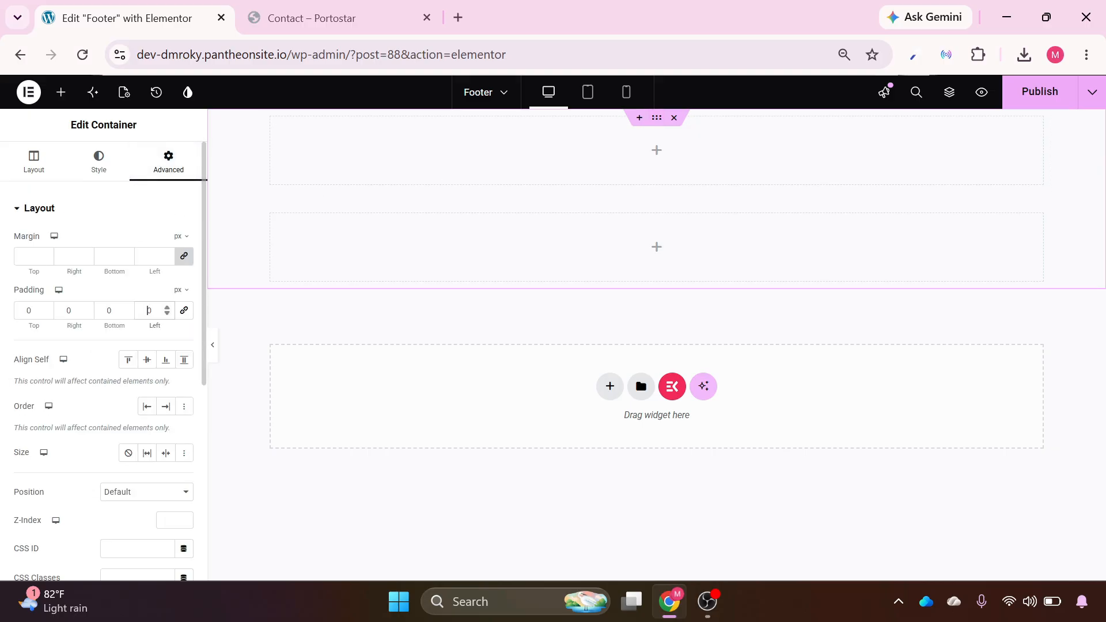
pyautogui.write('2')
pyautogui.click(67, 309)
pyautogui.write('2')
pyautogui.write('100')
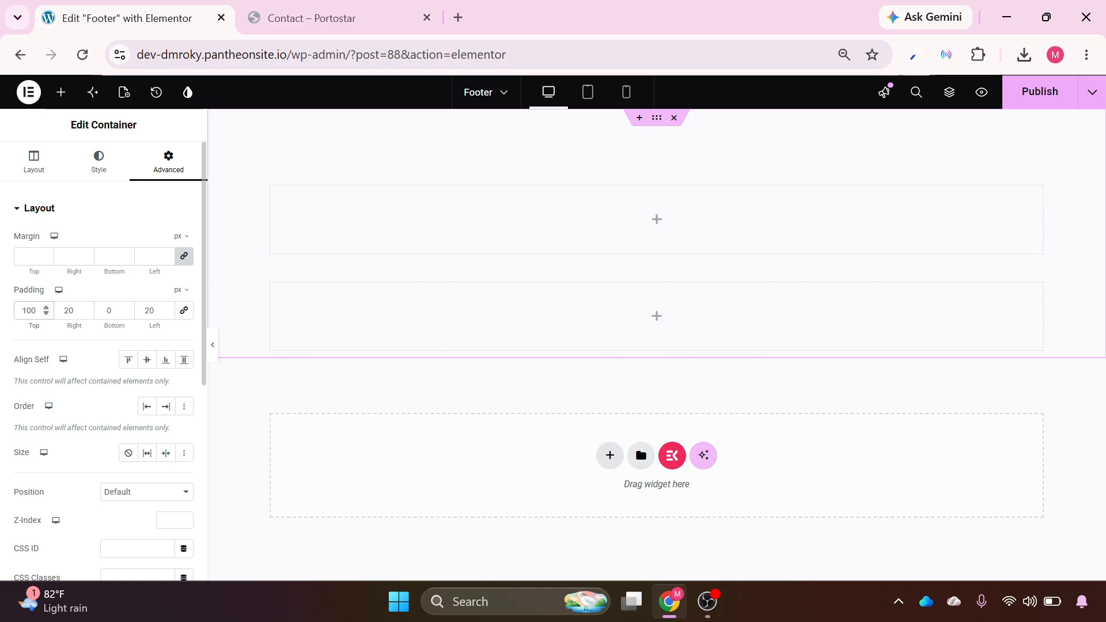
pyautogui.click(34, 164)
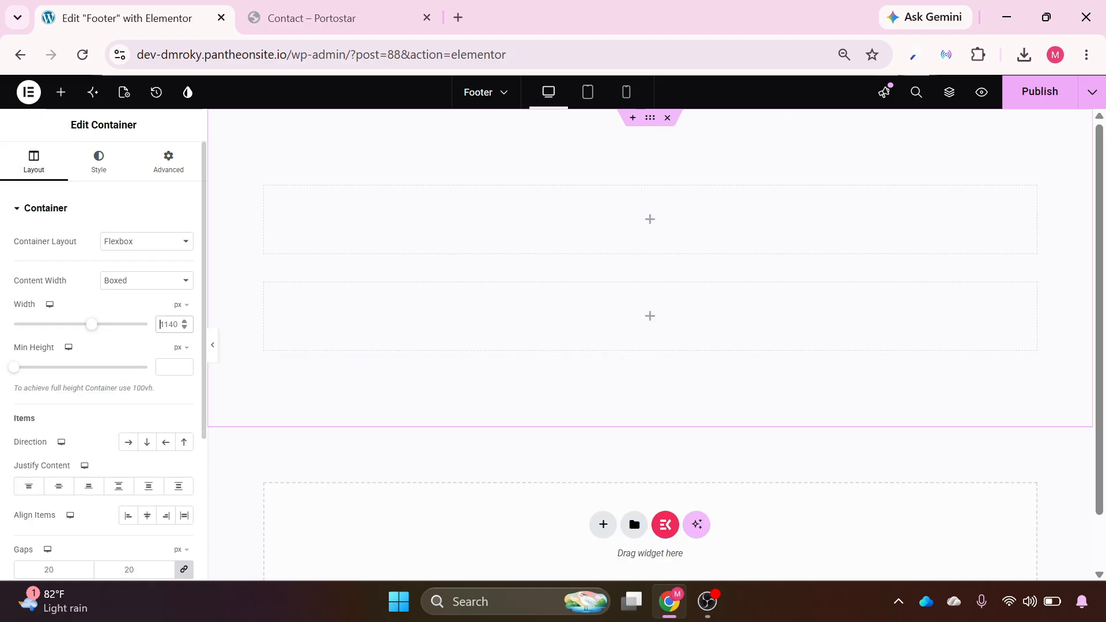
pyautogui.write('1200')
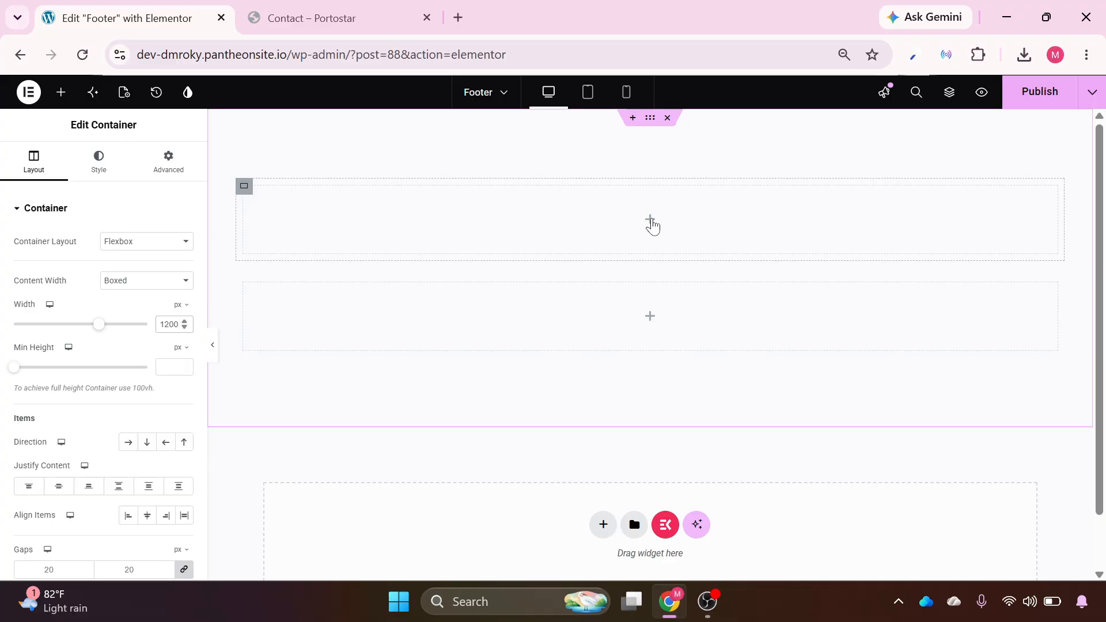
# Nest a container in the upper inner container, set its width to 28%, and duplicate it.
pyautogui.click(650, 220)
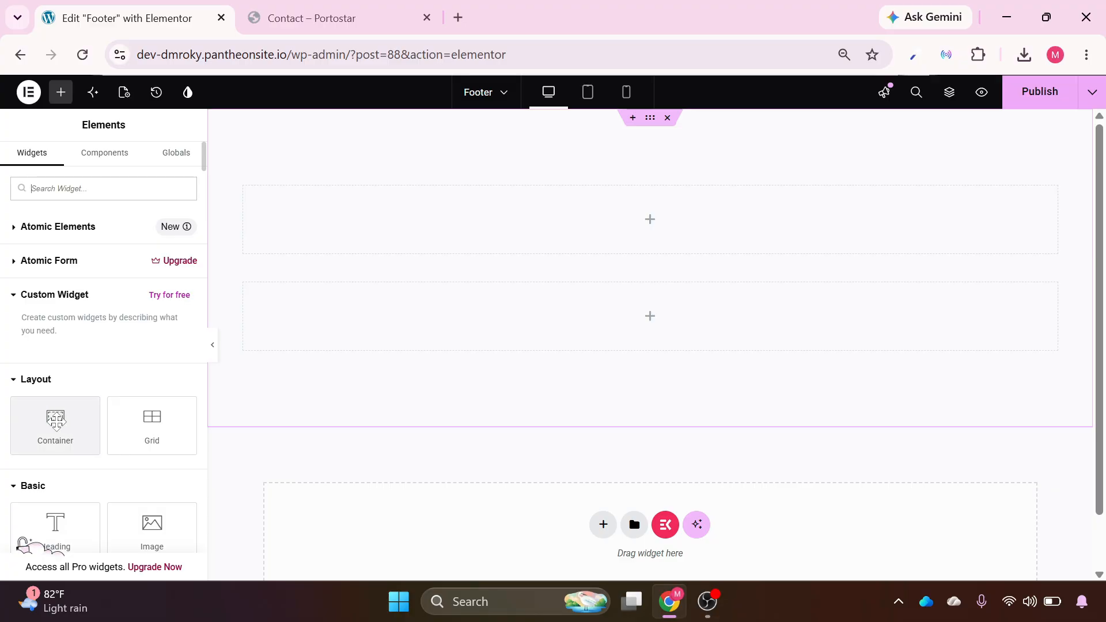
pyautogui.moveTo(55, 425); pyautogui.dragTo(449, 227)
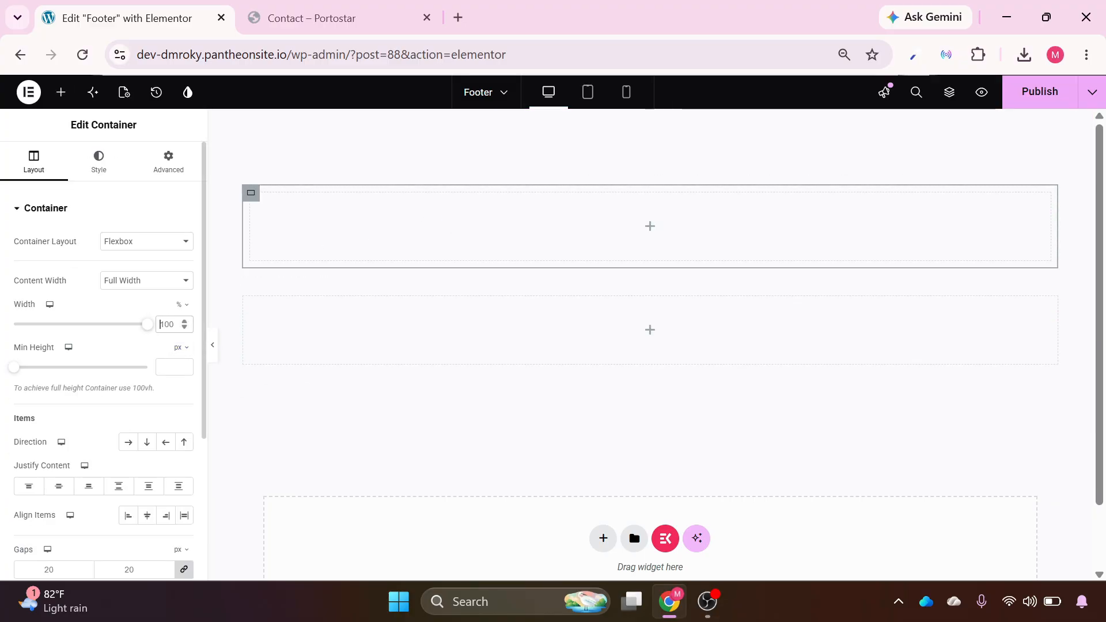
pyautogui.write('28')
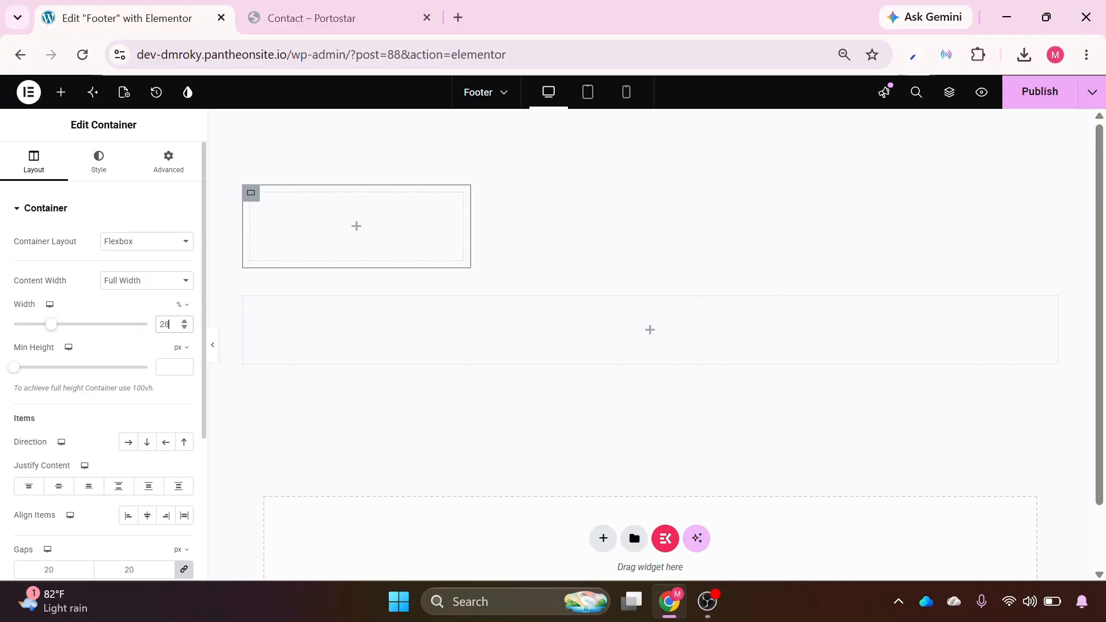
pyautogui.rightClick(253, 199)
pyautogui.click(291, 217)
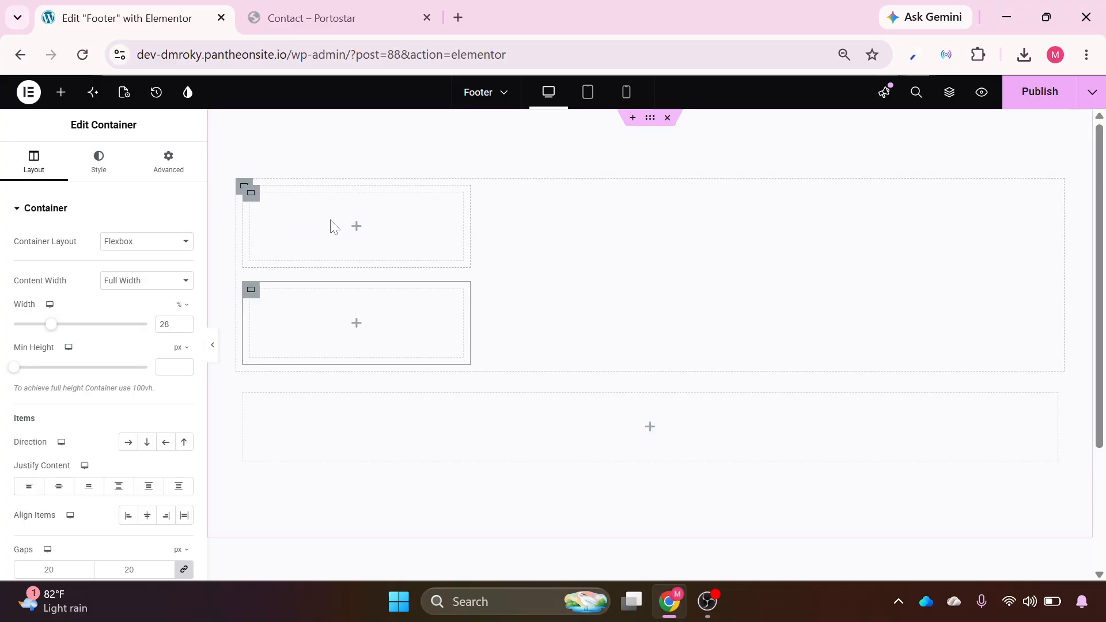
# Set the upper inner container's direction to a horizontal row and duplicate its second column twice to make four columns.
pyautogui.click(242, 190)
pyautogui.click(128, 442)
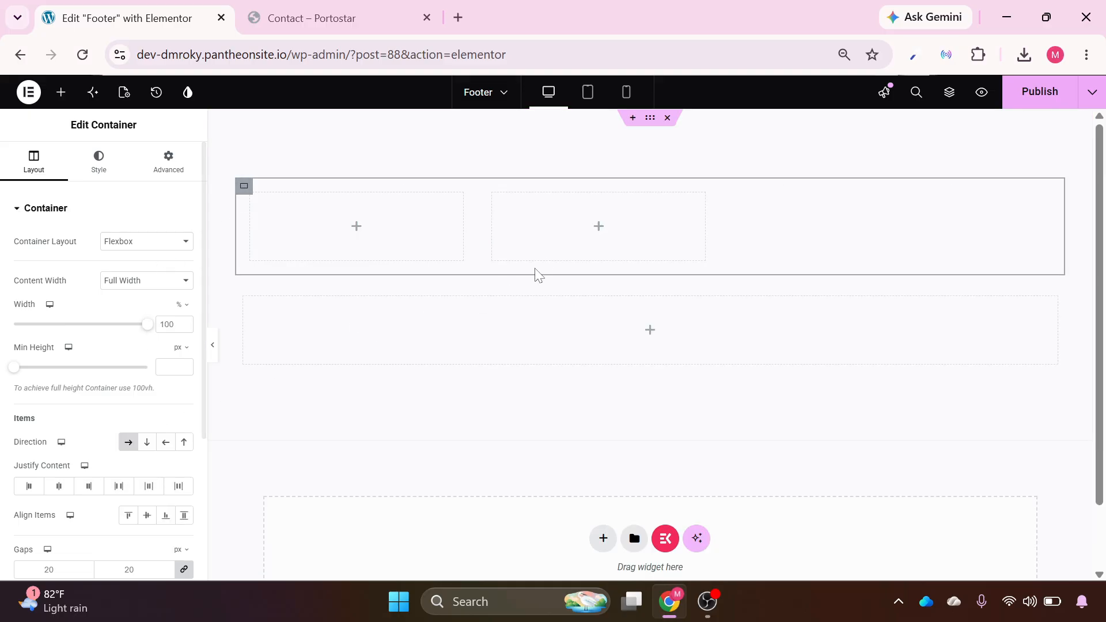
pyautogui.rightClick(521, 217)
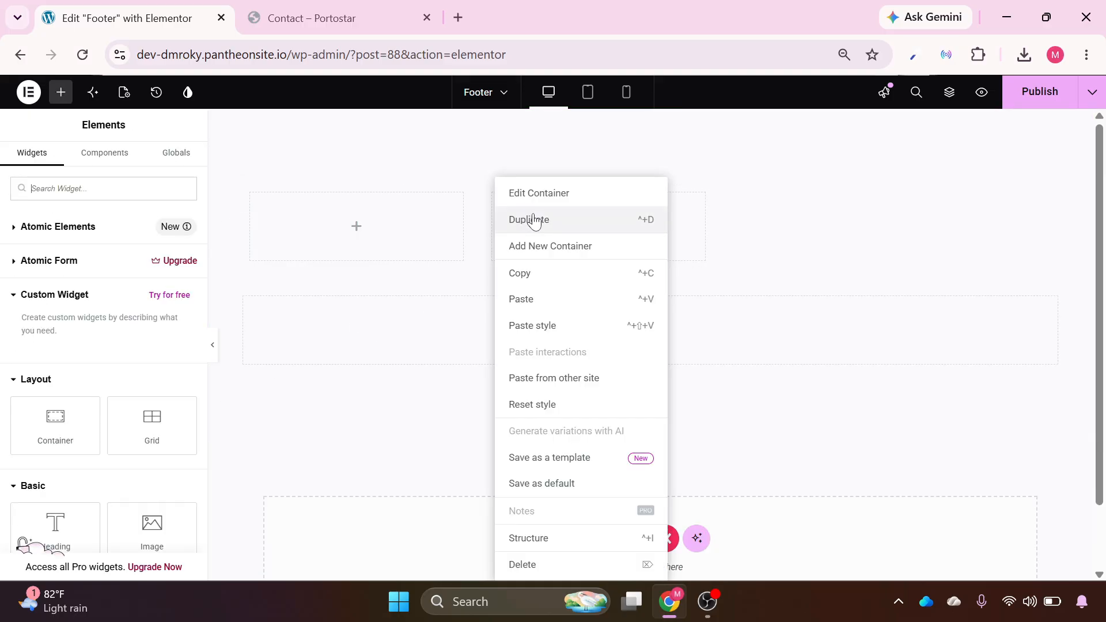
pyautogui.click(533, 220)
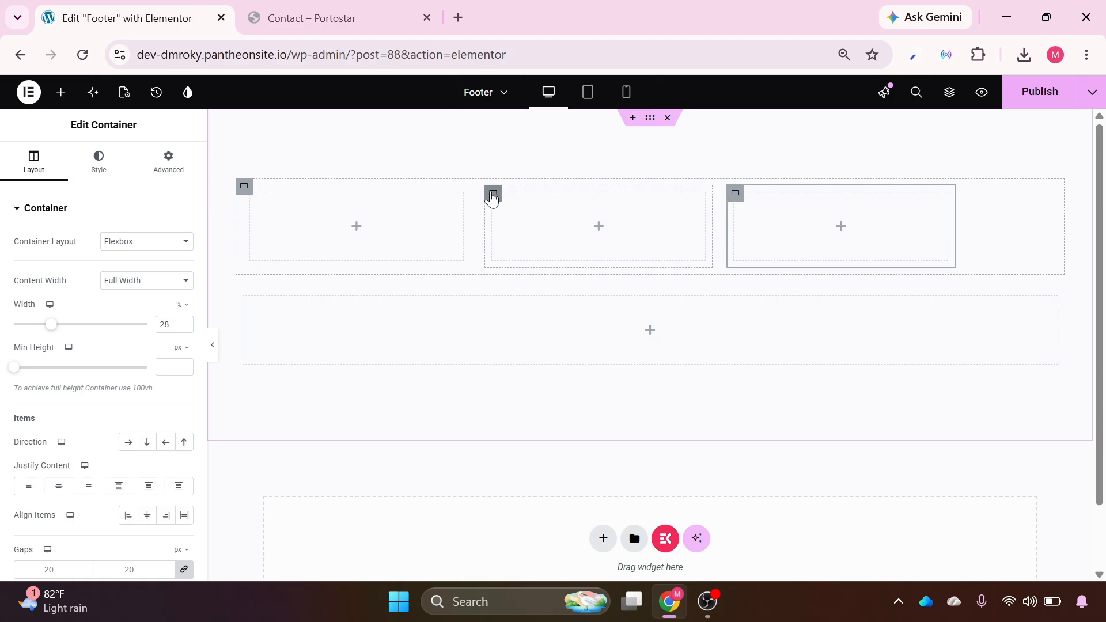
pyautogui.rightClick(492, 199)
pyautogui.click(518, 221)
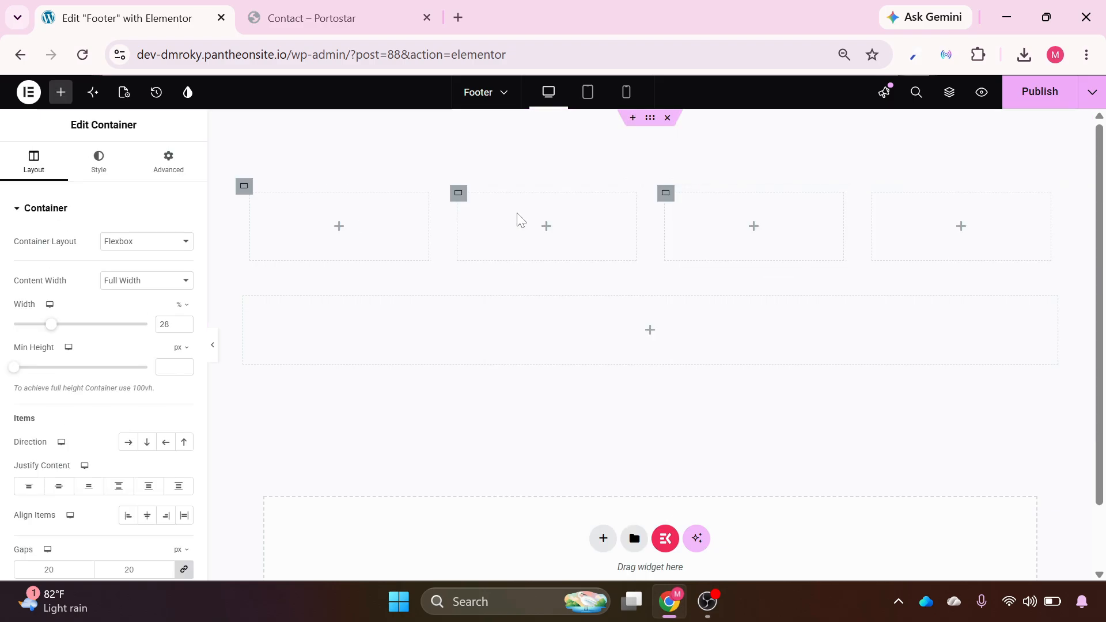
# Set the widths of the second and third footer columns to 18% each.
pyautogui.click(458, 198)
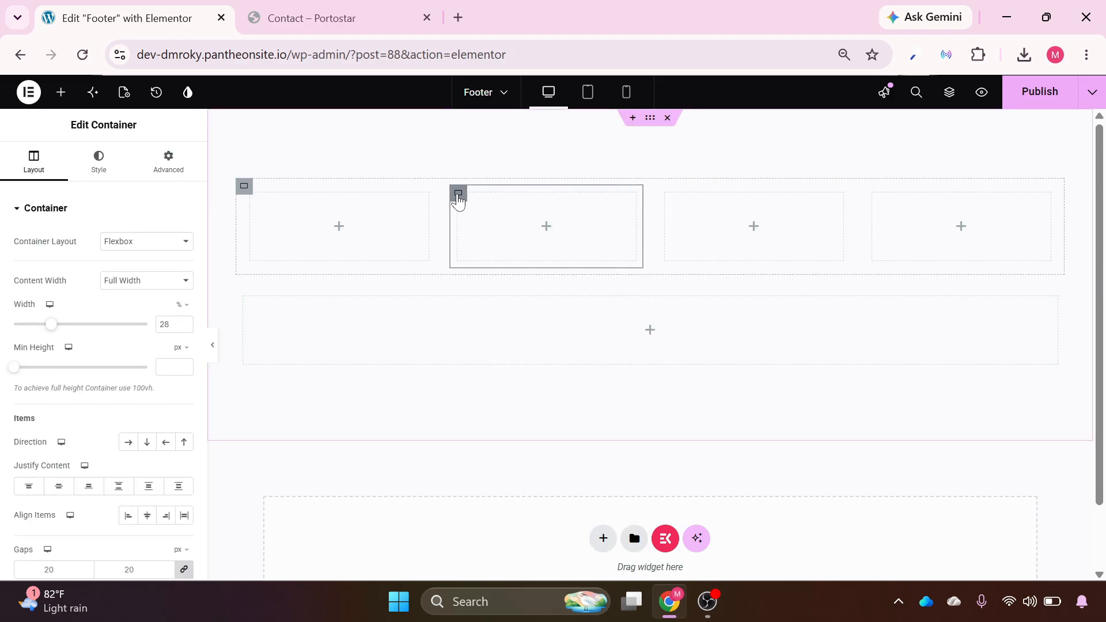
pyautogui.moveTo(159, 324); pyautogui.dragTo(171, 324)
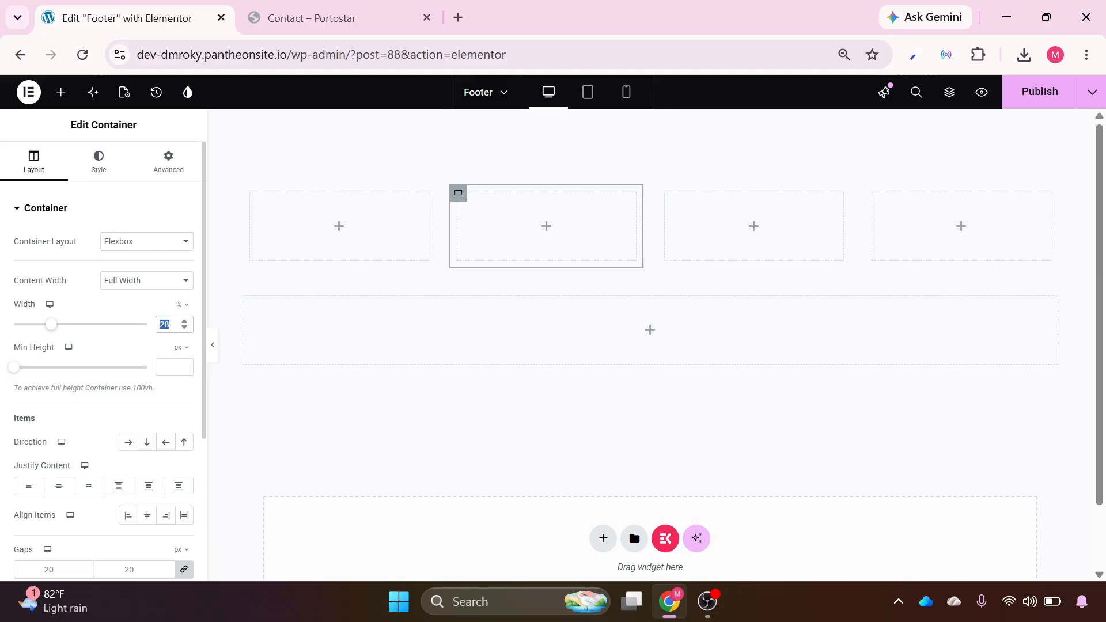
pyautogui.write('18')
pyautogui.click(628, 196)
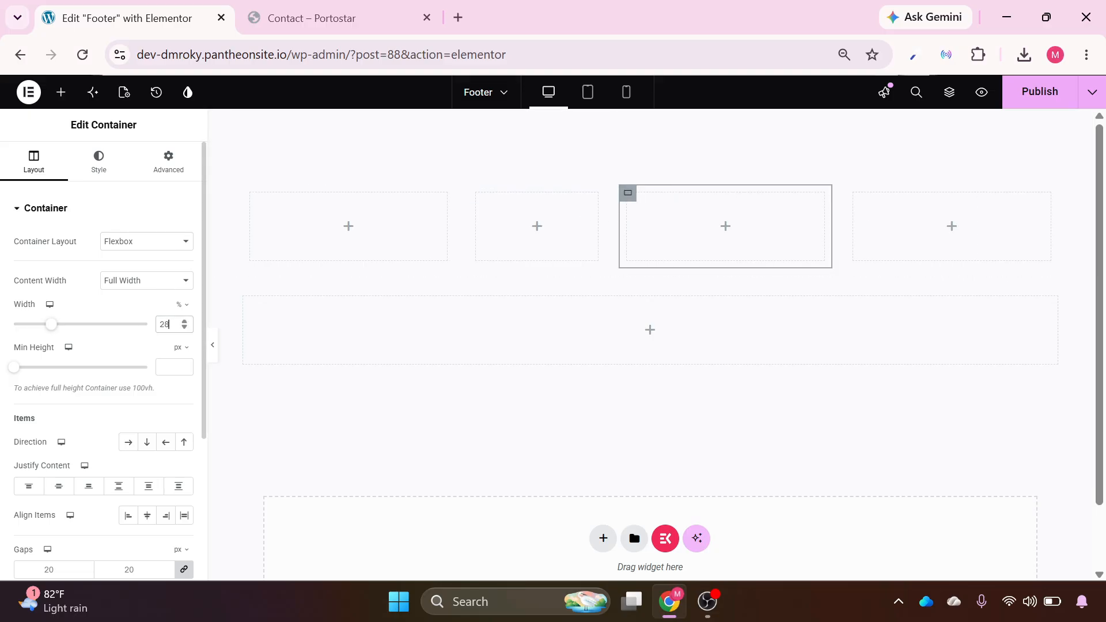
pyautogui.write('18')
# Add an Image widget to the first column with the LOGO image from the media library and align it to Start.
pyautogui.click(356, 228)
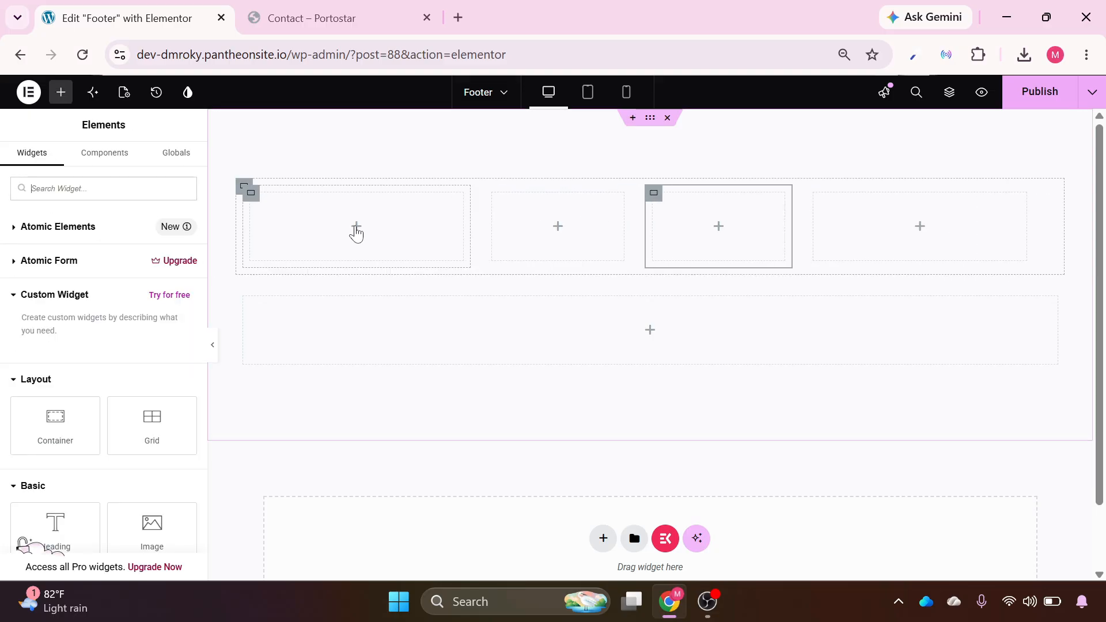
pyautogui.moveTo(167, 521); pyautogui.dragTo(365, 238)
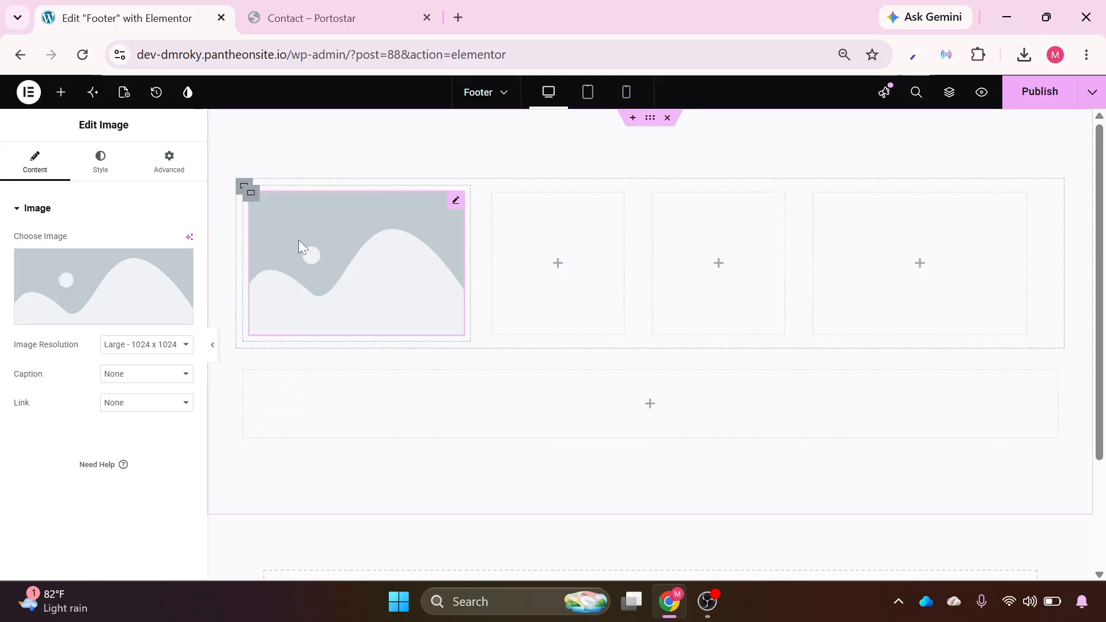
pyautogui.click(101, 282)
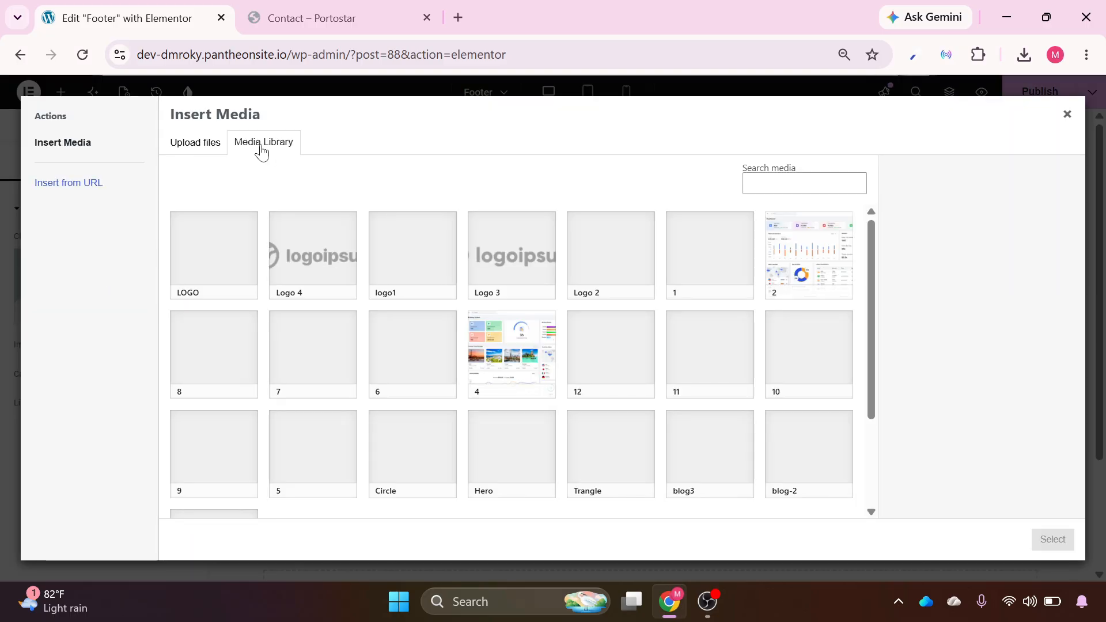
pyautogui.click(214, 276)
pyautogui.click(1052, 539)
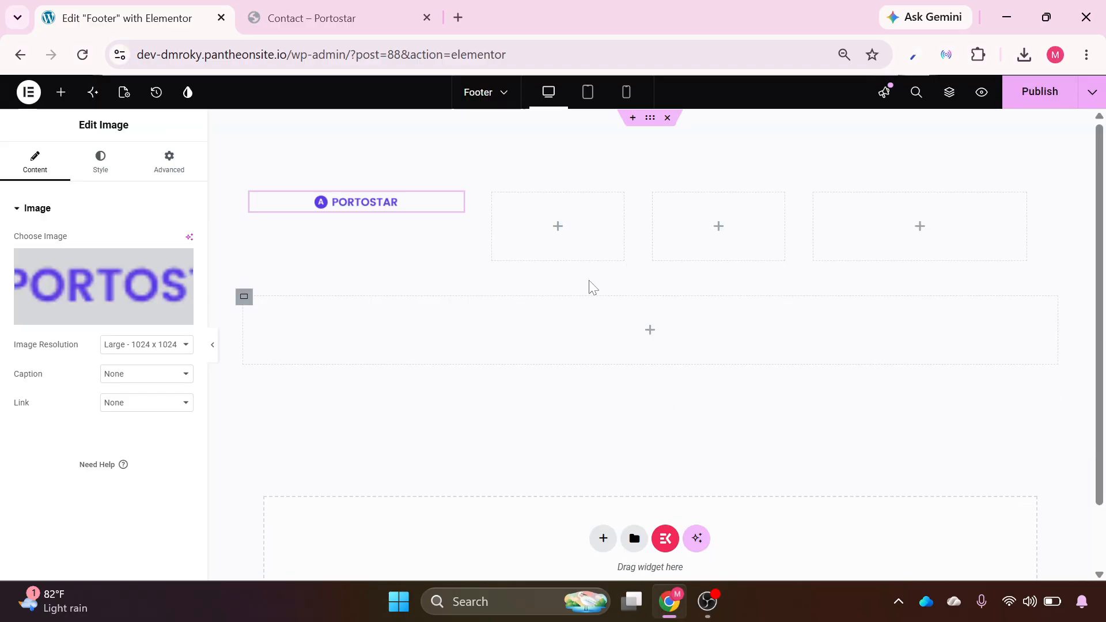
pyautogui.click(101, 171)
pyautogui.click(147, 242)
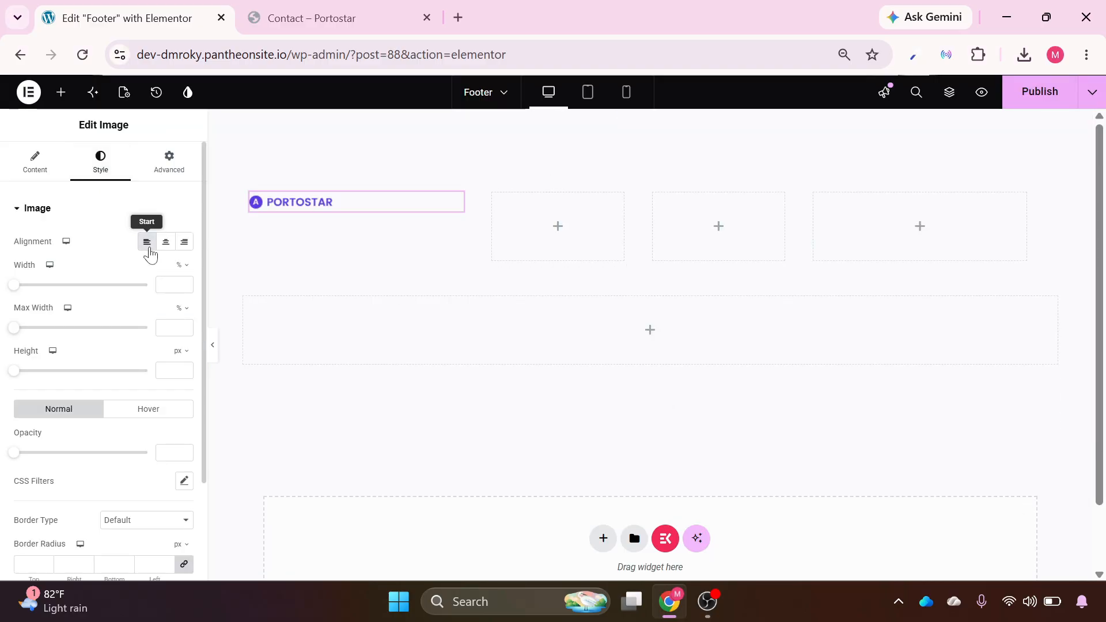
# Add a Text Editor widget below the logo and change the font family in its typography.
pyautogui.click(61, 92)
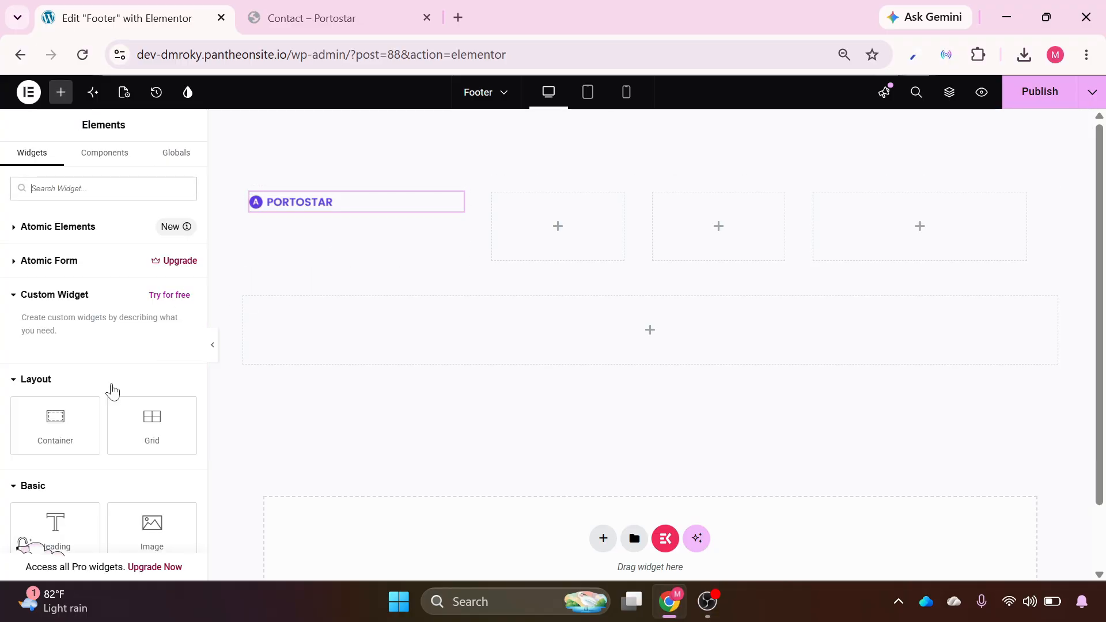
pyautogui.scroll(-3, 99, 447)
pyautogui.moveTo(75, 427)
pyautogui.mouseDown()
pyautogui.moveTo(118, 416)
pyautogui.moveTo(330, 213)
pyautogui.mouseUp()
pyautogui.click(101, 163)
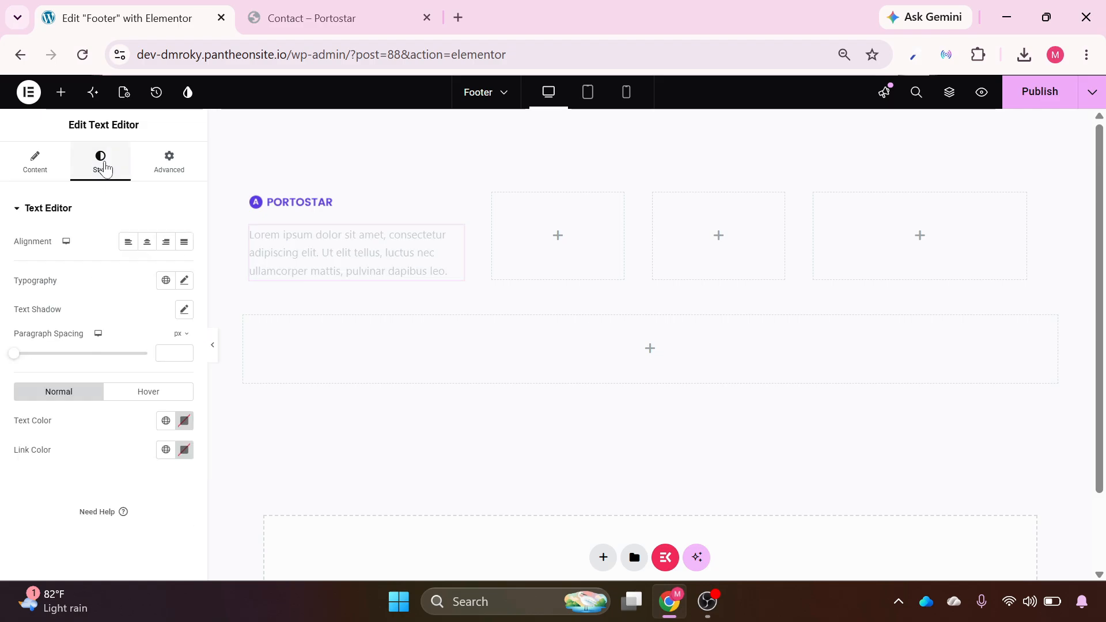
pyautogui.click(184, 281)
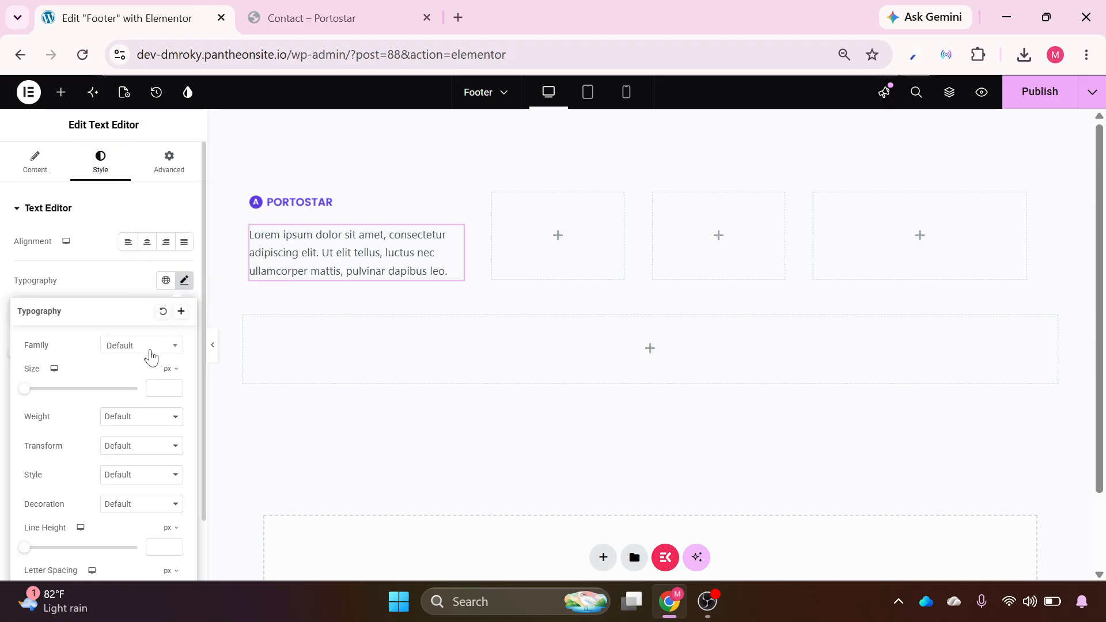
pyautogui.click(151, 350)
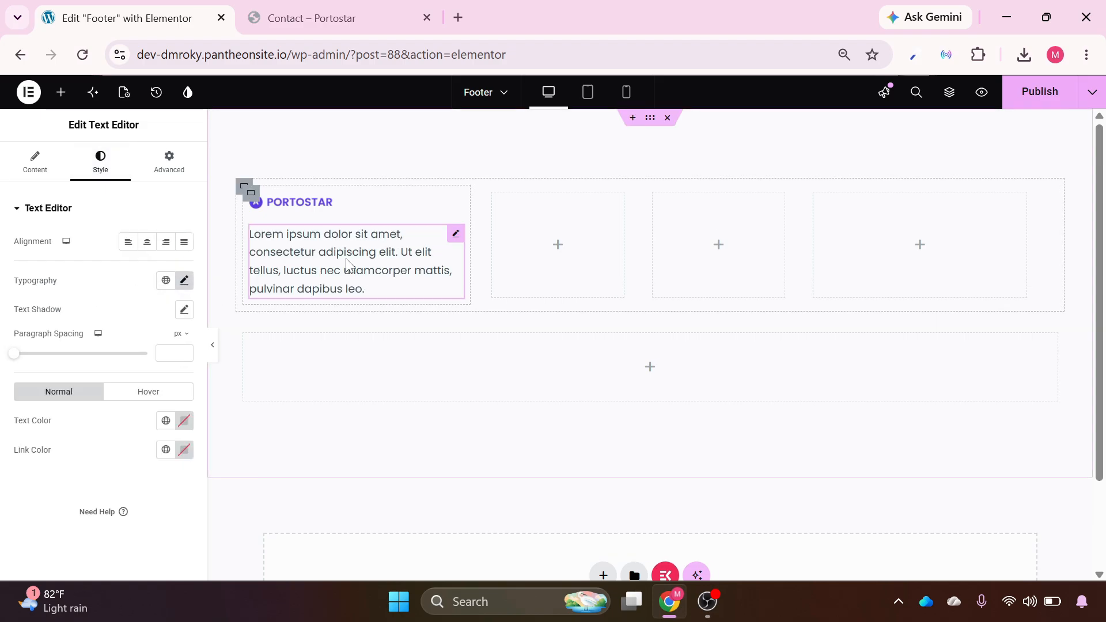
# Find Elementor's own Social Icons widget and add it below the text in the first column.
pyautogui.click(59, 94)
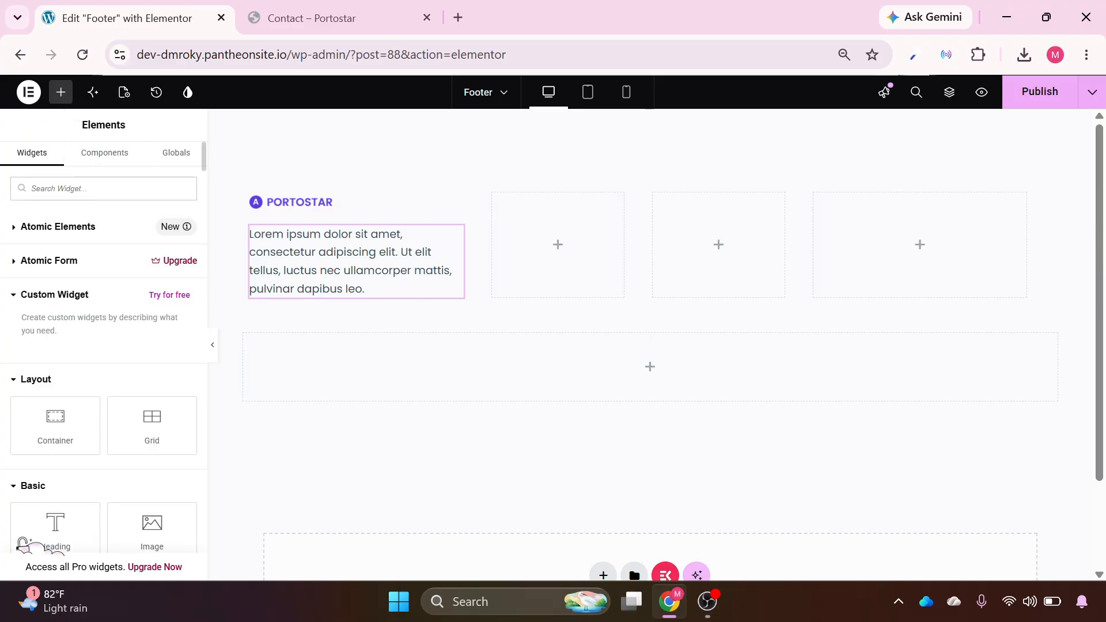
pyautogui.write('d')
pyautogui.press('BackSpace')
pyautogui.write('od')
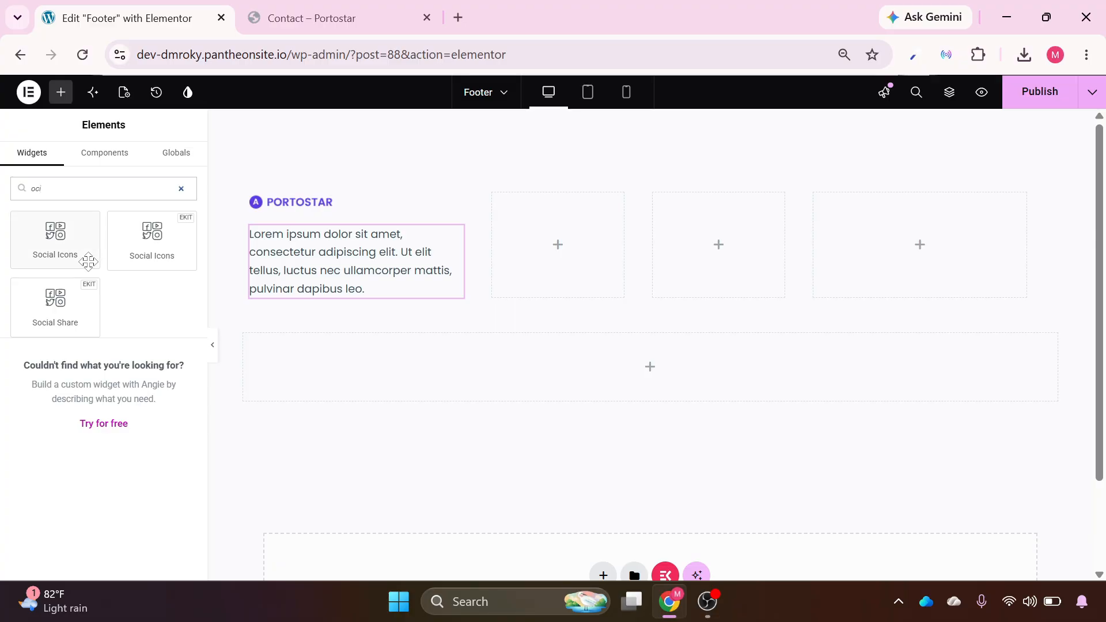
pyautogui.moveTo(69, 242); pyautogui.dragTo(313, 287)
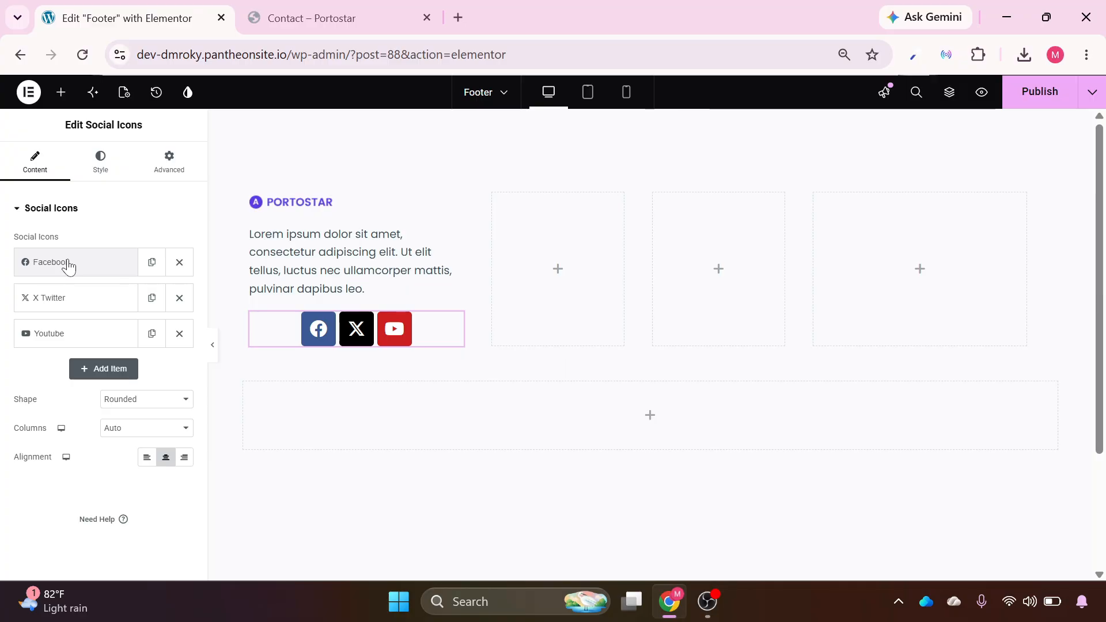
# Remove the Youtube item from the social icons and duplicate the X Twitter item twice.
pyautogui.click(179, 334)
pyautogui.click(151, 298)
pyautogui.click(152, 334)
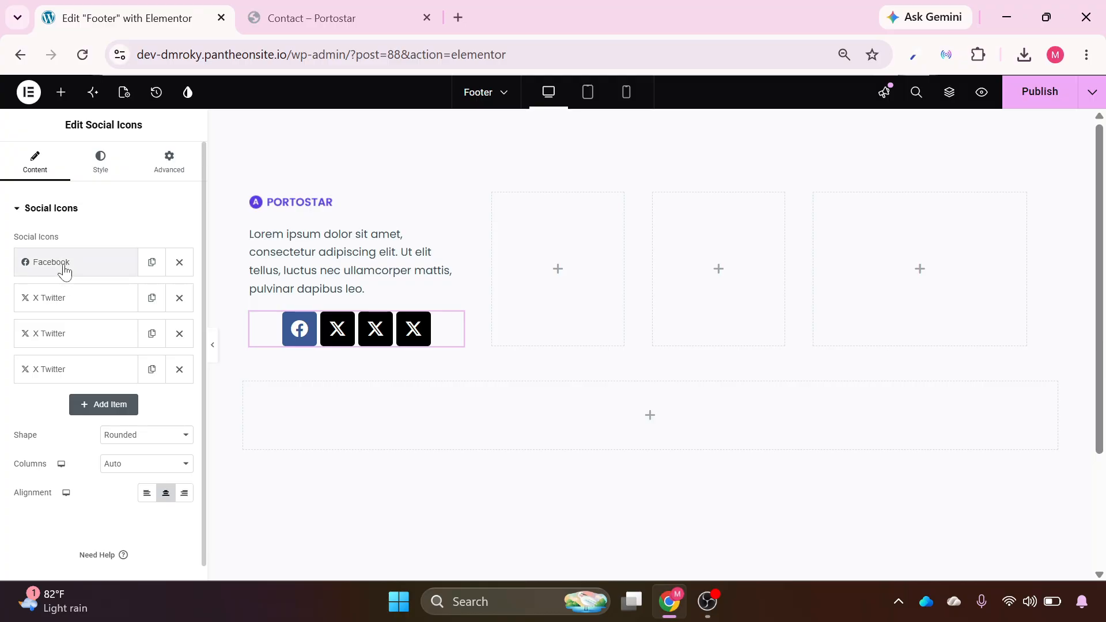
# Change the icon of the second social item to Instagram from the icon library.
pyautogui.click(70, 297)
pyautogui.click(106, 372)
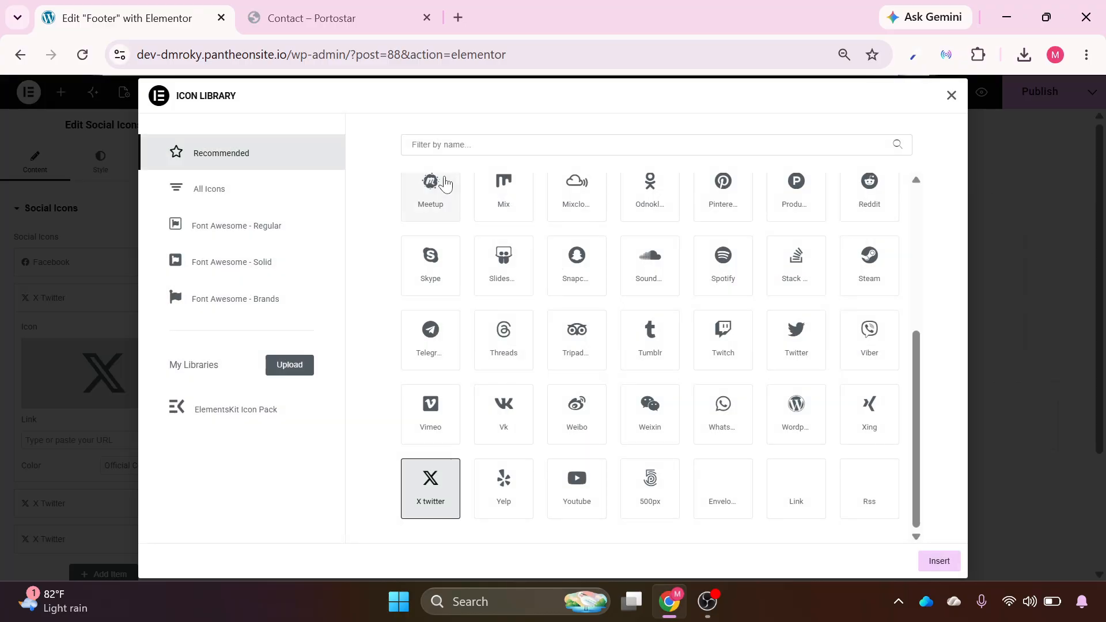
pyautogui.write('i')
pyautogui.click(69, 302)
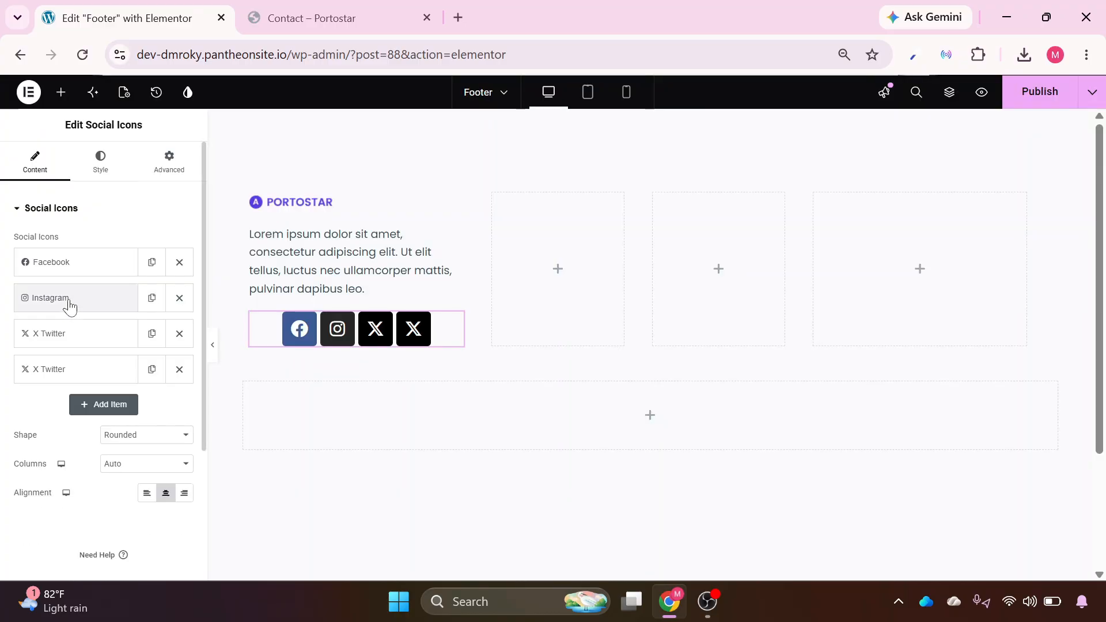
# Replace the last X Twitter item's icon with WhatsApp from the icon library.
pyautogui.click(63, 334)
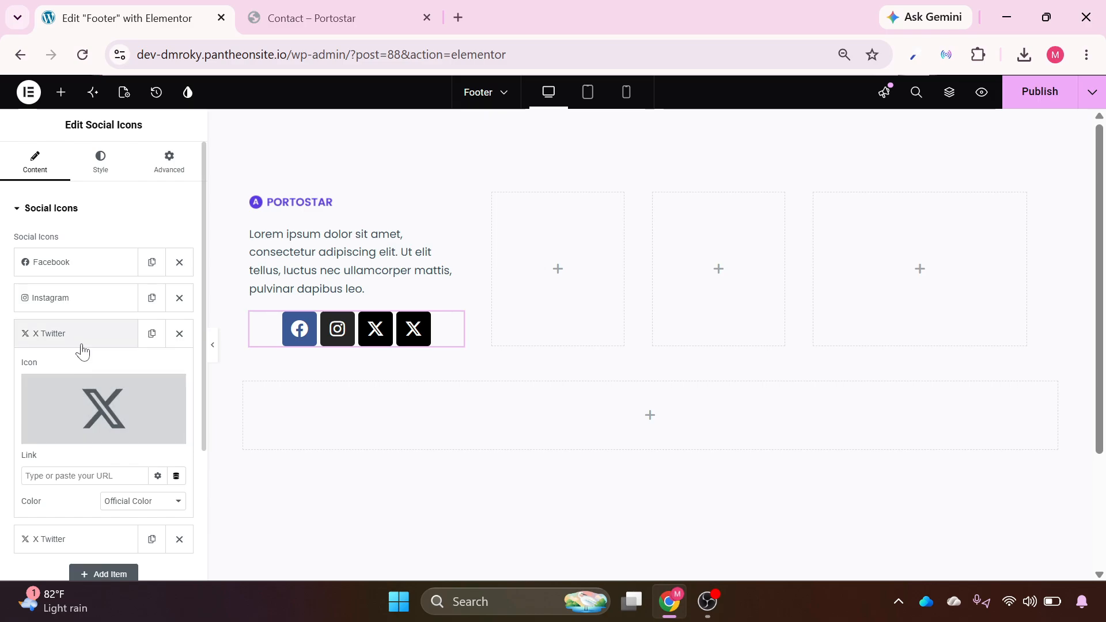
pyautogui.click(81, 337)
pyautogui.click(75, 373)
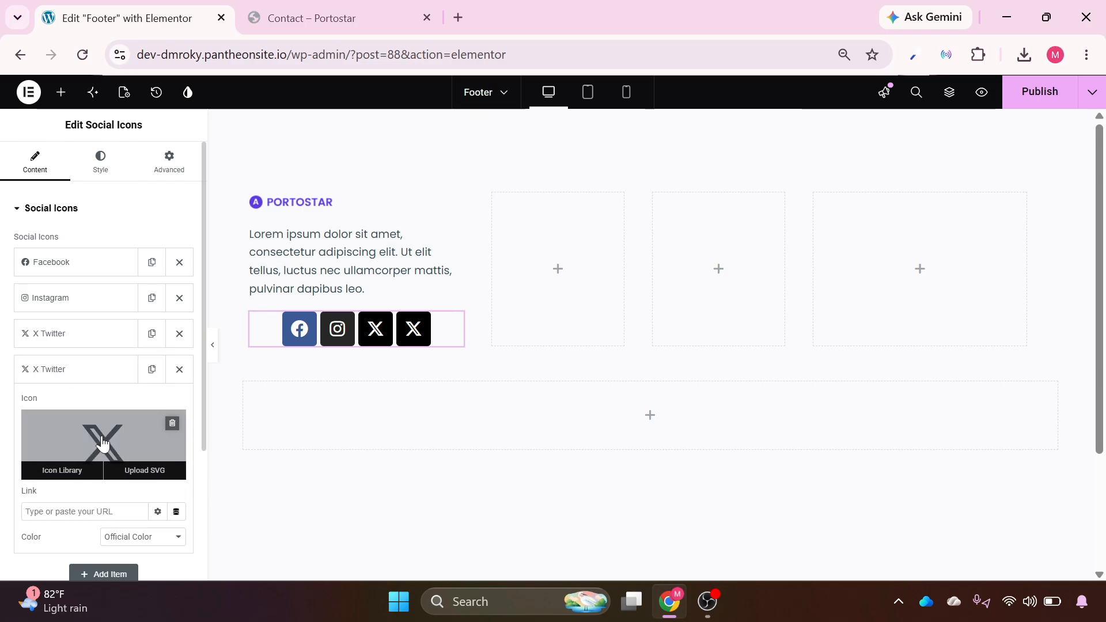
pyautogui.click(62, 467)
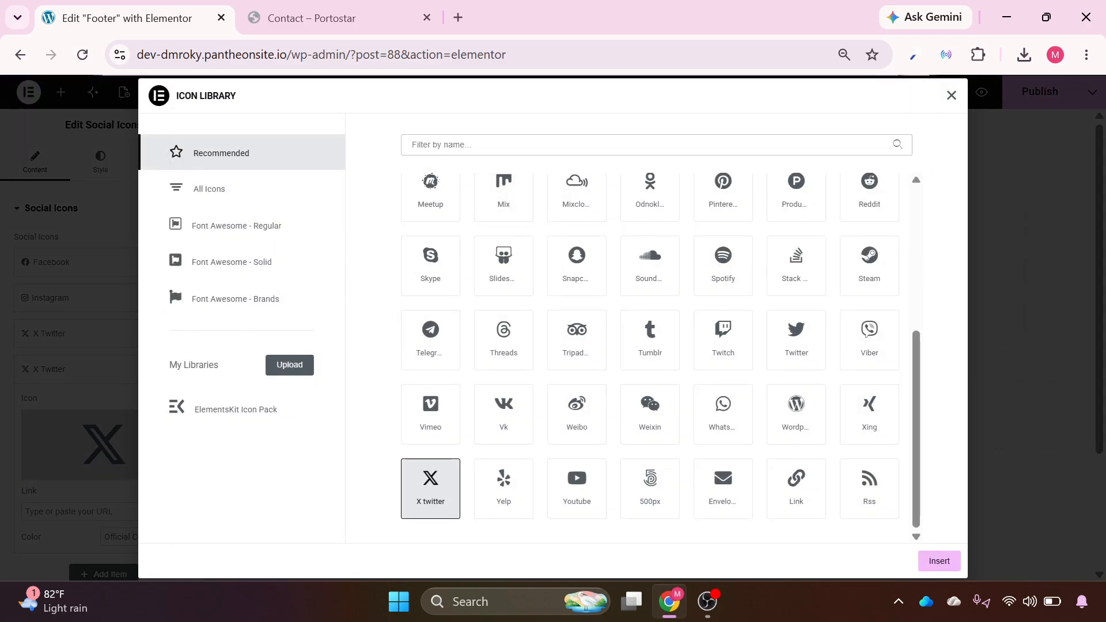
pyautogui.write('w')
pyautogui.doubleClick(796, 224)
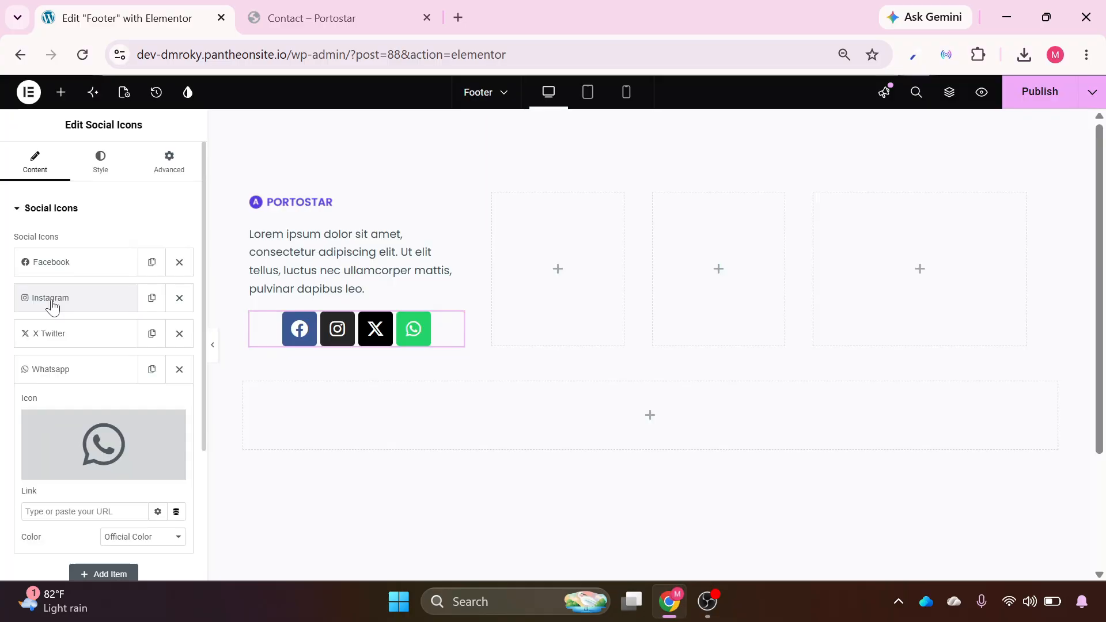
# Open YouTube in a new browser tab and copy its web address.
pyautogui.click(460, 18)
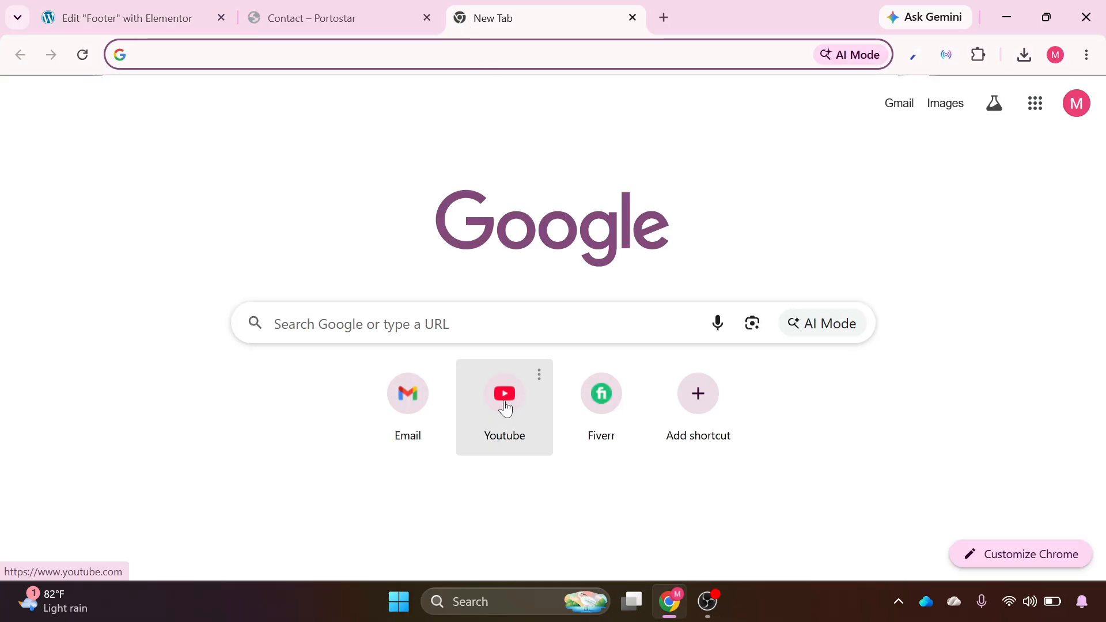
pyautogui.click(502, 403)
pyautogui.click(257, 58)
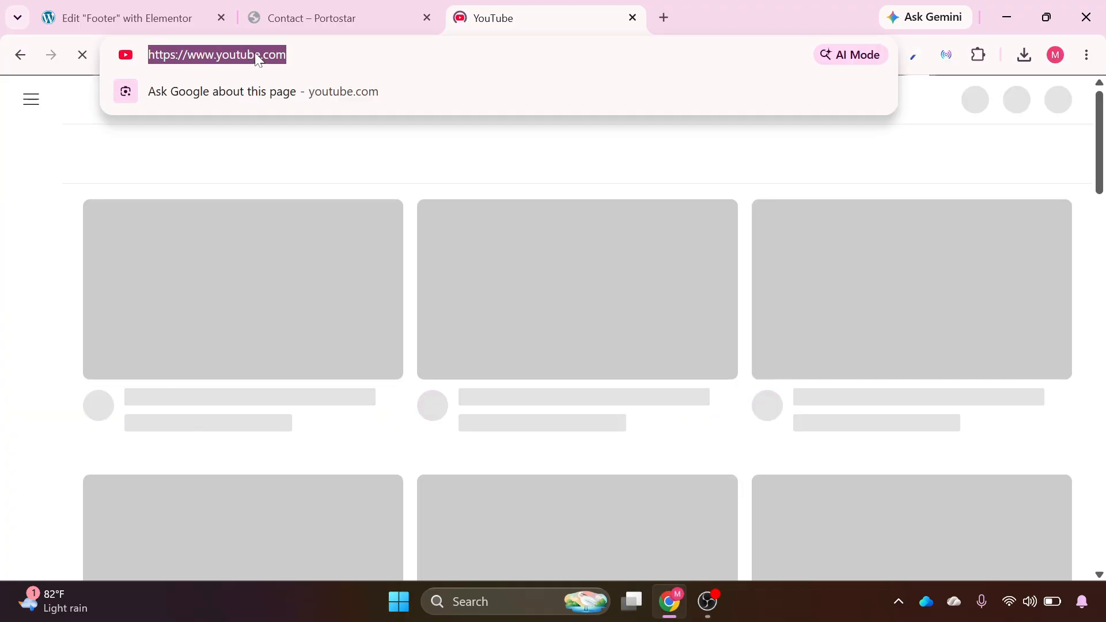
pyautogui.rightClick(257, 57)
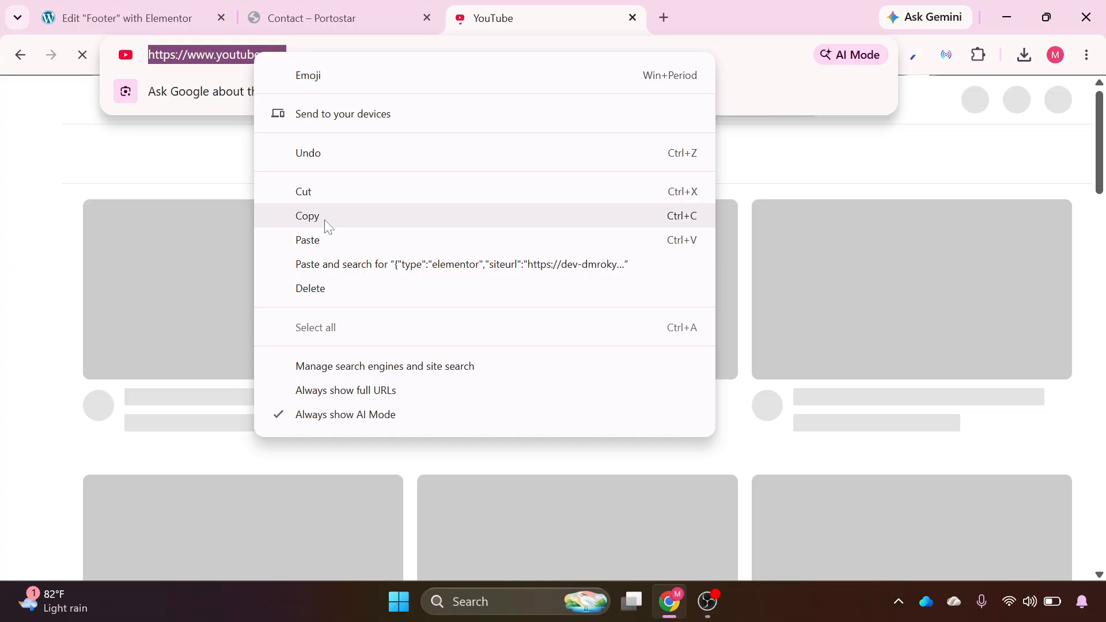
pyautogui.click(307, 216)
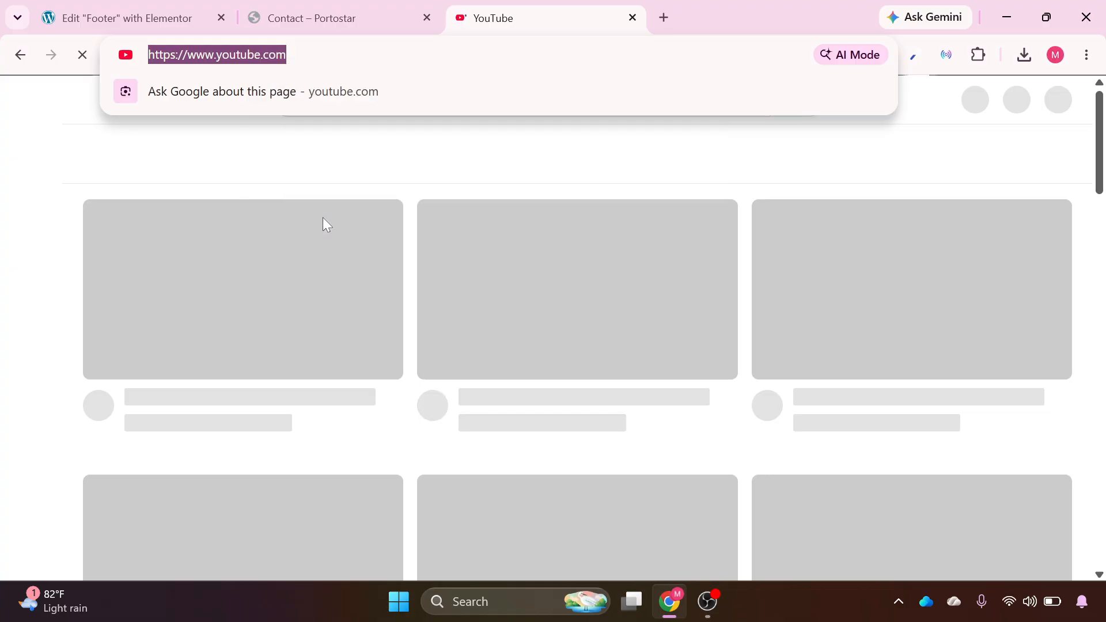
pyautogui.click(159, 19)
pyautogui.click(76, 259)
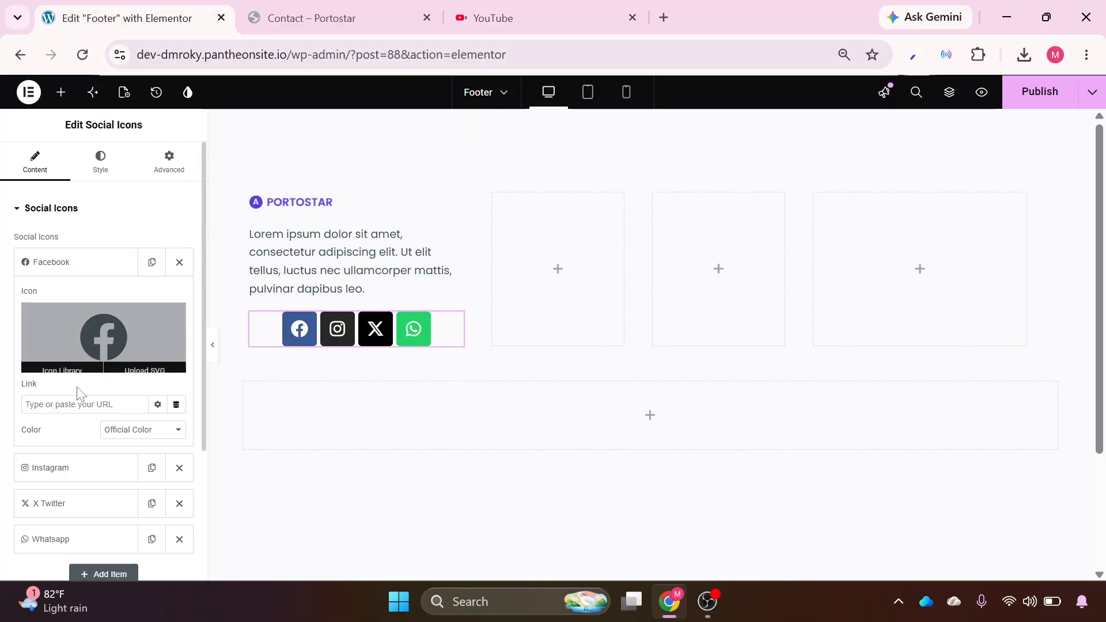
pyautogui.click(81, 404)
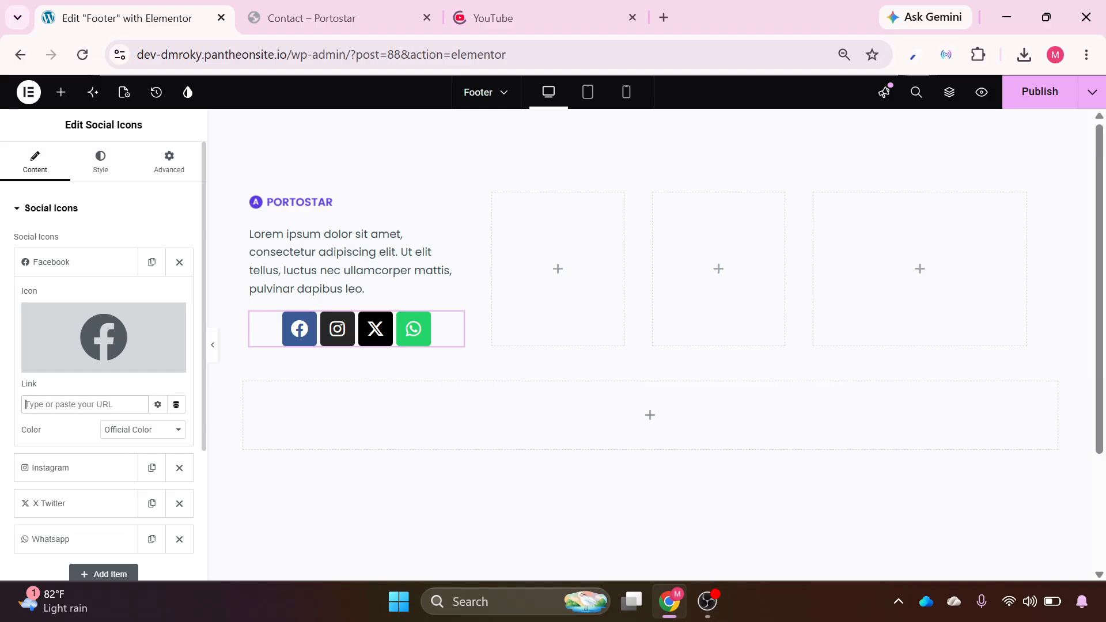
pyautogui.hotkey('ctrl', 'v')
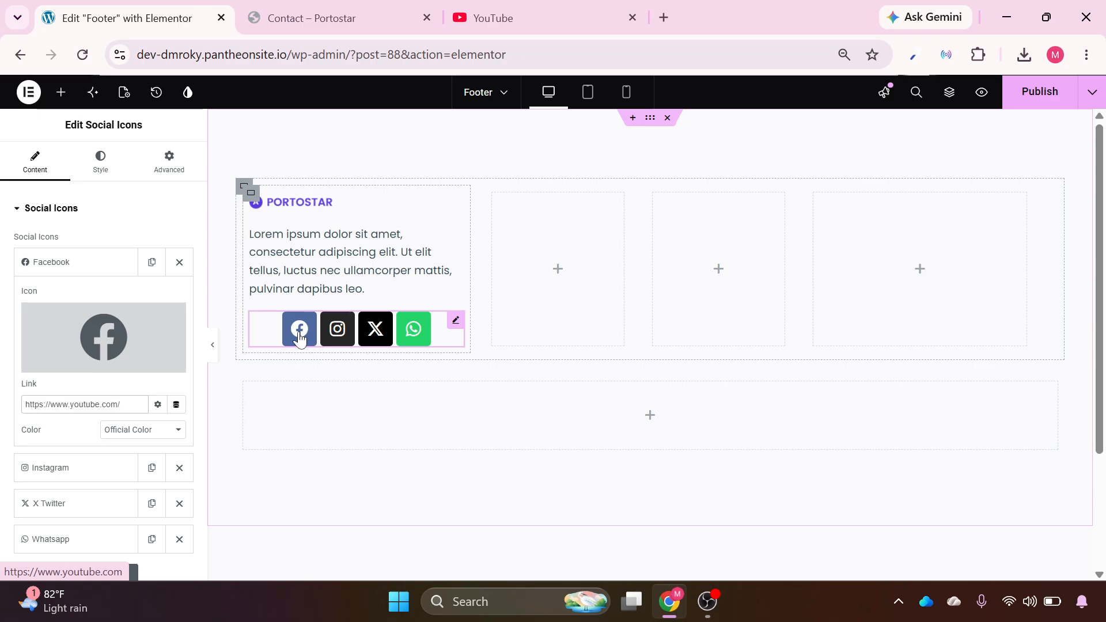
pyautogui.click(58, 262)
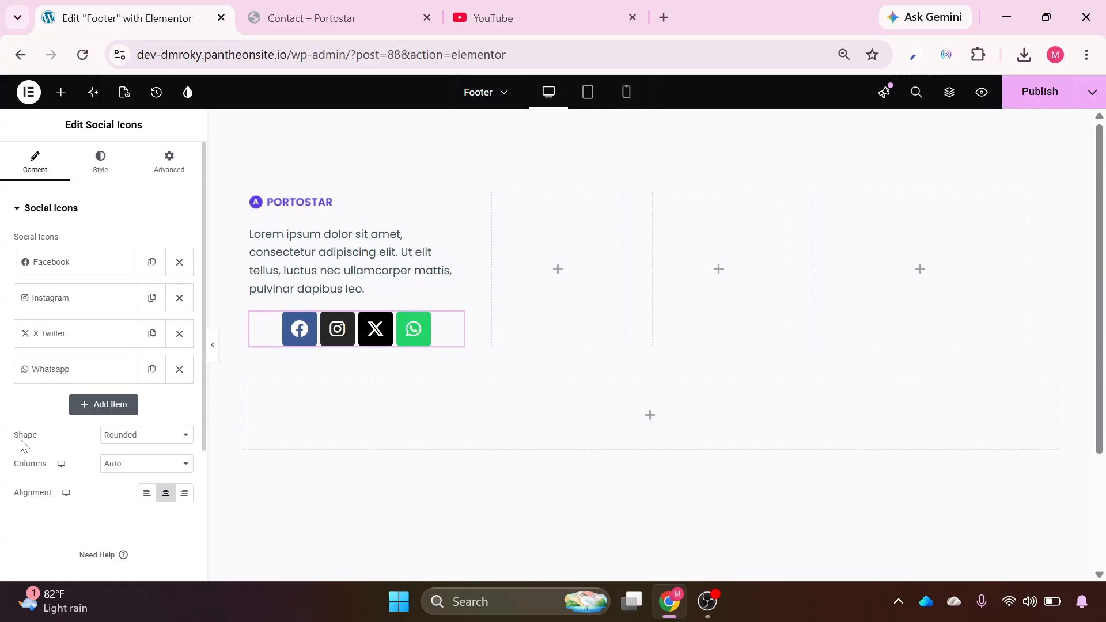
# Set the social icons' shape to Circle and align them to the start of the column.
pyautogui.moveTo(19, 437); pyautogui.dragTo(112, 444)
pyautogui.click(151, 441)
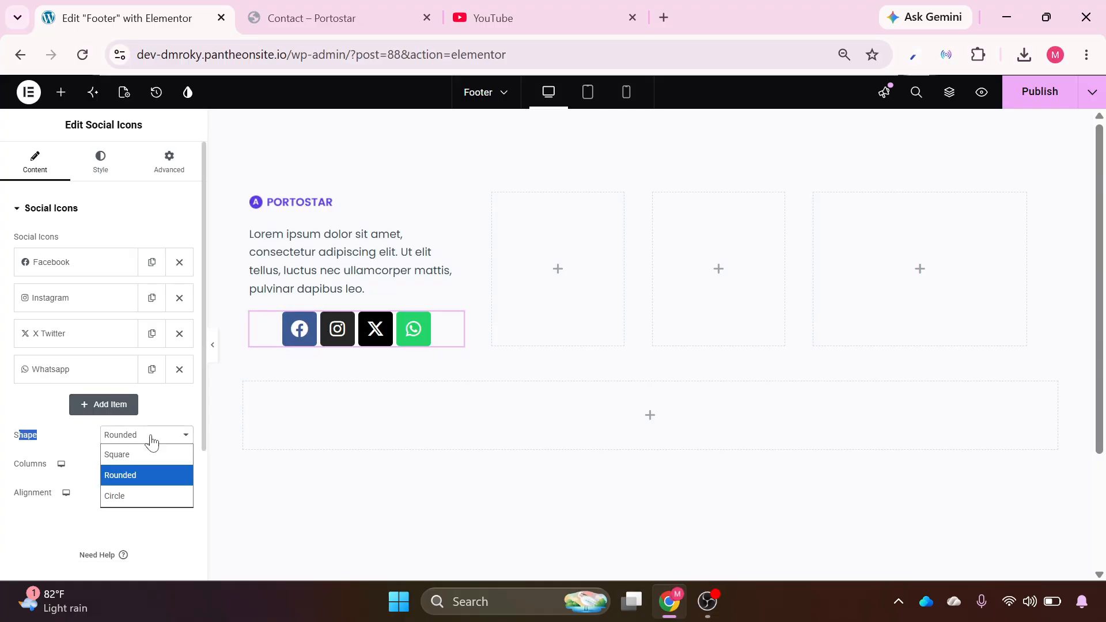
pyautogui.click(133, 495)
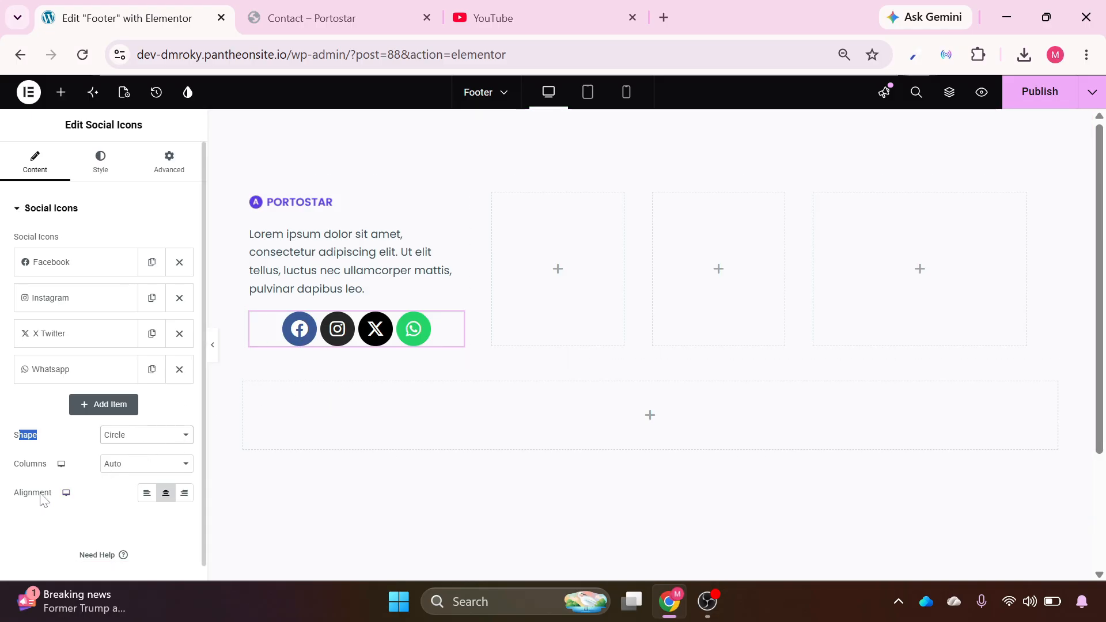
pyautogui.click(147, 493)
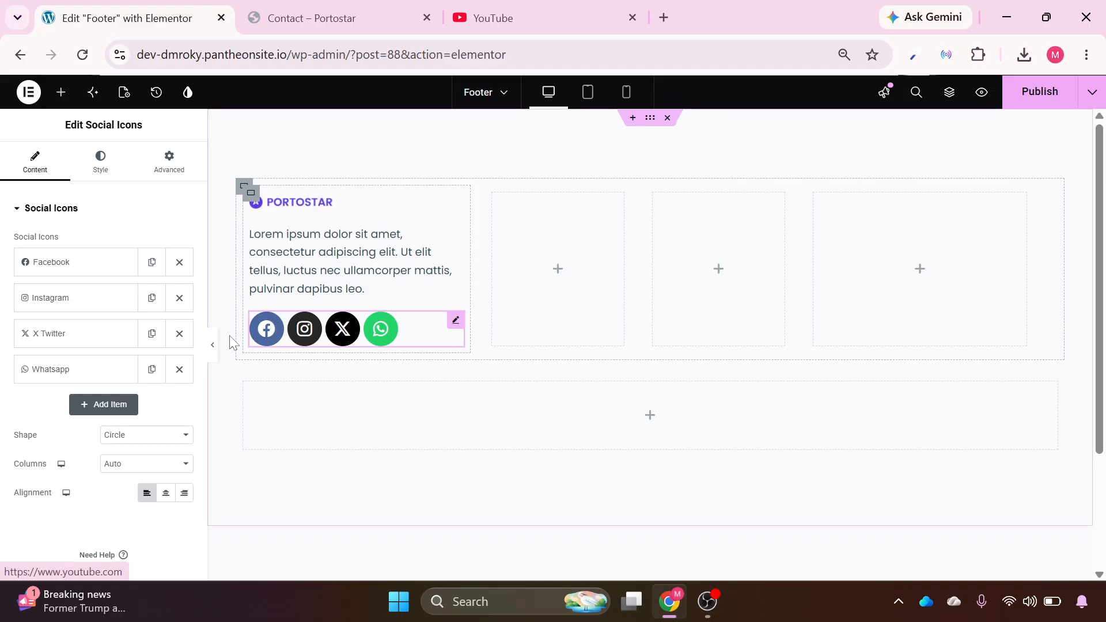
# Switch the social icons to custom colours and set their secondary colour to white.
pyautogui.click(109, 171)
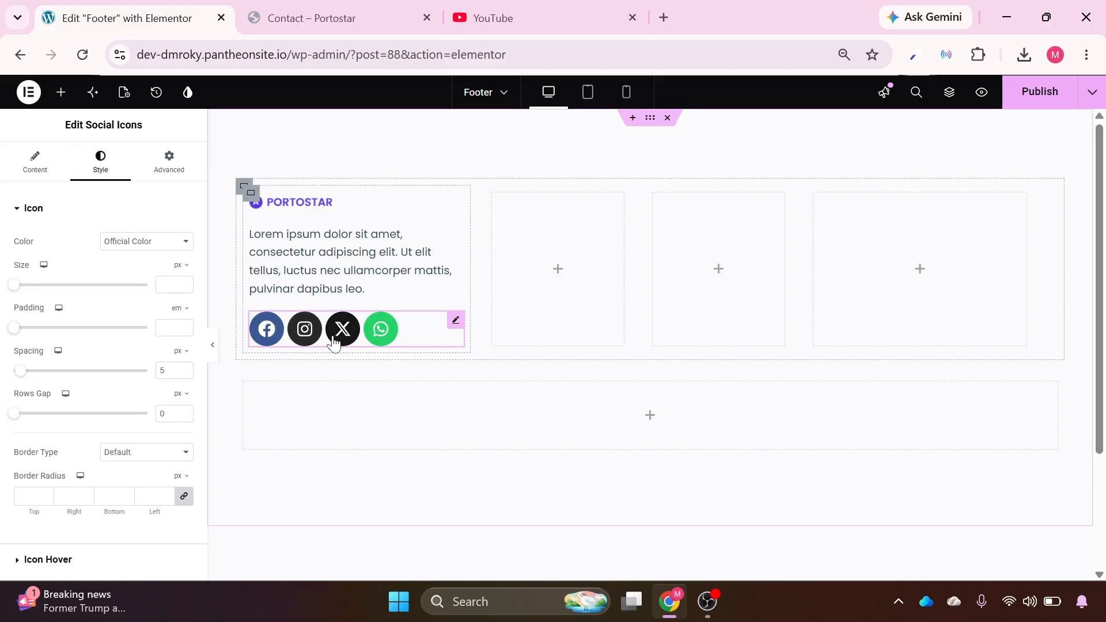
pyautogui.click(127, 242)
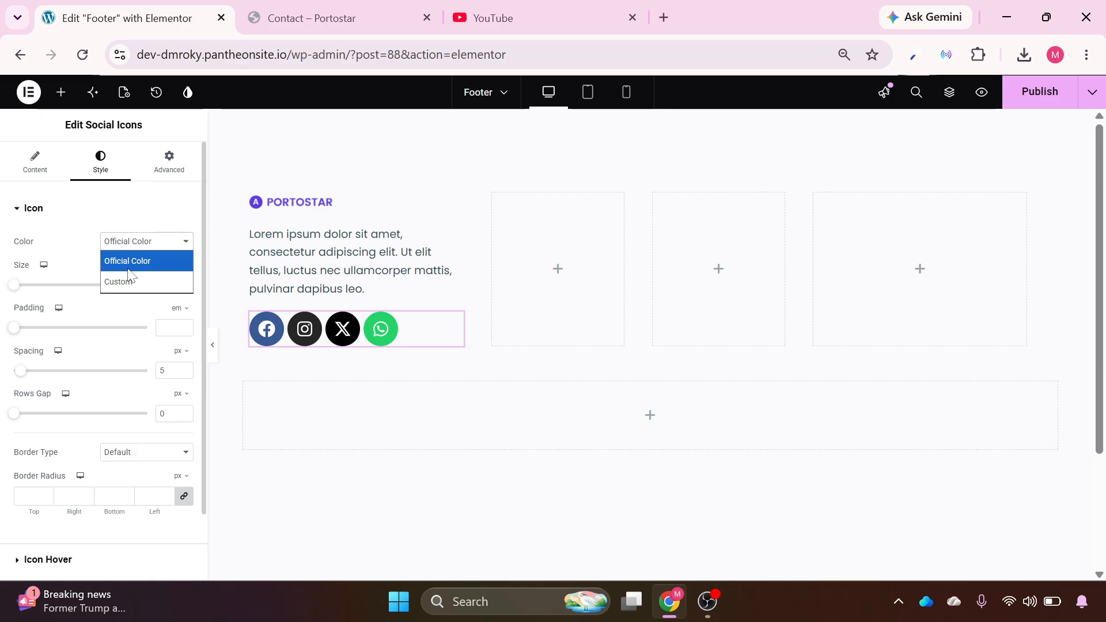
pyautogui.click(129, 279)
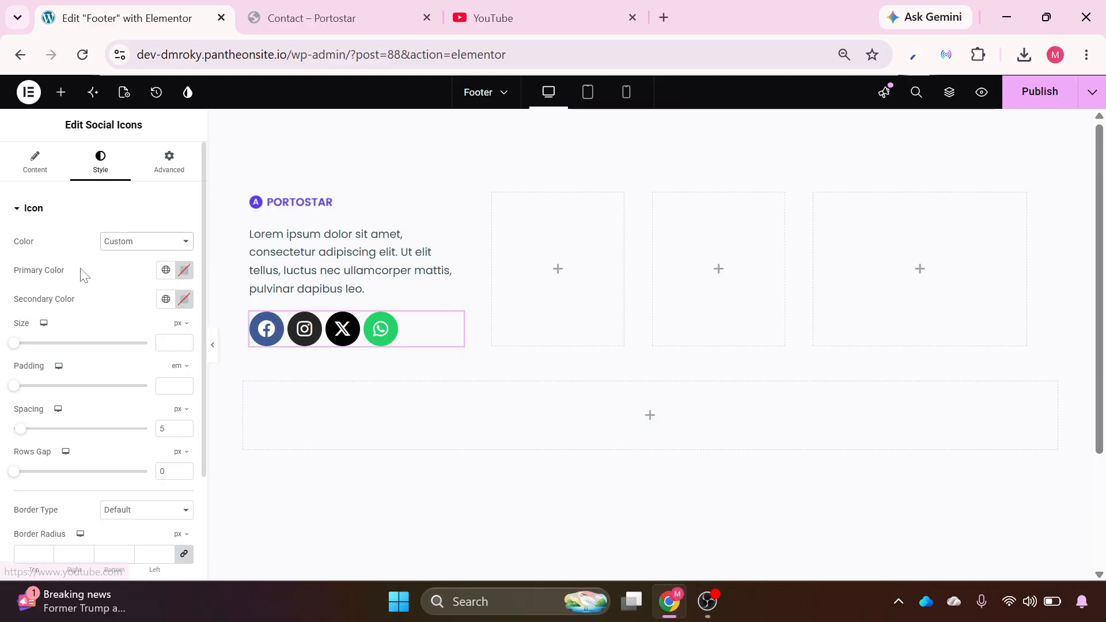
pyautogui.moveTo(37, 275); pyautogui.dragTo(68, 278)
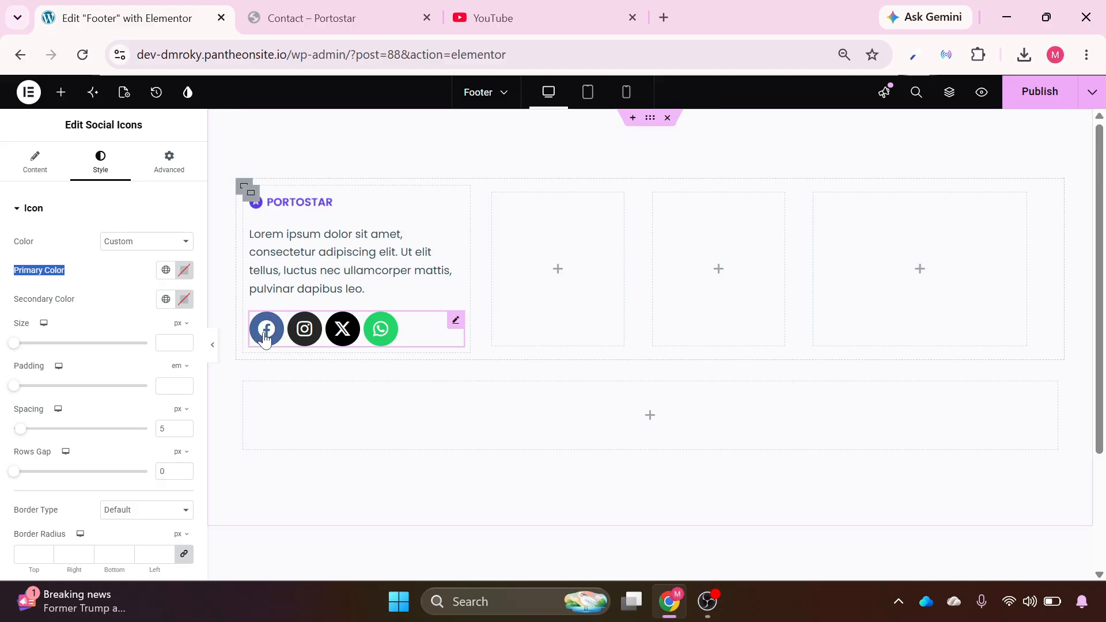
pyautogui.click(185, 306)
pyautogui.write('#FFFFFF')
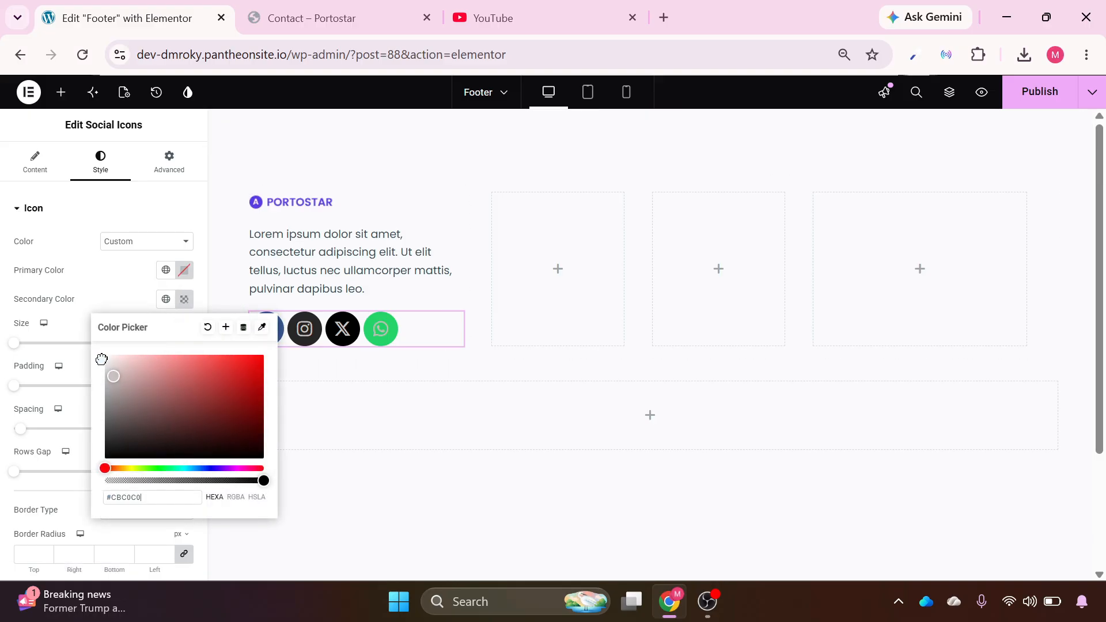
pyautogui.click(115, 298)
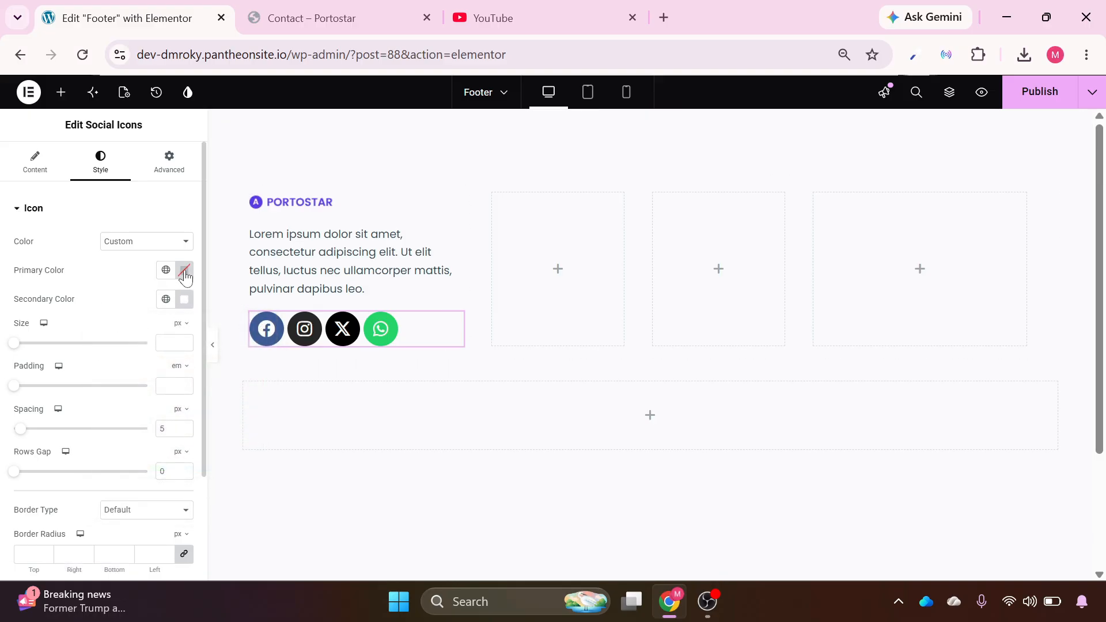
# Set the social icons' primary colour to bright blue and their size to 20 px.
pyautogui.click(184, 272)
pyautogui.moveTo(191, 439); pyautogui.dragTo(210, 439)
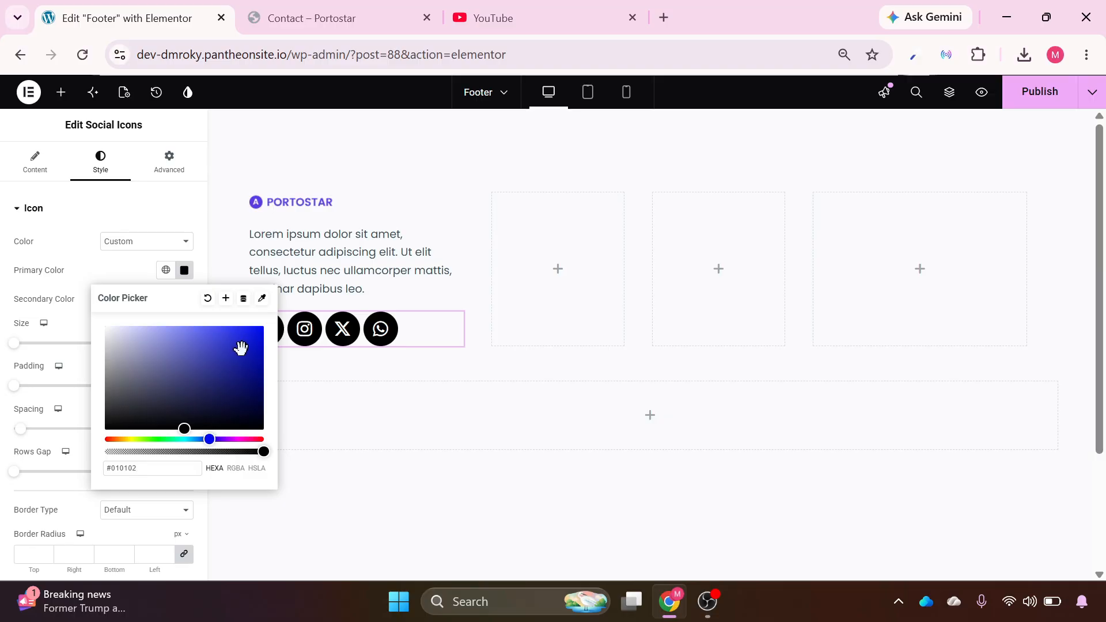
pyautogui.moveTo(241, 347); pyautogui.dragTo(263, 326)
pyautogui.click(118, 268)
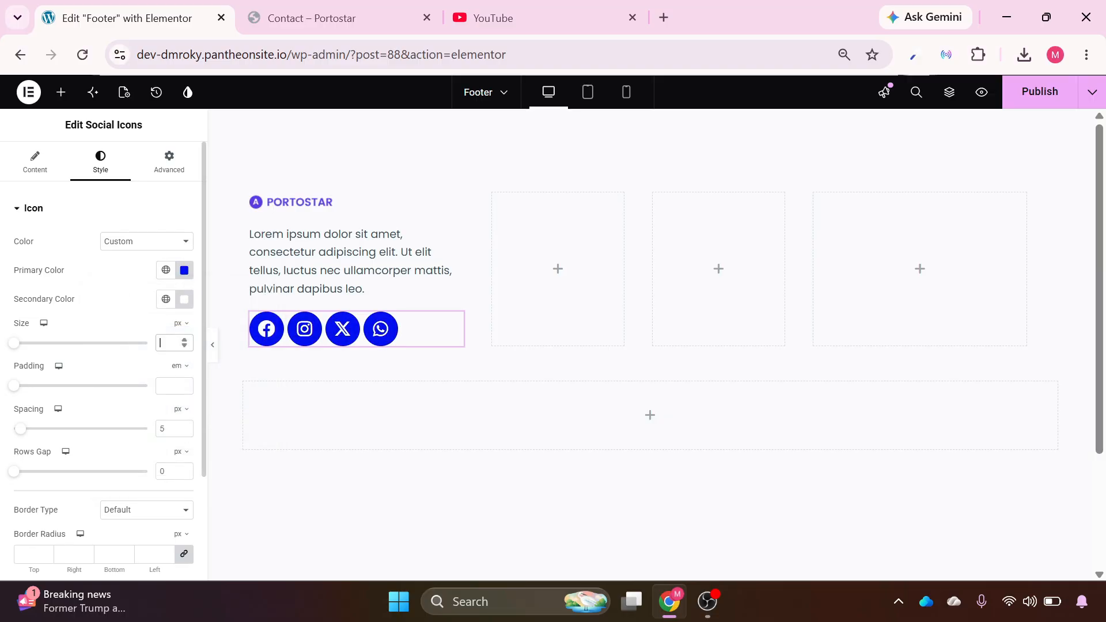
pyautogui.write('20')
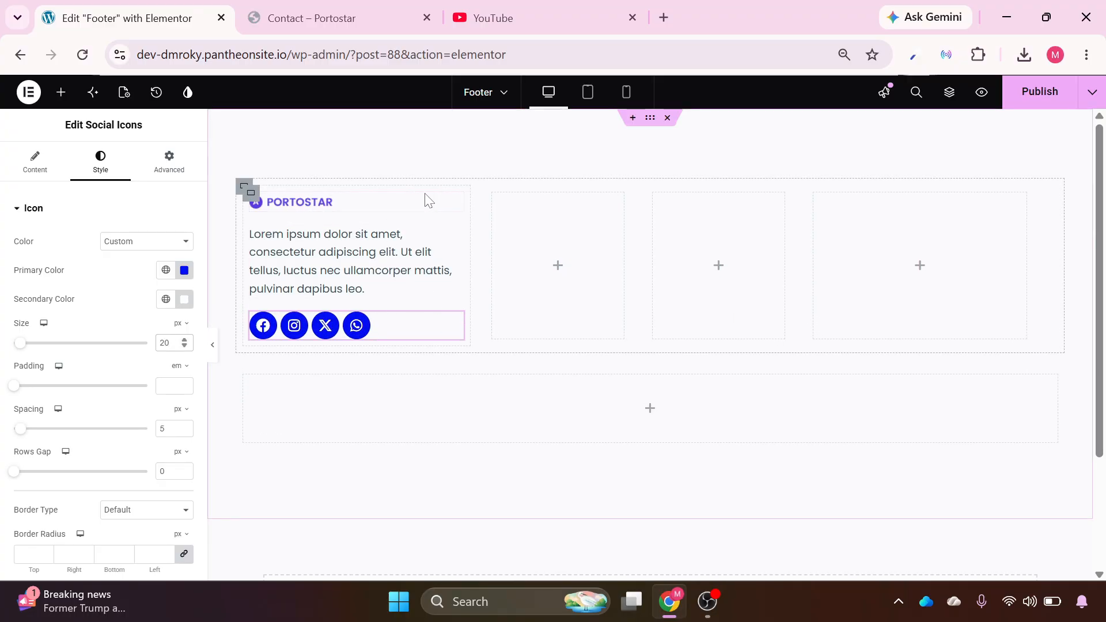
# Add a Heading widget to the second column and title it "Quick Links".
pyautogui.click(556, 270)
pyautogui.moveTo(28, 543); pyautogui.dragTo(554, 271)
pyautogui.moveTo(124, 258); pyautogui.dragTo(5, 268)
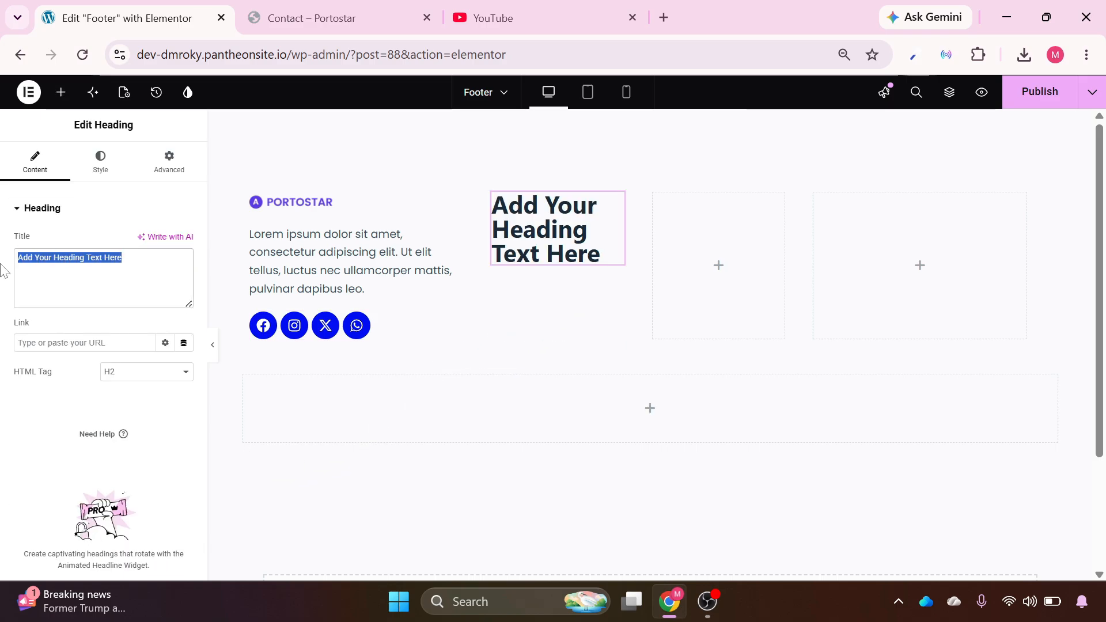
pyautogui.write('Quick Links')
# Set the Quick Links heading's typography to the Poppins font family at 22 px.
pyautogui.click(101, 163)
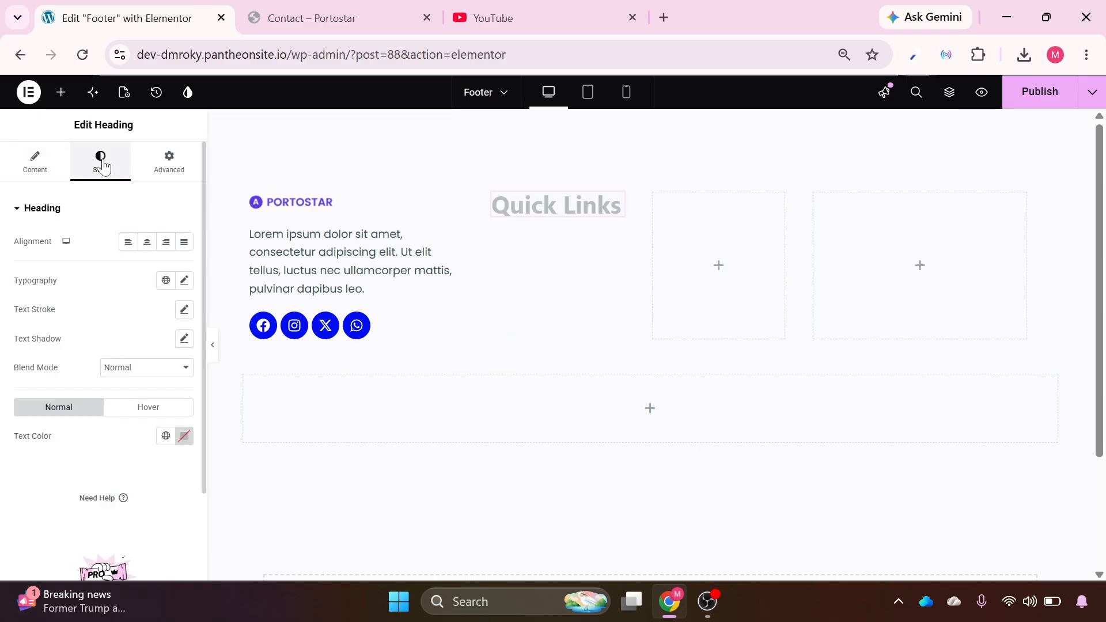
pyautogui.click(184, 280)
pyautogui.click(149, 350)
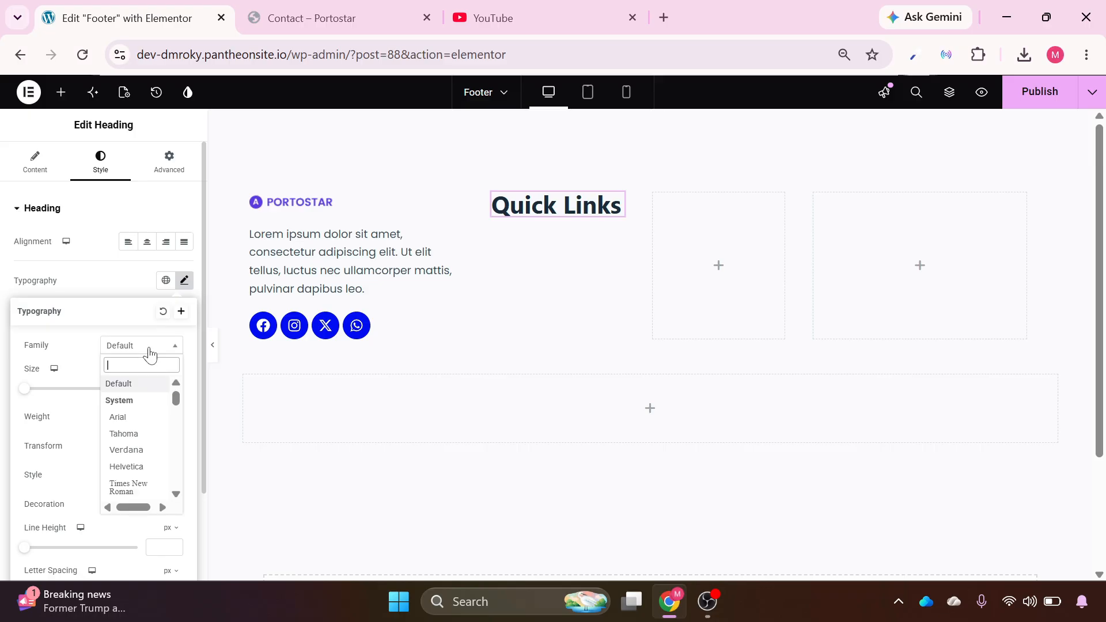
pyautogui.write('pop')
pyautogui.press('Return')
pyautogui.click(158, 389)
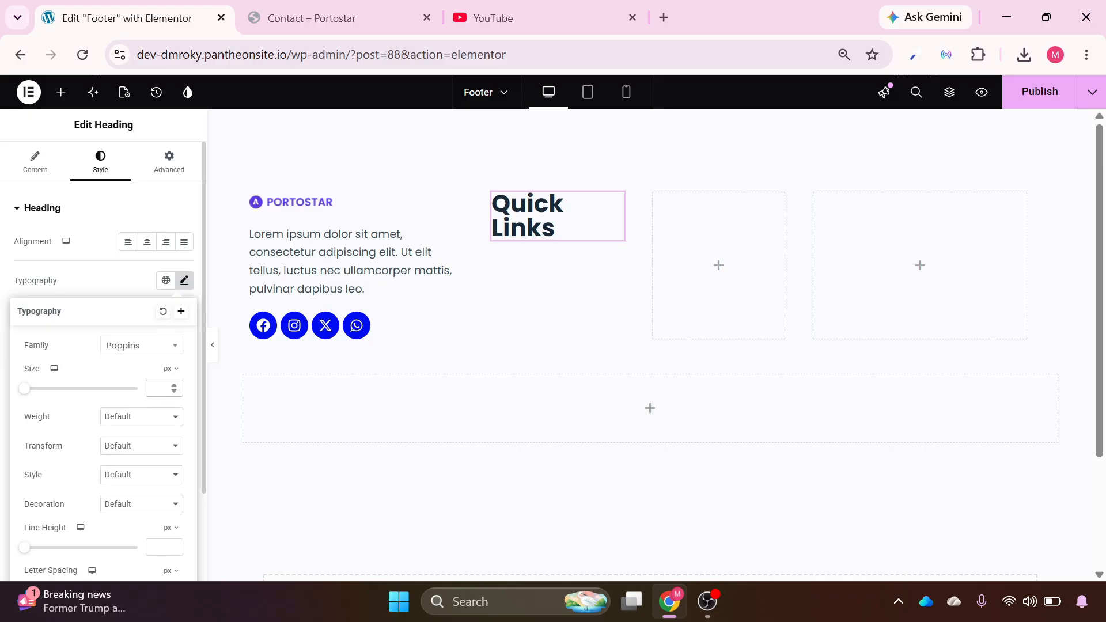
pyautogui.write('22')
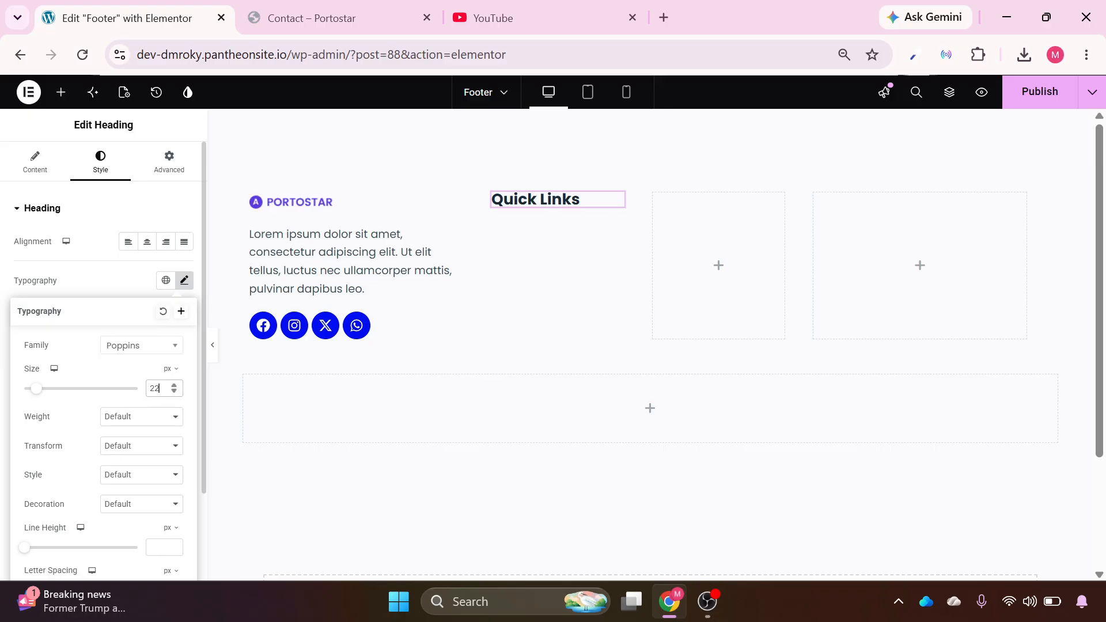
pyautogui.click(118, 279)
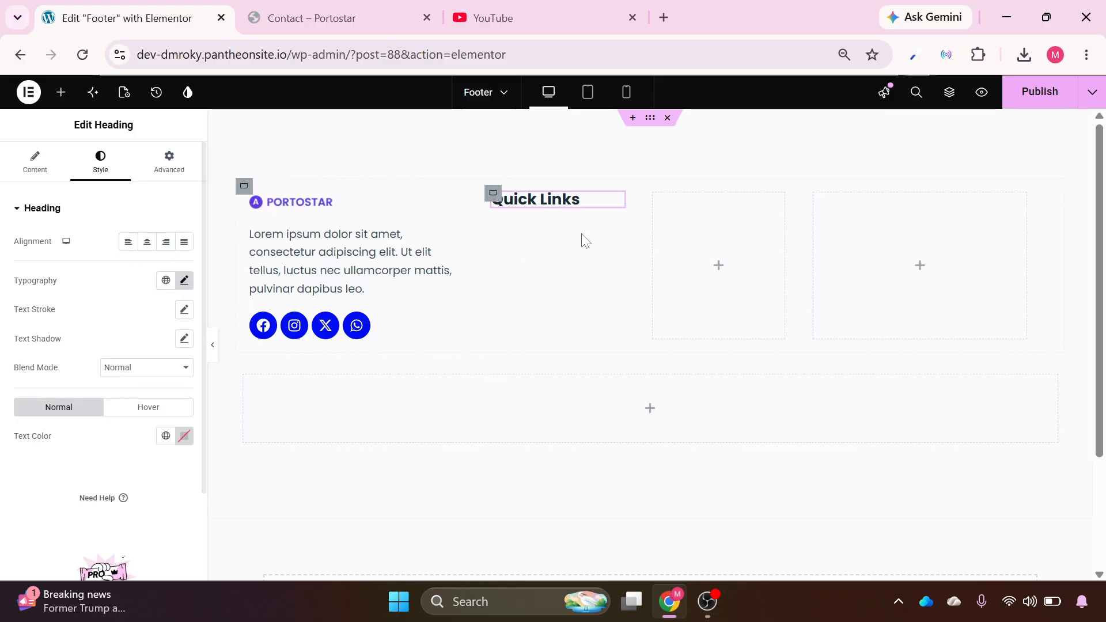
# Add an Icon List widget below the Quick Links heading and open its first item for editing.
pyautogui.click(61, 101)
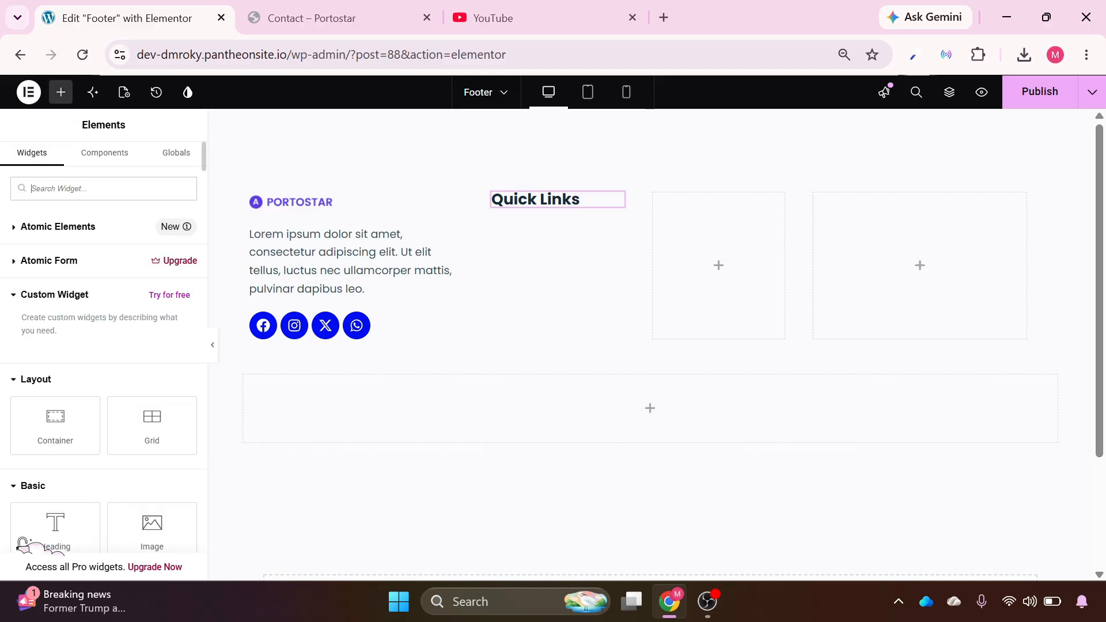
pyautogui.write('licon li')
pyautogui.moveTo(55, 239); pyautogui.dragTo(596, 220)
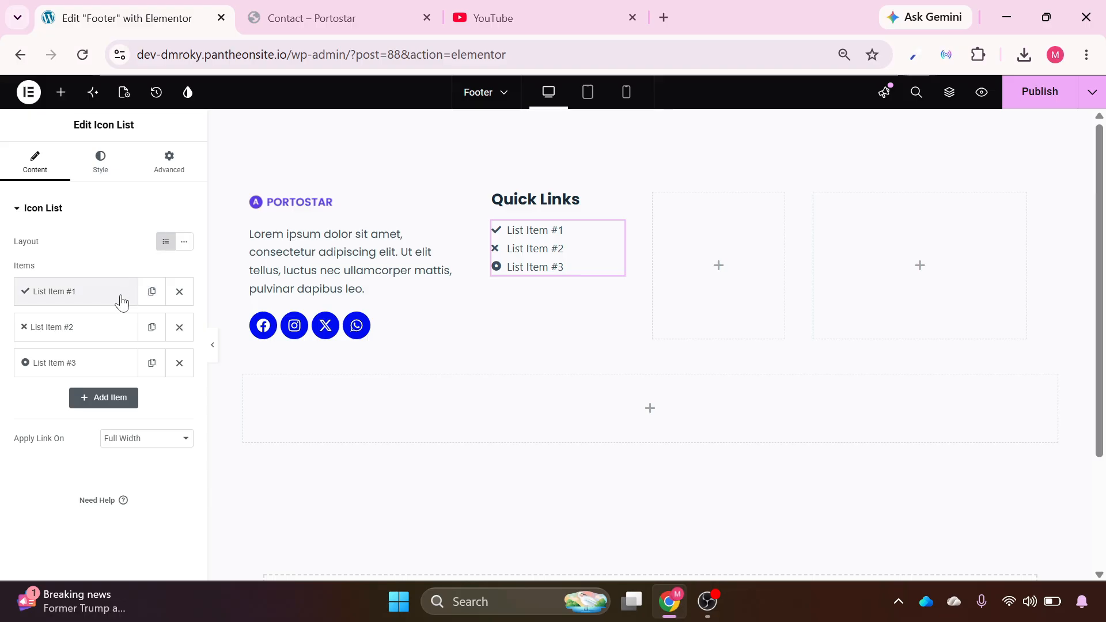
pyautogui.click(92, 297)
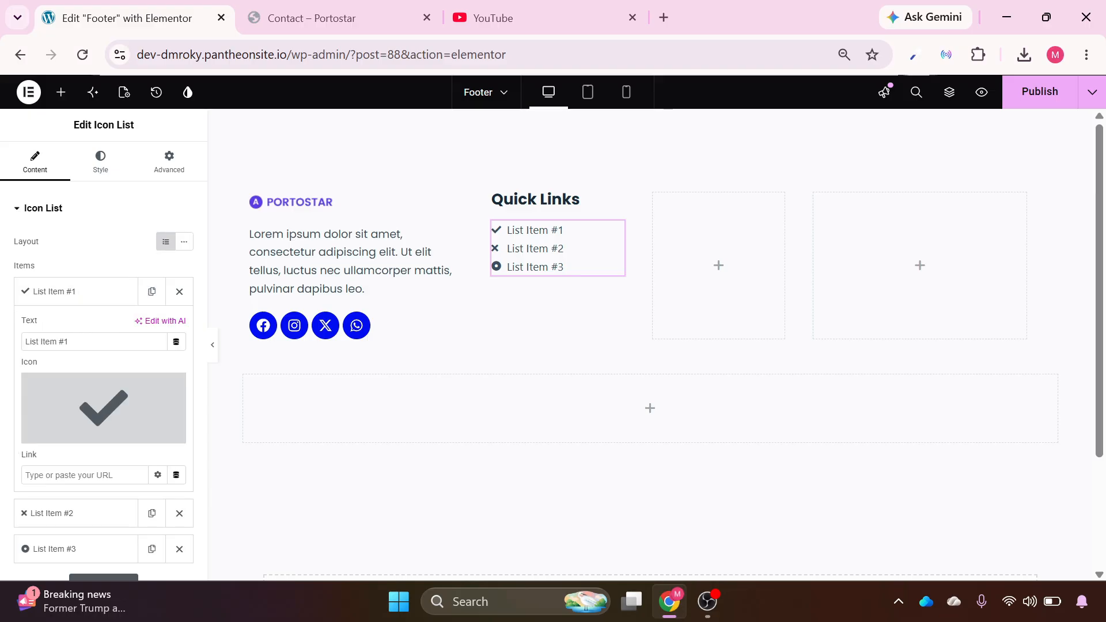
# Remove the icon from the first Icon List item and delete the second and third items.
pyautogui.click(172, 385)
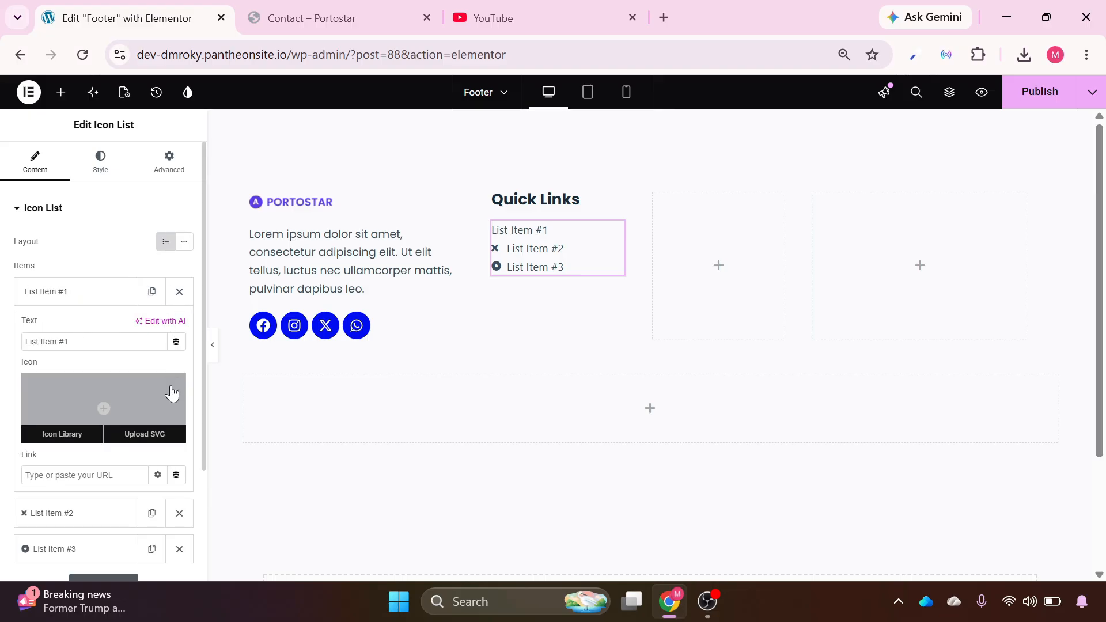
pyautogui.click(113, 293)
pyautogui.click(179, 327)
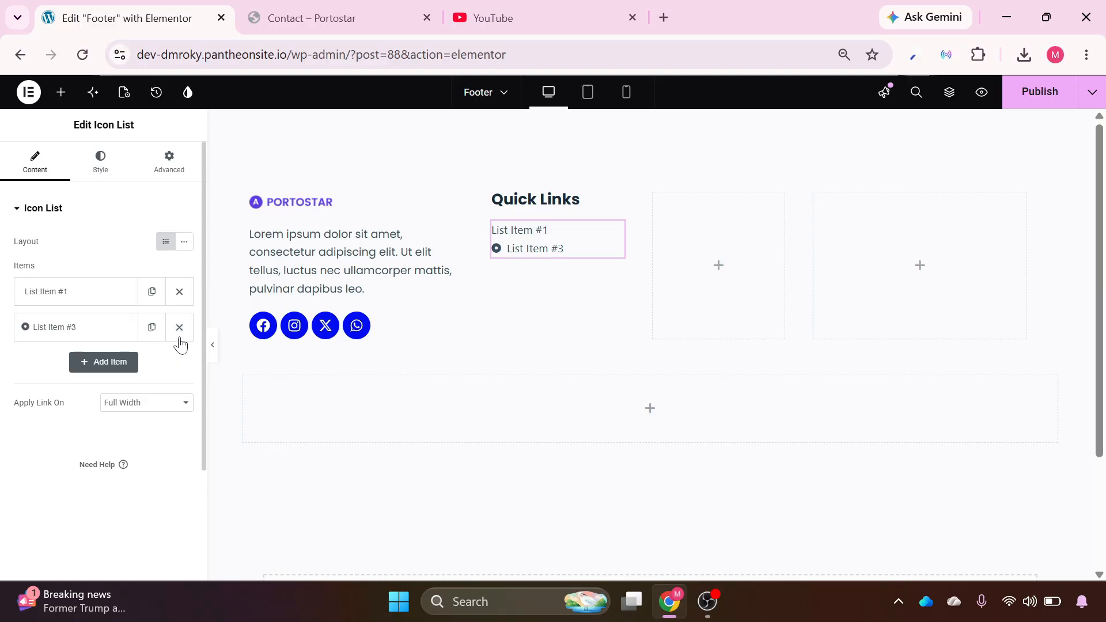
pyautogui.click(179, 326)
# Rename the remaining list item "Home" and duplicate it three times.
pyautogui.click(115, 297)
pyautogui.hotkey('ctrl', 'a')
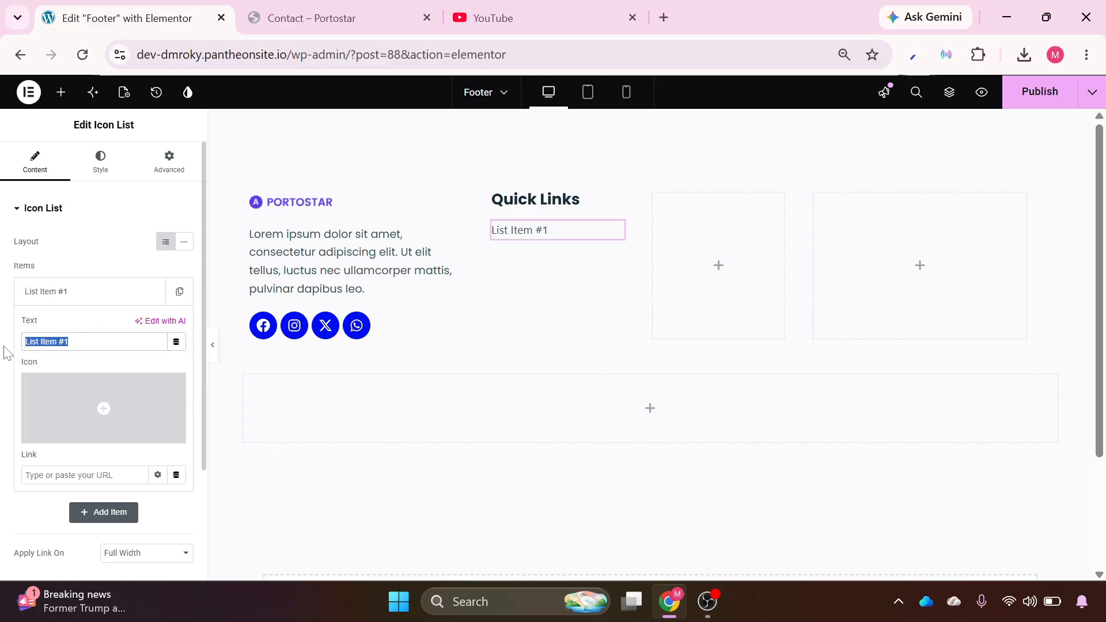
pyautogui.write('Home')
pyautogui.click(139, 293)
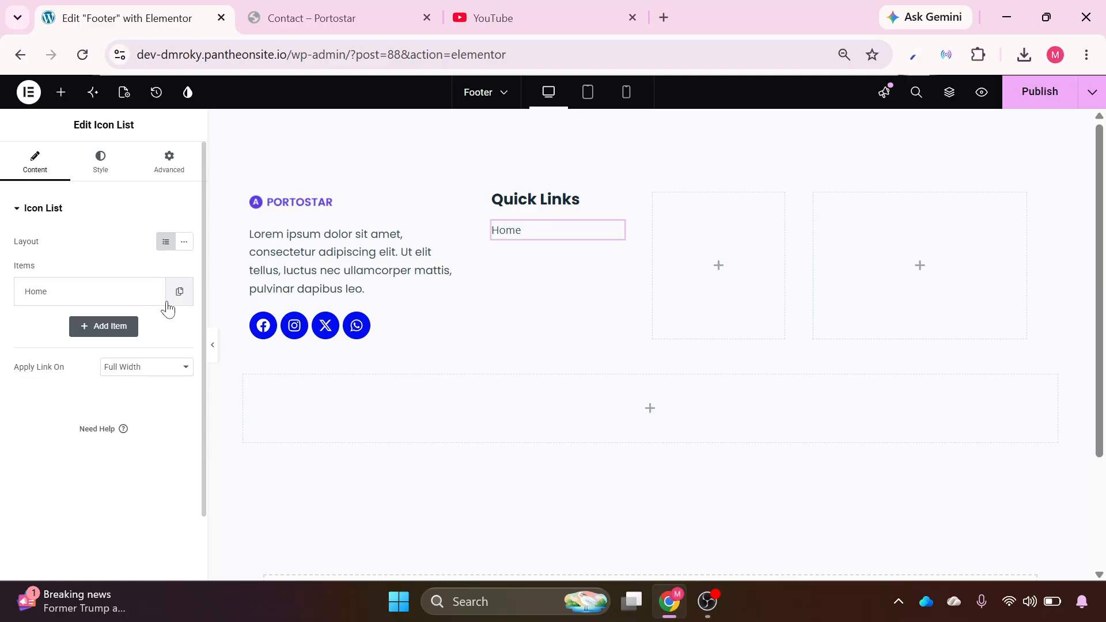
pyautogui.click(178, 292)
pyautogui.click(153, 334)
pyautogui.click(152, 364)
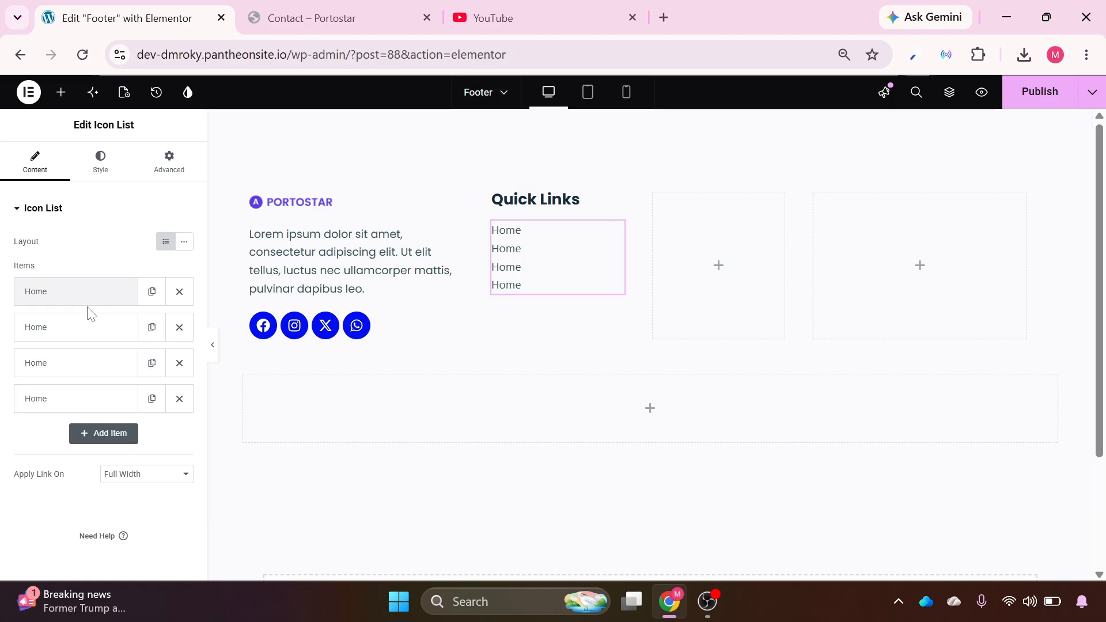
# Rename the three duplicated list items "Services", "Blog" and "Contact", in that order.
pyautogui.click(55, 325)
pyautogui.click(69, 377)
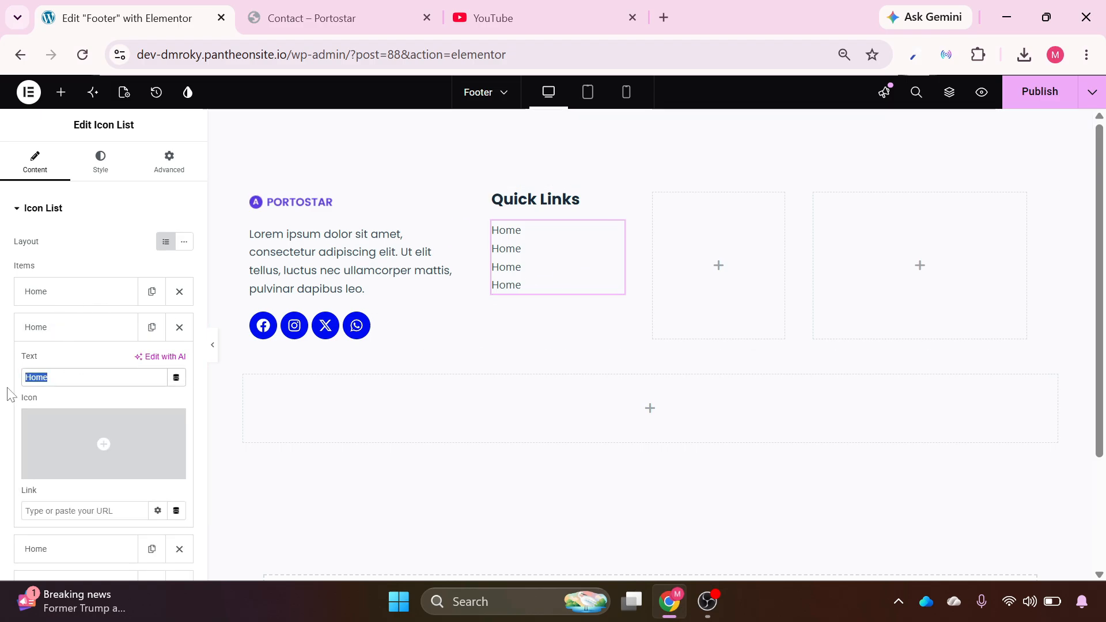
pyautogui.write('Services')
pyautogui.click(80, 364)
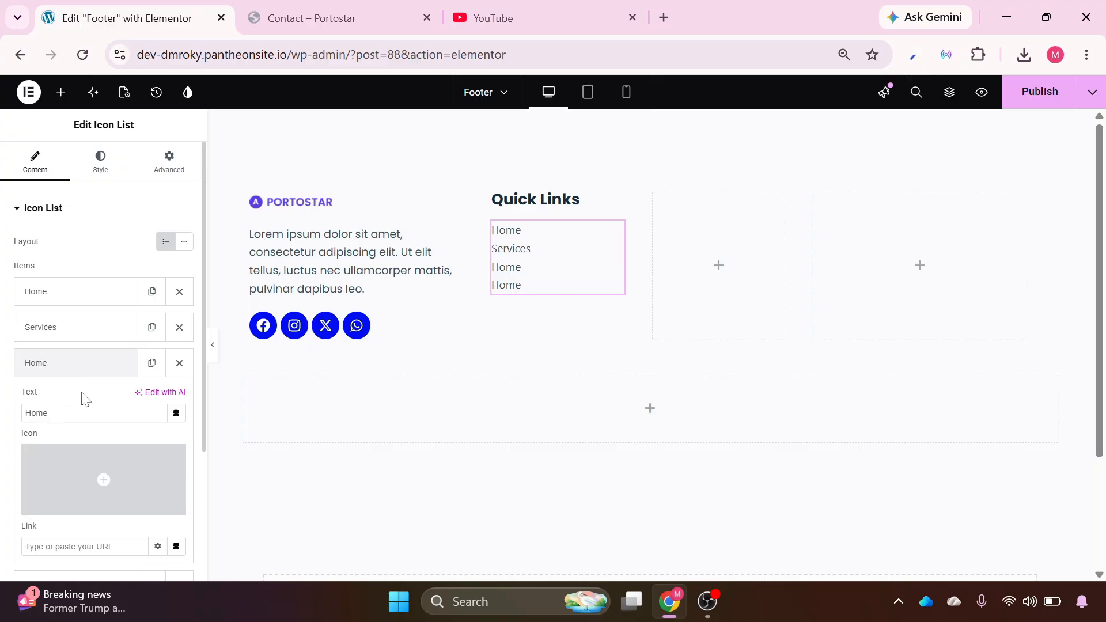
pyautogui.moveTo(65, 413); pyautogui.dragTo(1, 422)
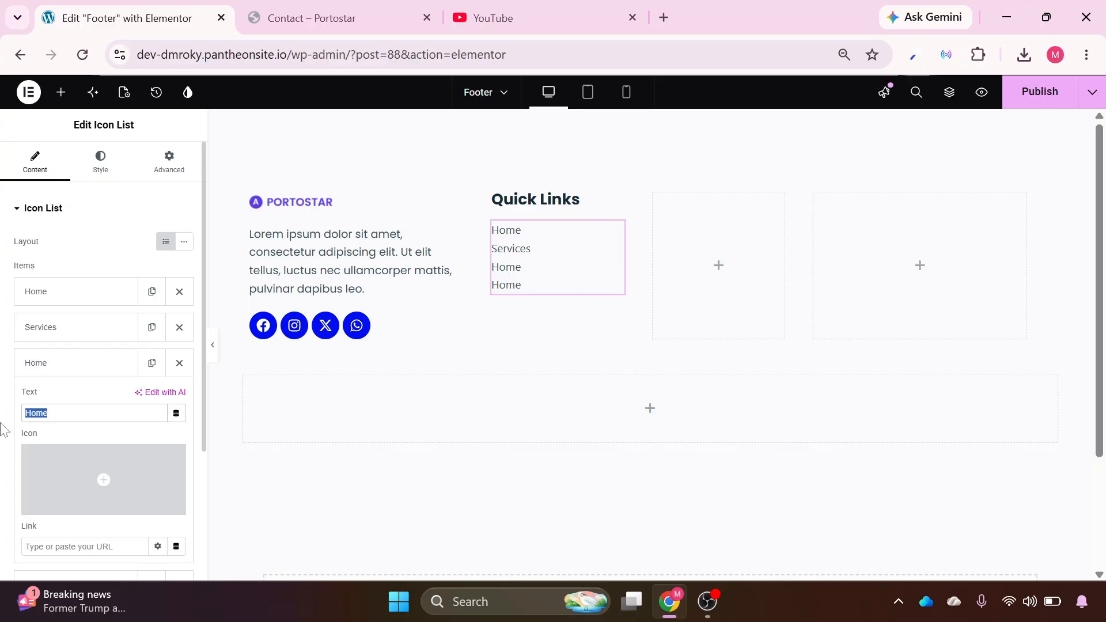
pyautogui.write('Blog')
pyautogui.click(61, 366)
pyautogui.click(60, 406)
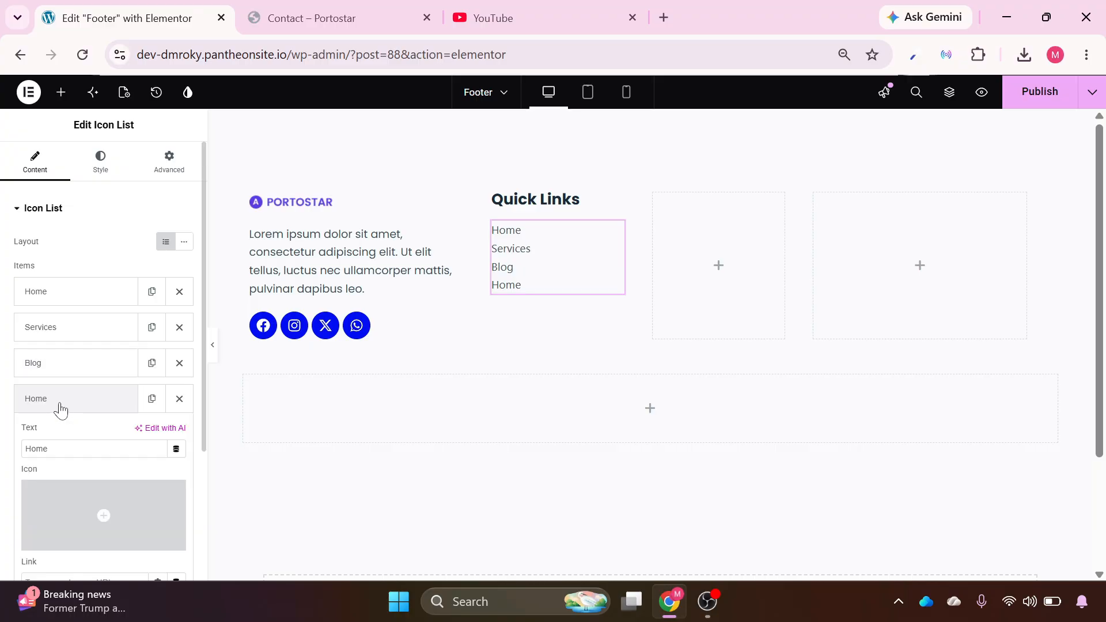
pyautogui.click(65, 449)
pyautogui.write('Contact')
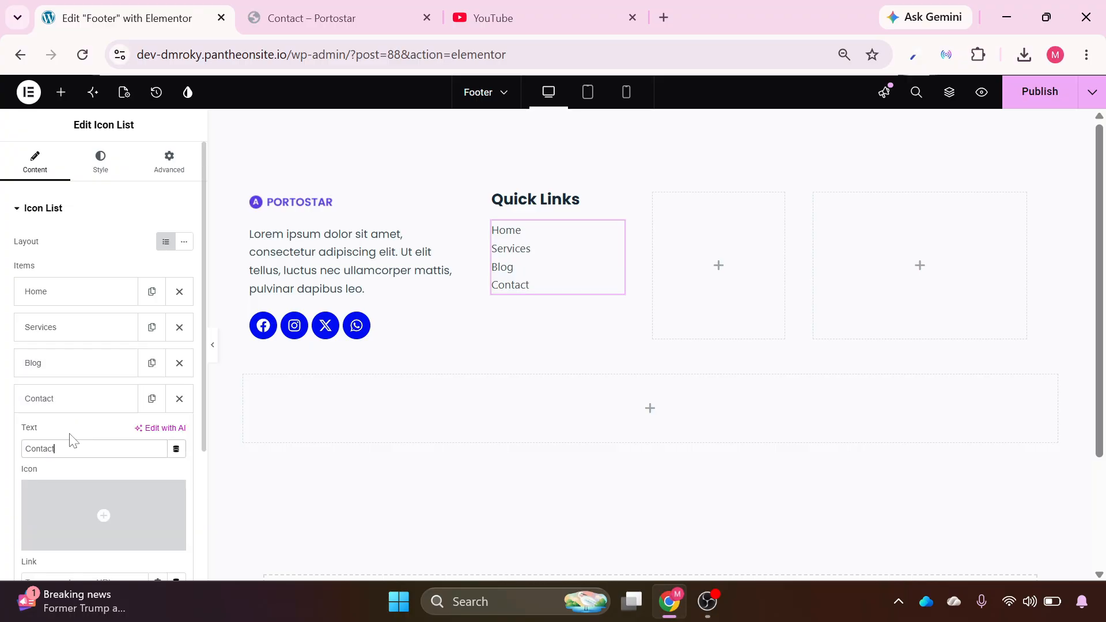
pyautogui.click(64, 402)
# Link the Home list item to the site's Home page and the Services item to the Services page.
pyautogui.click(63, 288)
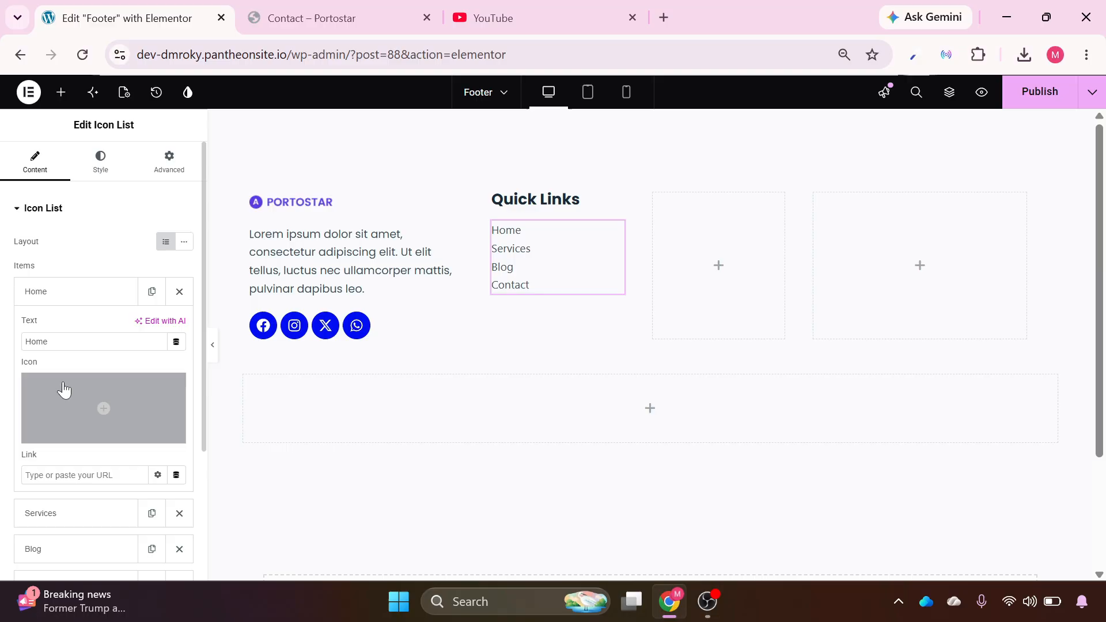
pyautogui.click(59, 475)
pyautogui.write('h')
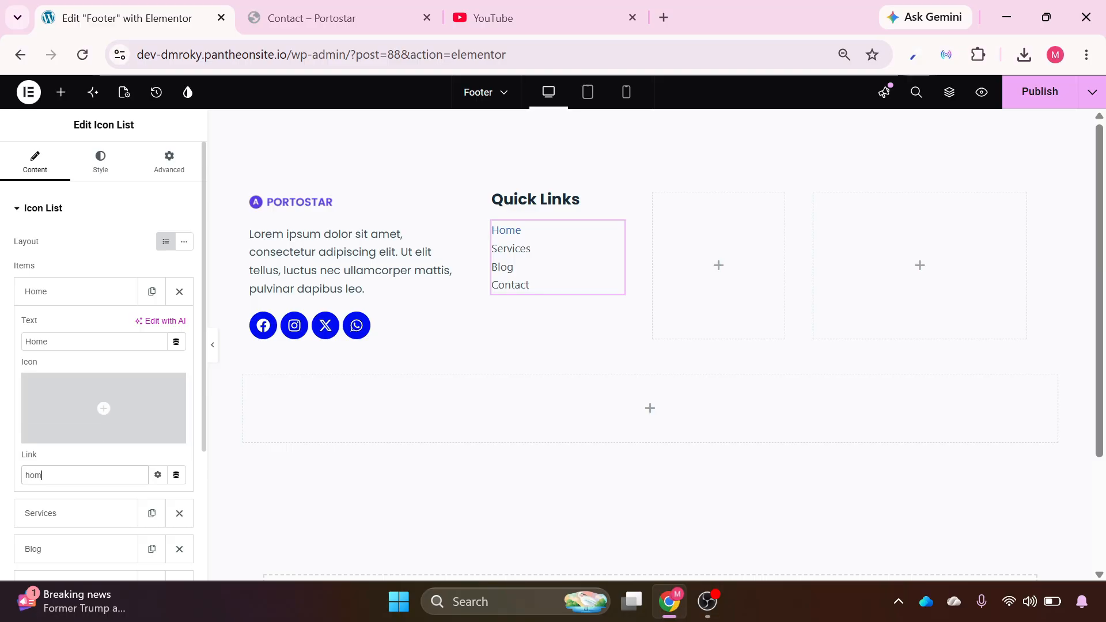
pyautogui.write('om')
pyautogui.click(58, 505)
pyautogui.click(64, 294)
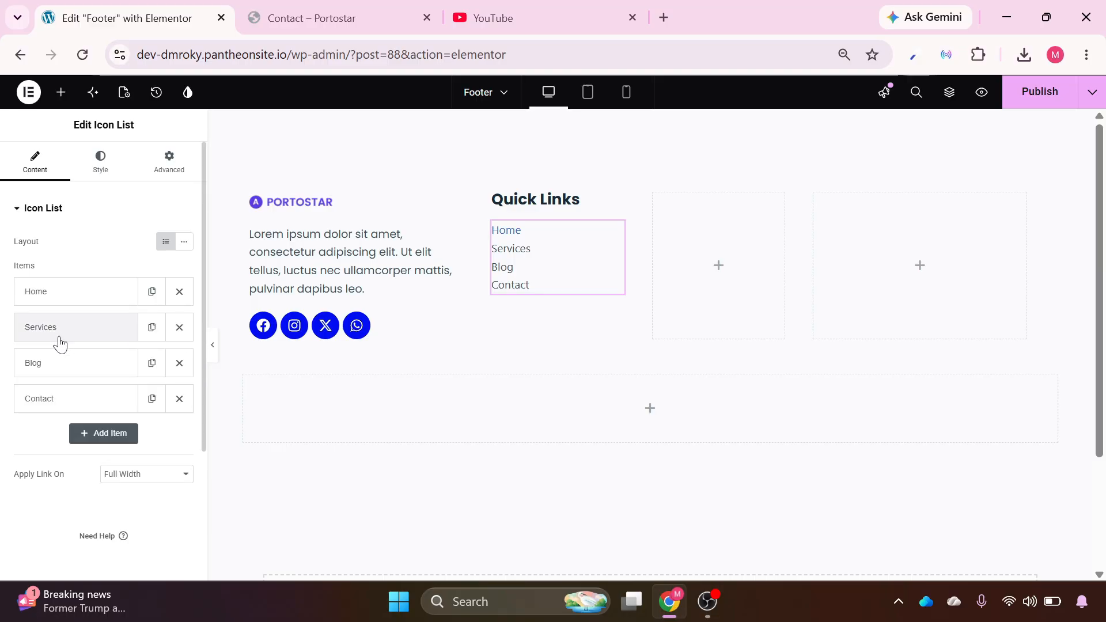
pyautogui.click(59, 338)
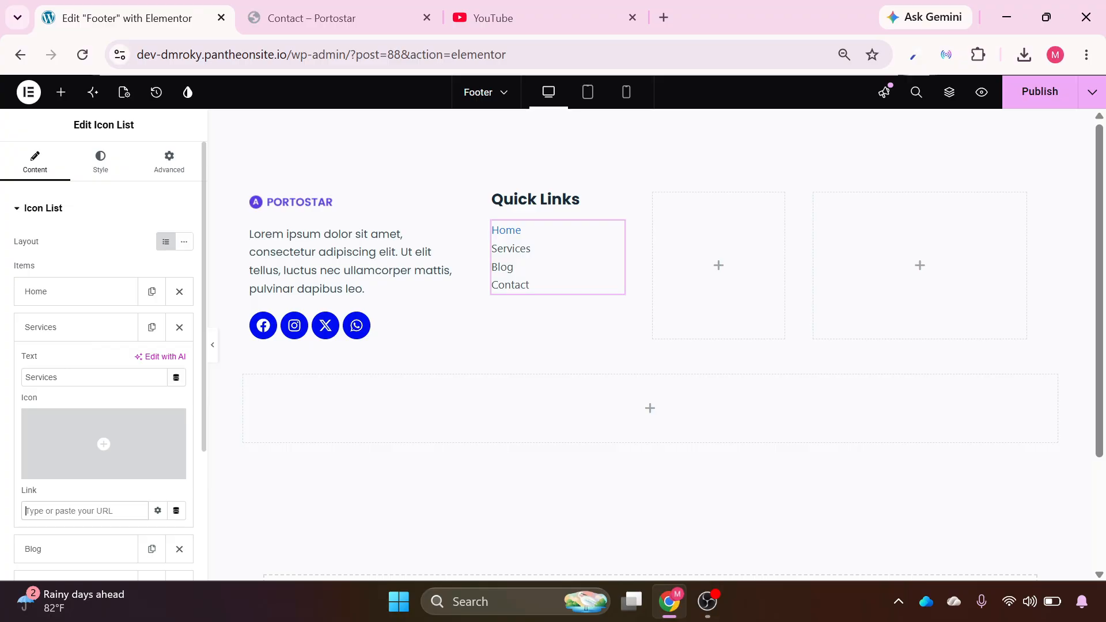
pyautogui.write('service')
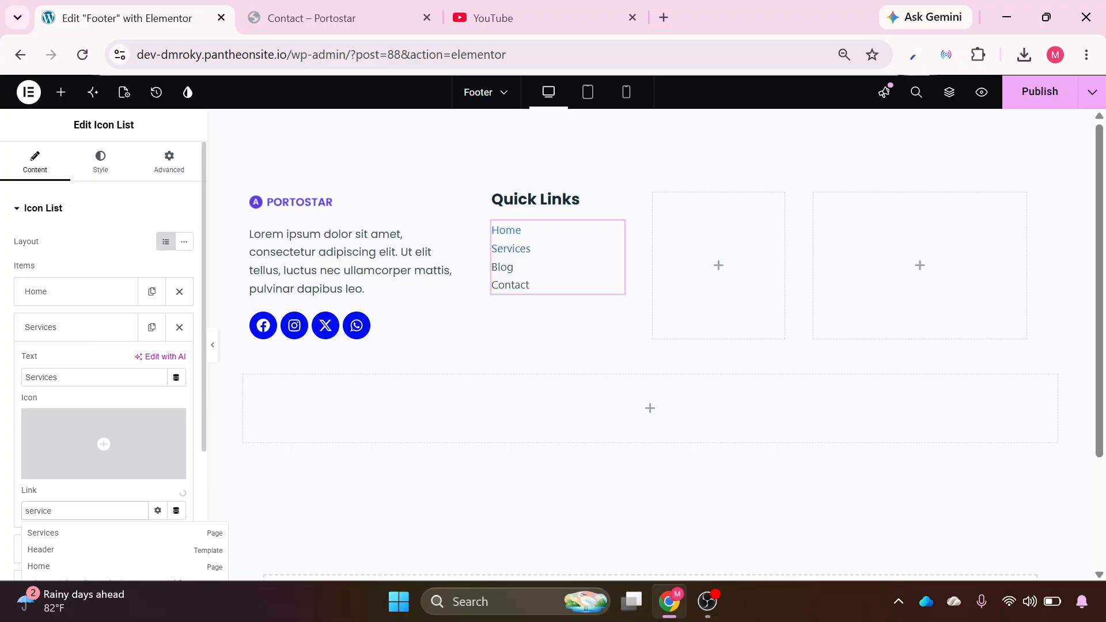
pyautogui.click(51, 535)
pyautogui.click(61, 342)
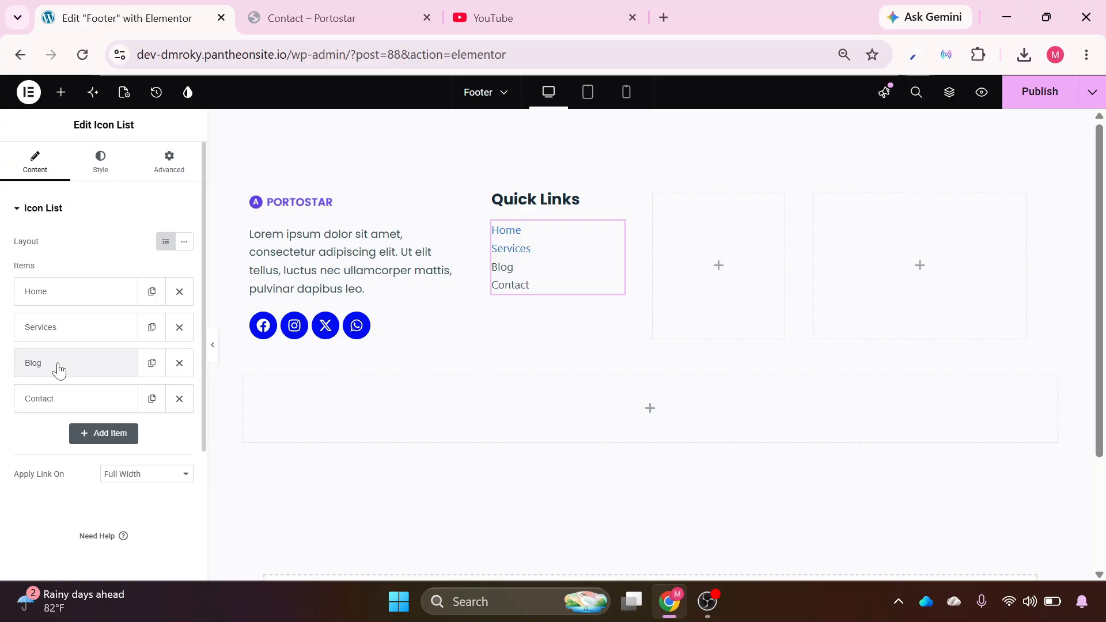
# Link the Blog list item to the Blog page and the Contact item to the Contact page.
pyautogui.click(54, 364)
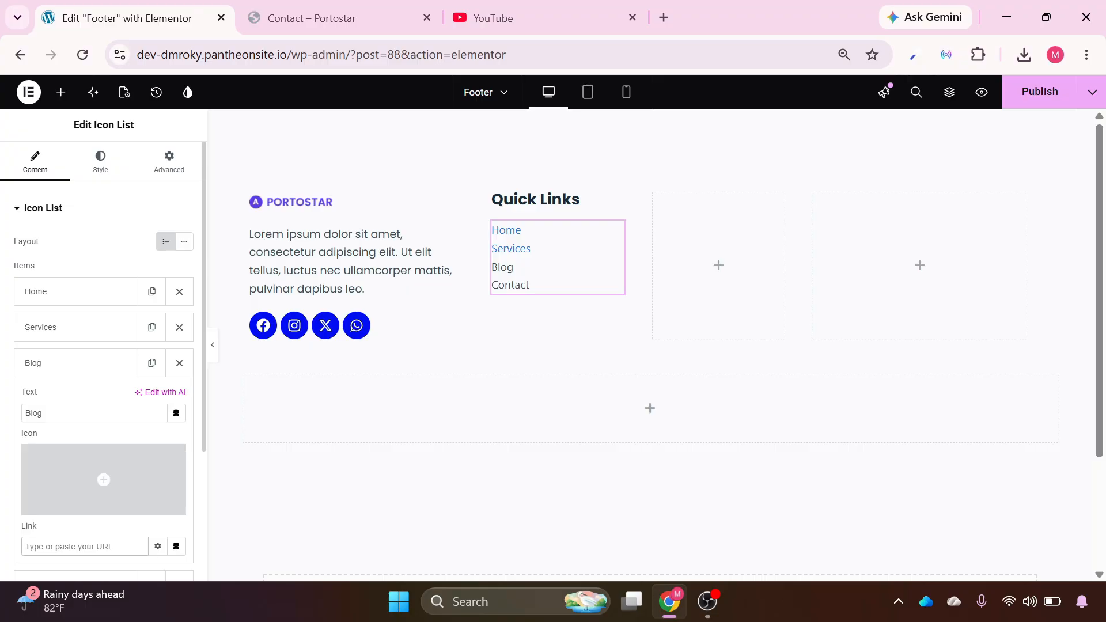
pyautogui.write('blog')
pyautogui.click(50, 575)
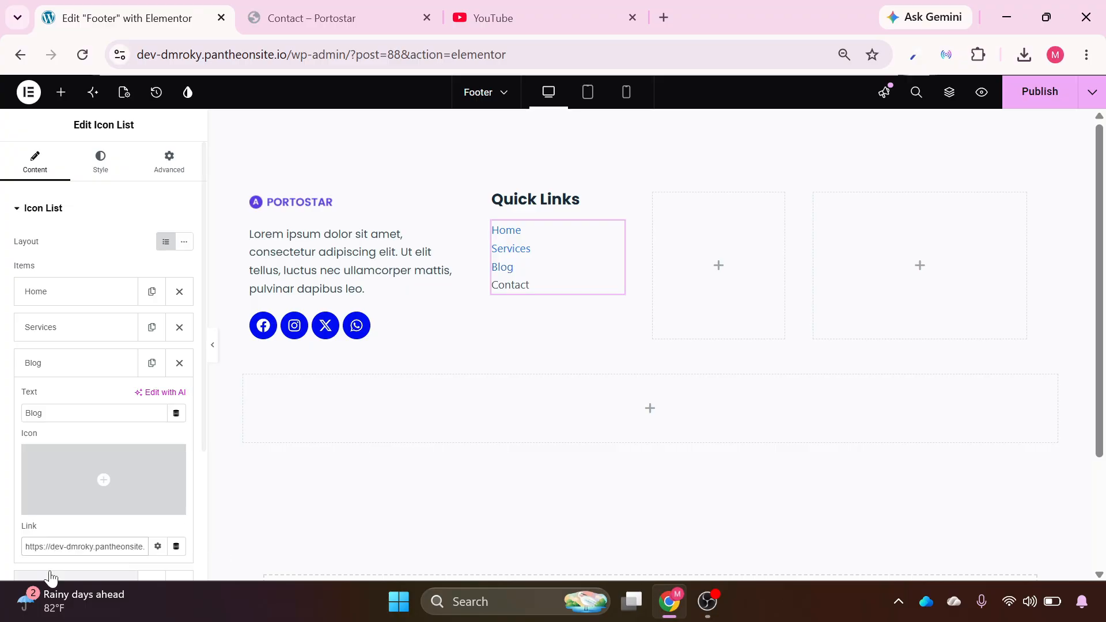
pyautogui.click(59, 371)
pyautogui.click(55, 399)
pyautogui.scroll(-3, 67, 475)
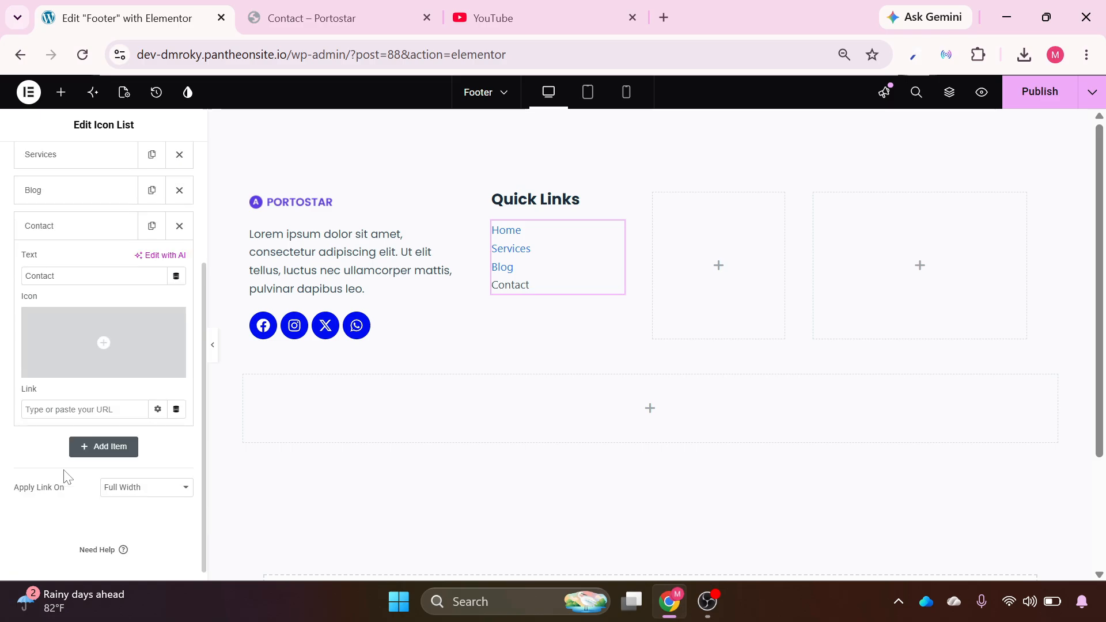
pyautogui.write('con')
pyautogui.click(54, 448)
pyautogui.scroll(2, 74, 242)
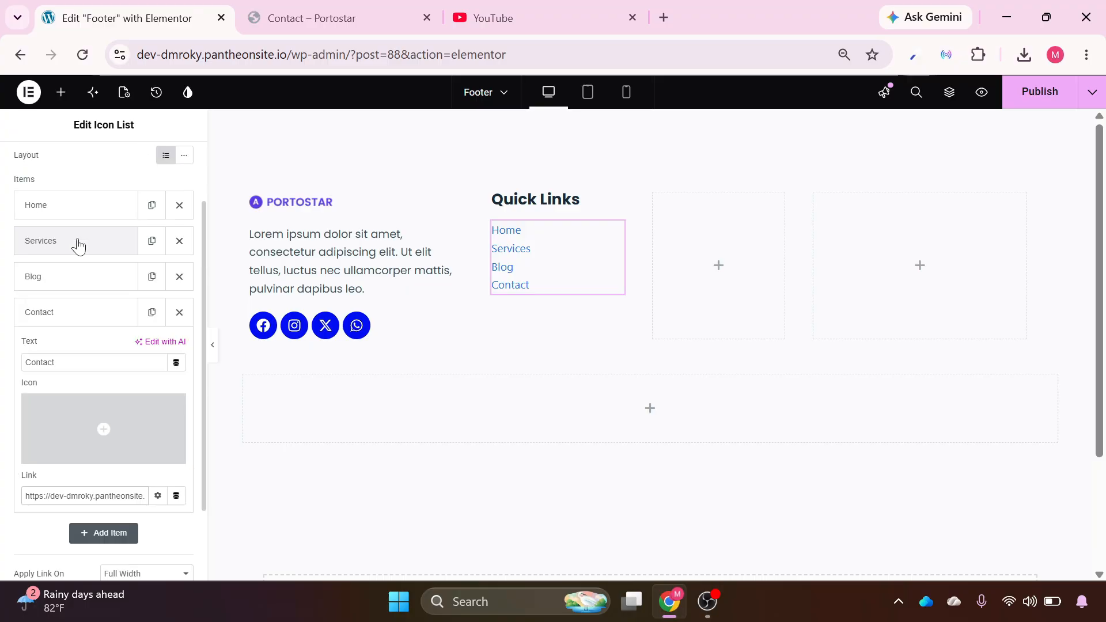
# Set the space between the Quick Links list items to 15 px.
pyautogui.scroll(2, 106, 179)
pyautogui.click(102, 164)
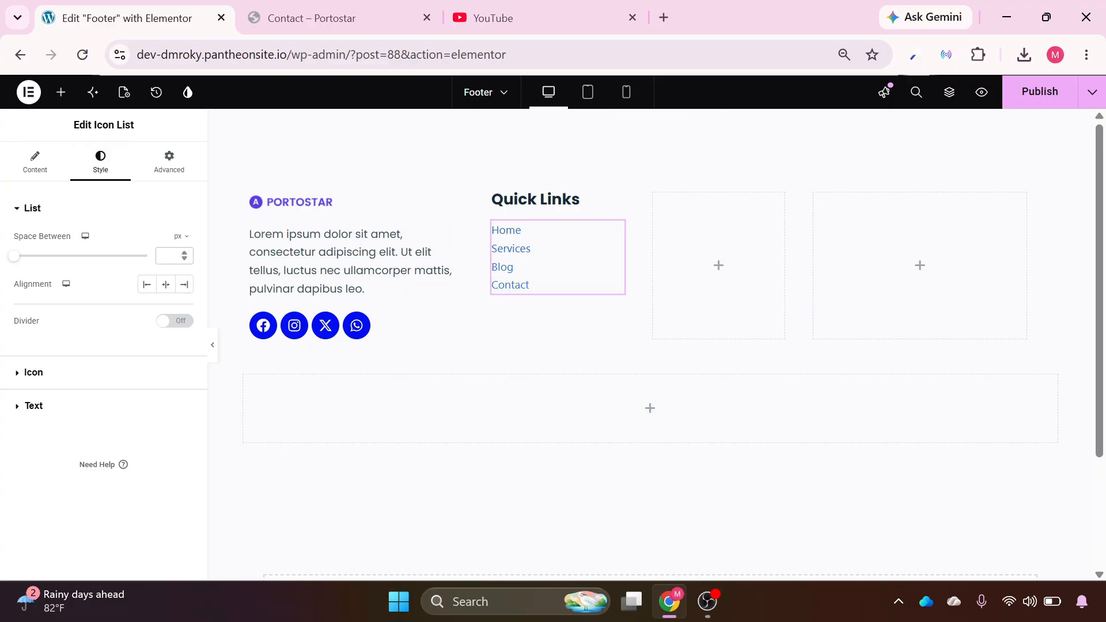
pyautogui.write('15')
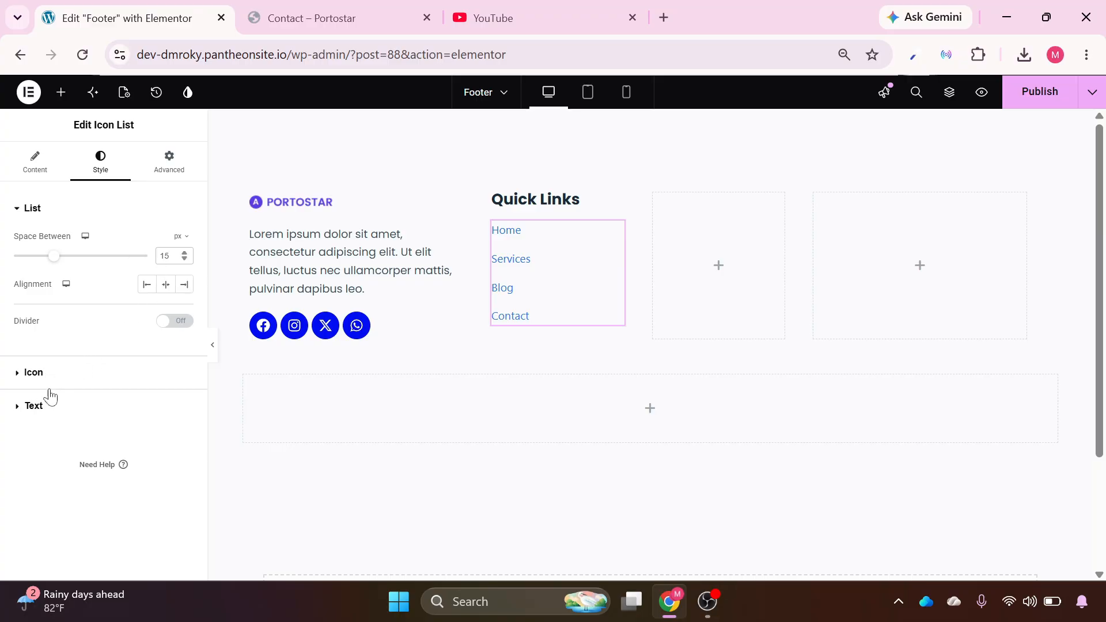
# Set the list text's font family to Poppins and its normal colour to #232323.
pyautogui.click(33, 406)
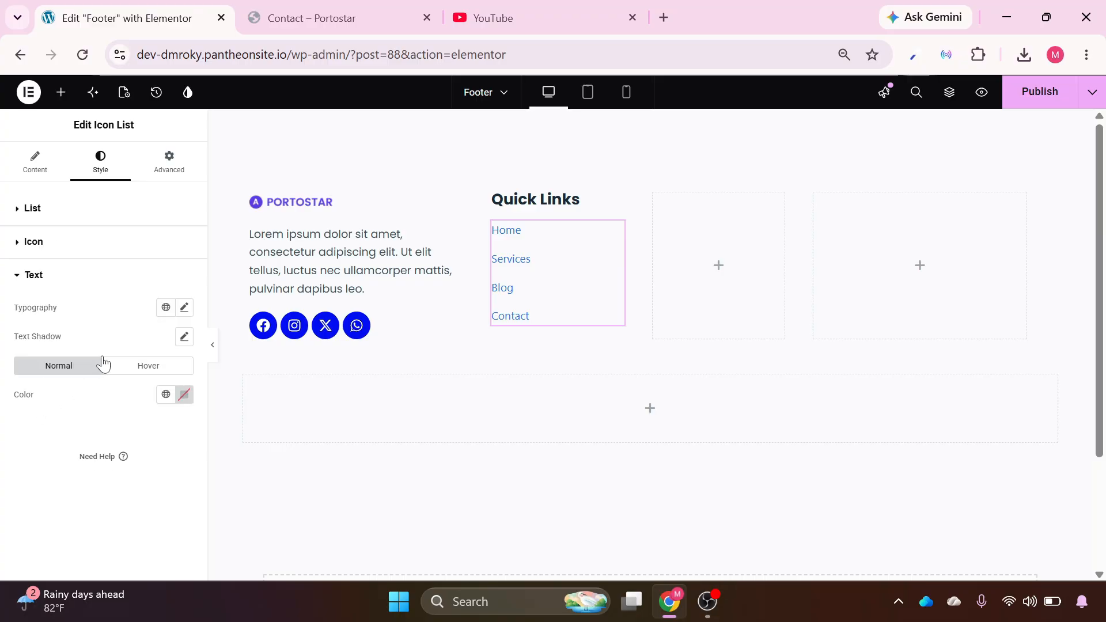
pyautogui.click(185, 308)
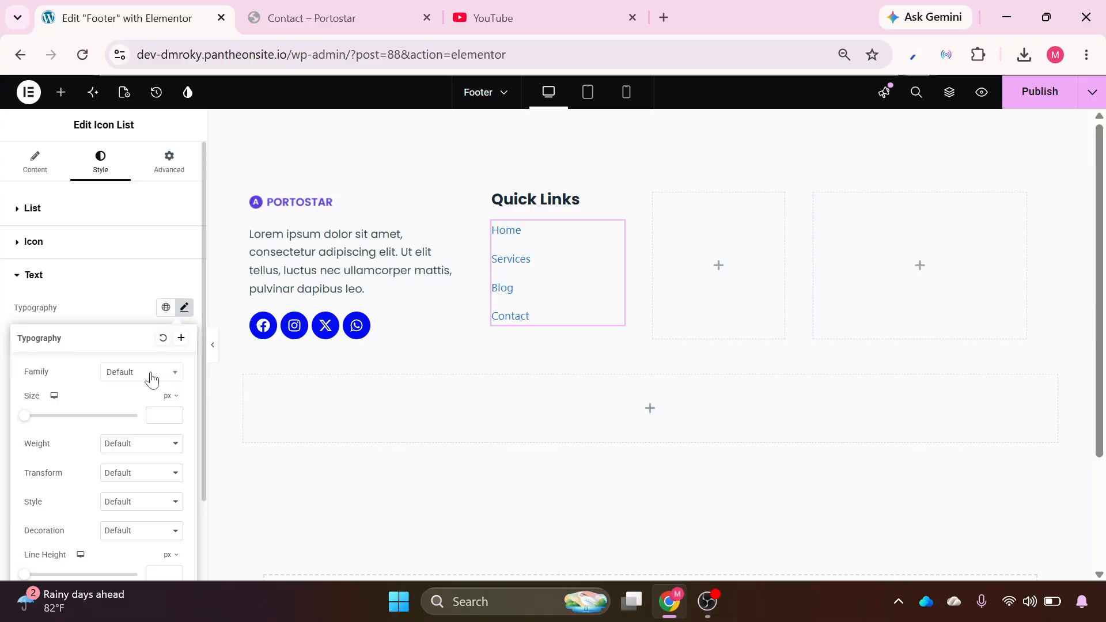
pyautogui.click(151, 375)
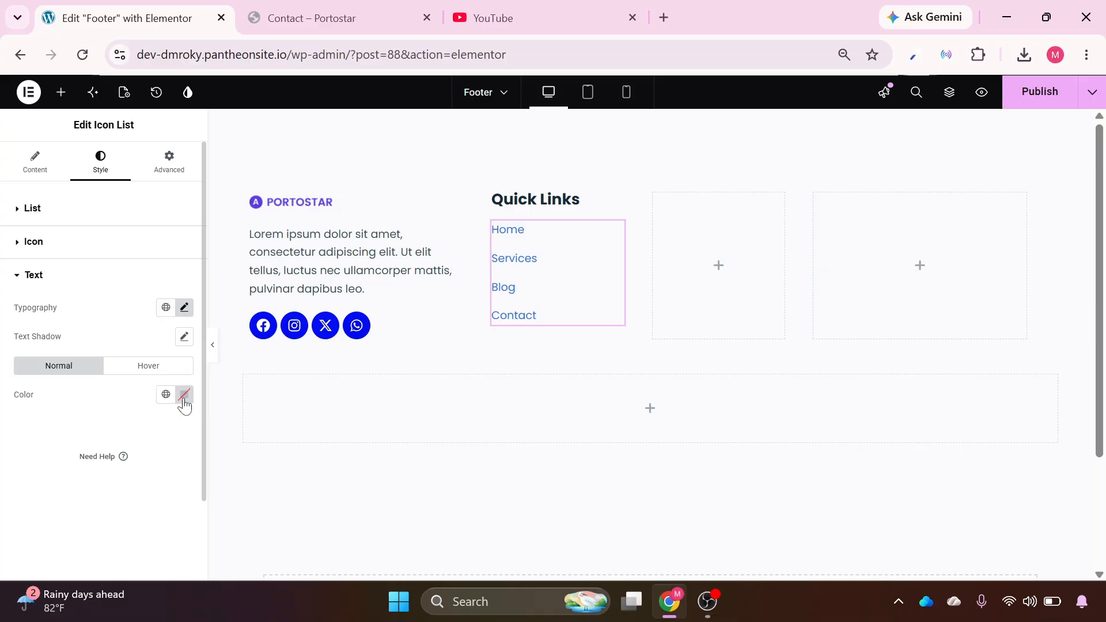
pyautogui.click(185, 395)
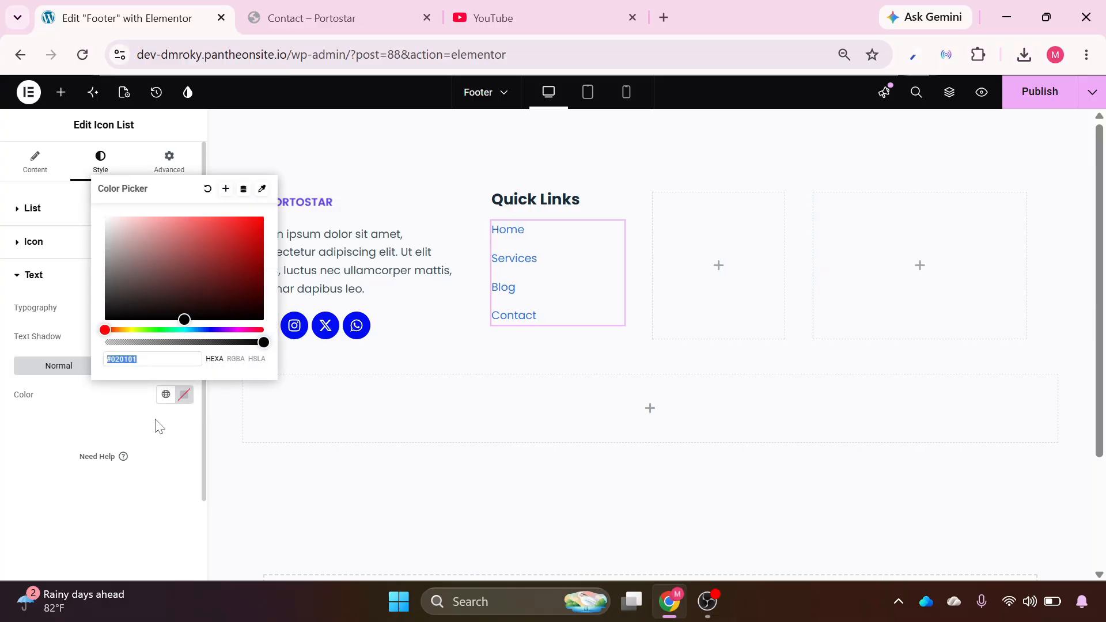
pyautogui.write('#232323')
pyautogui.click(89, 431)
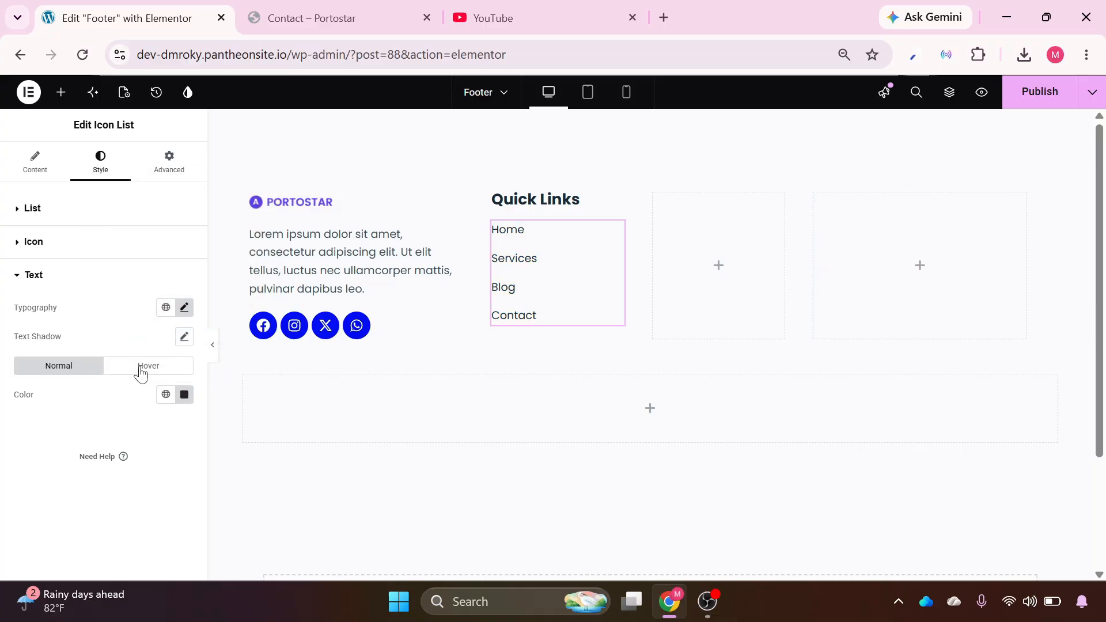
# Set the list text's hover colour to bright blue and test it on the Services link.
pyautogui.click(142, 366)
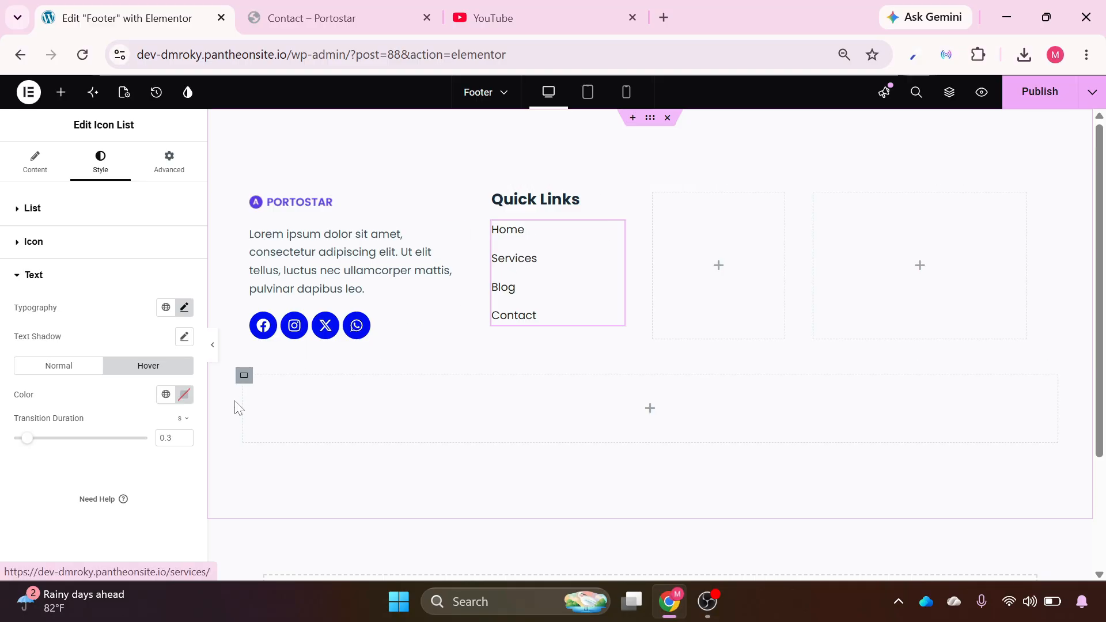
pyautogui.click(184, 395)
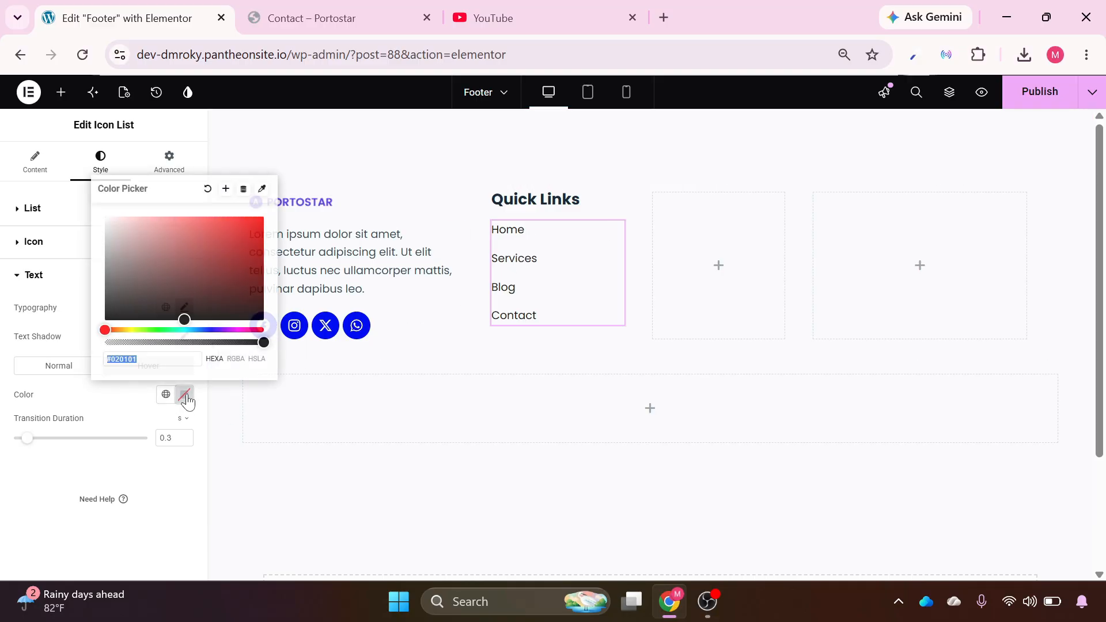
pyautogui.click(205, 330)
pyautogui.click(241, 248)
pyautogui.click(511, 257)
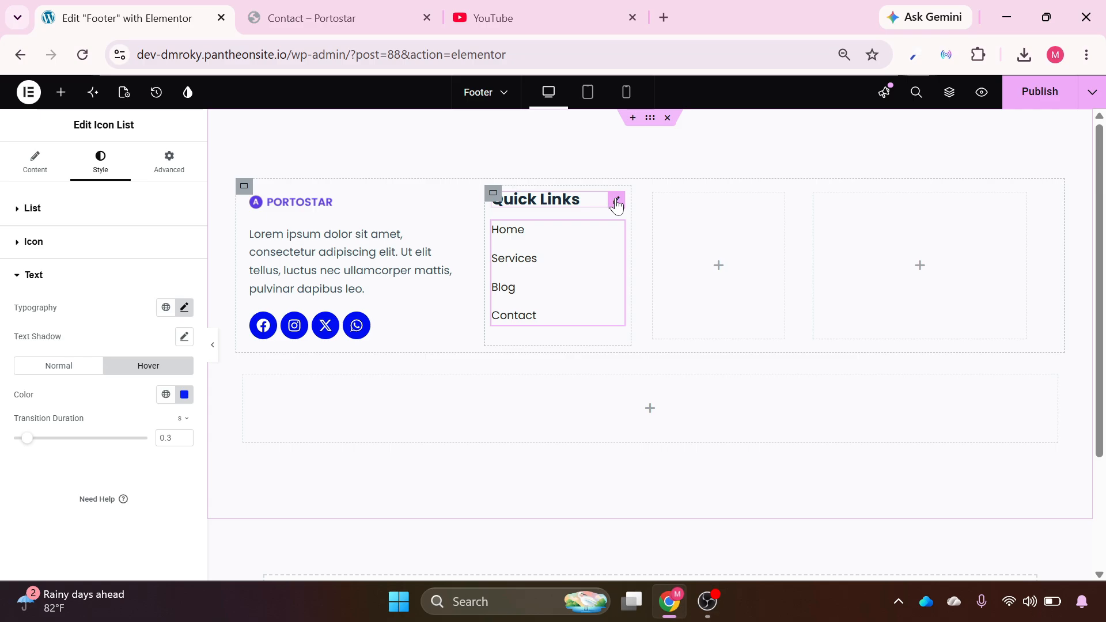
# Copy the Quick Links heading and paste it into the third and fourth footer columns.
pyautogui.click(616, 202)
pyautogui.rightClick(616, 204)
pyautogui.click(641, 269)
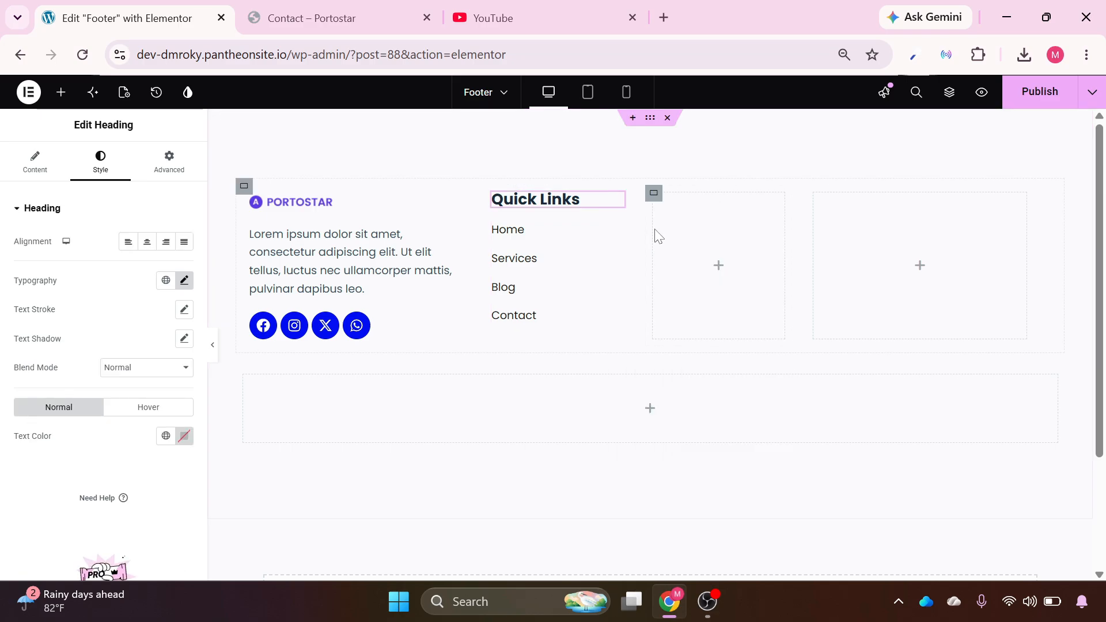
pyautogui.click(669, 213)
pyautogui.hotkey('ctrl', 'v')
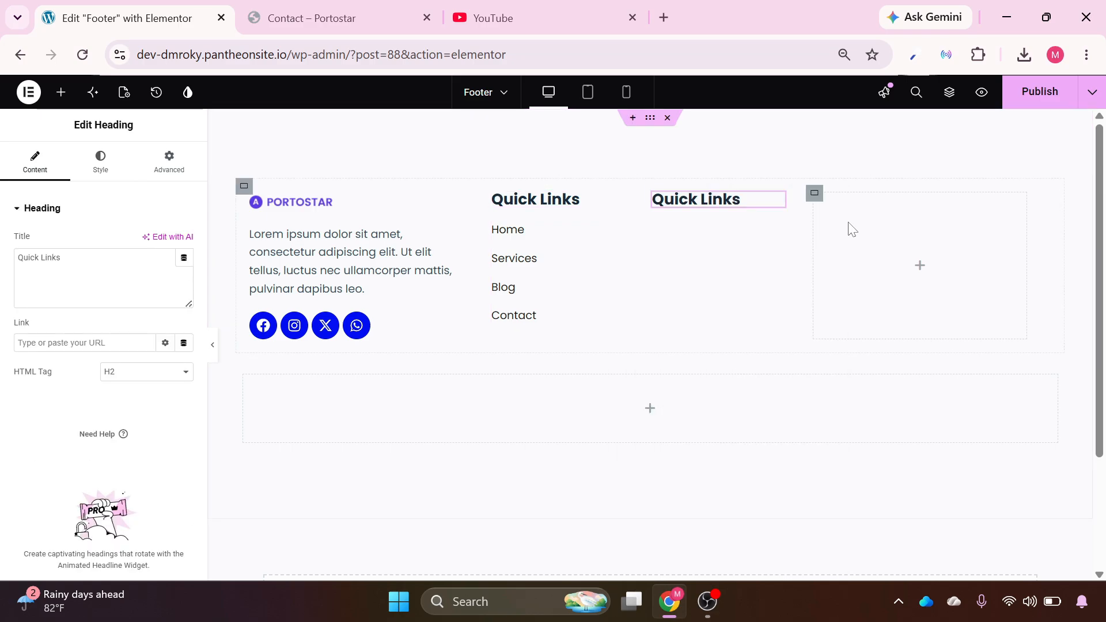
pyautogui.click(839, 212)
pyautogui.rightClick(843, 212)
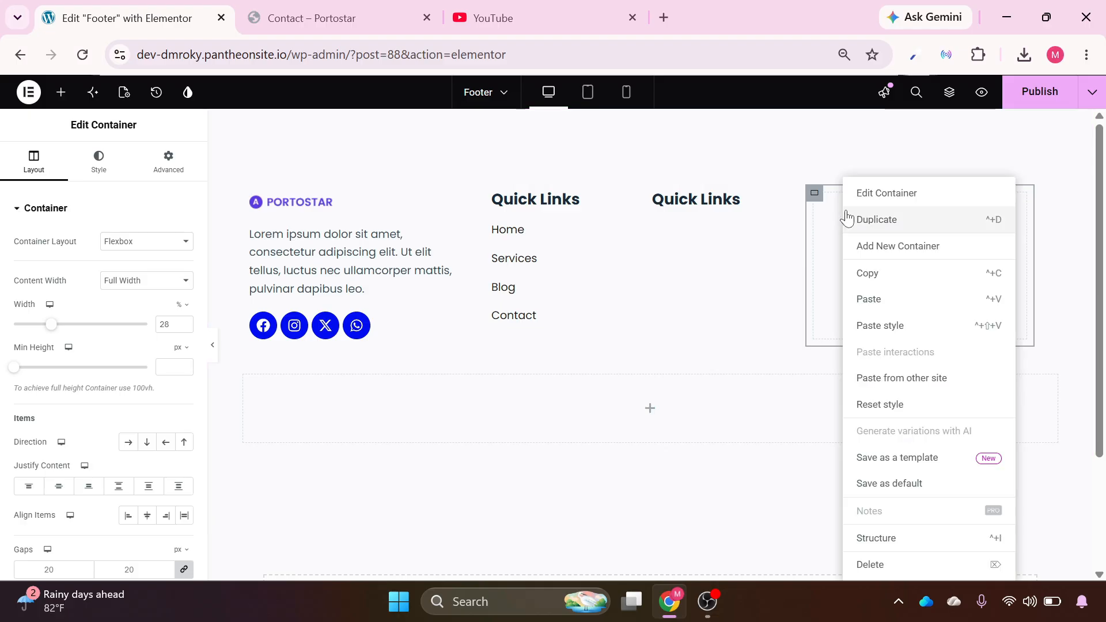
pyautogui.click(864, 294)
# Change the title of the third column's heading to "My Service".
pyautogui.moveTo(72, 260); pyautogui.dragTo(4, 267)
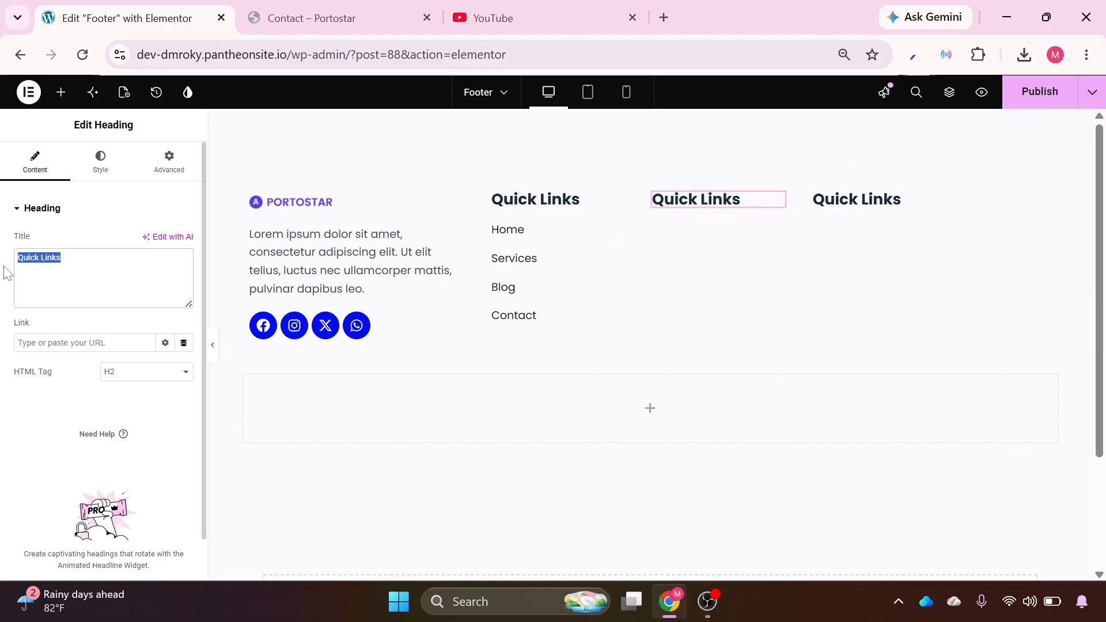
pyautogui.write('My Service')
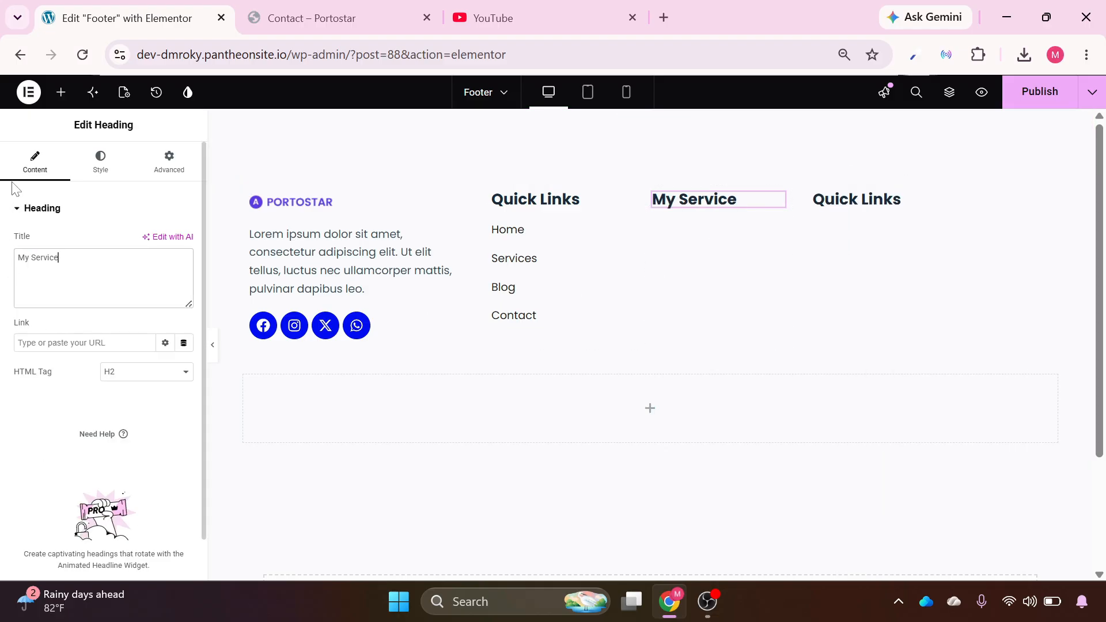
# Add an Icon List widget below the My Service heading and remove all but its first item.
pyautogui.click(60, 92)
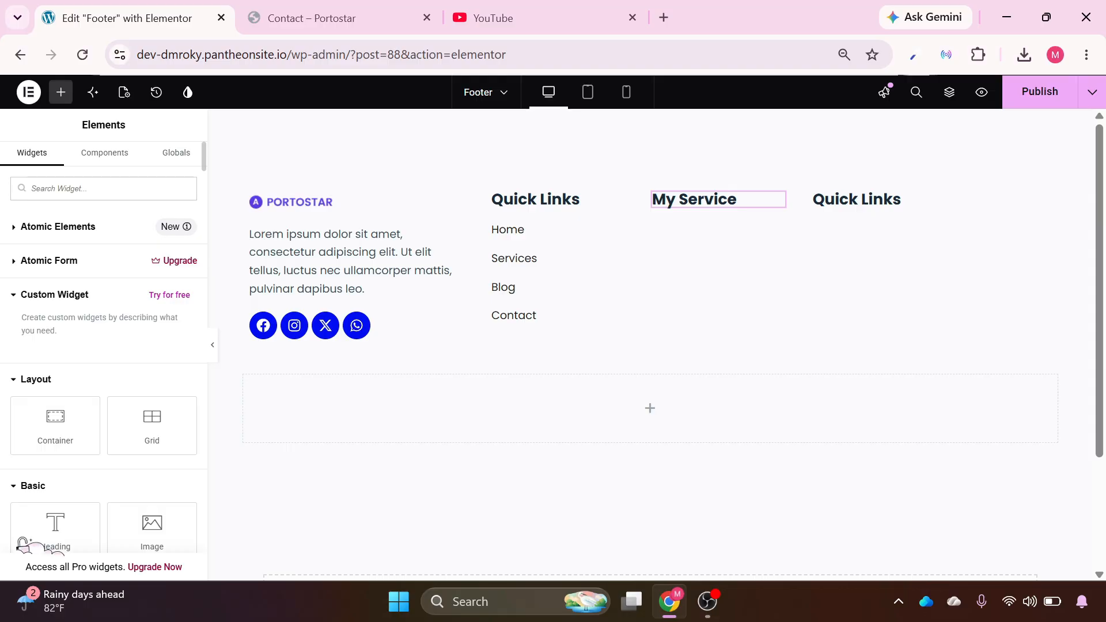
pyautogui.write('icon list')
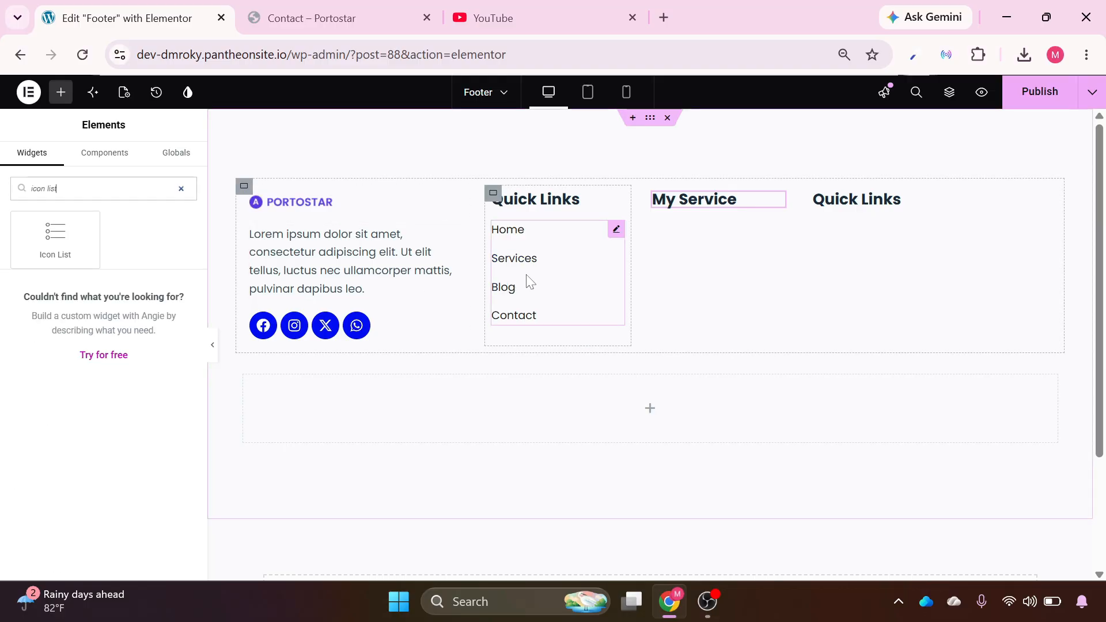
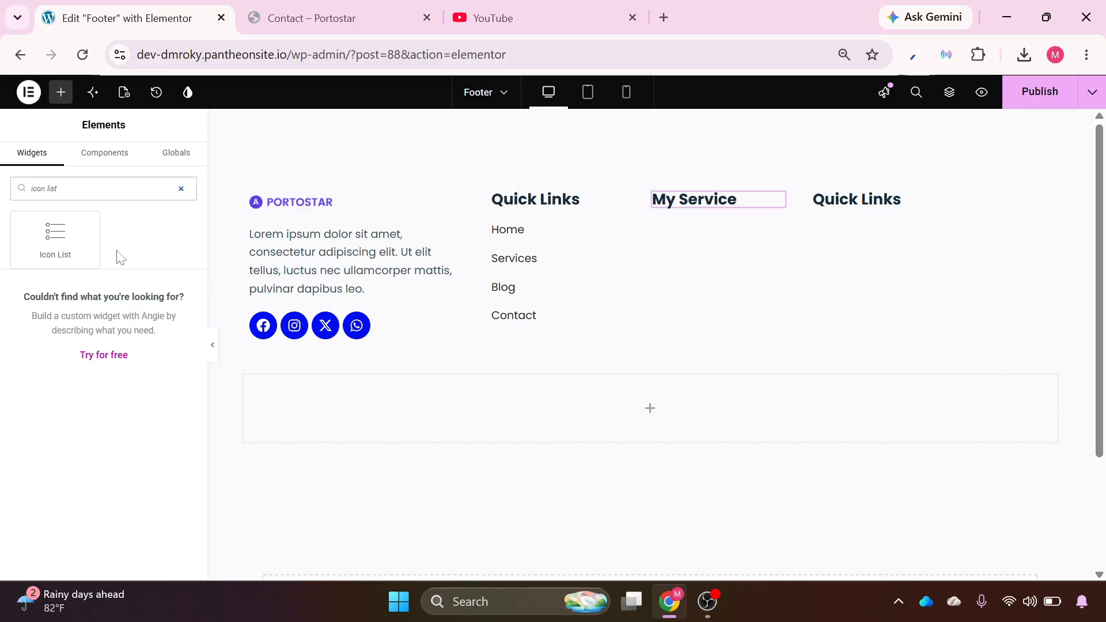
pyautogui.moveTo(55, 236); pyautogui.dragTo(711, 206)
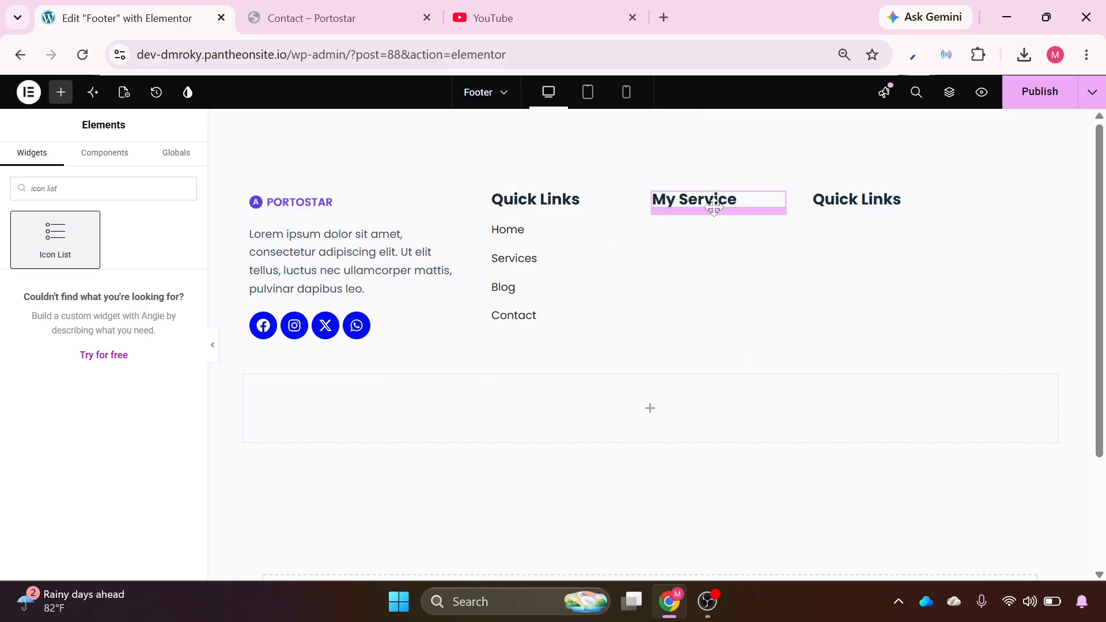
pyautogui.click(179, 327)
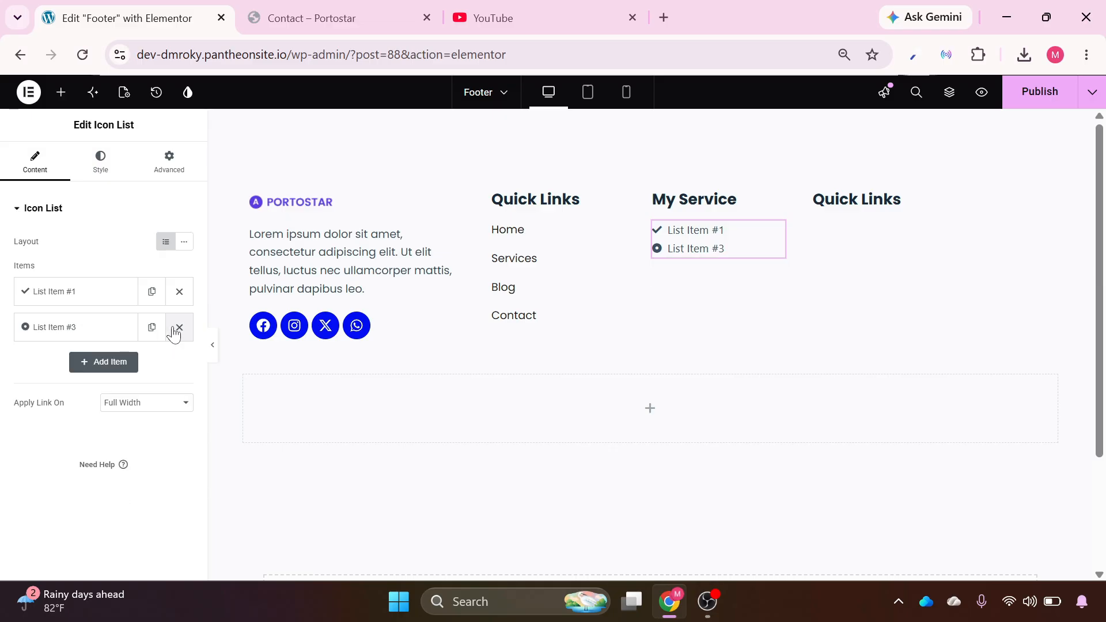
pyautogui.click(180, 327)
# Remove the icon from the My Service list's remaining item and set its text to "Facebook Ads".
pyautogui.click(86, 291)
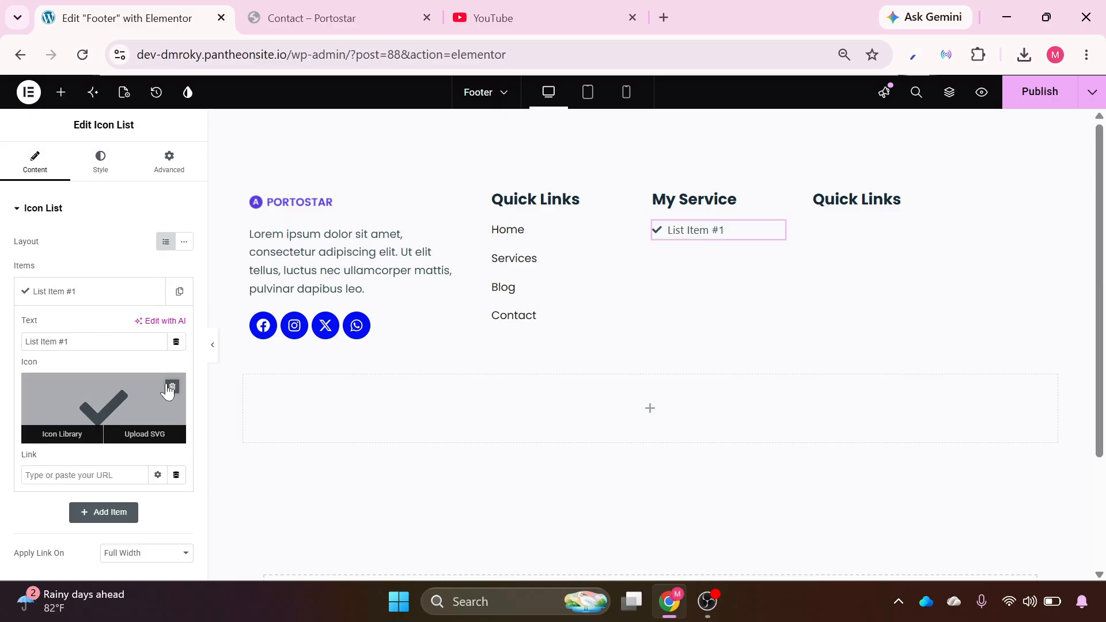
pyautogui.click(168, 386)
pyautogui.moveTo(69, 342); pyautogui.dragTo(10, 348)
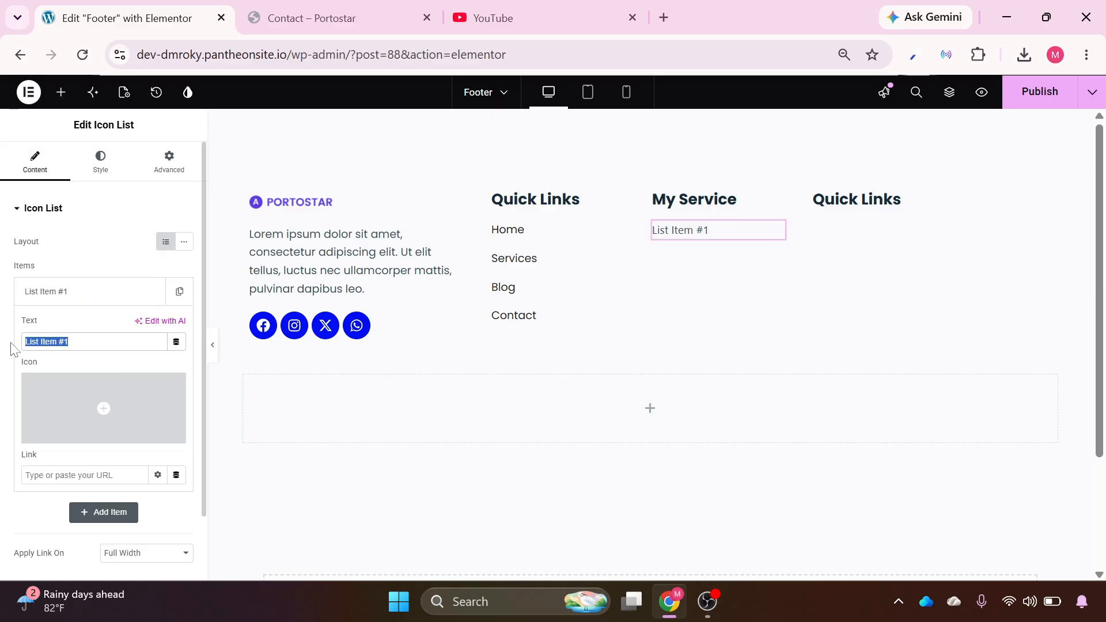
pyautogui.write('Facebook Ads')
# Duplicate the Facebook Ads item until the list has four items.
pyautogui.click(176, 292)
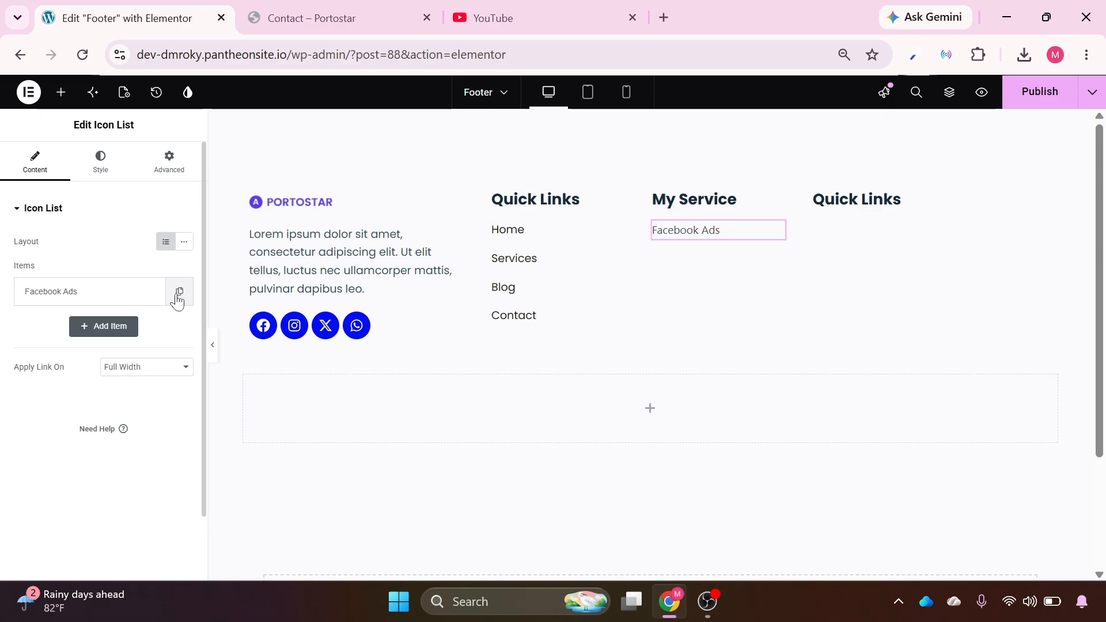
pyautogui.click(153, 329)
pyautogui.click(151, 362)
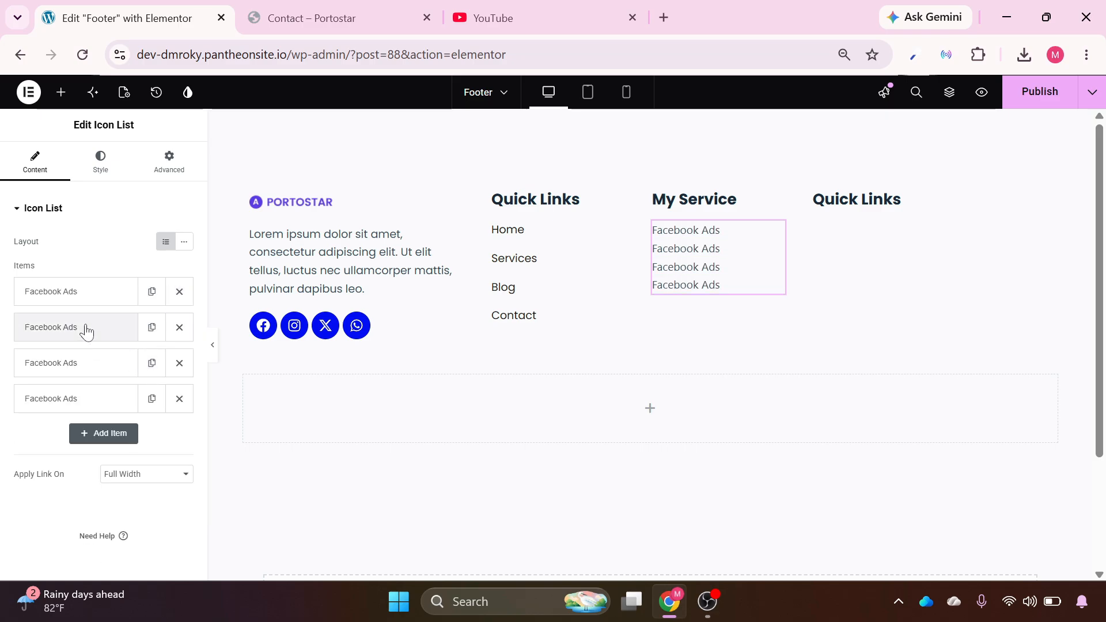
# Rename the three duplicated list items as "Google Ads", "Lead Generation" and "Email Marketing".
pyautogui.click(83, 337)
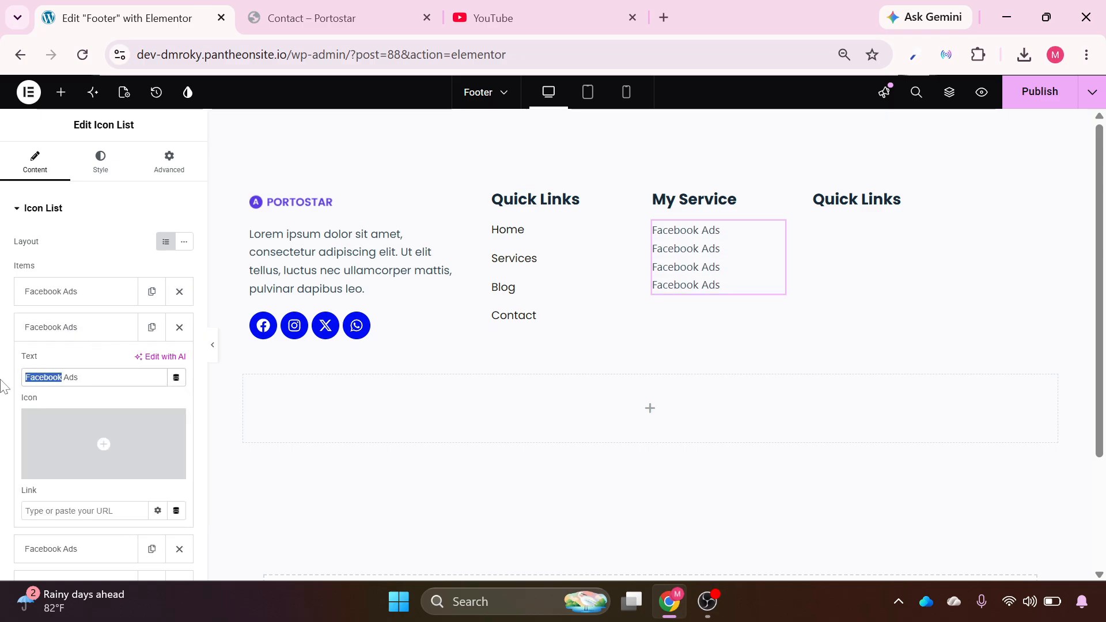
pyautogui.write('Google')
pyautogui.click(75, 549)
pyautogui.moveTo(92, 413); pyautogui.dragTo(0, 426)
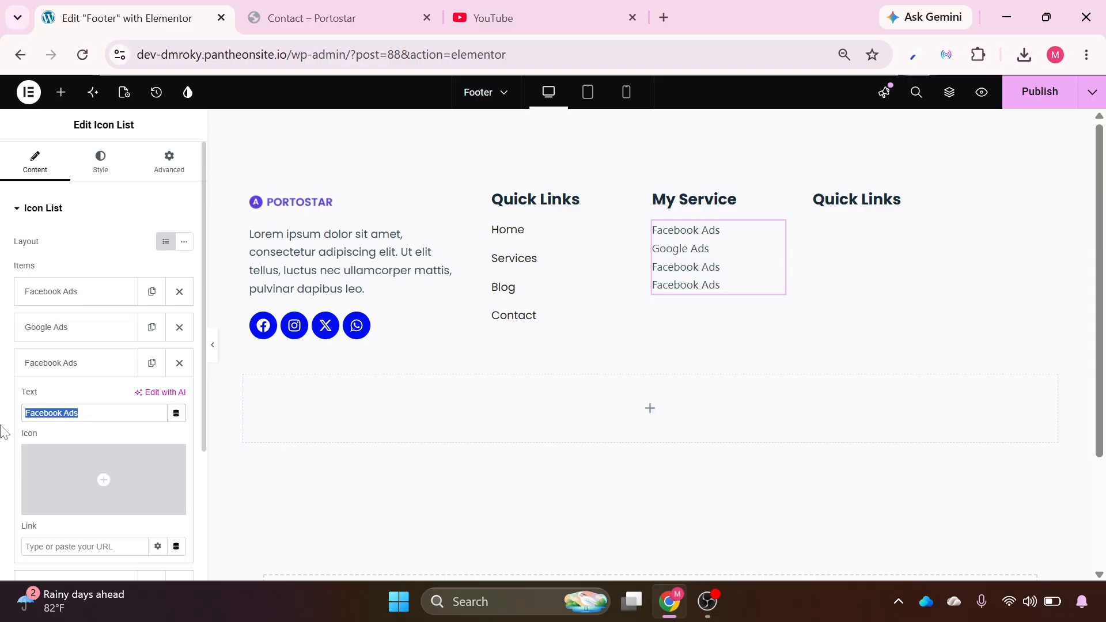
pyautogui.write('Lead Generation')
pyautogui.click(75, 576)
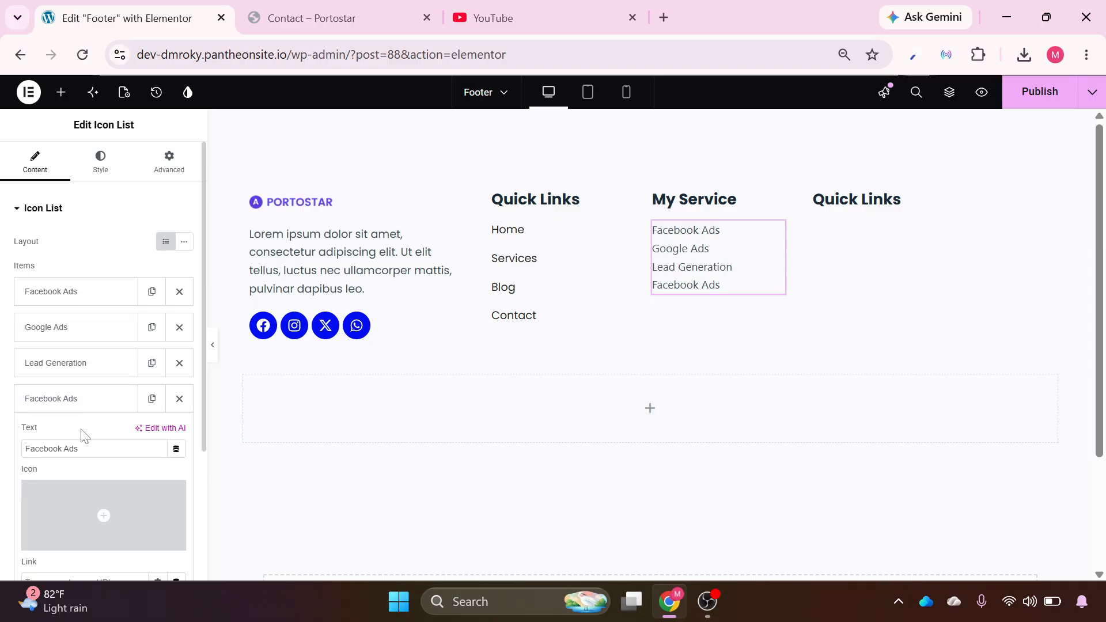
pyautogui.moveTo(84, 449); pyautogui.dragTo(16, 458)
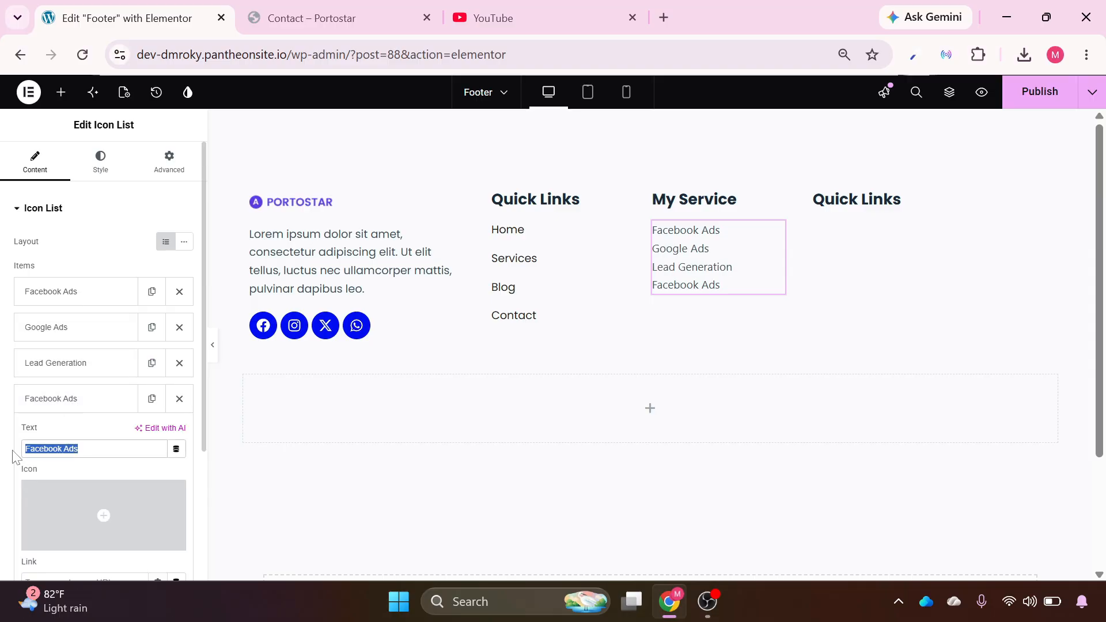
pyautogui.write('Email Marketing')
pyautogui.click(75, 399)
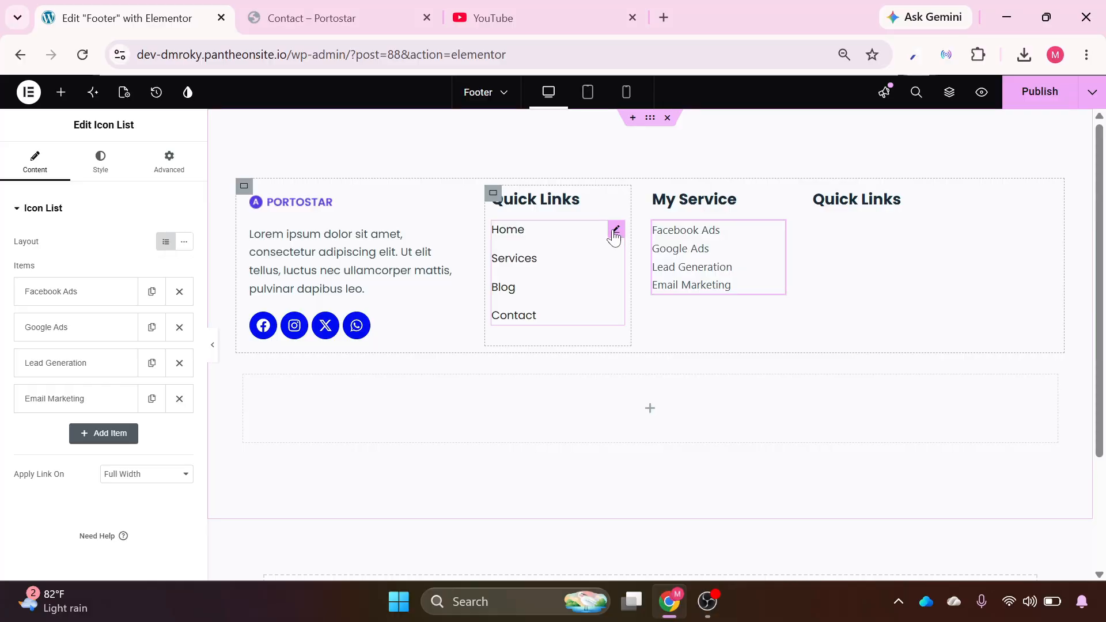
# Copy the Quick Links list and paste its style onto the My Service list.
pyautogui.click(614, 233)
pyautogui.rightClick(613, 230)
pyautogui.click(638, 298)
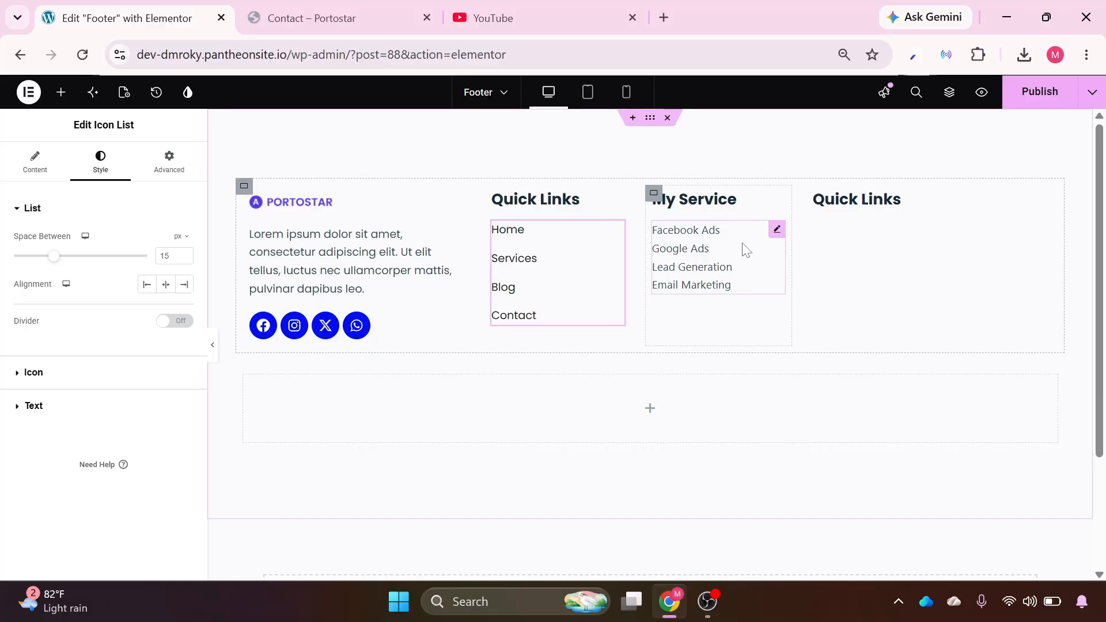
pyautogui.click(777, 231)
pyautogui.rightClick(775, 229)
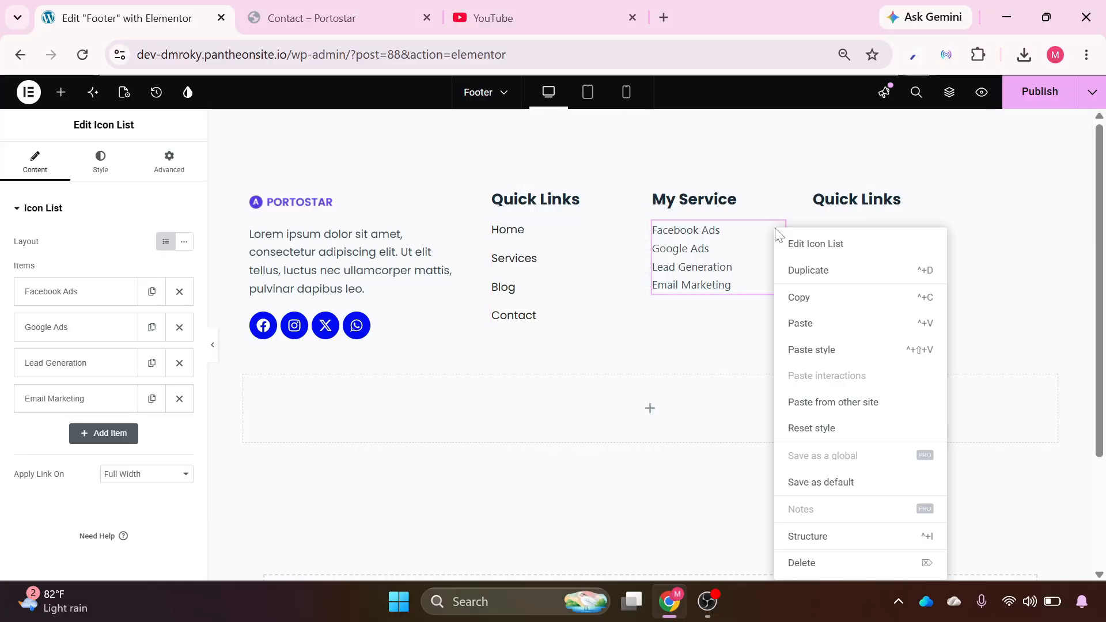
pyautogui.click(811, 350)
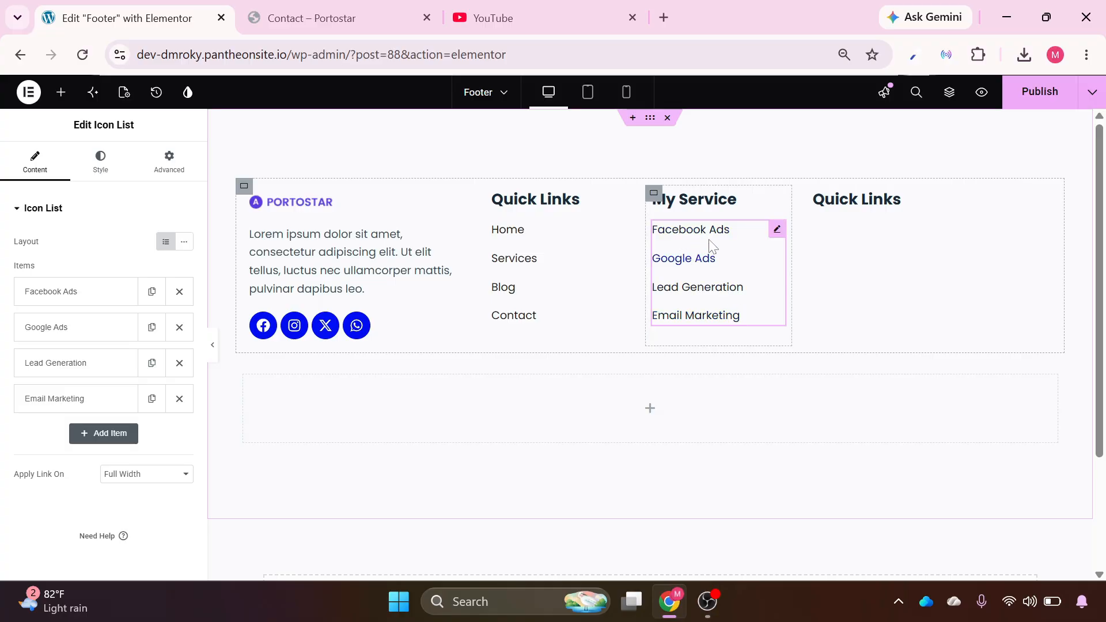
# Change the title of the fourth column's heading to "Get in Touch".
pyautogui.click(1021, 201)
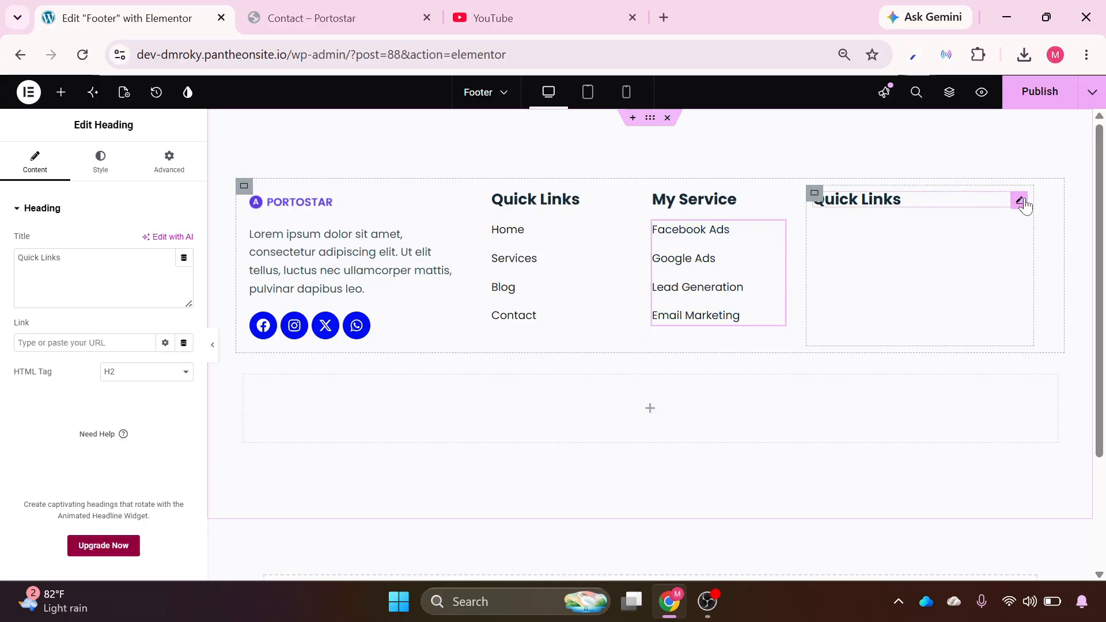
pyautogui.moveTo(75, 259); pyautogui.dragTo(3, 271)
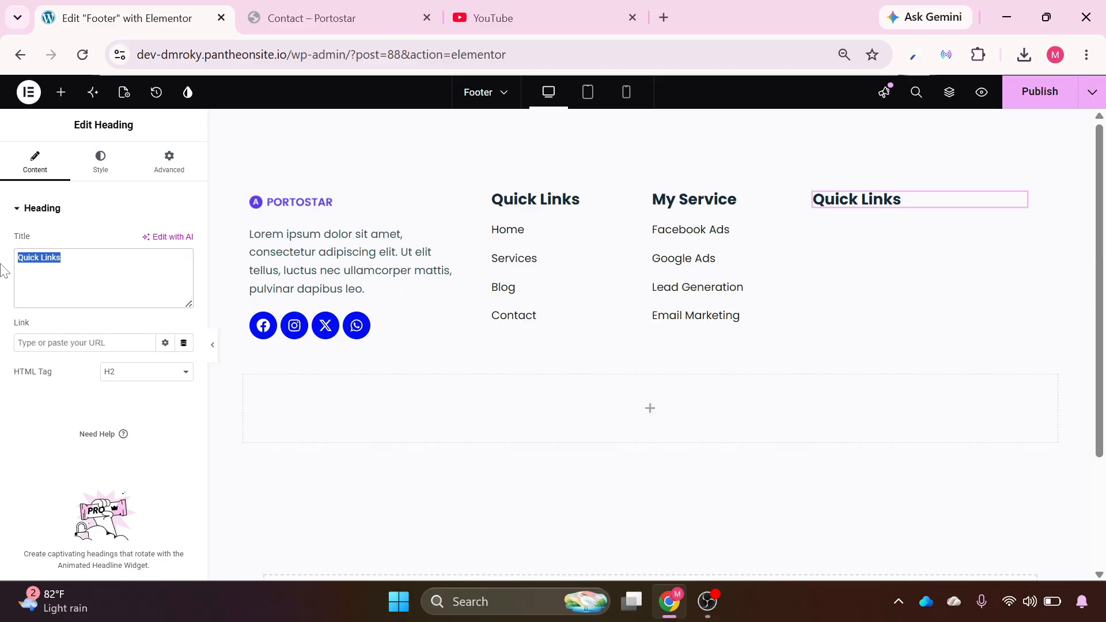
pyautogui.write('Get in Touch')
# Add an Icon List widget below the Get in Touch heading.
pyautogui.click(61, 92)
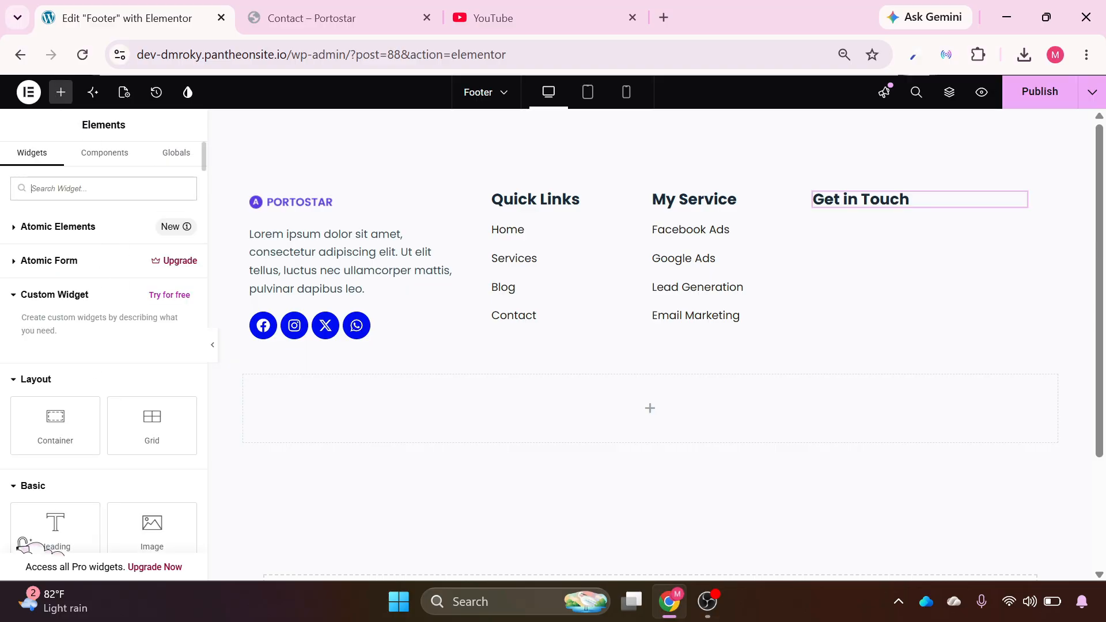
pyautogui.write('icon')
pyautogui.click(133, 252)
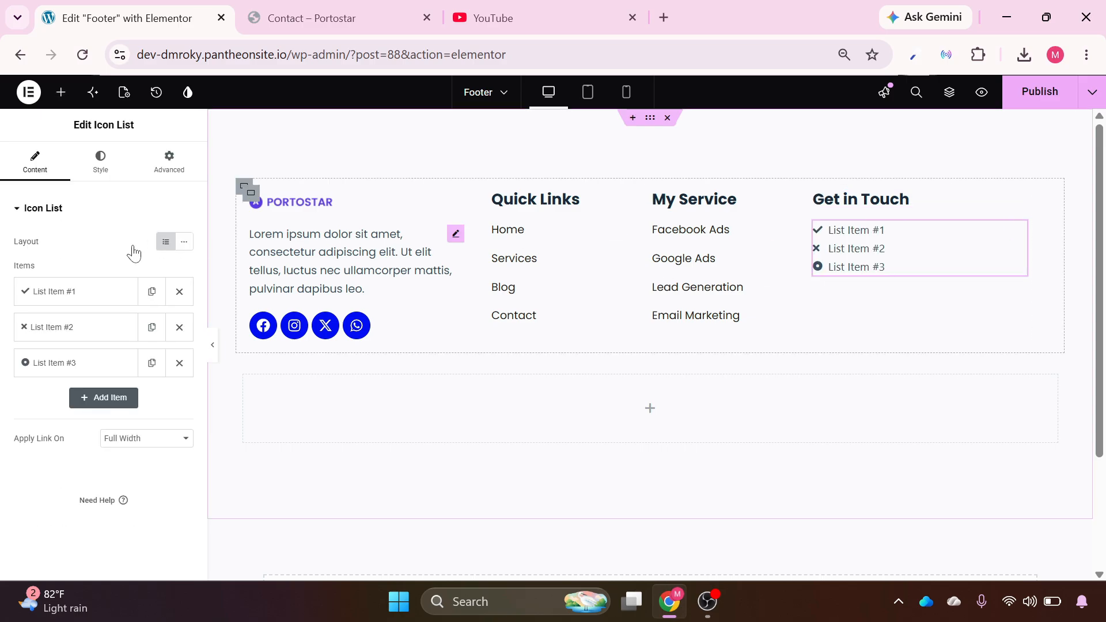
# Set the first Get in Touch item's text to the contact's e-mail address and give it an open envelope icon.
pyautogui.click(92, 297)
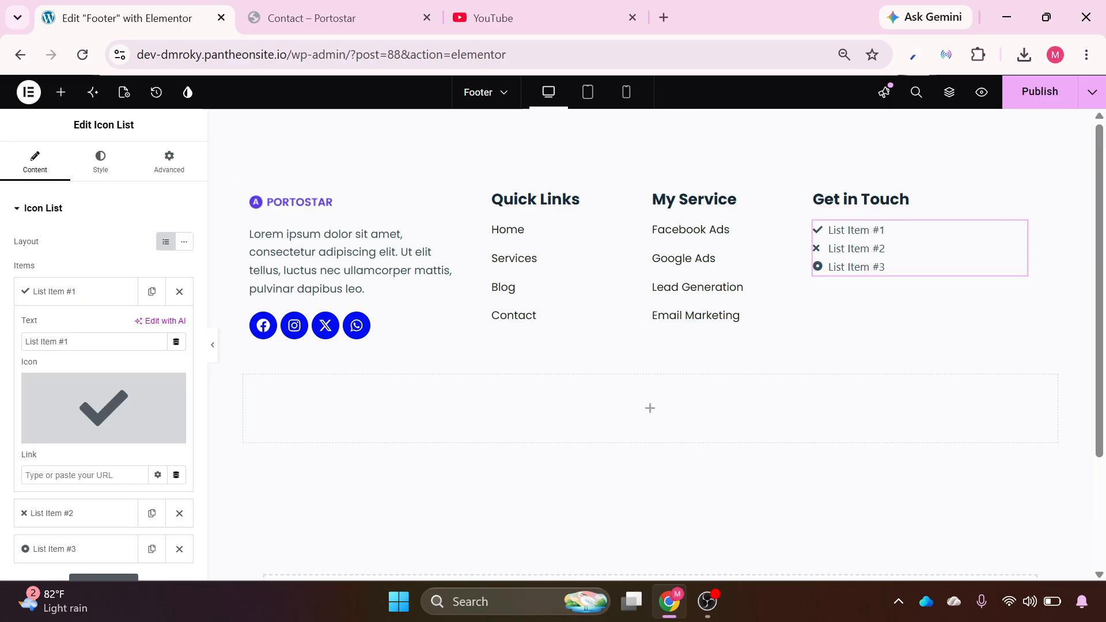
pyautogui.moveTo(69, 342); pyautogui.dragTo(3, 349)
pyautogui.hotkey('ctrl', 'v')
pyautogui.click(103, 407)
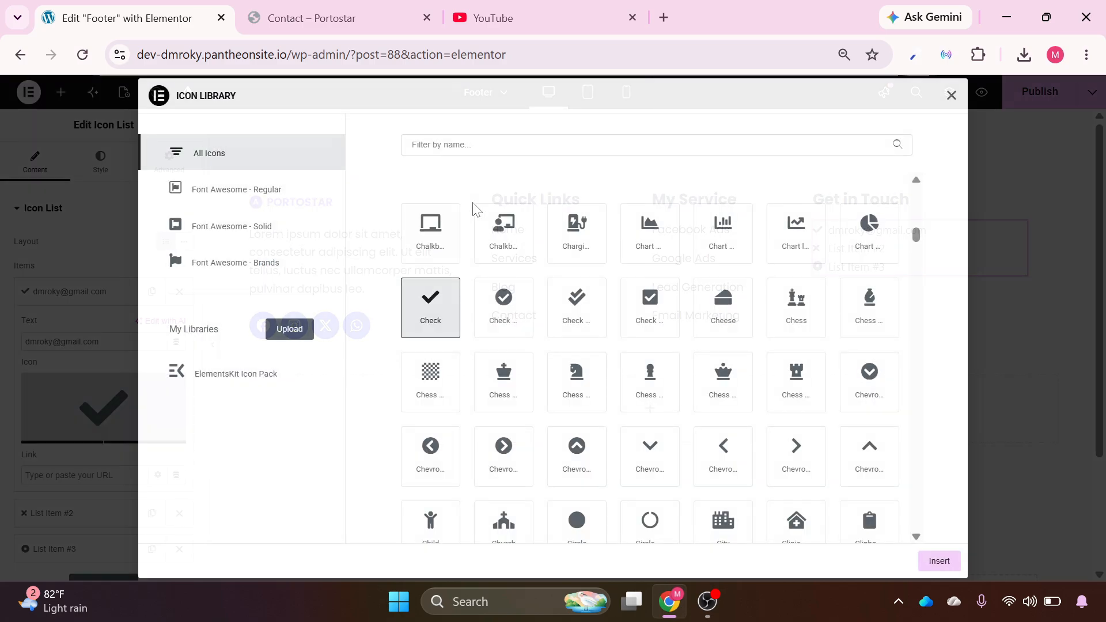
pyautogui.write('e')
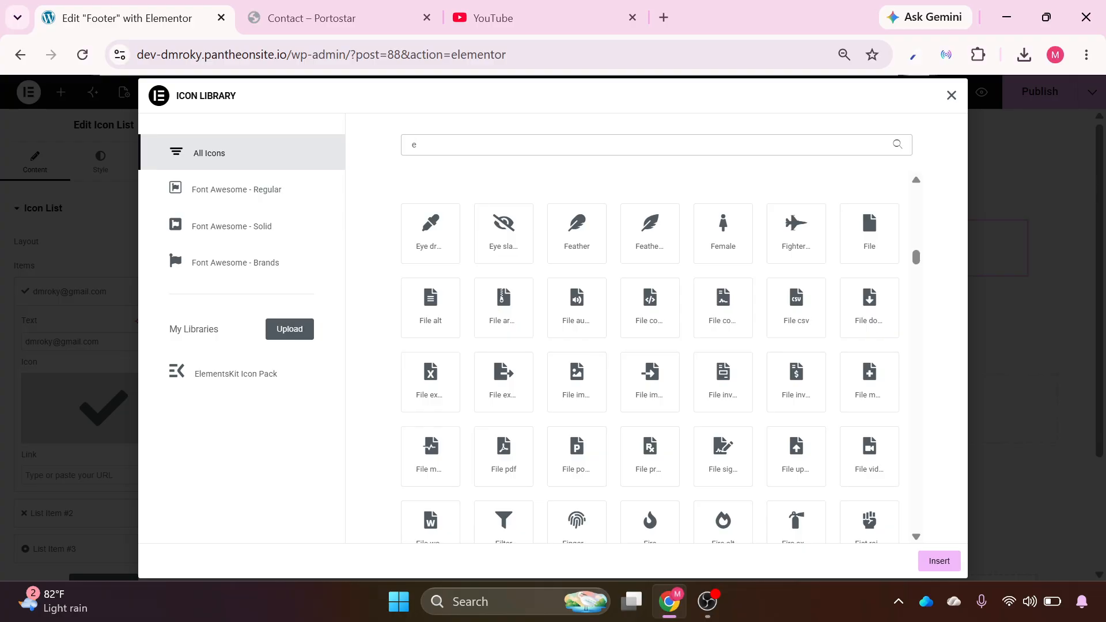
pyautogui.write('nv')
pyautogui.click(711, 240)
pyautogui.click(939, 560)
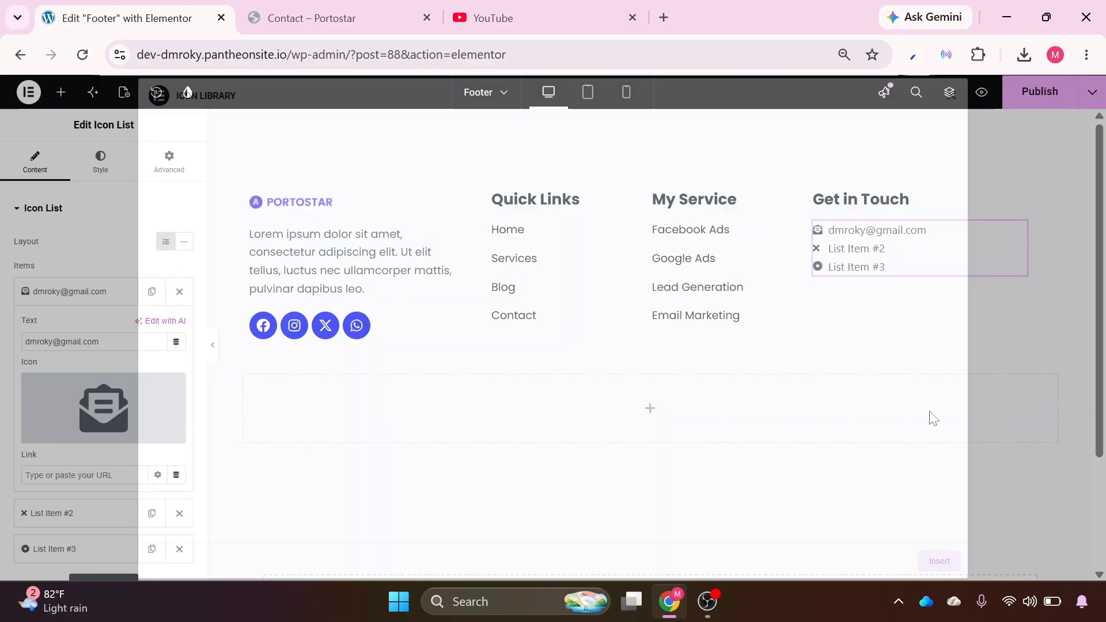
pyautogui.click(86, 295)
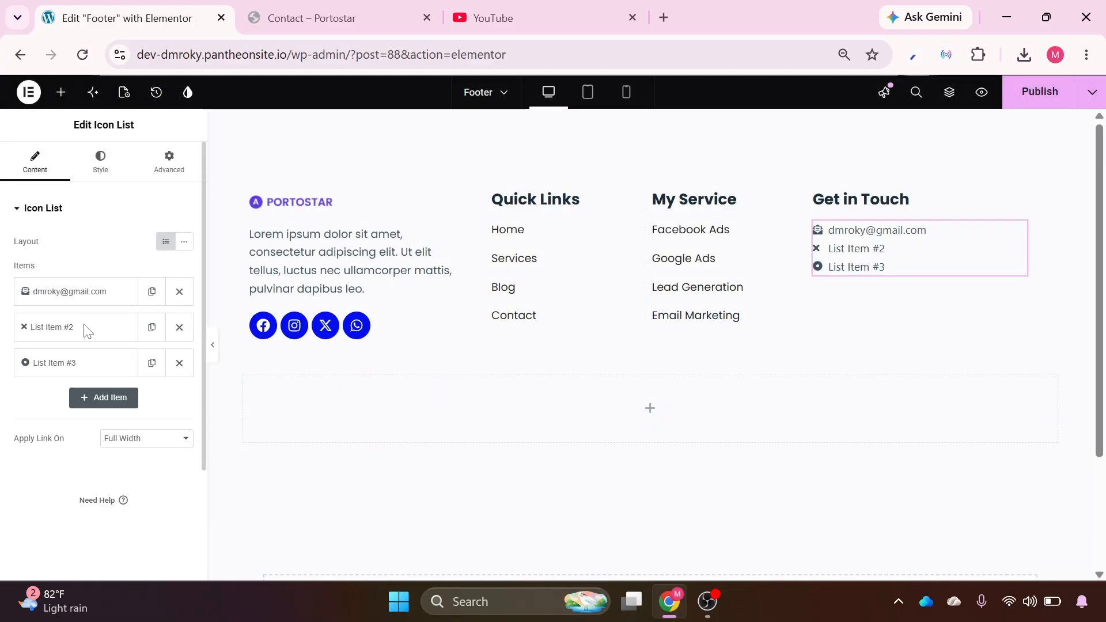
# Set the second Get in Touch item's text to the contact's phone number and give it a ringing phone outline icon.
pyautogui.click(88, 331)
pyautogui.moveTo(76, 378); pyautogui.dragTo(7, 387)
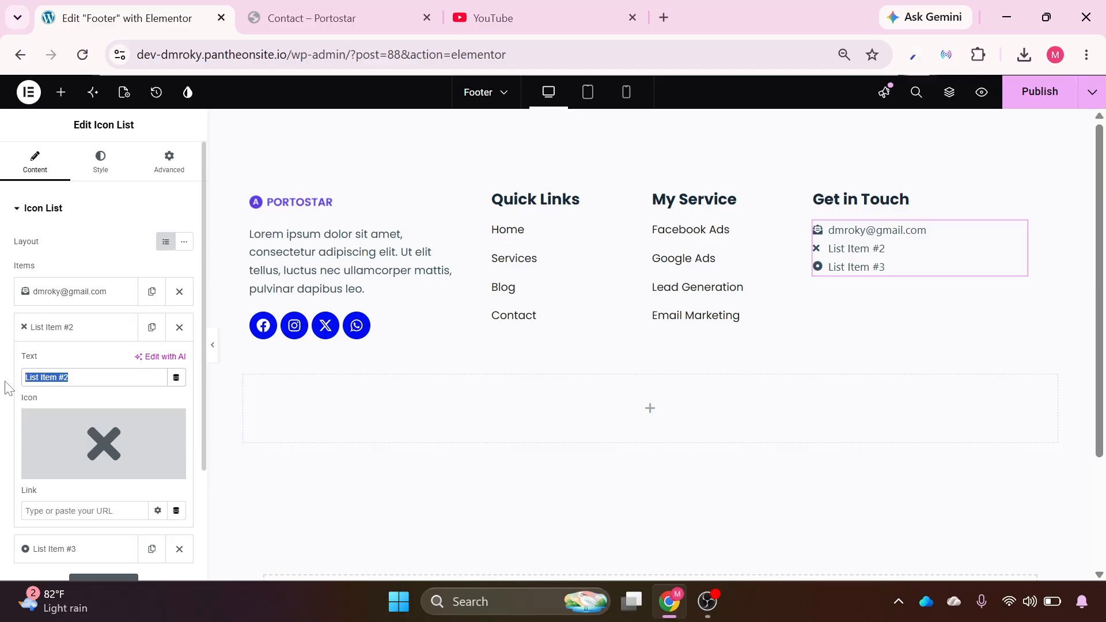
pyautogui.click(98, 448)
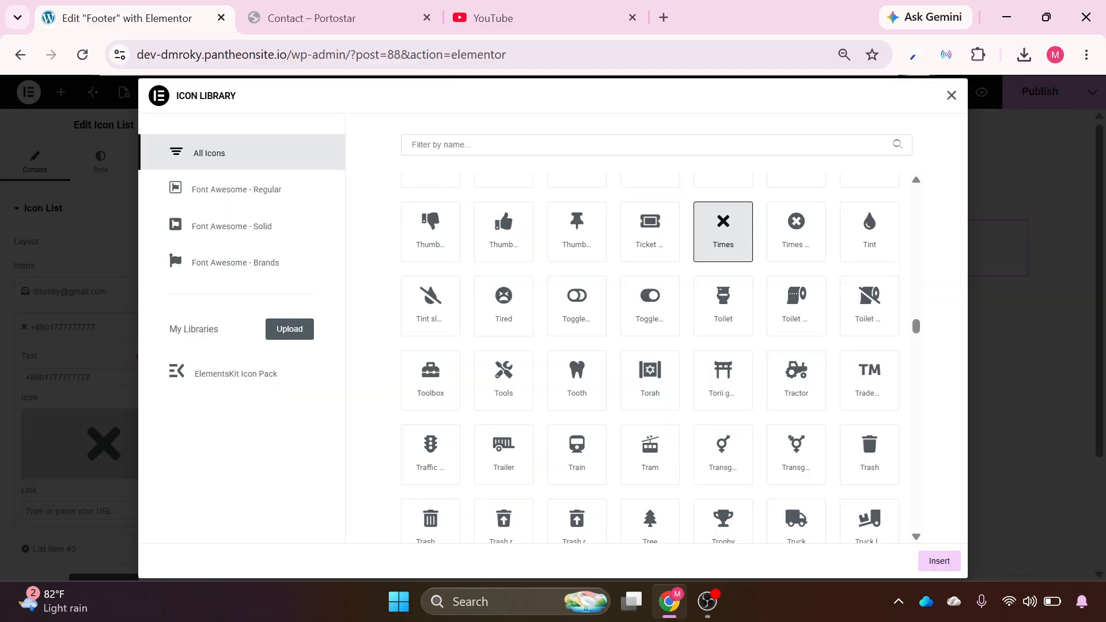
pyautogui.write('phone')
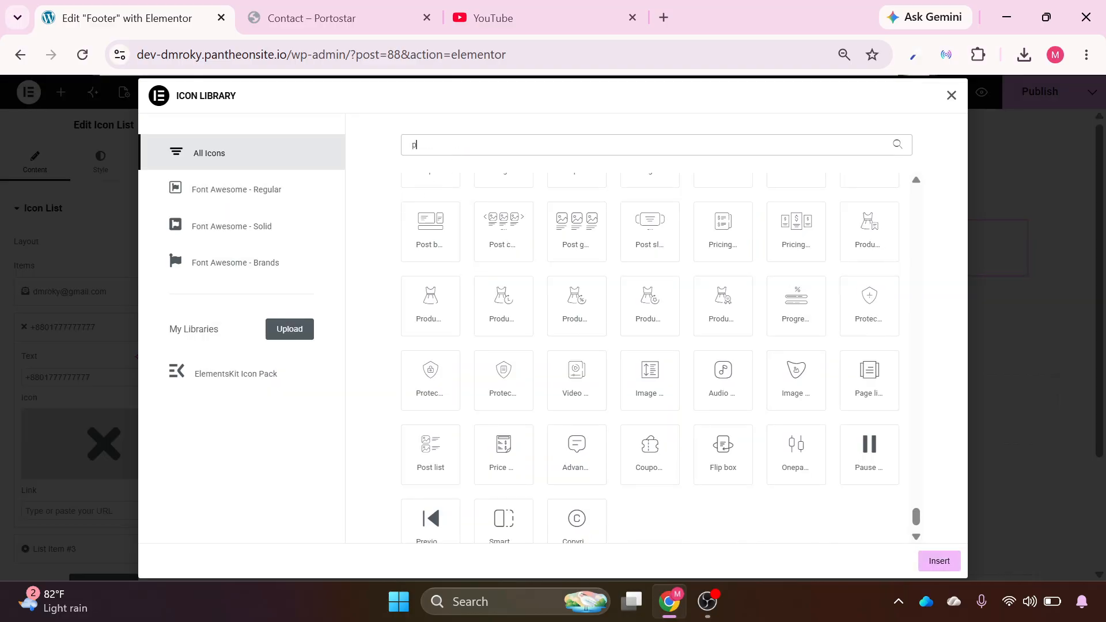
pyautogui.click(581, 458)
pyautogui.click(939, 561)
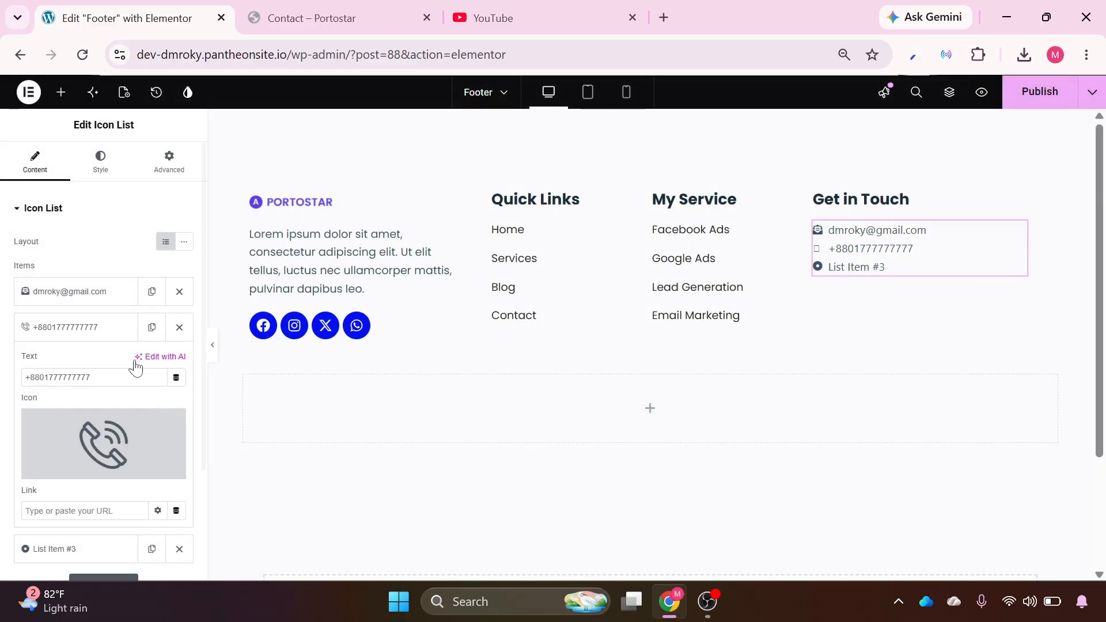
pyautogui.click(80, 333)
# Set the third Get in Touch item's text to the contact's city and country and give it an outlined map marker icon.
pyautogui.click(78, 369)
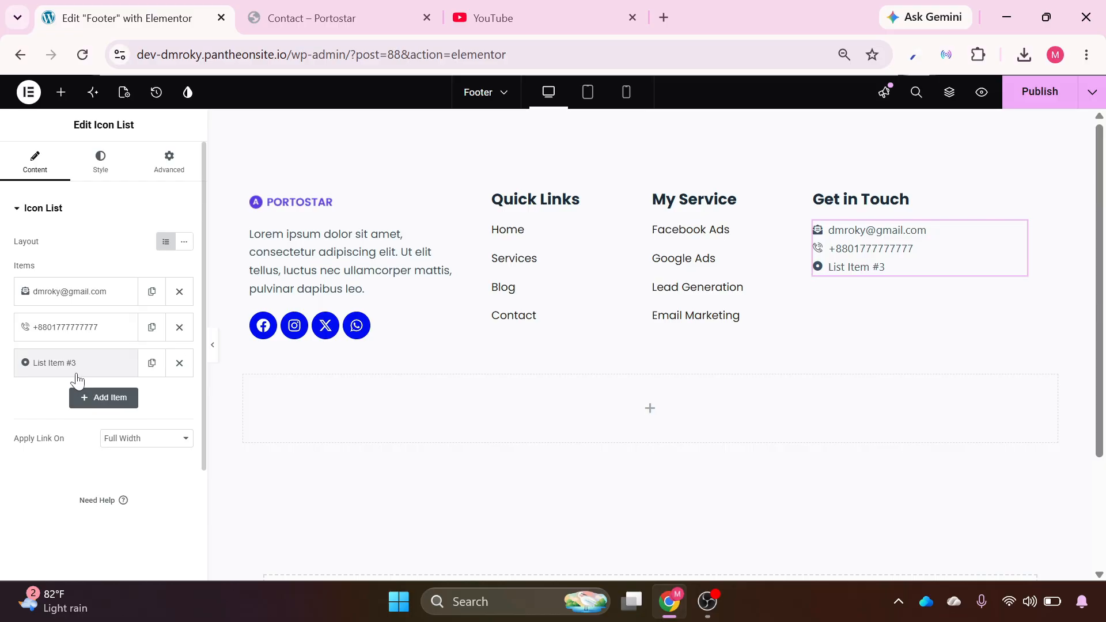
pyautogui.moveTo(69, 413); pyautogui.dragTo(3, 426)
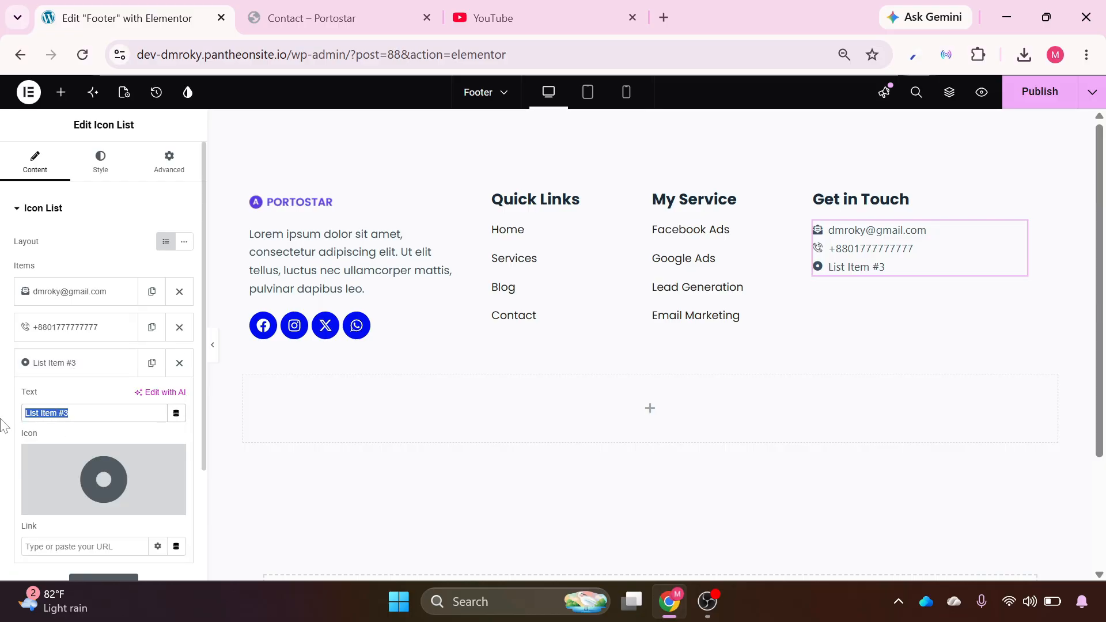
pyautogui.write('Dhaka, Bangladesh')
pyautogui.click(109, 481)
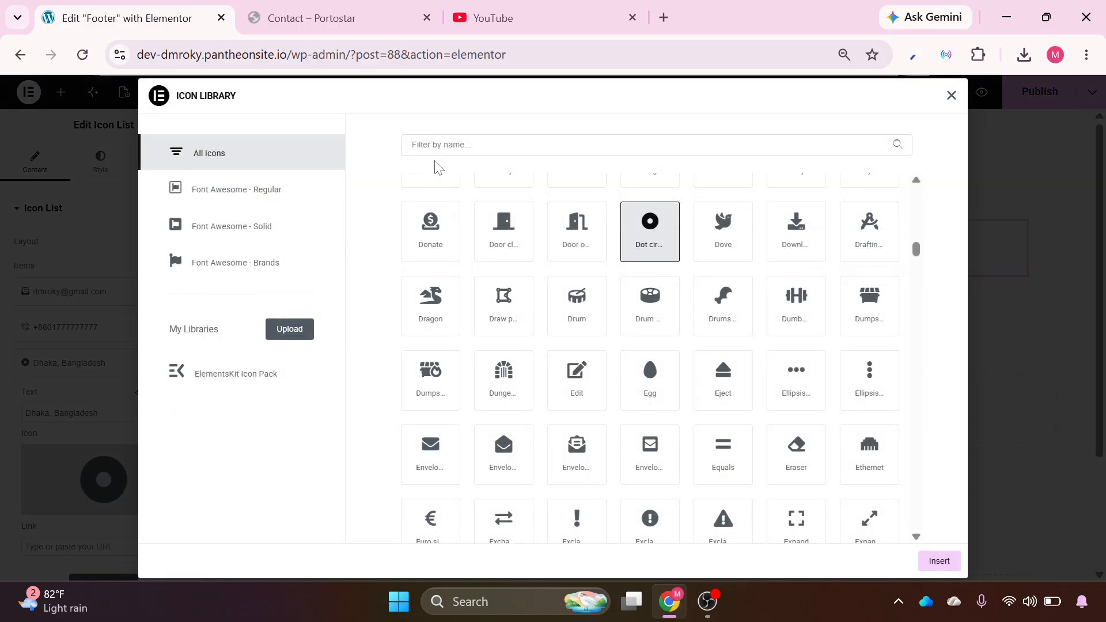
pyautogui.click(434, 145)
pyautogui.write('map')
pyautogui.click(806, 310)
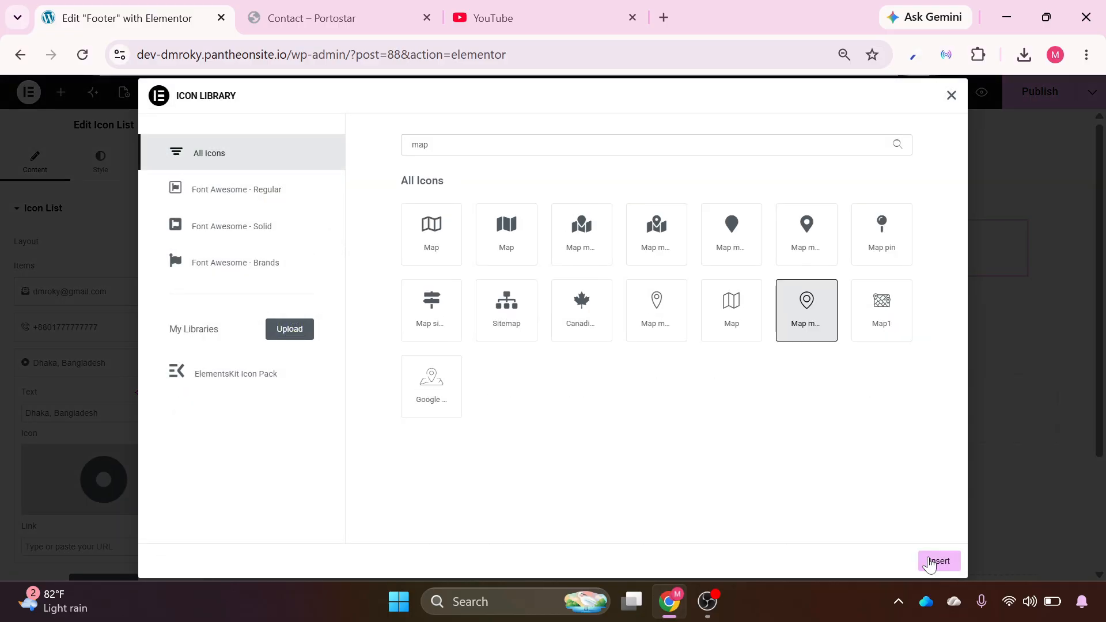
pyautogui.click(937, 561)
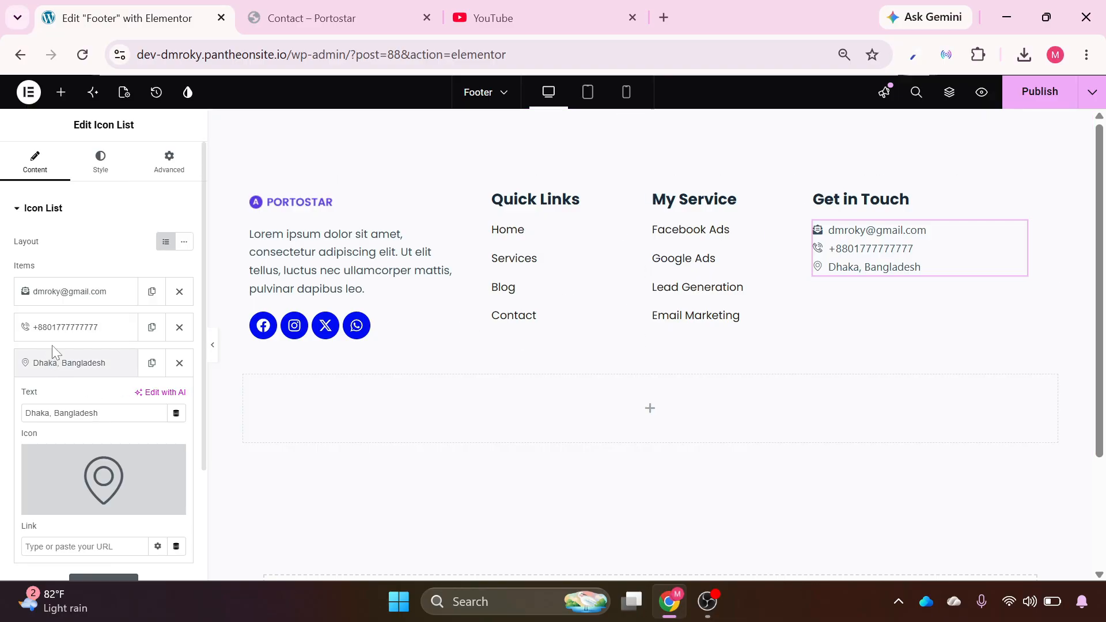
# Copy the style of the My Service icon list onto the Get in Touch icon list.
pyautogui.click(101, 162)
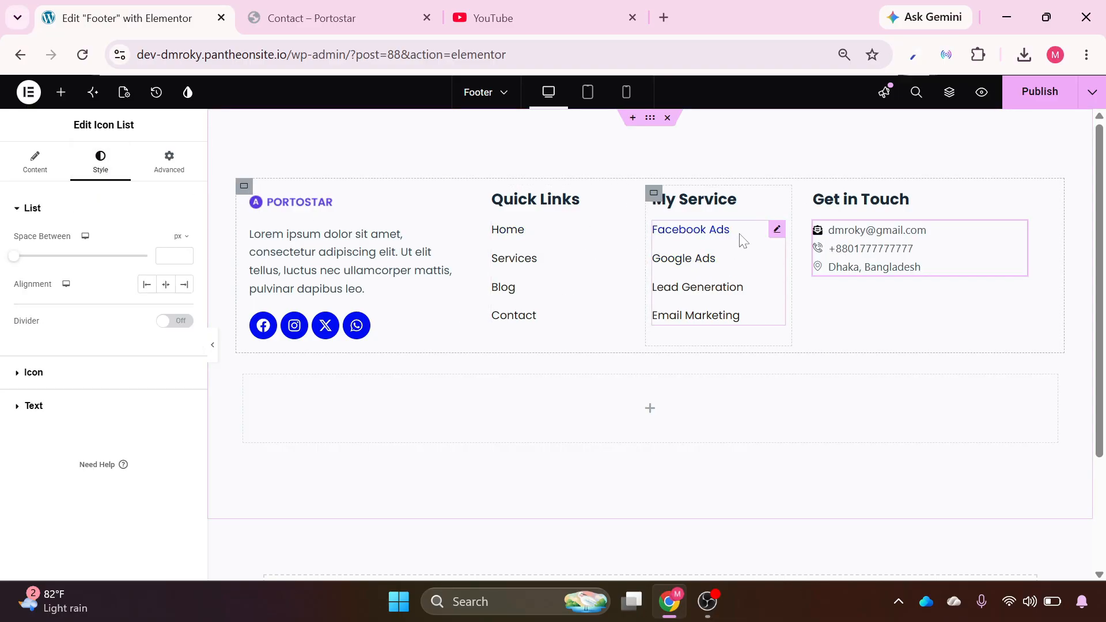
pyautogui.click(777, 230)
pyautogui.rightClick(779, 233)
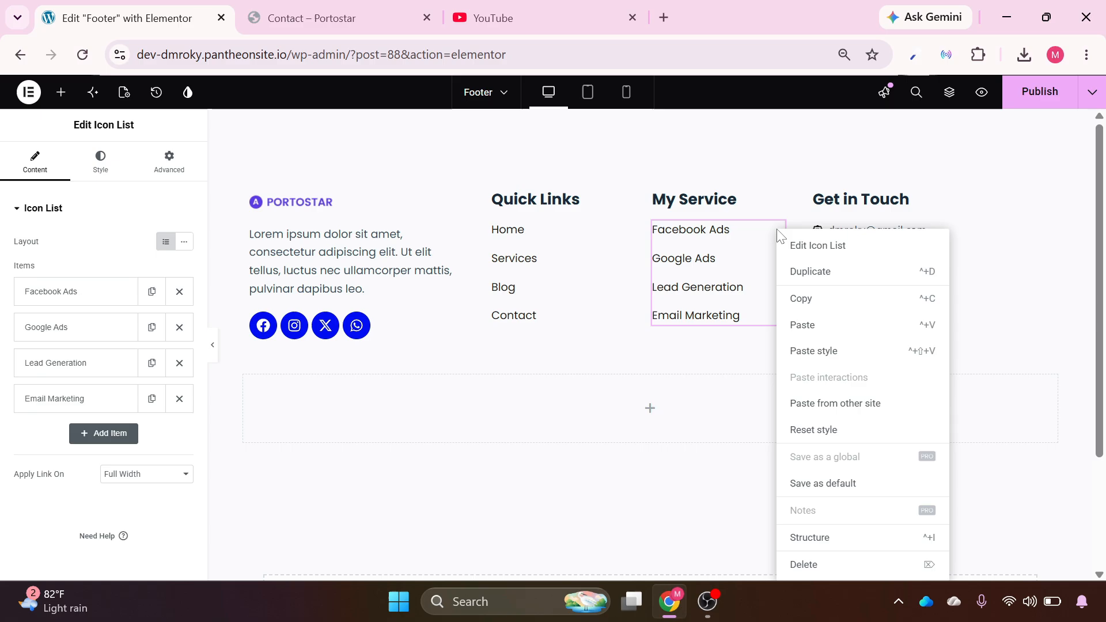
pyautogui.click(808, 298)
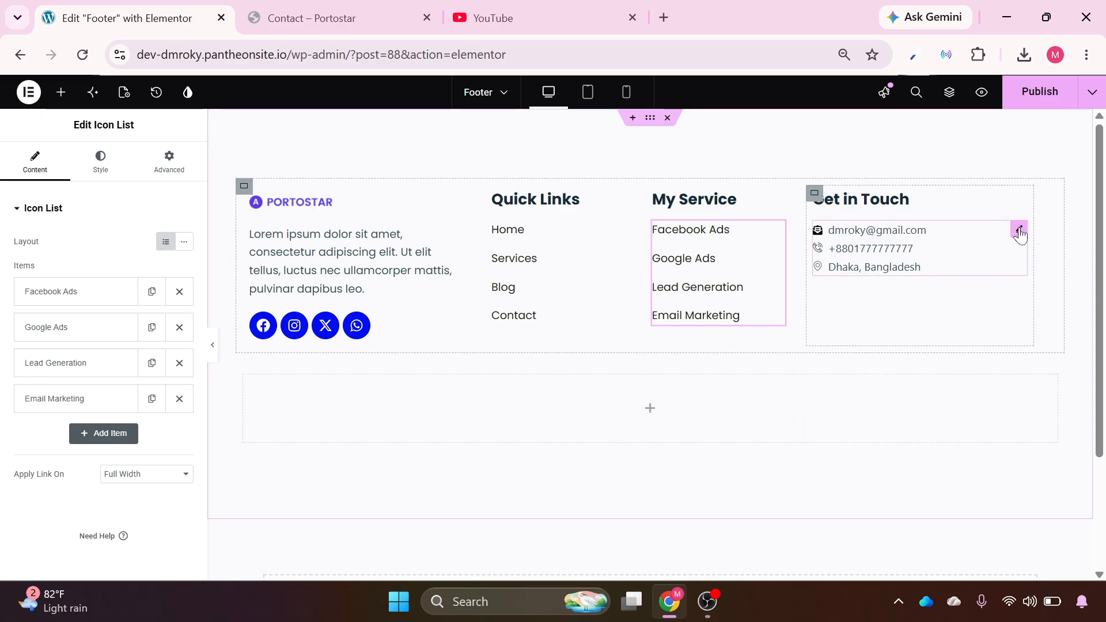
pyautogui.click(1019, 232)
pyautogui.rightClick(1019, 234)
pyautogui.click(990, 347)
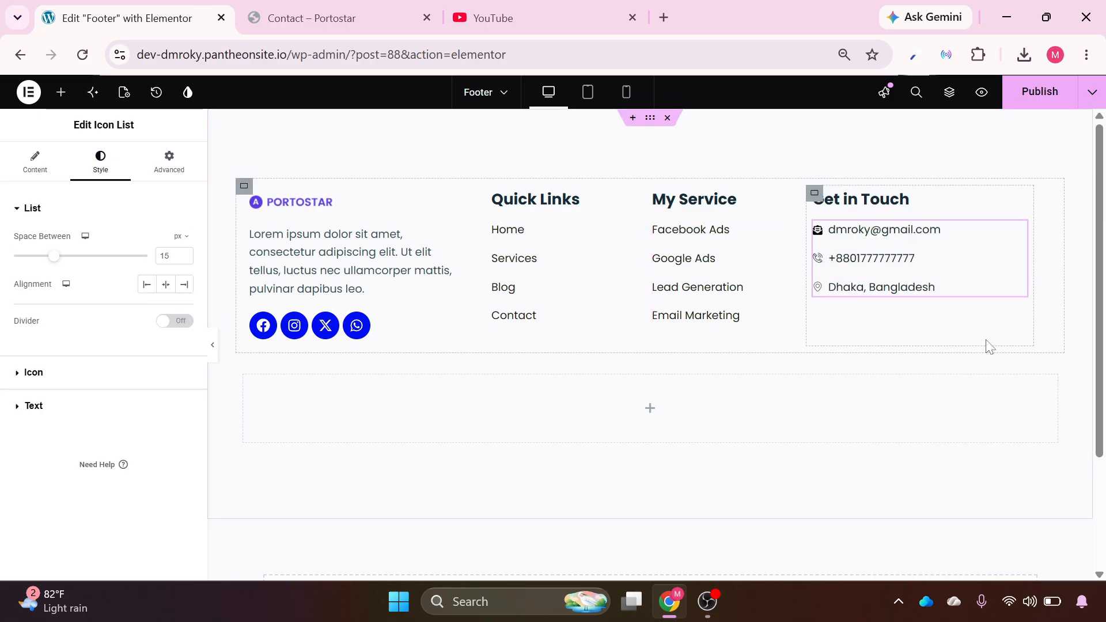
# Set the Get in Touch list's icon size to 16 px and the icon color to bright blue.
pyautogui.click(34, 373)
pyautogui.click(185, 355)
pyautogui.click(185, 355)
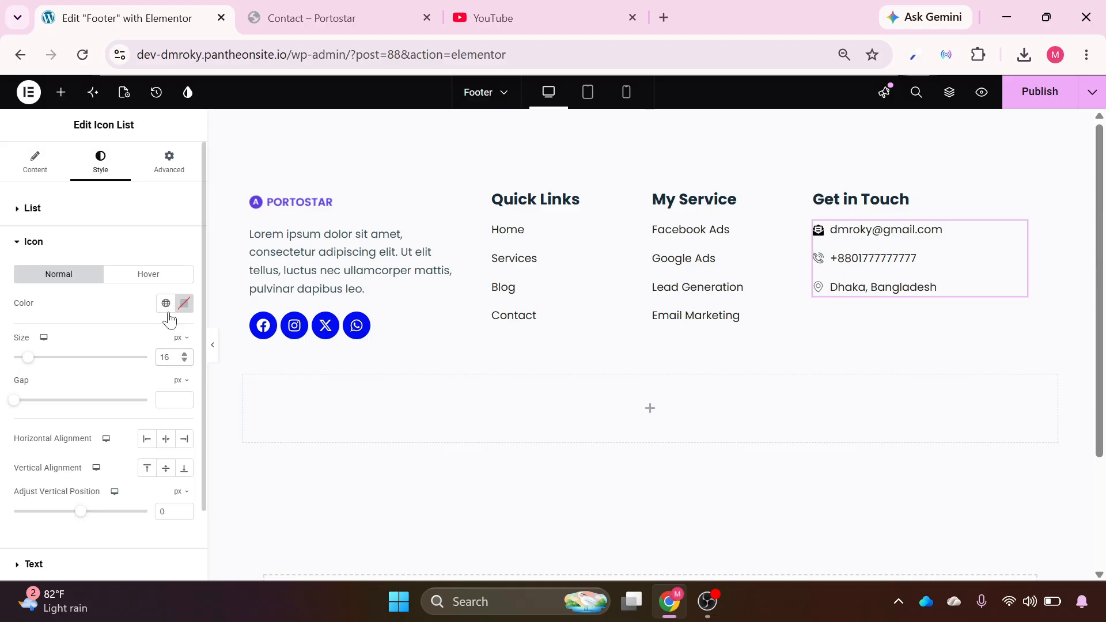
pyautogui.click(183, 302)
pyautogui.moveTo(195, 469); pyautogui.dragTo(207, 471)
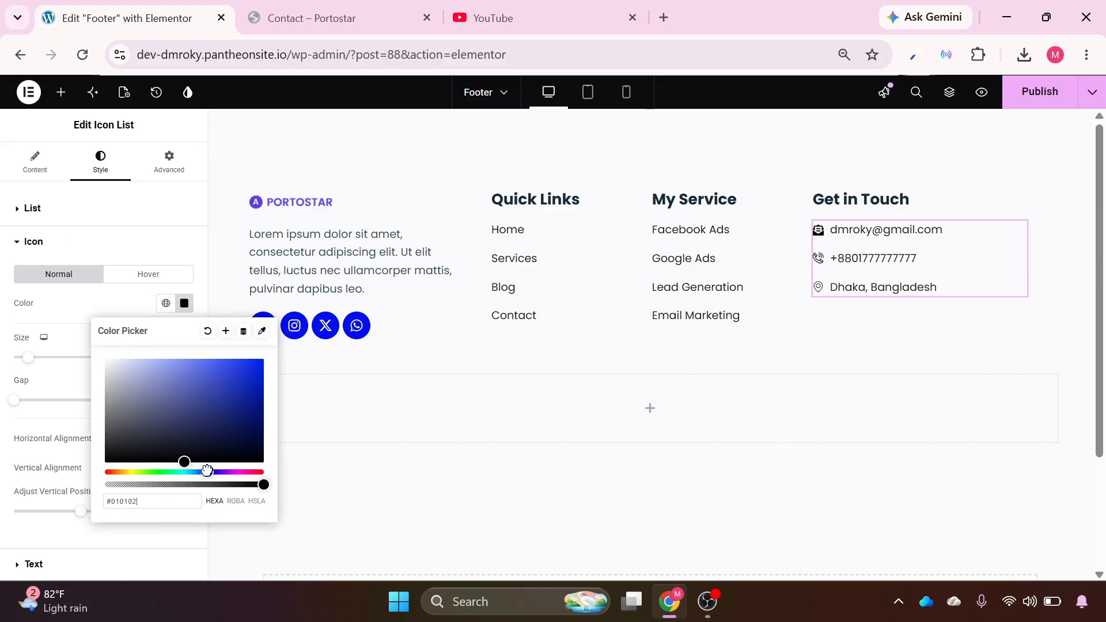
pyautogui.moveTo(246, 398); pyautogui.dragTo(286, 350)
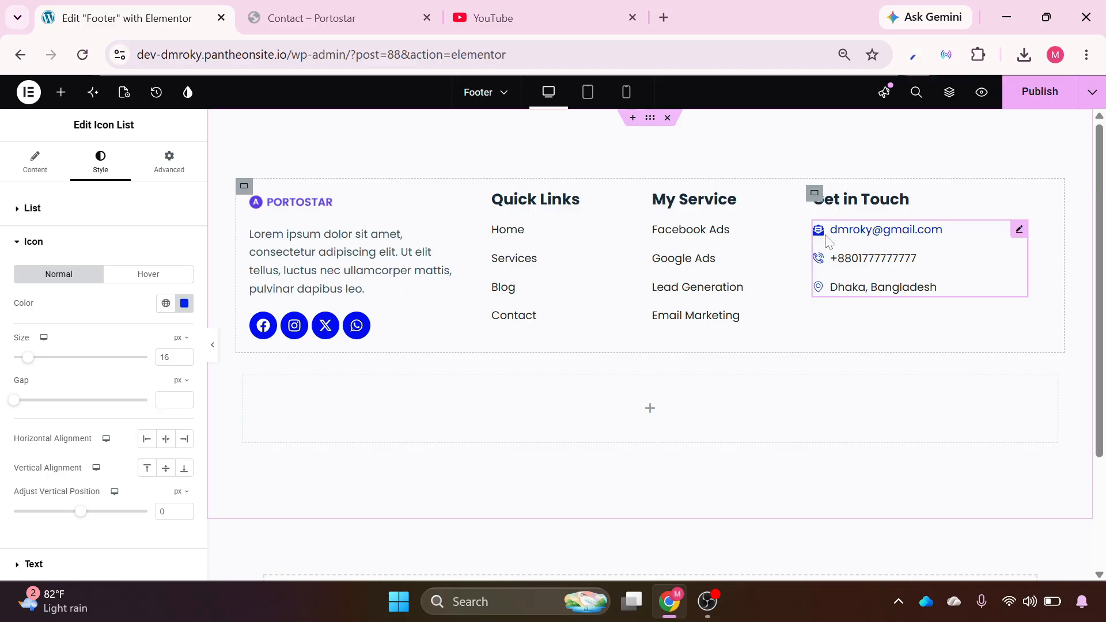
# Set the container holding the four footer columns to Space Between justification and let its items wrap.
pyautogui.click(243, 188)
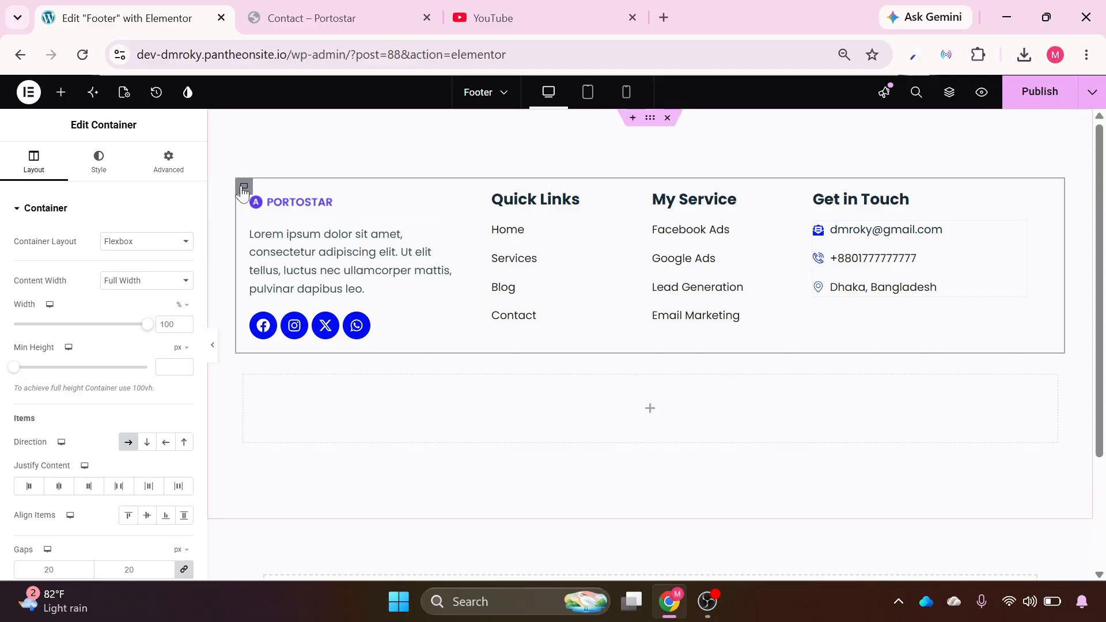
pyautogui.click(119, 488)
pyautogui.scroll(-2, 144, 507)
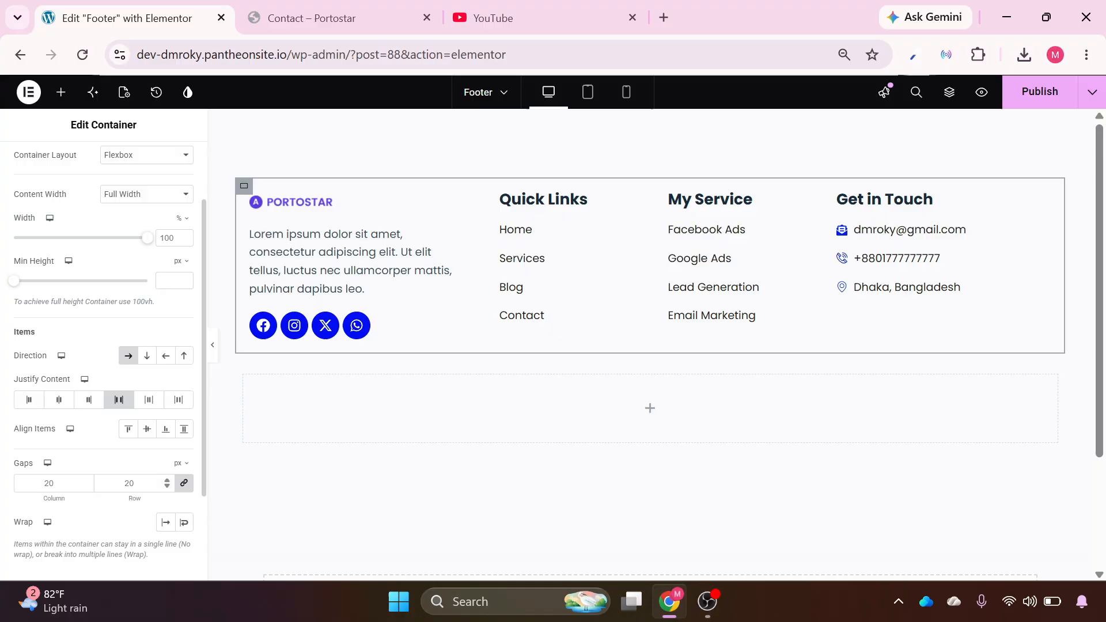
pyautogui.click(184, 525)
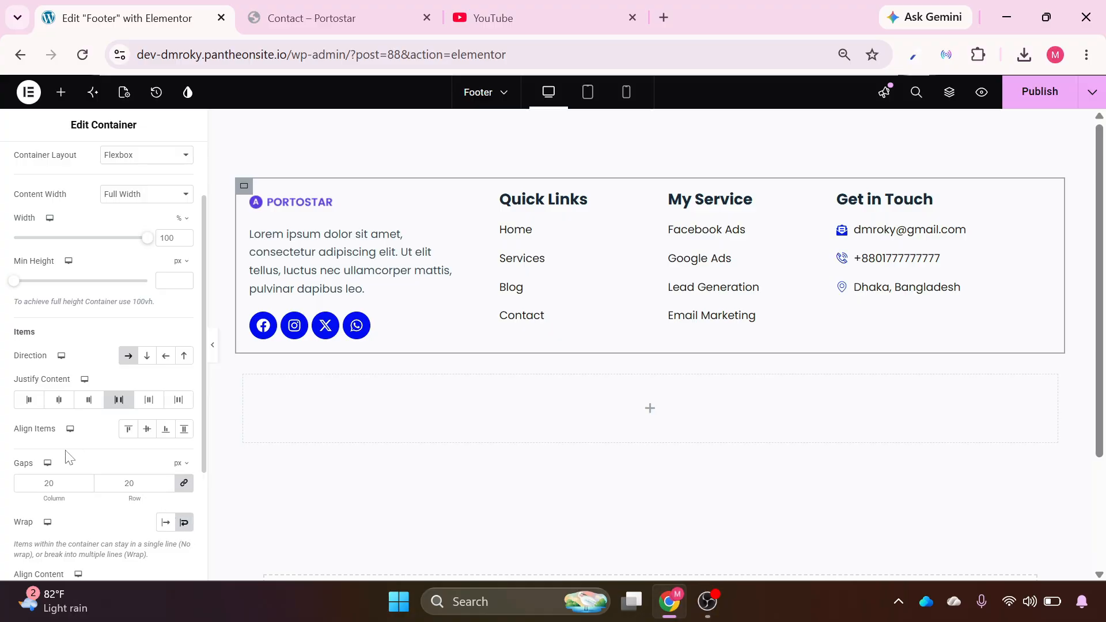
# Add a Text Editor widget to the empty container below the columns, reading as a 2026 copyright notice with the owner's name and "All Rights Reserved".
pyautogui.click(650, 409)
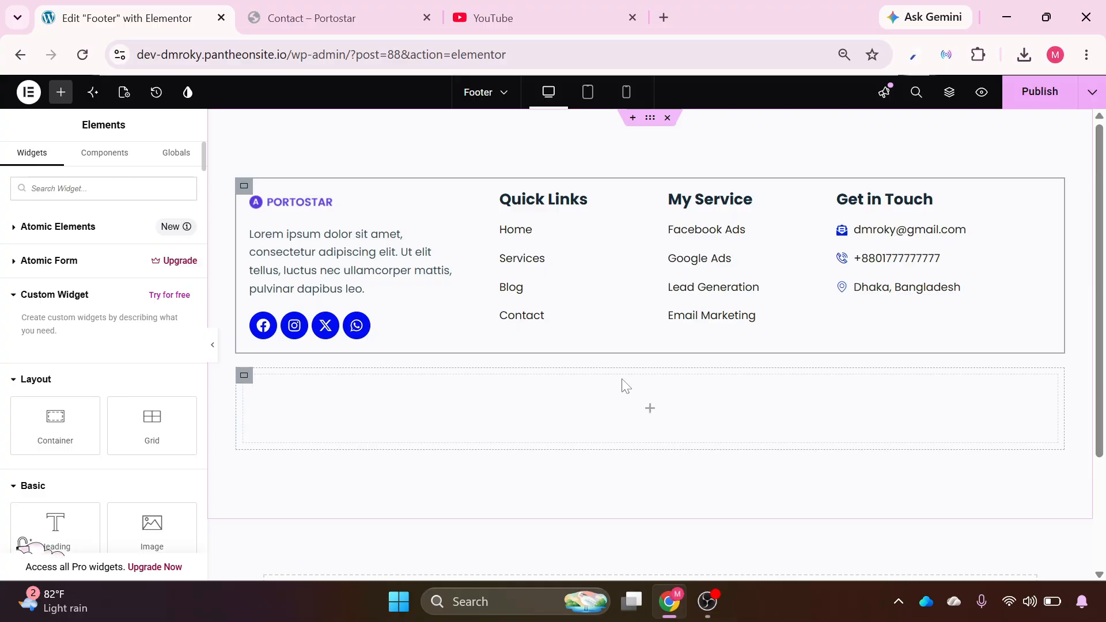
pyautogui.scroll(-3, 94, 462)
pyautogui.moveTo(54, 433); pyautogui.dragTo(634, 417)
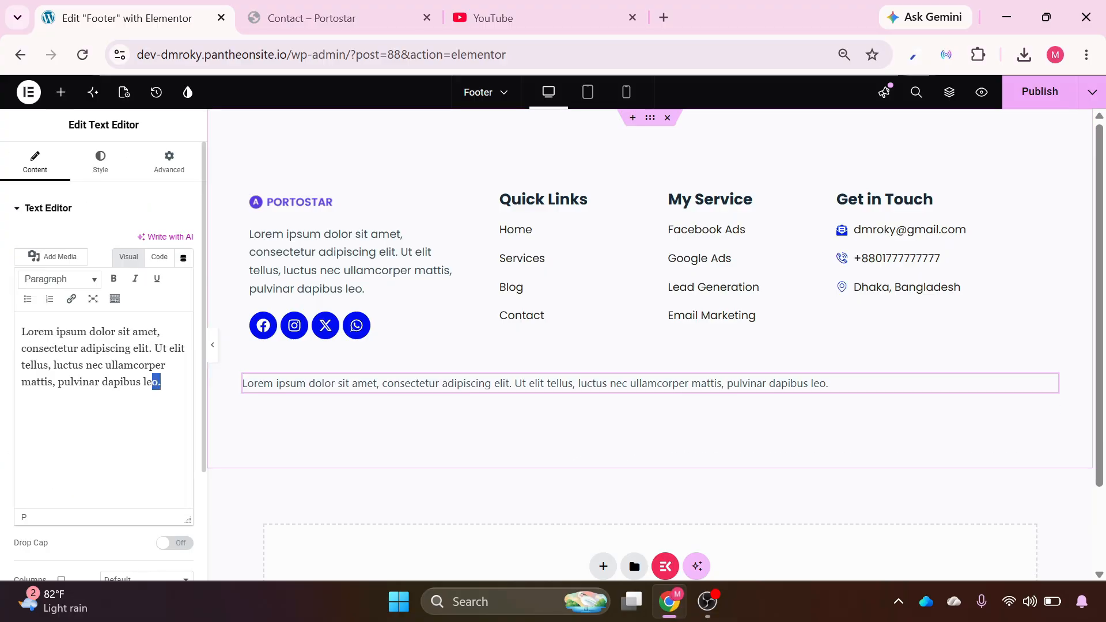
pyautogui.moveTo(153, 381); pyautogui.dragTo(21, 331)
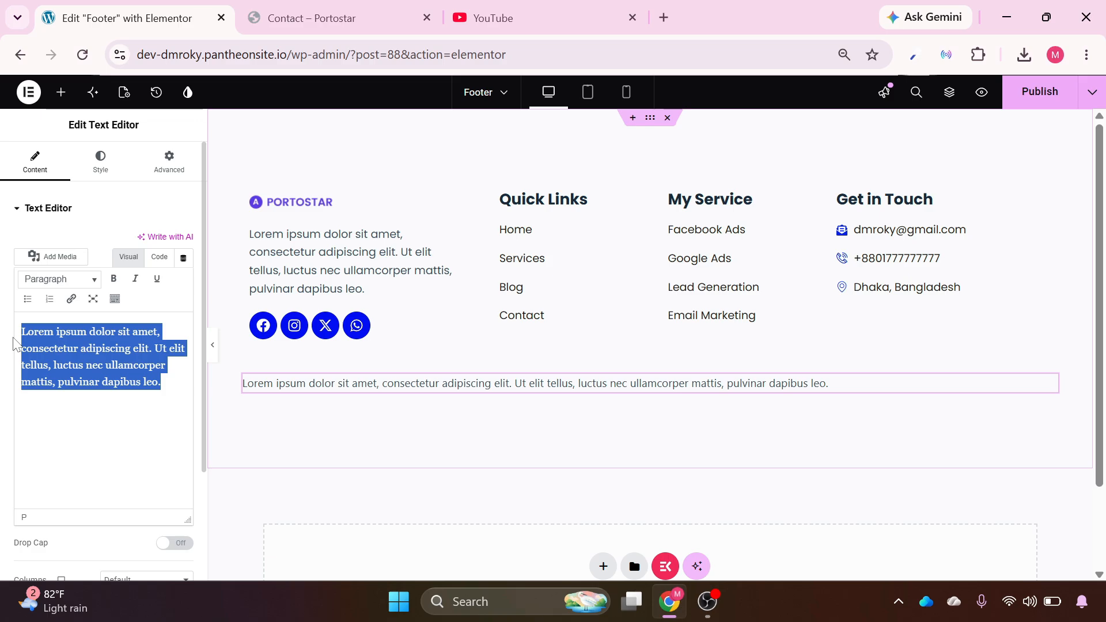
pyautogui.hotkey('ctrl', 'v')
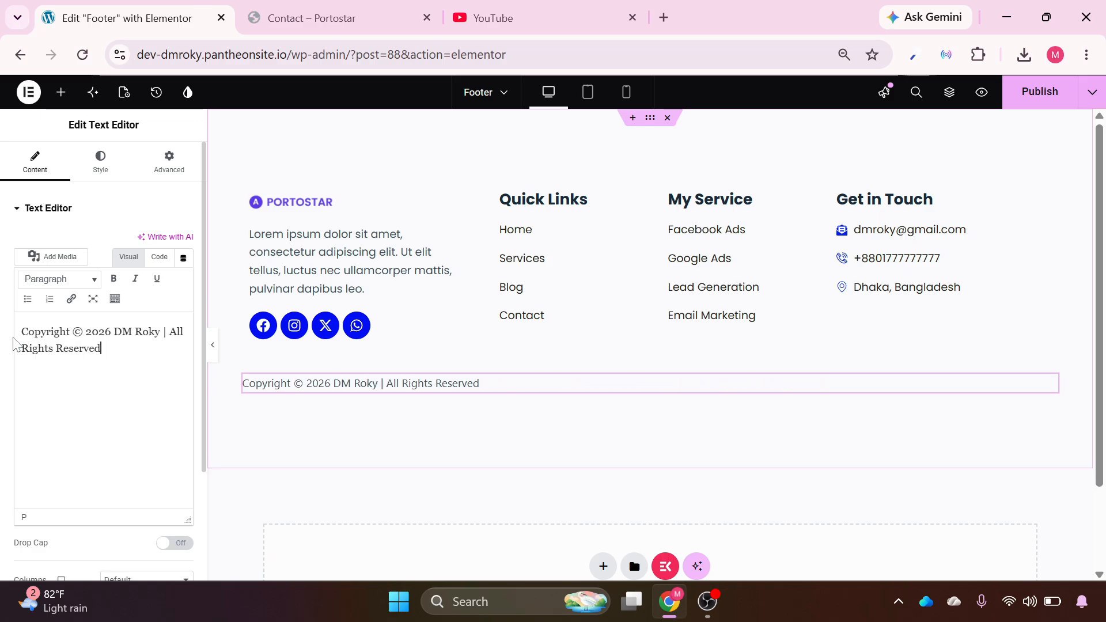
# Center the copyright text and set its font family to Poppins.
pyautogui.click(101, 170)
pyautogui.click(147, 241)
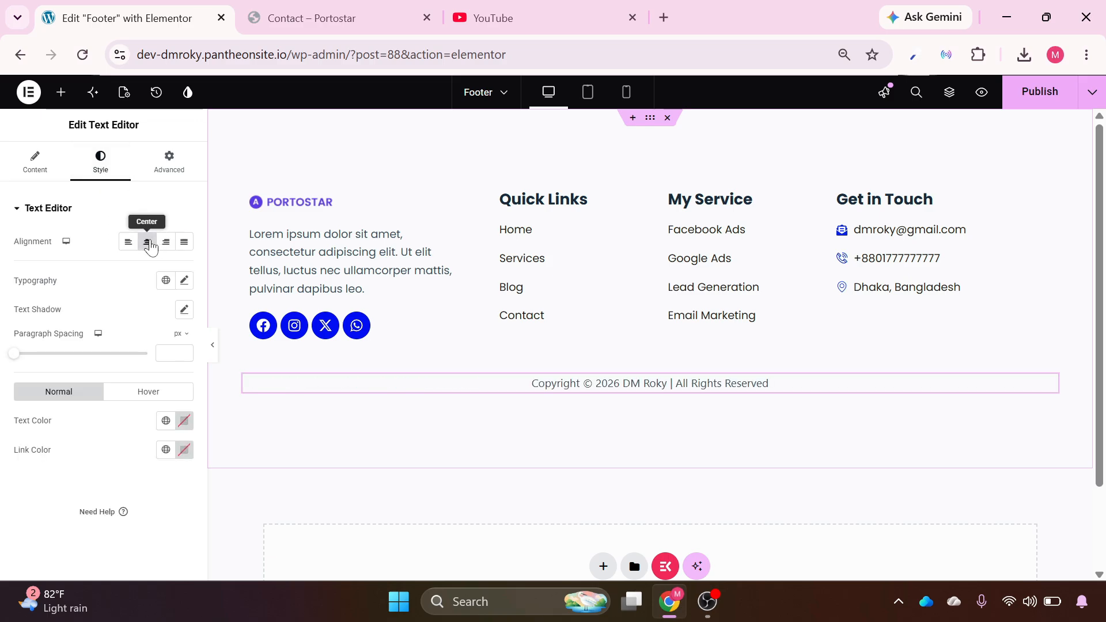
pyautogui.click(184, 281)
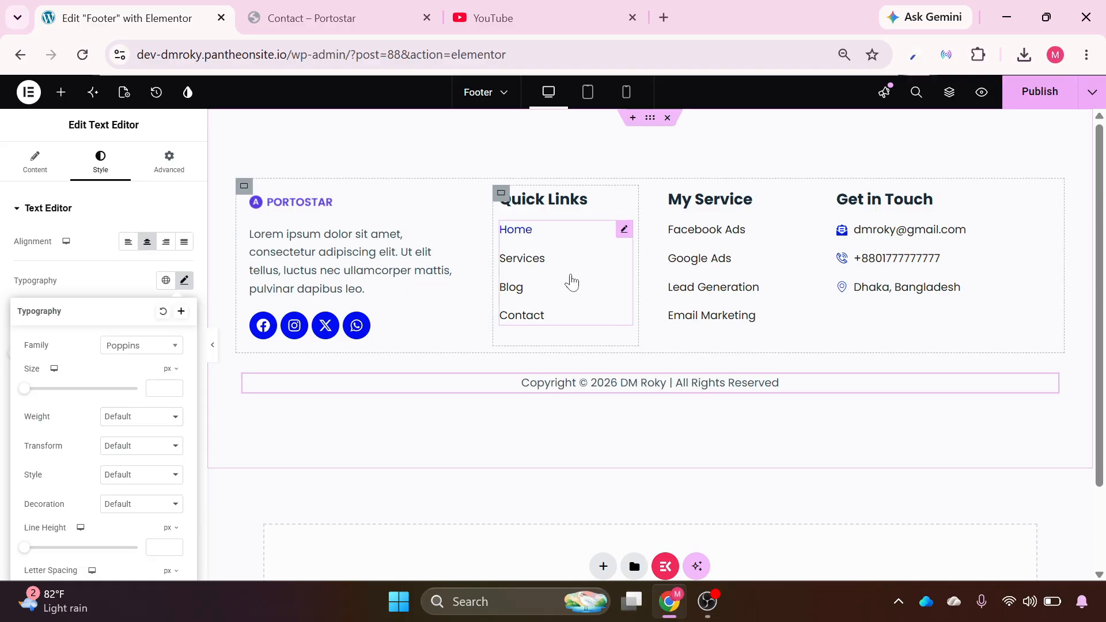
# Check the footer in tablet view and set the logo column's tablet width to 45%.
pyautogui.click(587, 93)
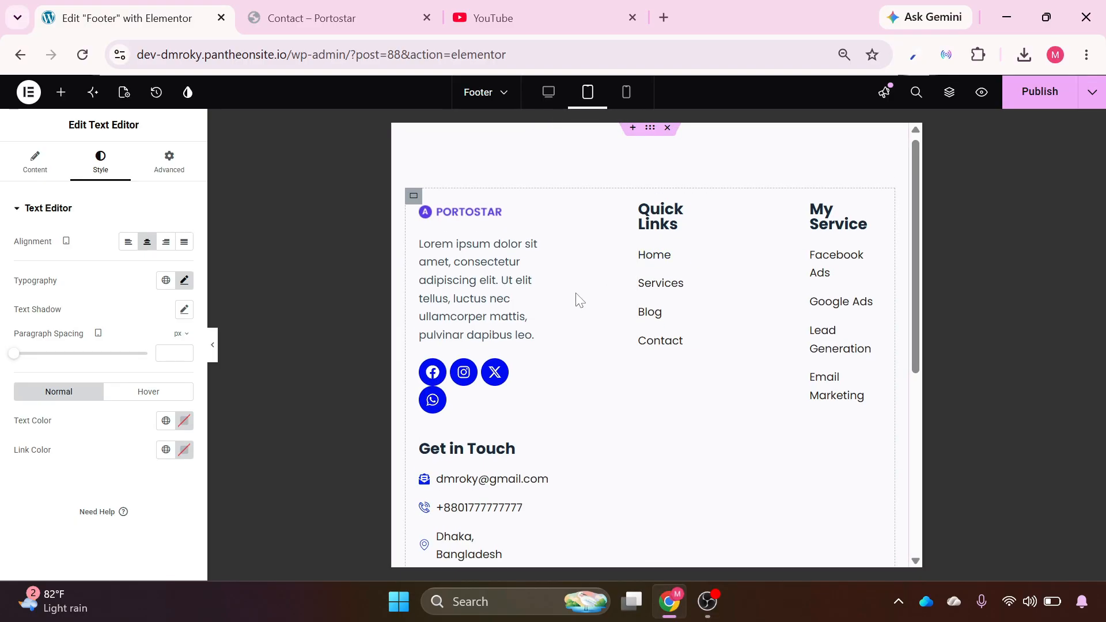
pyautogui.scroll(-4, 579, 300)
pyautogui.scroll(3, 558, 292)
pyautogui.scroll(-1, 559, 292)
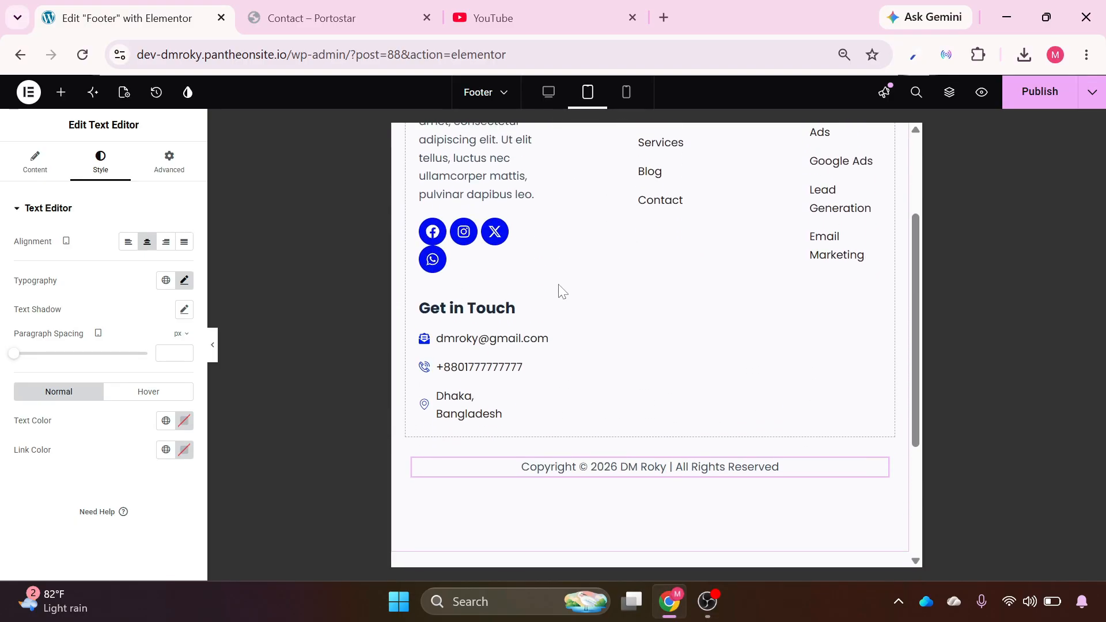
pyautogui.scroll(1, 562, 292)
pyautogui.scroll(2, 558, 291)
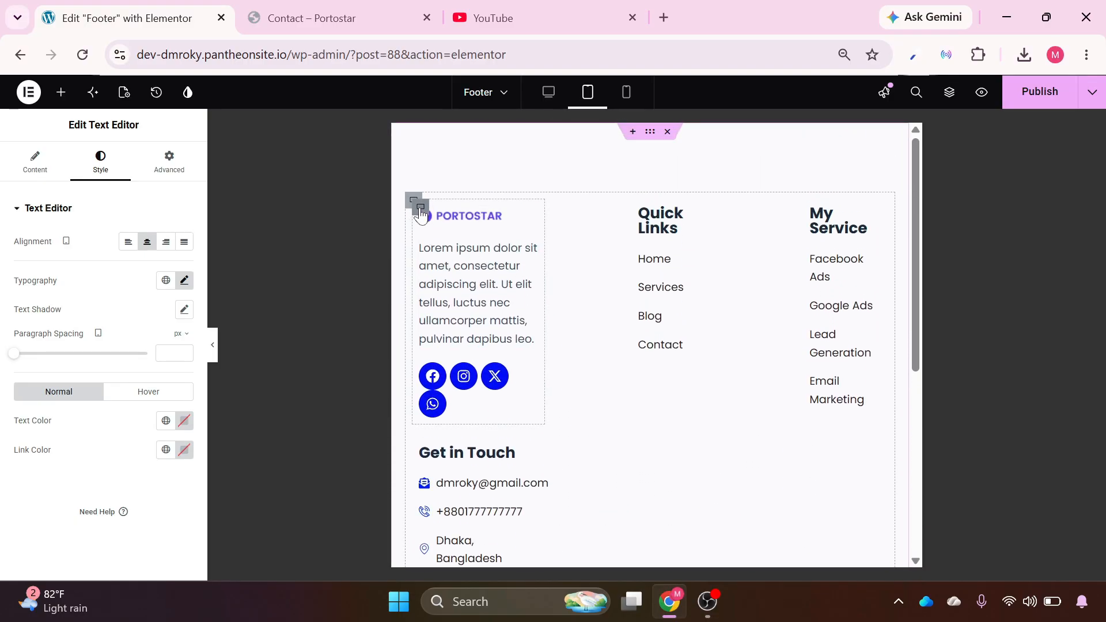
pyautogui.click(420, 208)
pyautogui.click(179, 306)
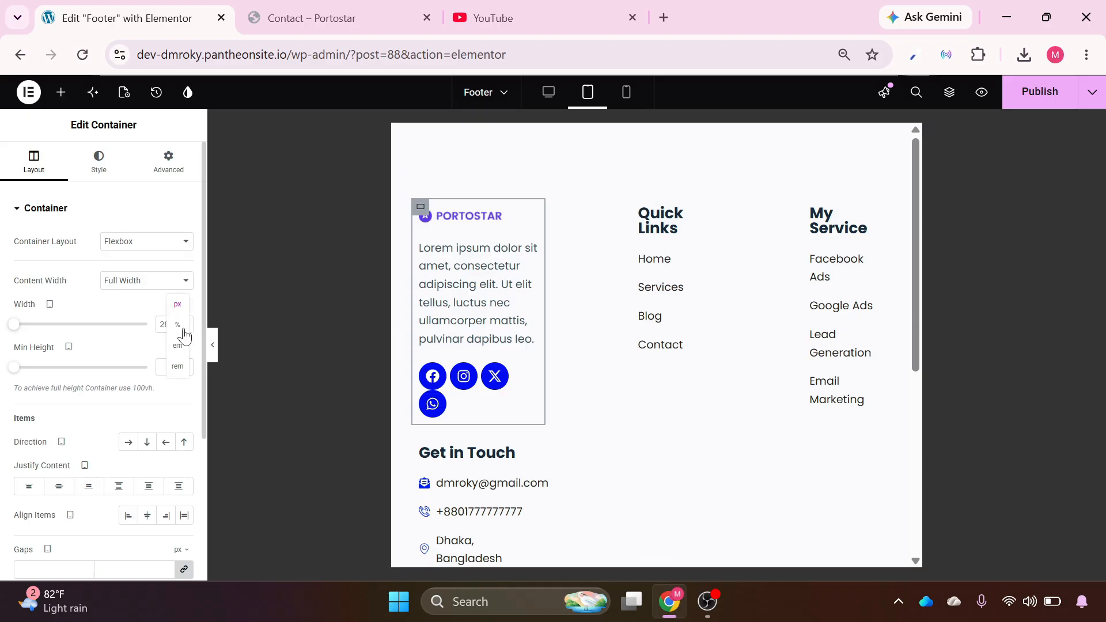
pyautogui.click(177, 325)
pyautogui.click(166, 325)
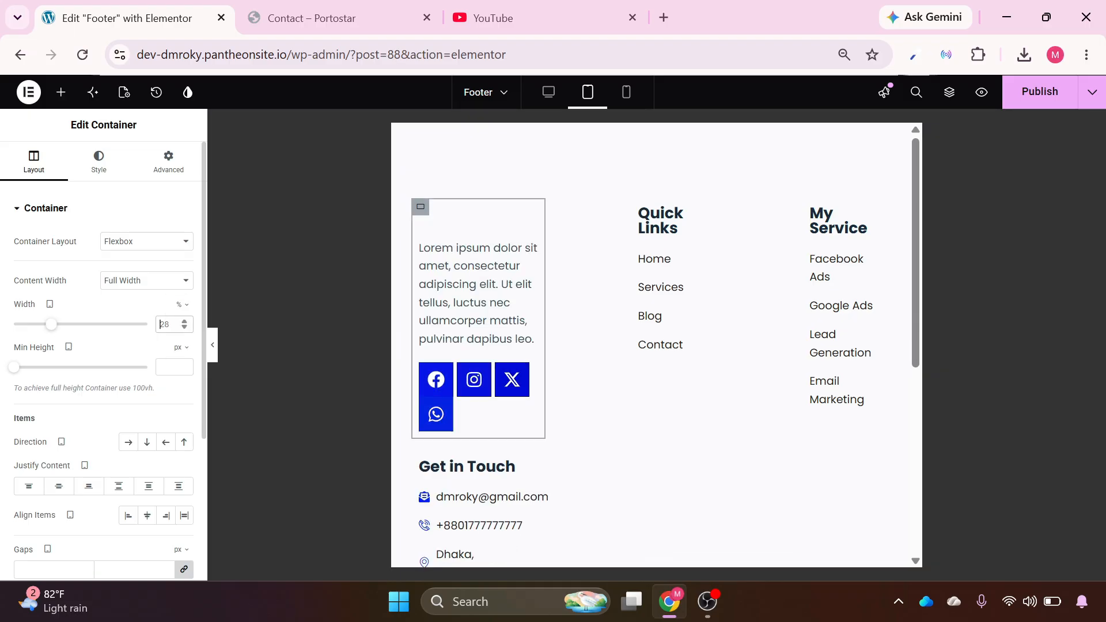
pyautogui.write('45')
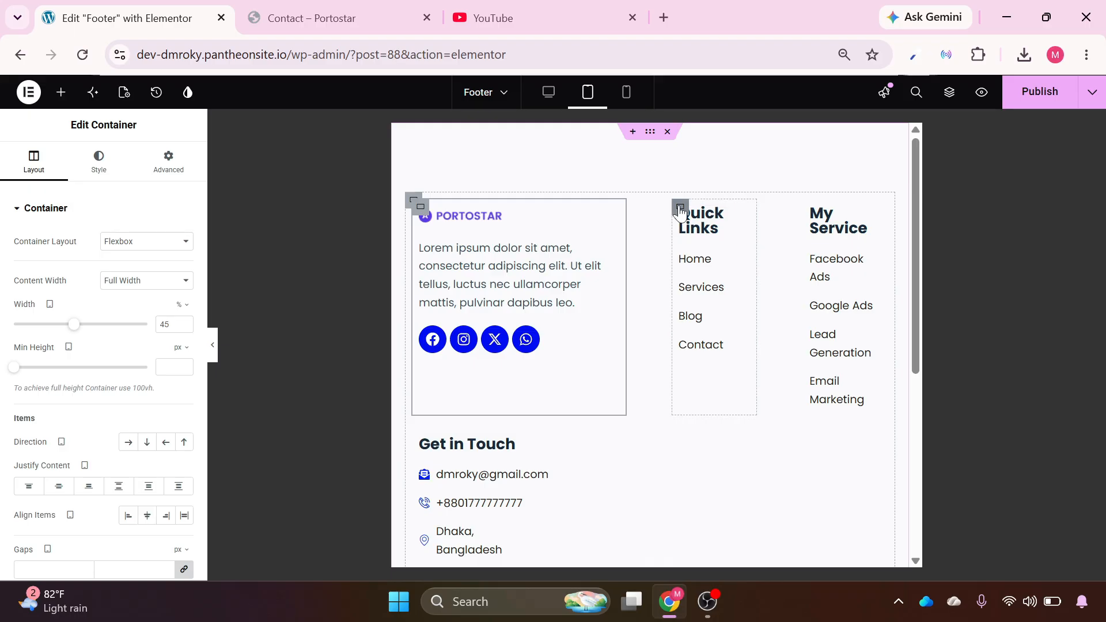
# Set the Quick Links column's tablet width to 45%.
pyautogui.click(680, 207)
pyautogui.click(180, 305)
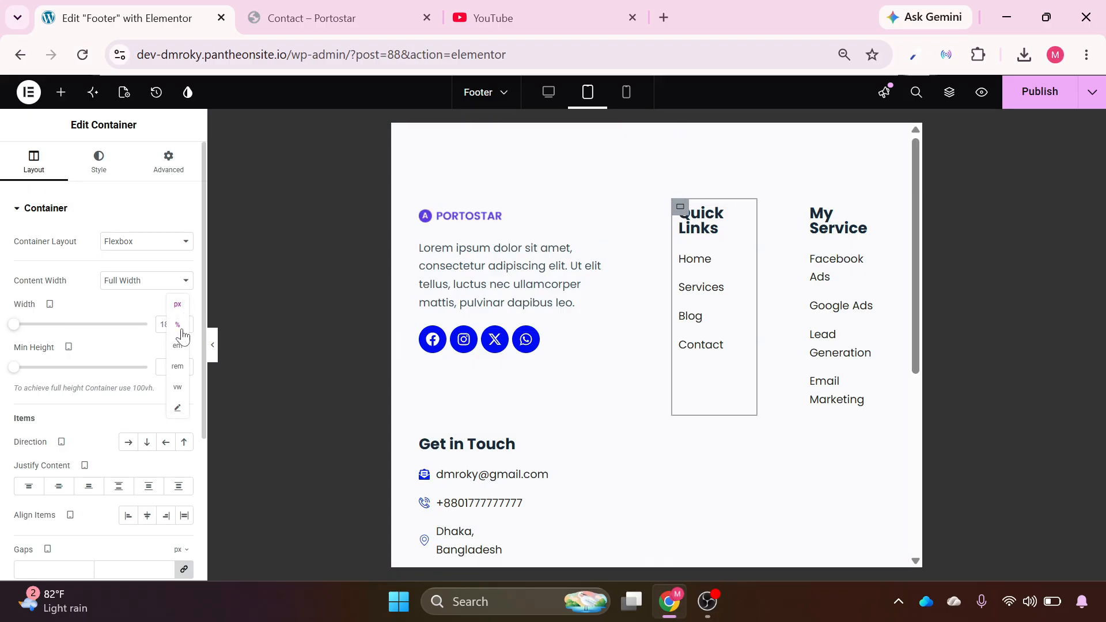
pyautogui.click(178, 324)
pyautogui.doubleClick(164, 324)
pyautogui.write('45')
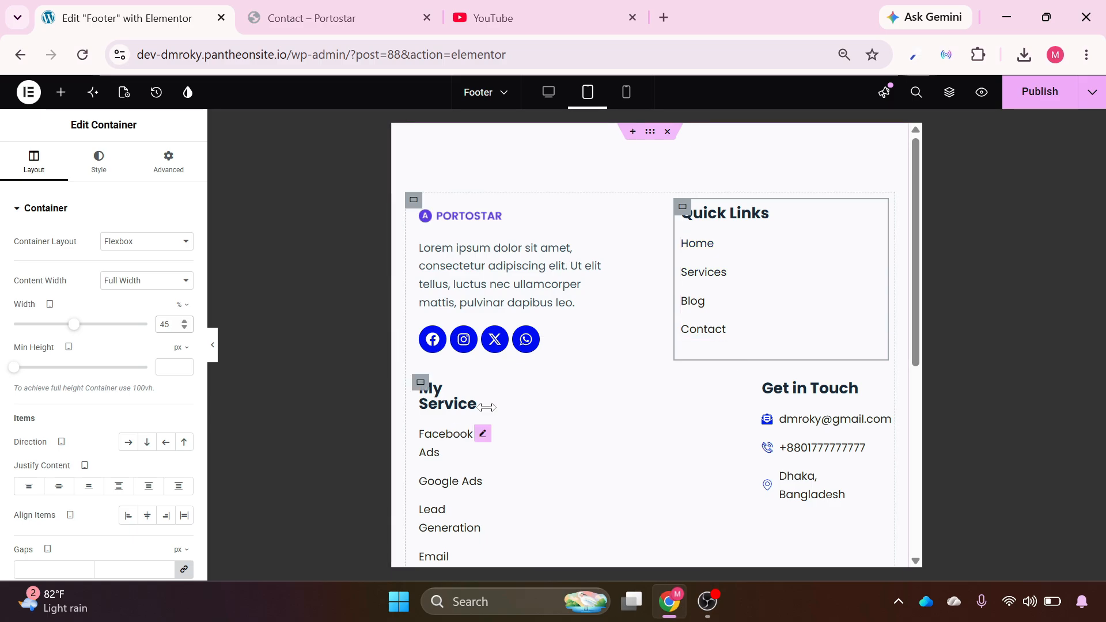
# Set the My Service column's tablet width to 45%.
pyautogui.scroll(-2, 455, 368)
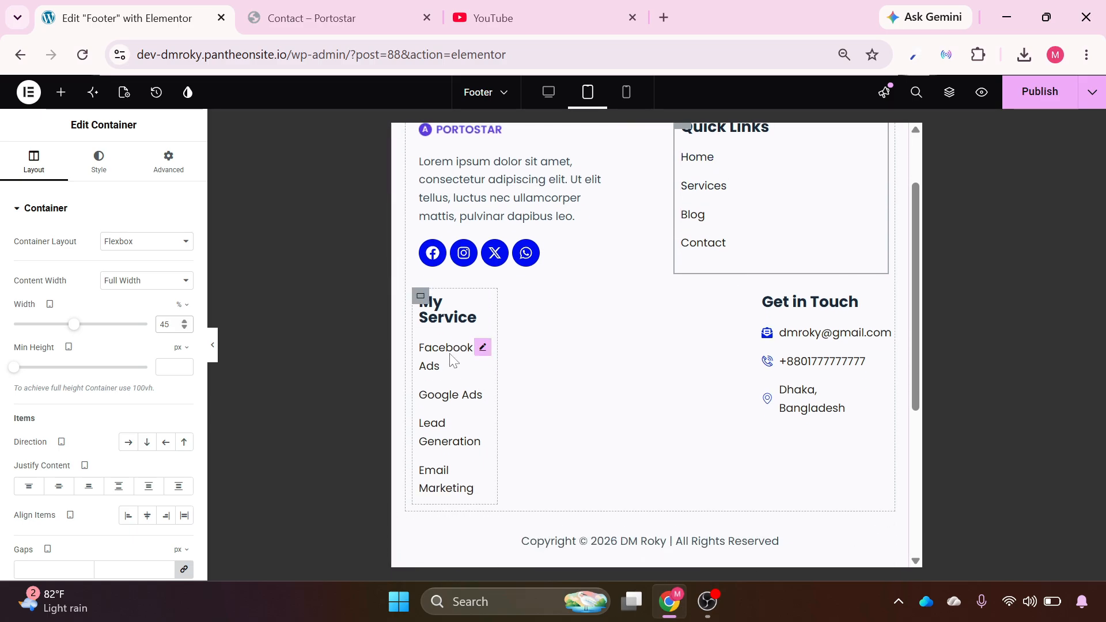
pyautogui.click(421, 297)
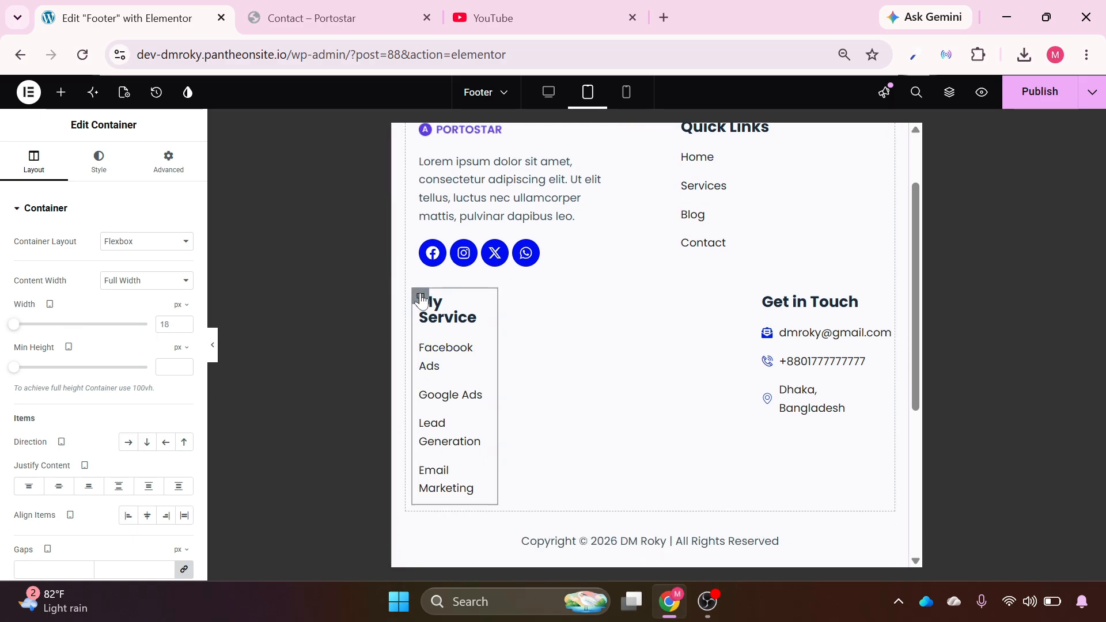
pyautogui.click(182, 304)
pyautogui.click(179, 326)
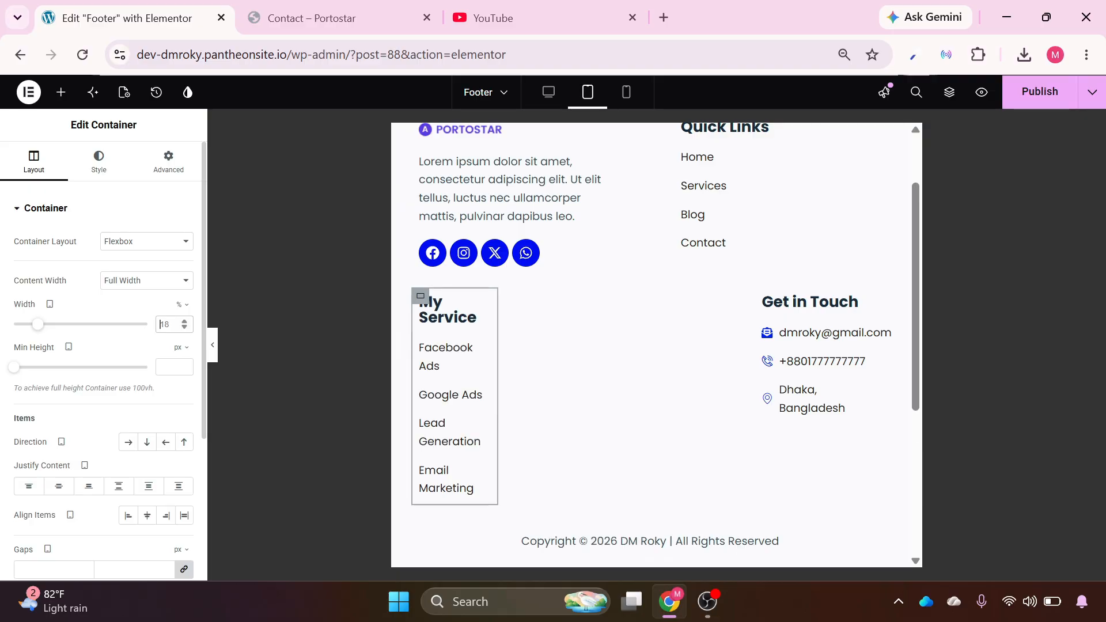
pyautogui.write('45')
# Set the Get in Touch column's tablet width to 45%.
pyautogui.click(764, 298)
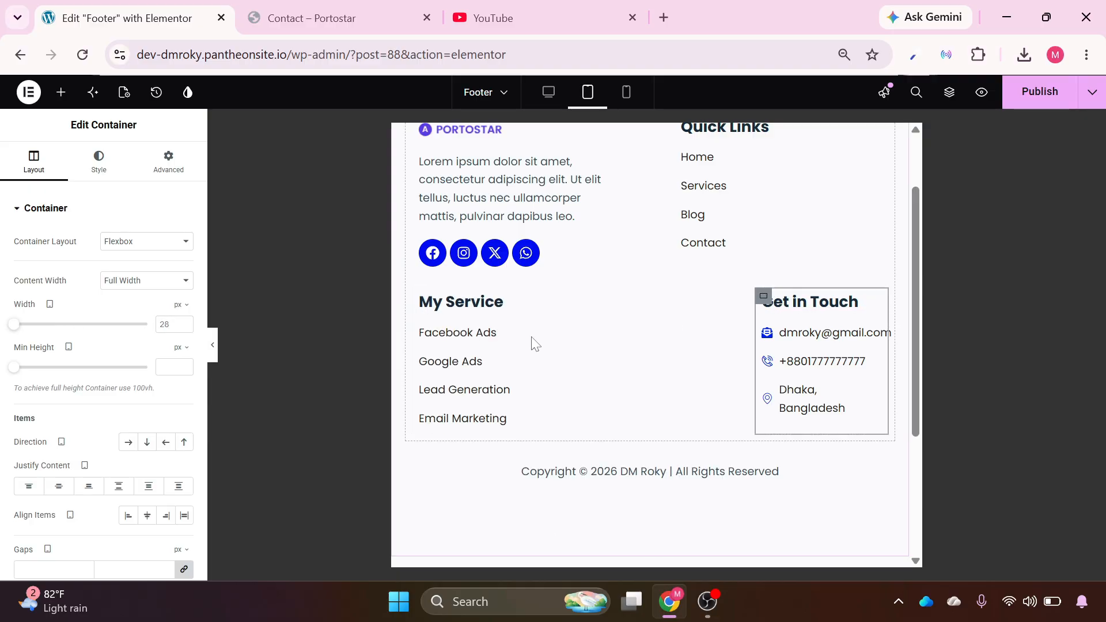
pyautogui.click(180, 305)
pyautogui.click(177, 327)
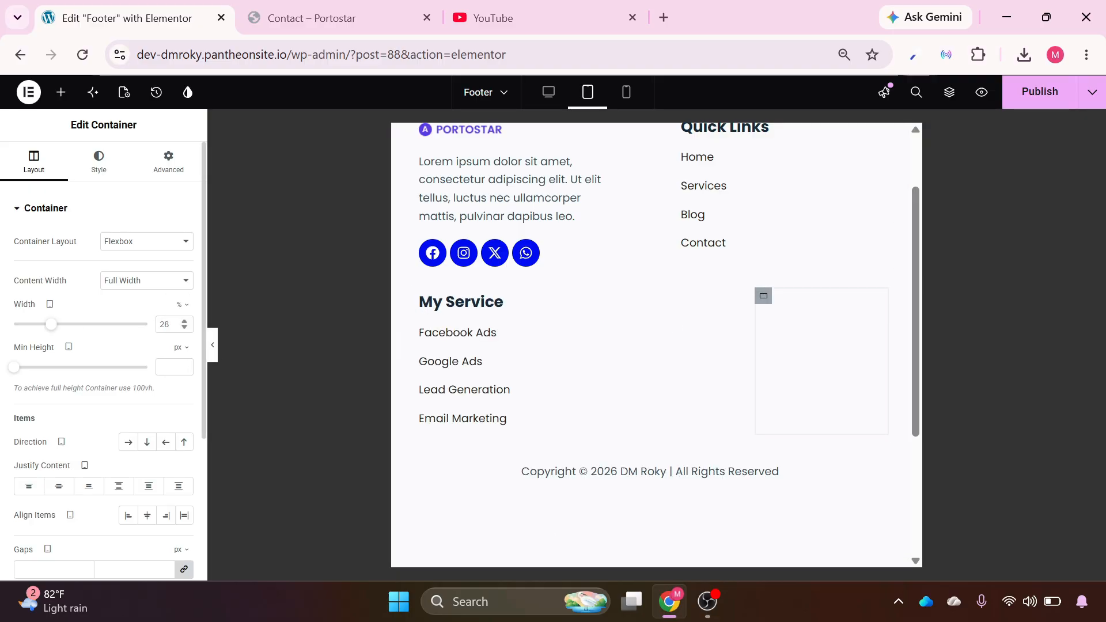
pyautogui.write('45')
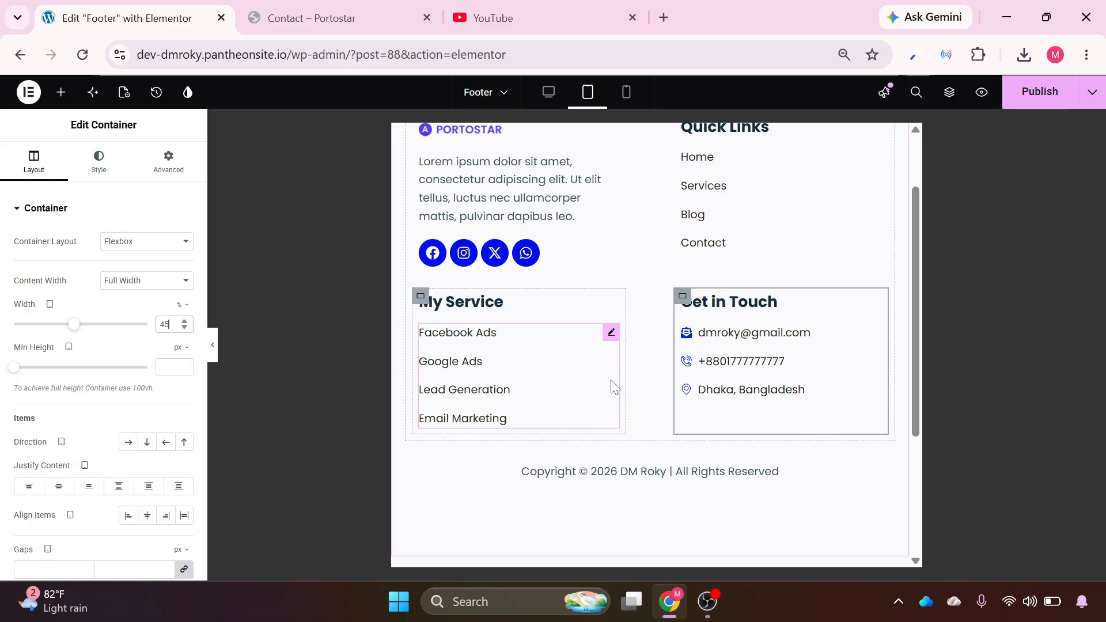
# Set the outer footer container's tablet padding to 60 px top and bottom and 15 px left and right.
pyautogui.scroll(2, 612, 386)
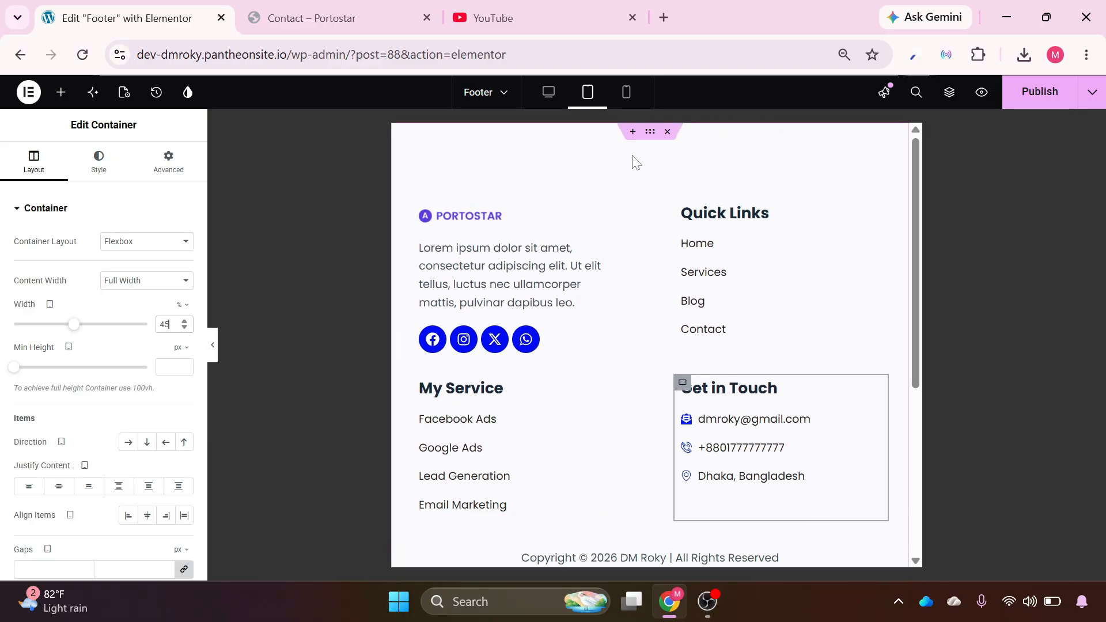
pyautogui.click(649, 134)
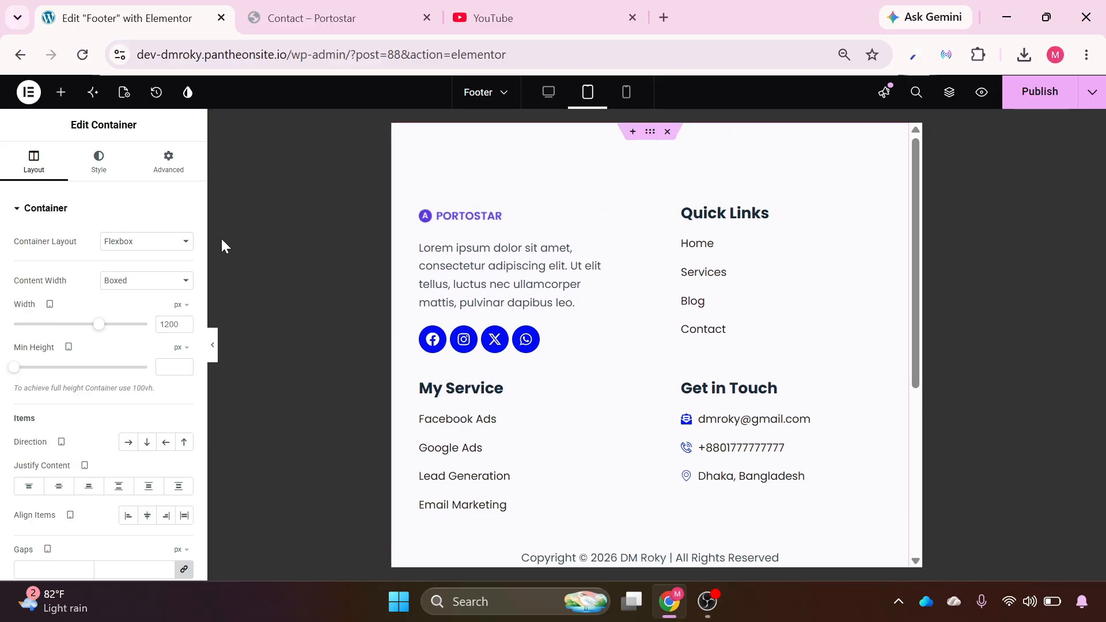
pyautogui.click(171, 173)
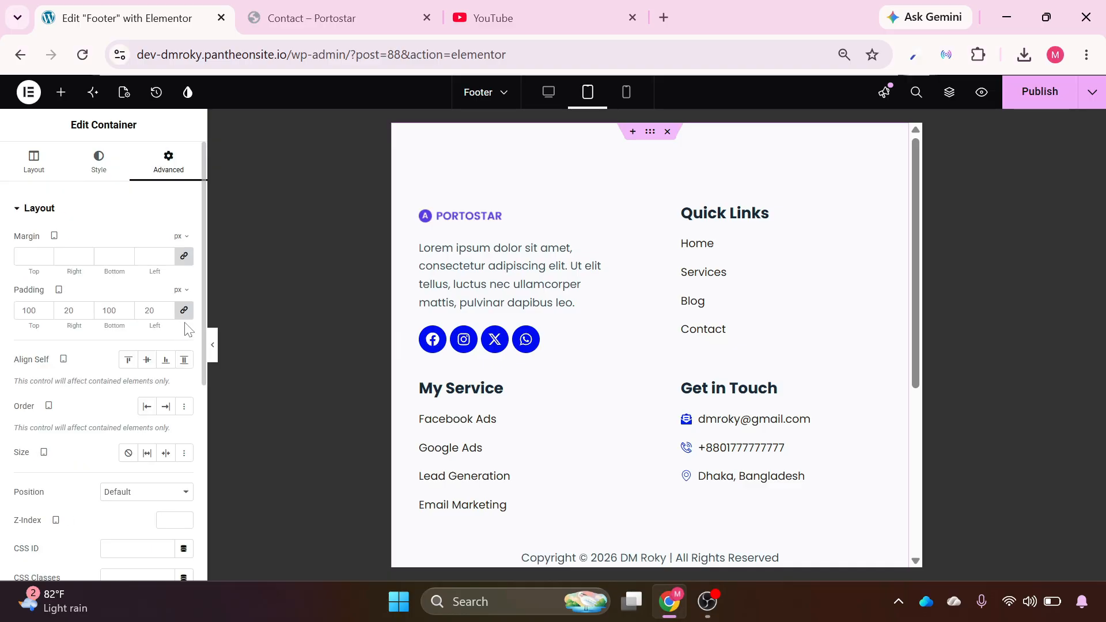
pyautogui.click(185, 313)
pyautogui.write('15')
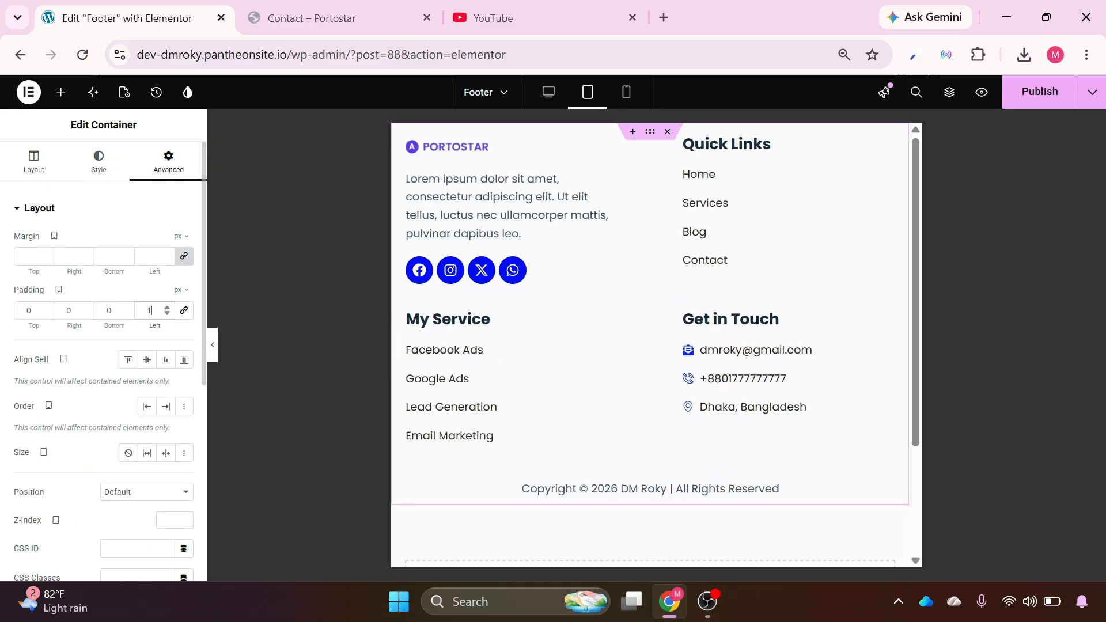
pyautogui.hotkey('shift', 'Tab')
pyautogui.hotkey('shift', 'Tab')
pyautogui.write('15')
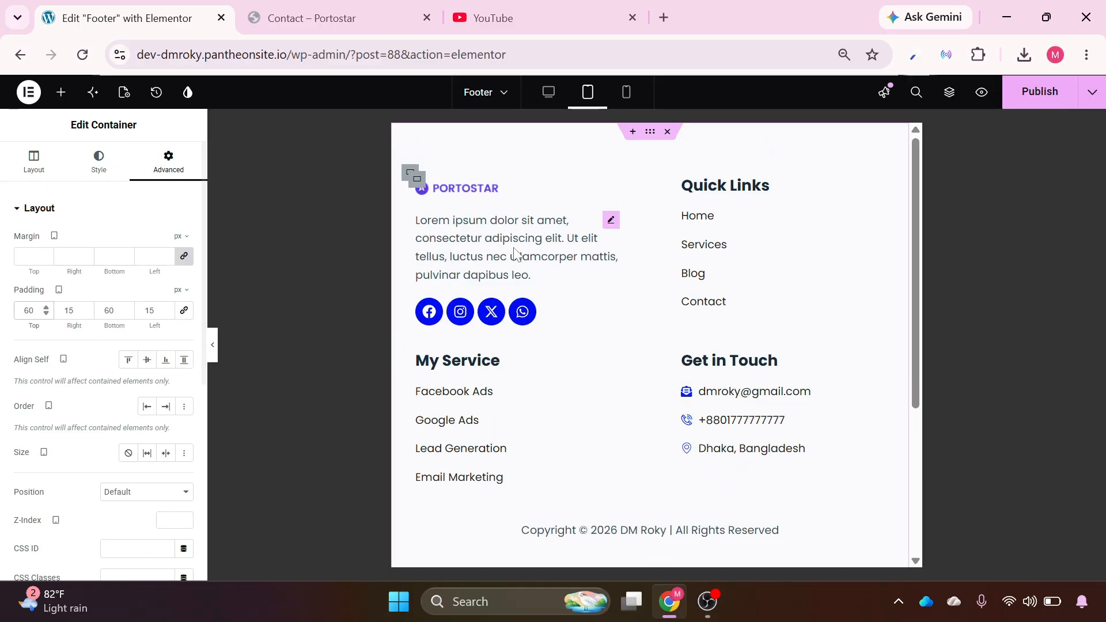
# Set the outer footer container's mobile padding to 30 px top and bottom and 10 px left and right.
pyautogui.click(626, 93)
pyautogui.click(626, 97)
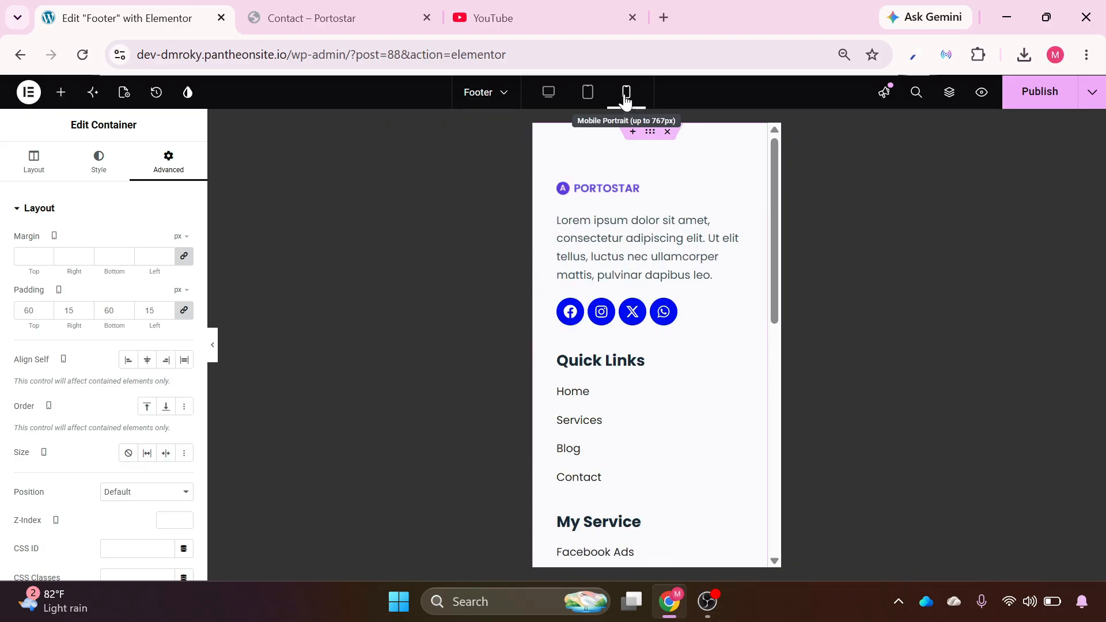
pyautogui.click(182, 314)
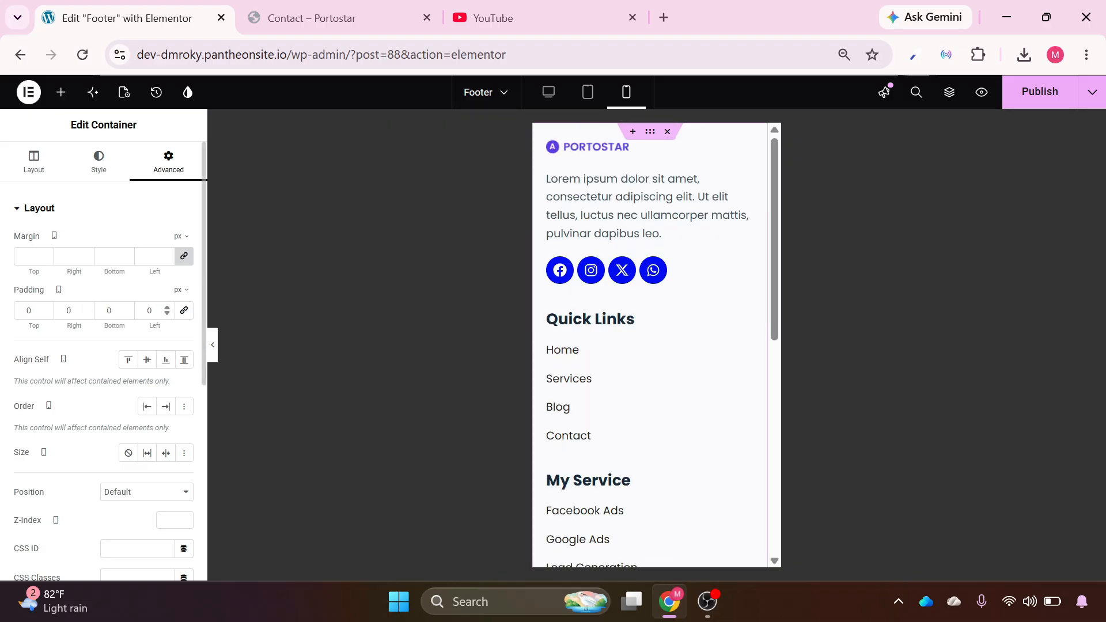
pyautogui.write('1')
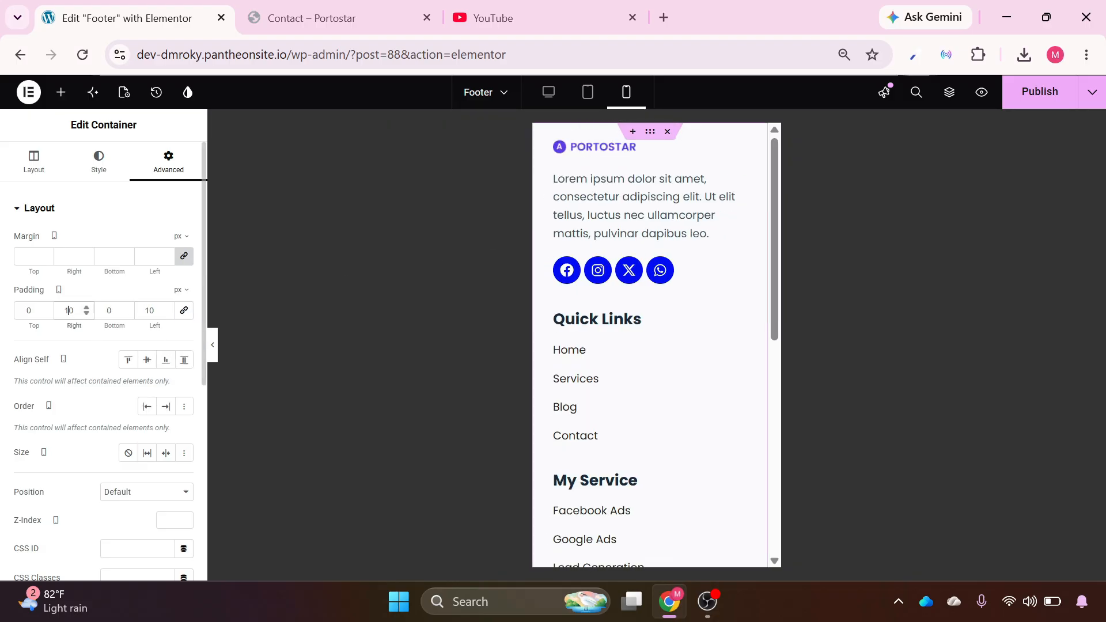
pyautogui.click(27, 310)
pyautogui.write('3')
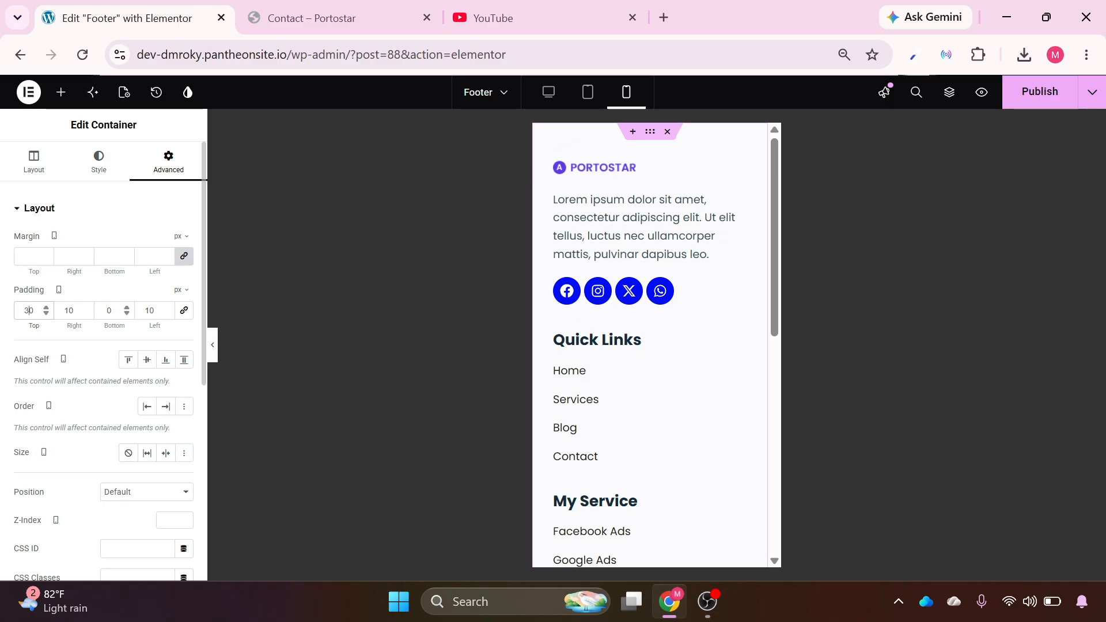
pyautogui.click(107, 310)
pyautogui.scroll(-5, 637, 432)
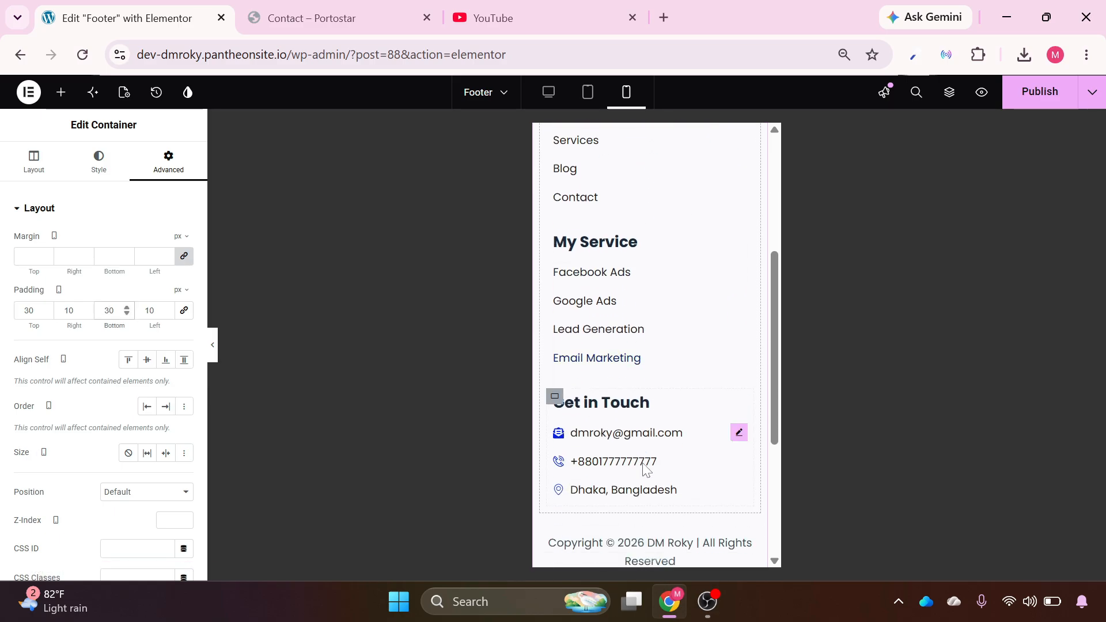
pyautogui.write('3')
pyautogui.scroll(-3, 648, 469)
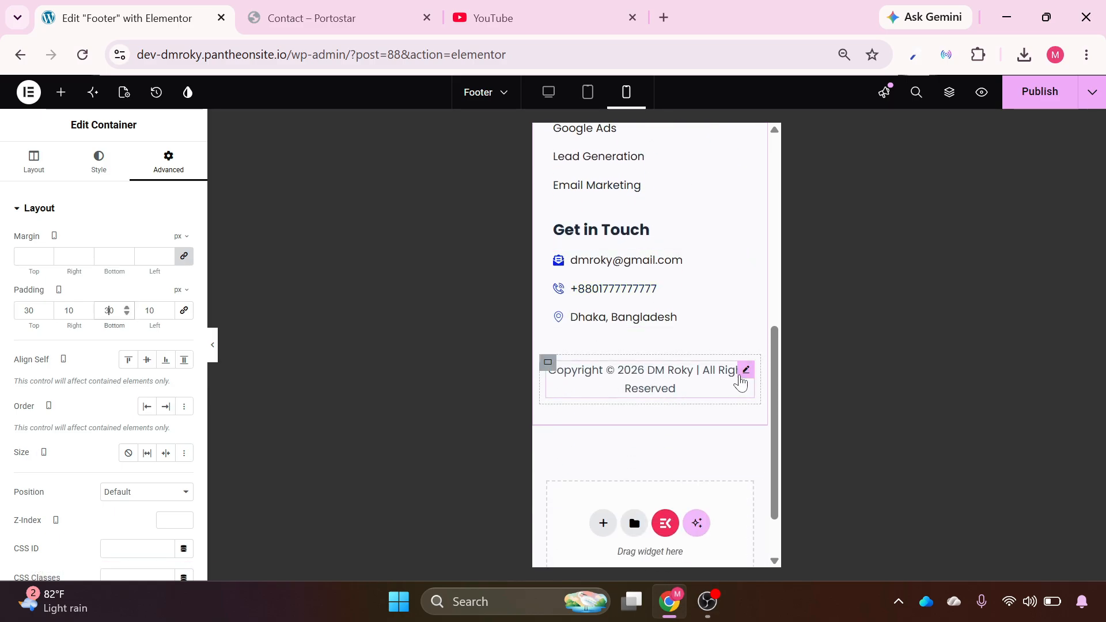
pyautogui.scroll(7, 694, 334)
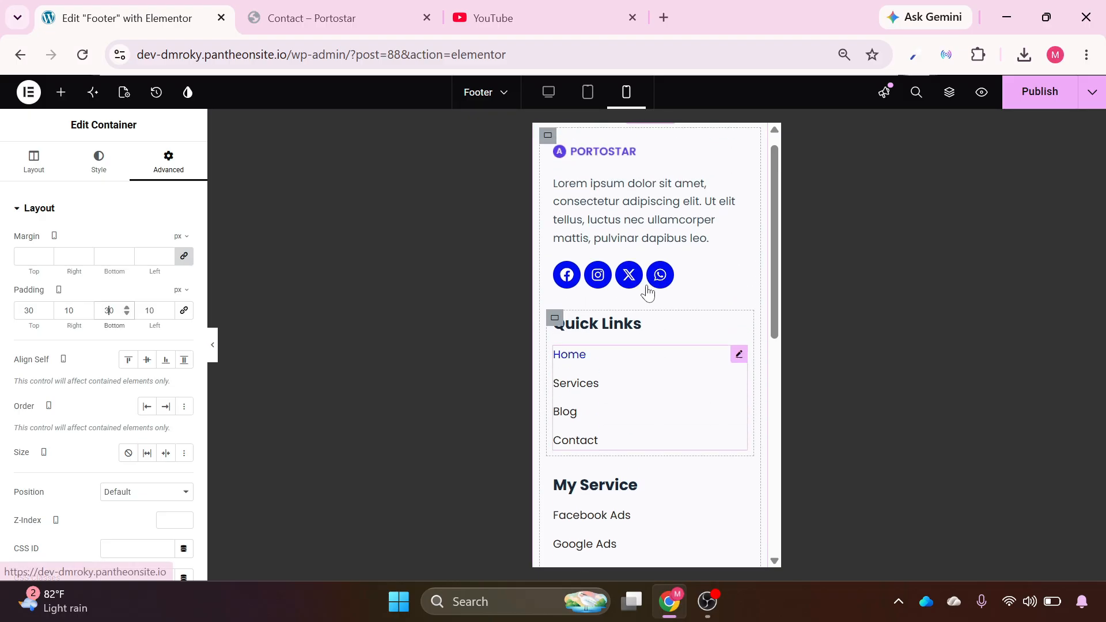
# Return to the desktop view, publish the footer, and open the live site's home page to check the footer.
pyautogui.click(550, 94)
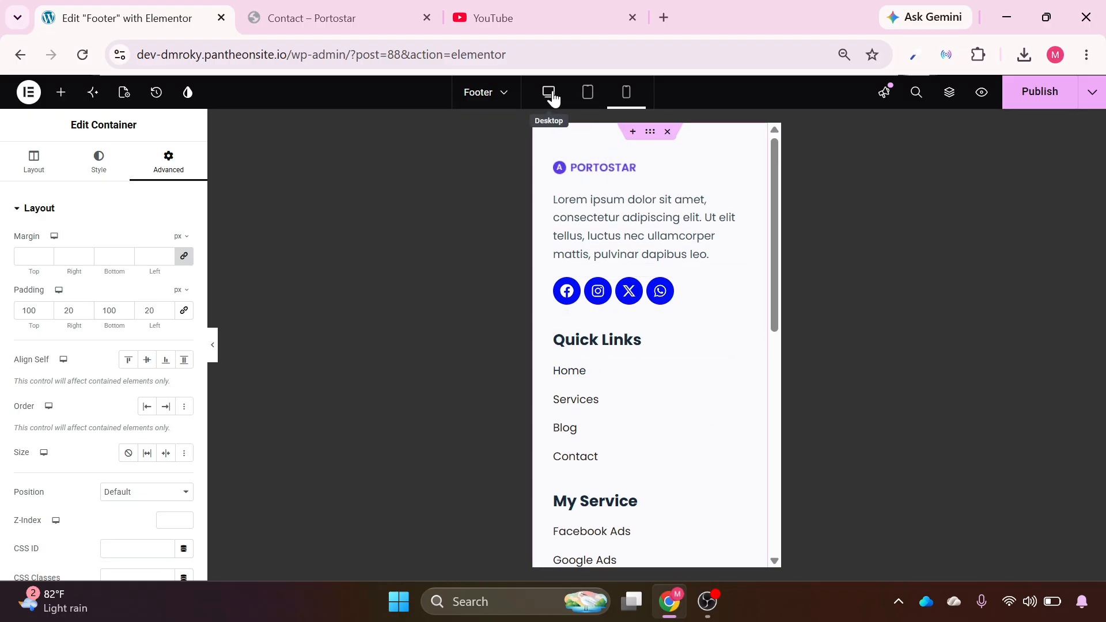
pyautogui.click(1046, 99)
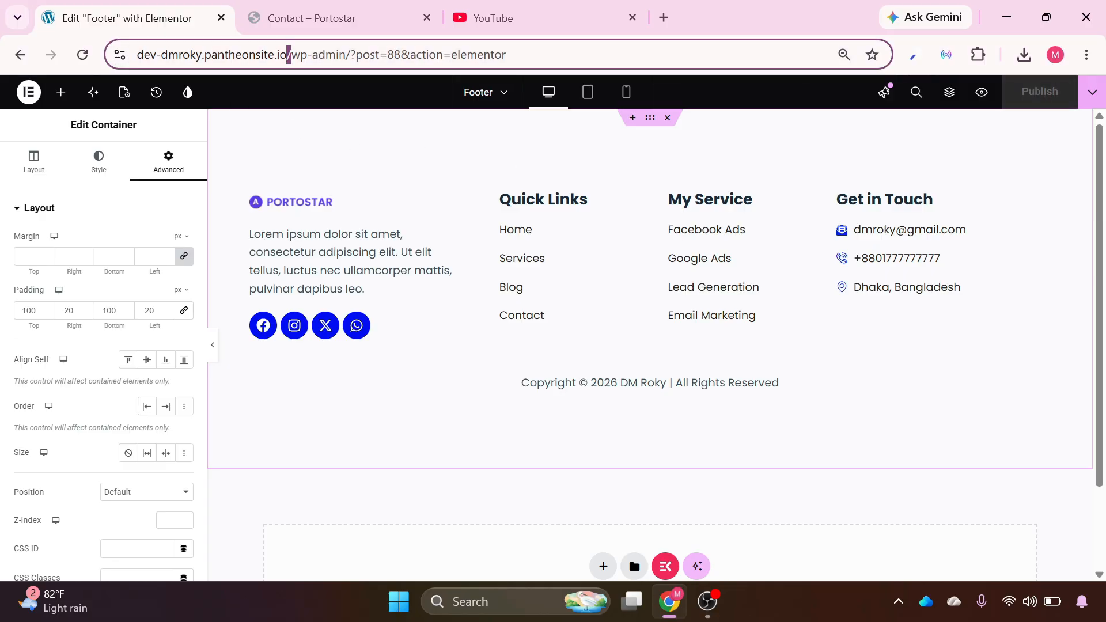
pyautogui.moveTo(289, 54); pyautogui.dragTo(507, 54)
pyautogui.press('BackSpace')
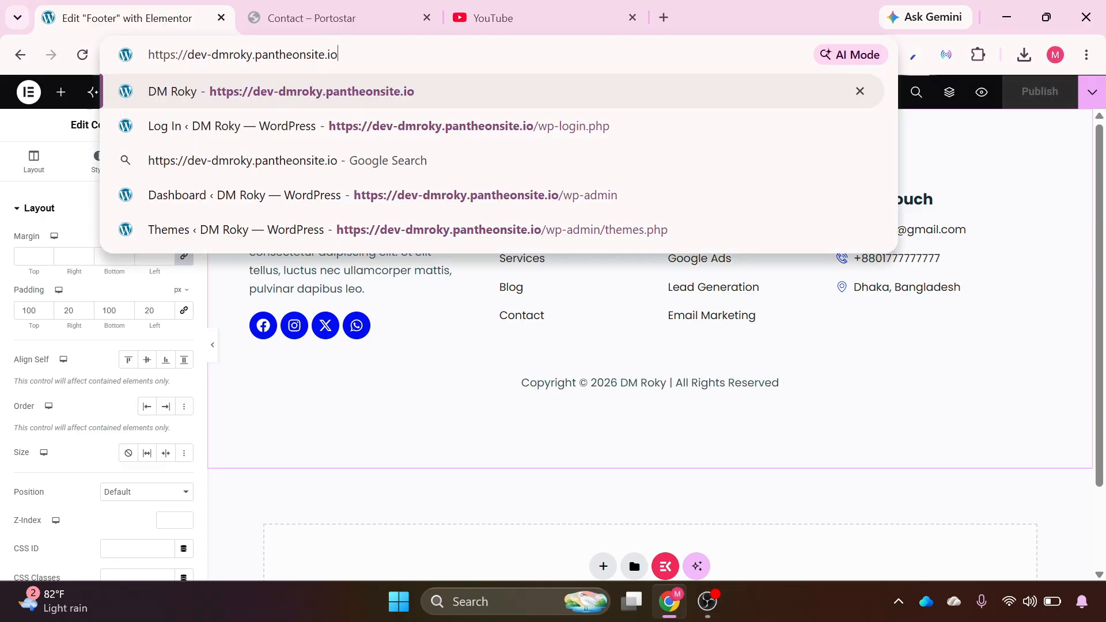
pyautogui.press('Return')
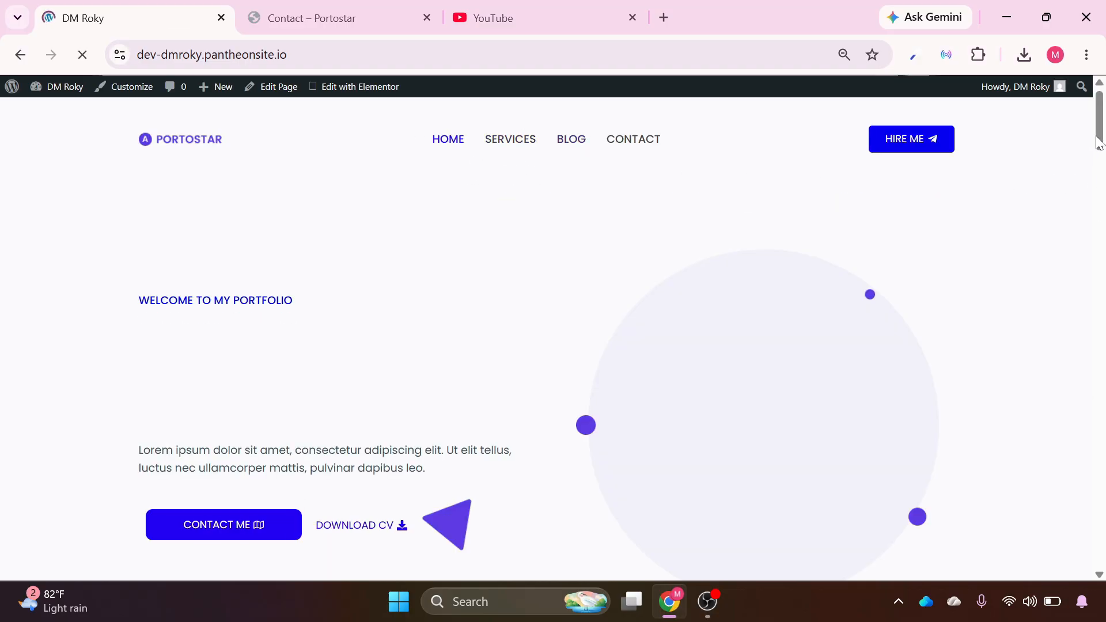
pyautogui.moveTo(1099, 143); pyautogui.dragTo(1101, 525)
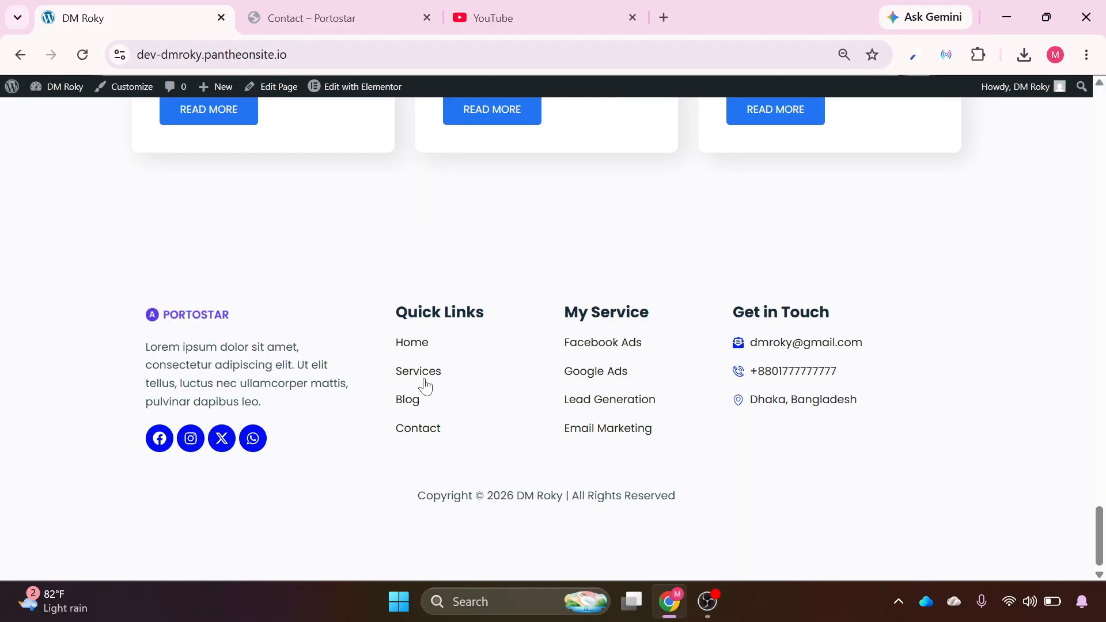